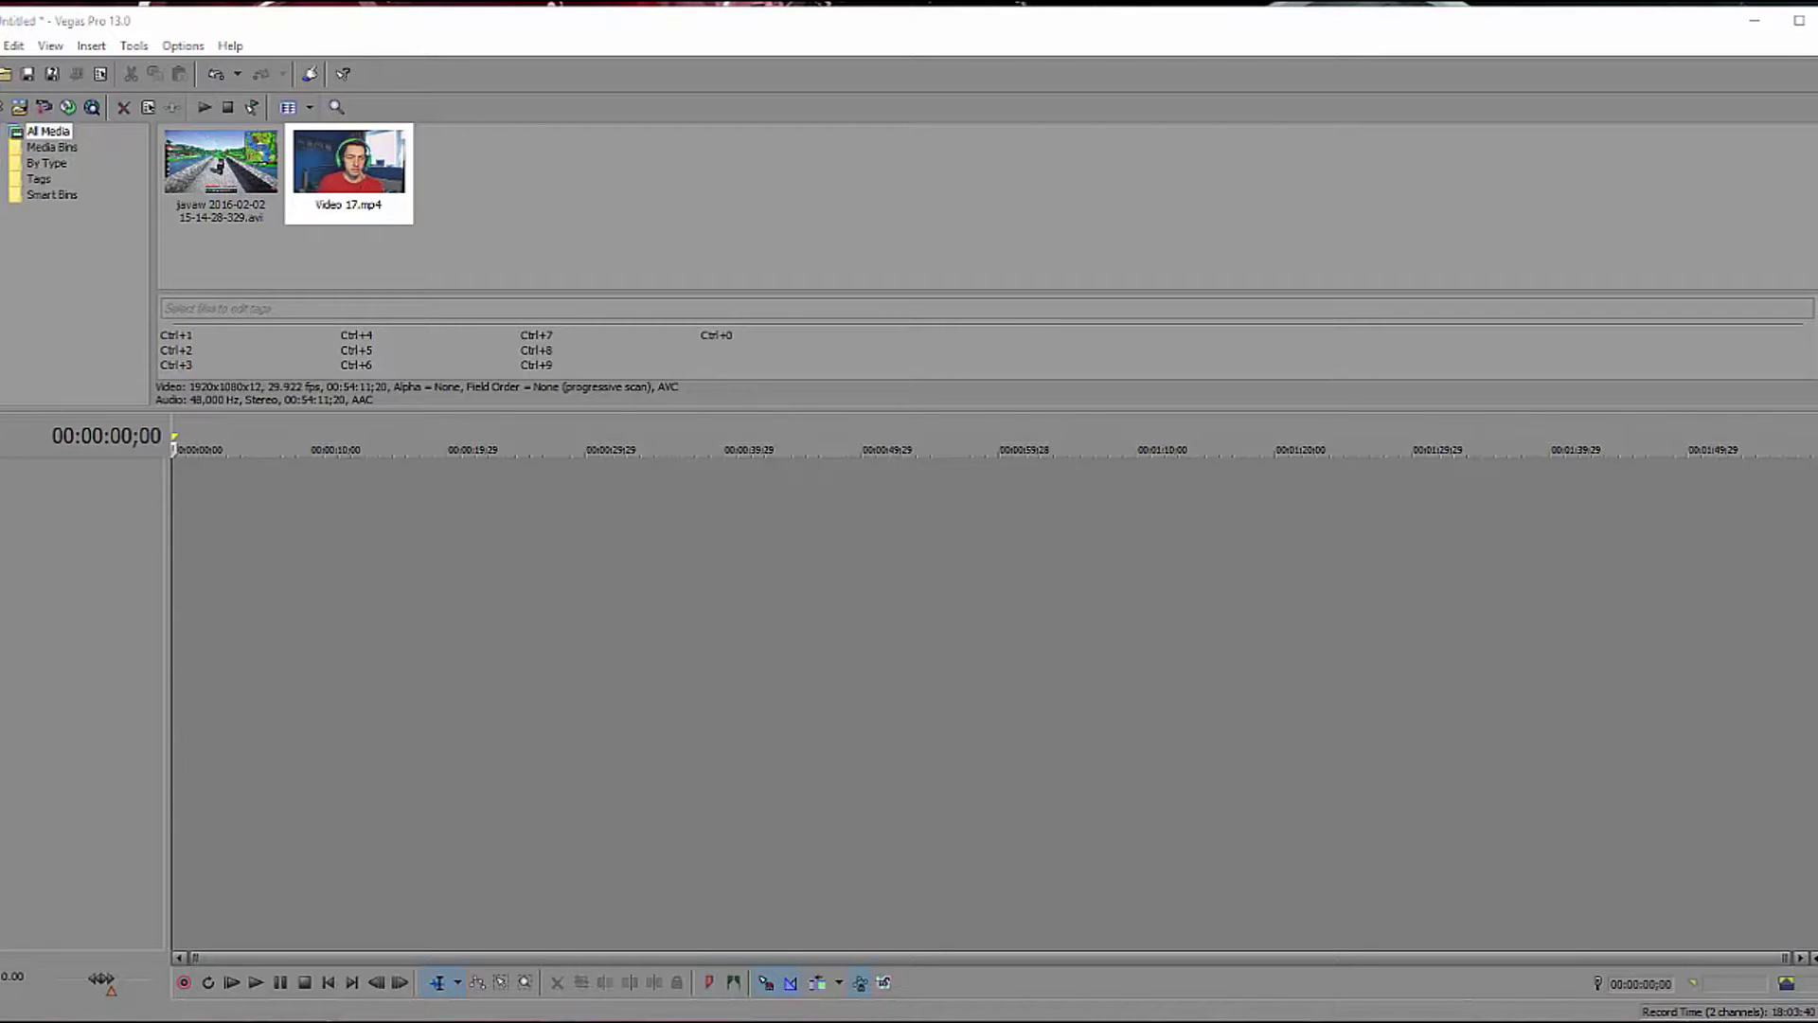
# Import Webcam Border2.psd and the six Pixelmon OST MP3 files into the project media.
pyautogui.moveTo(0, 248); pyautogui.dragTo(508, 264)
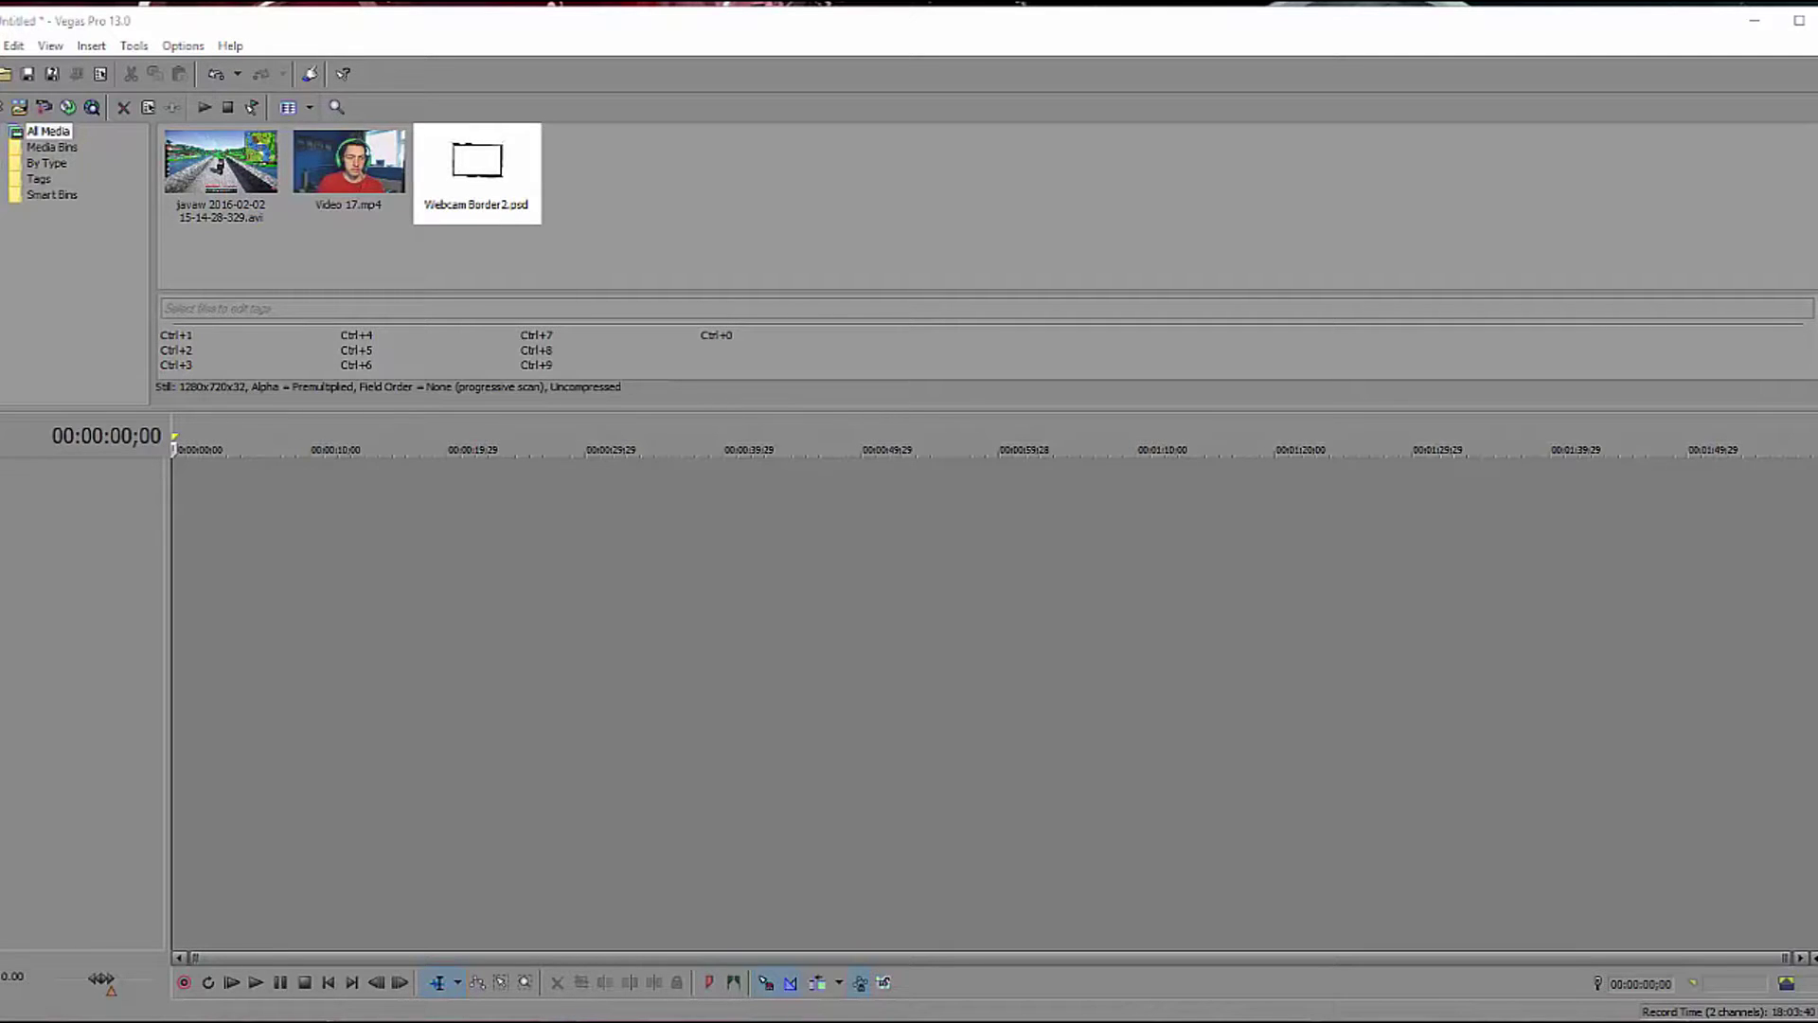
pyautogui.moveTo(227, 258); pyautogui.dragTo(611, 300)
pyautogui.click(769, 282)
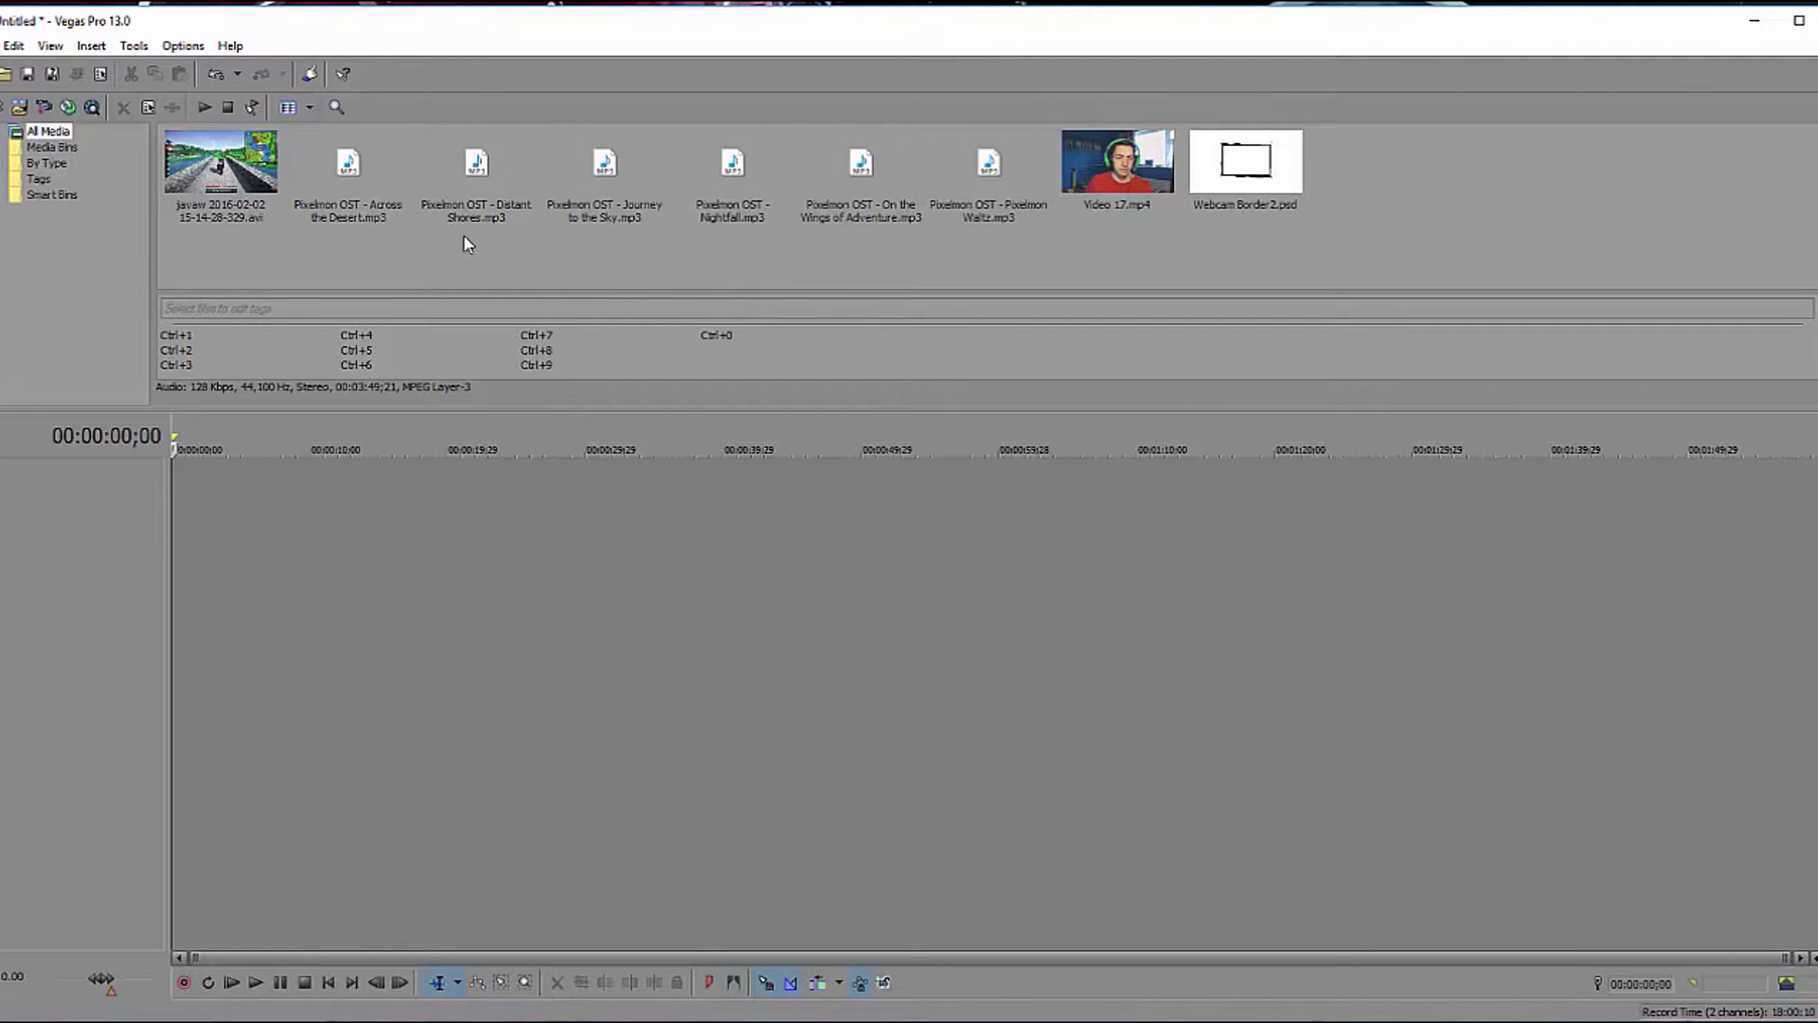
# Place Webcam Border2.psd and Video 17.mp4 beneath it at the timeline start, and extend the border to the webcam video's end.
pyautogui.moveTo(1267, 153); pyautogui.dragTo(1756, 491)
pyautogui.moveTo(1118, 161); pyautogui.dragTo(133, 604)
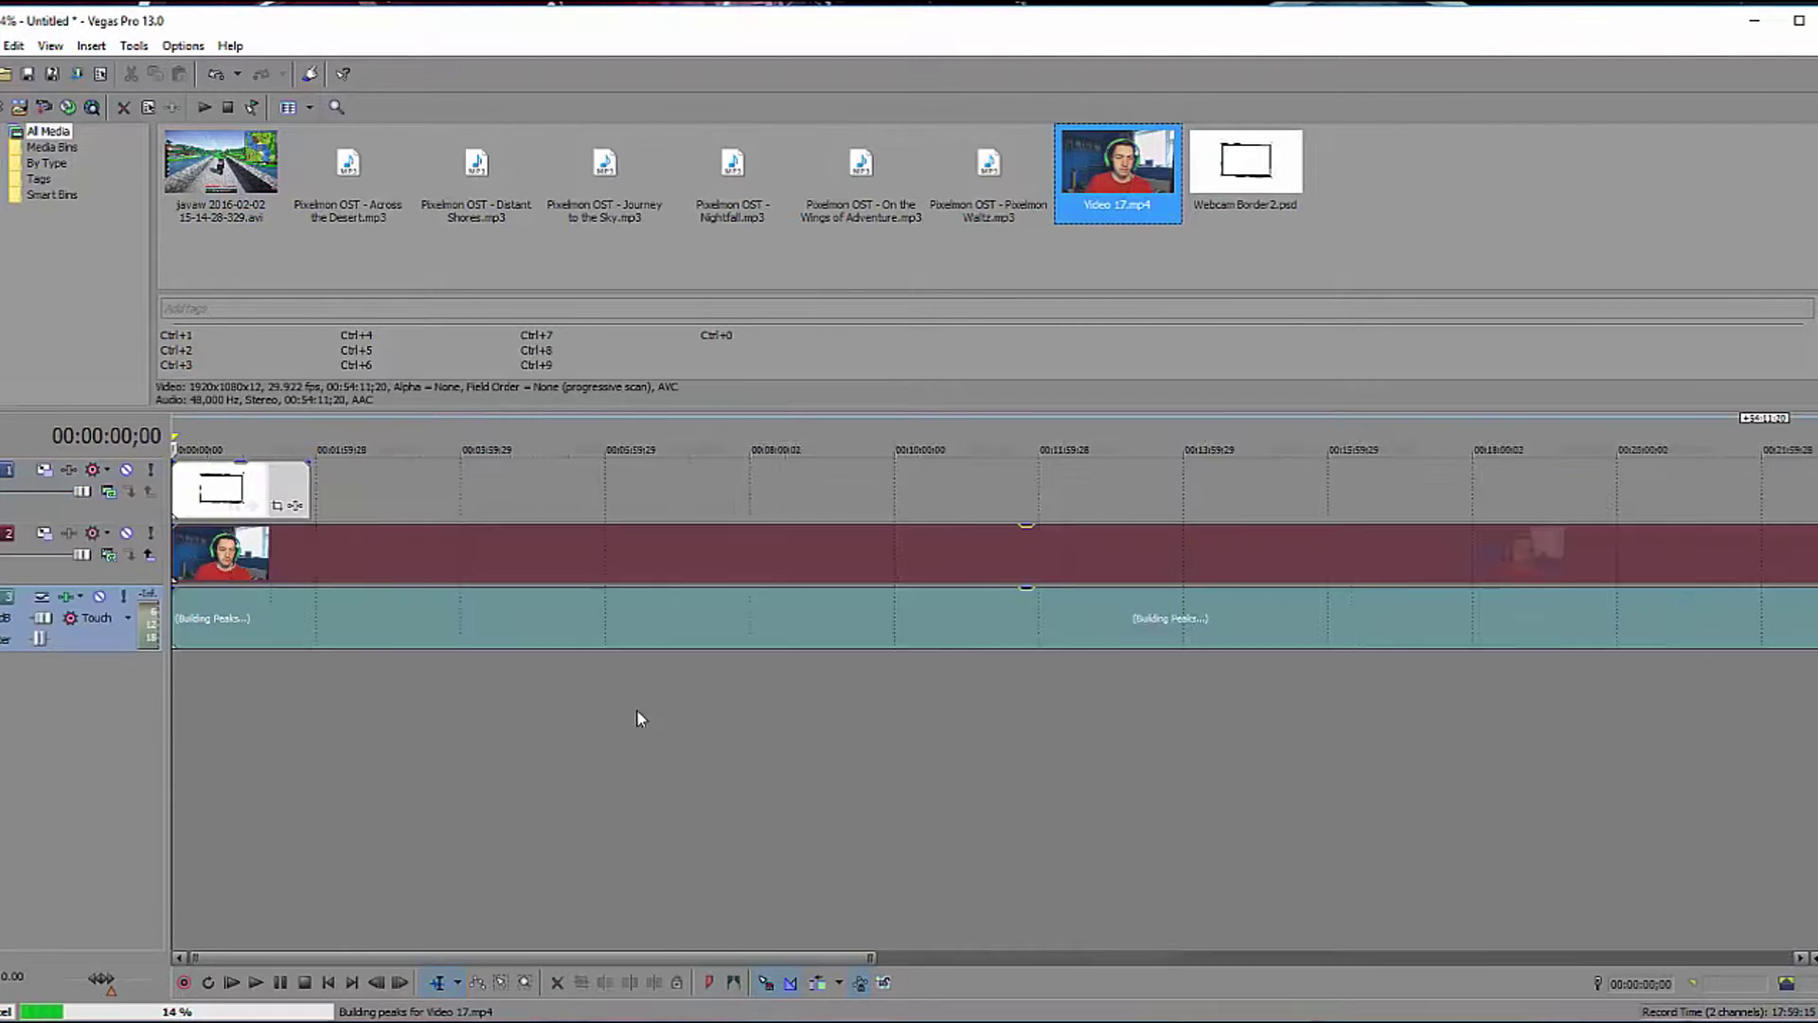
pyautogui.moveTo(233, 490); pyautogui.dragTo(1798, 488)
pyautogui.moveTo(220, 166); pyautogui.dragTo(350, 684)
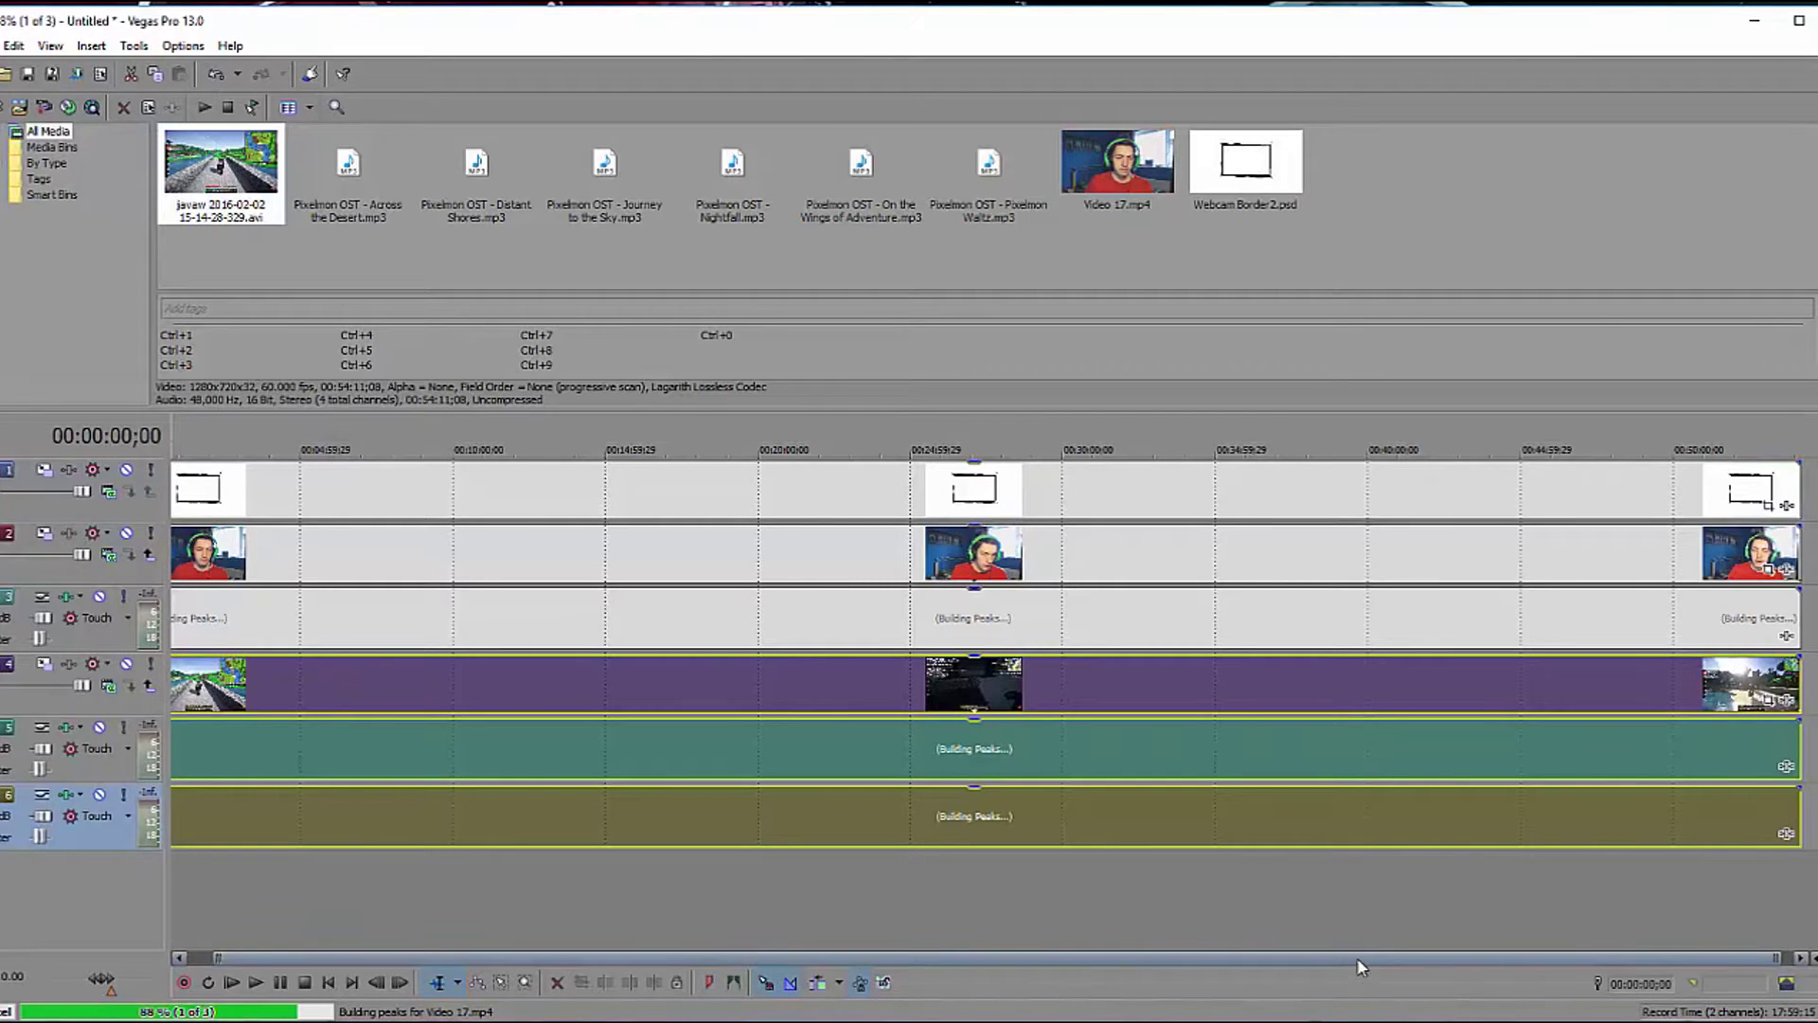
pyautogui.moveTo(1358, 959); pyautogui.dragTo(1312, 959)
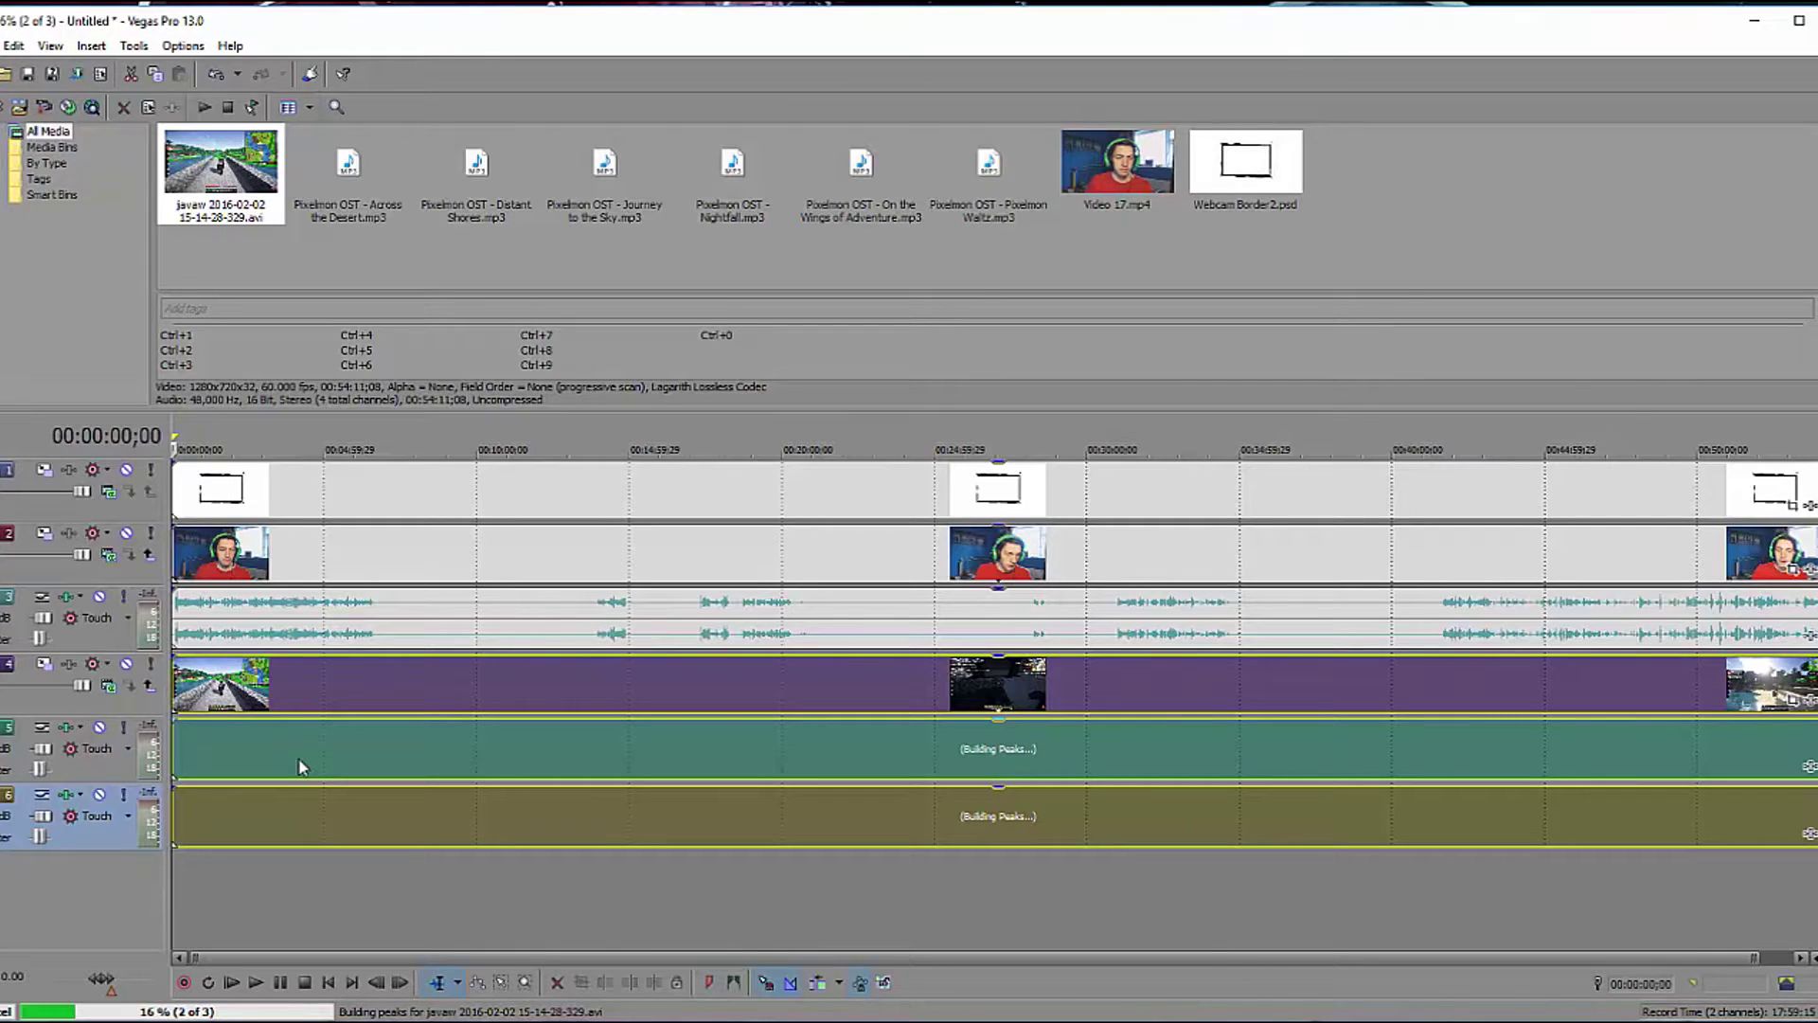
pyautogui.scroll(5, 196, 636)
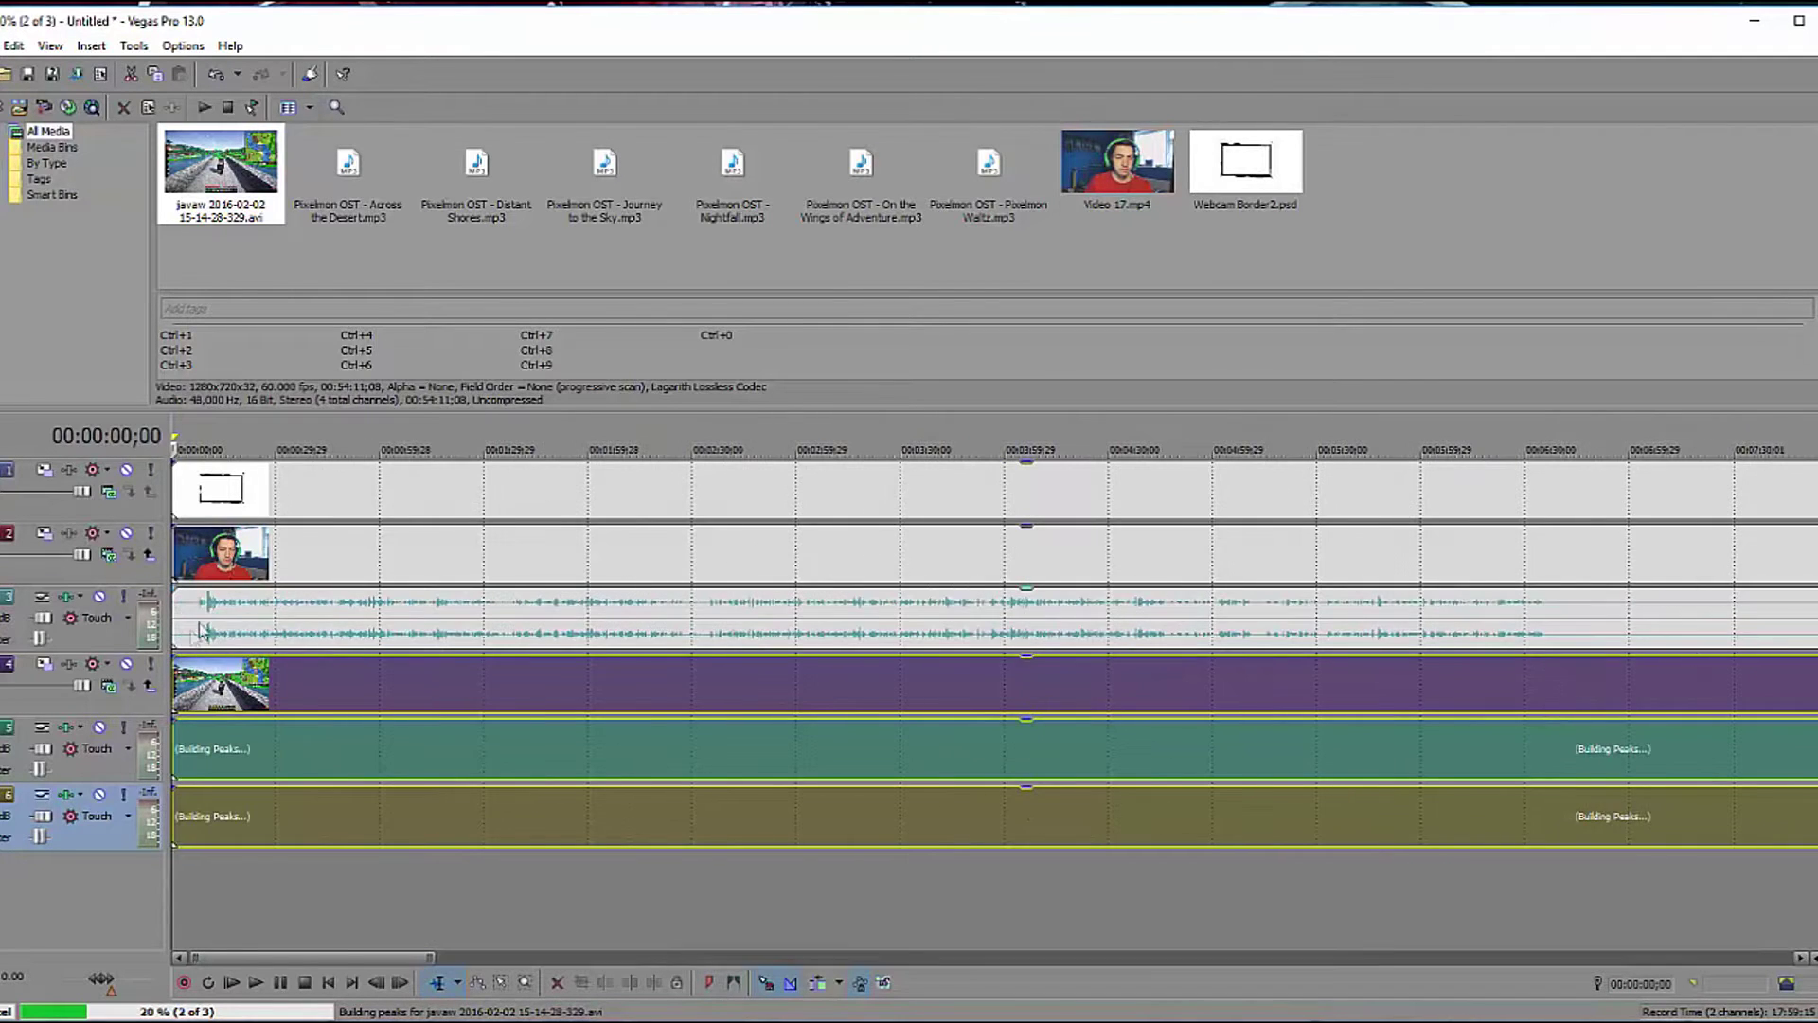
pyautogui.scroll(-3, 445, 786)
pyautogui.scroll(-3, 421, 769)
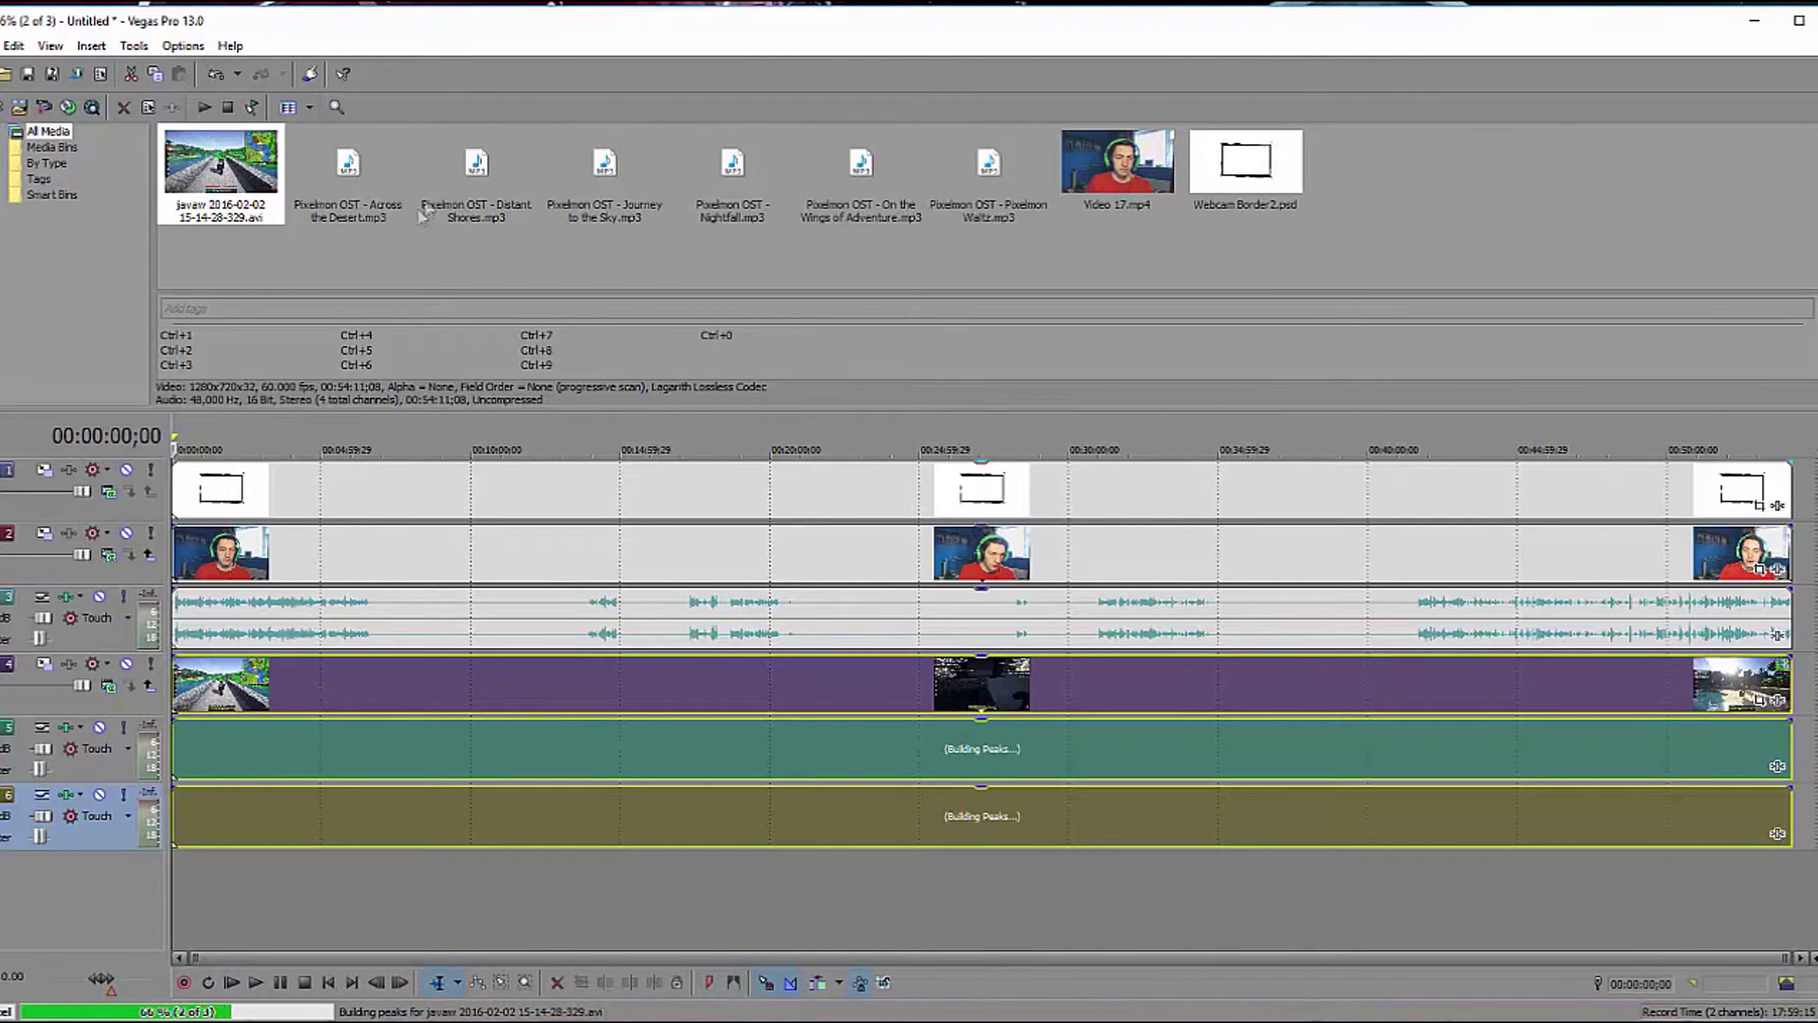
# Lay the six Pixelmon OST songs twice in sequence on a new audio track and append Across the Desert at the end.
pyautogui.click(621, 268)
pyautogui.click(348, 180)
pyautogui.keyDown('shift'); pyautogui.click(942, 188); pyautogui.keyUp('shift')
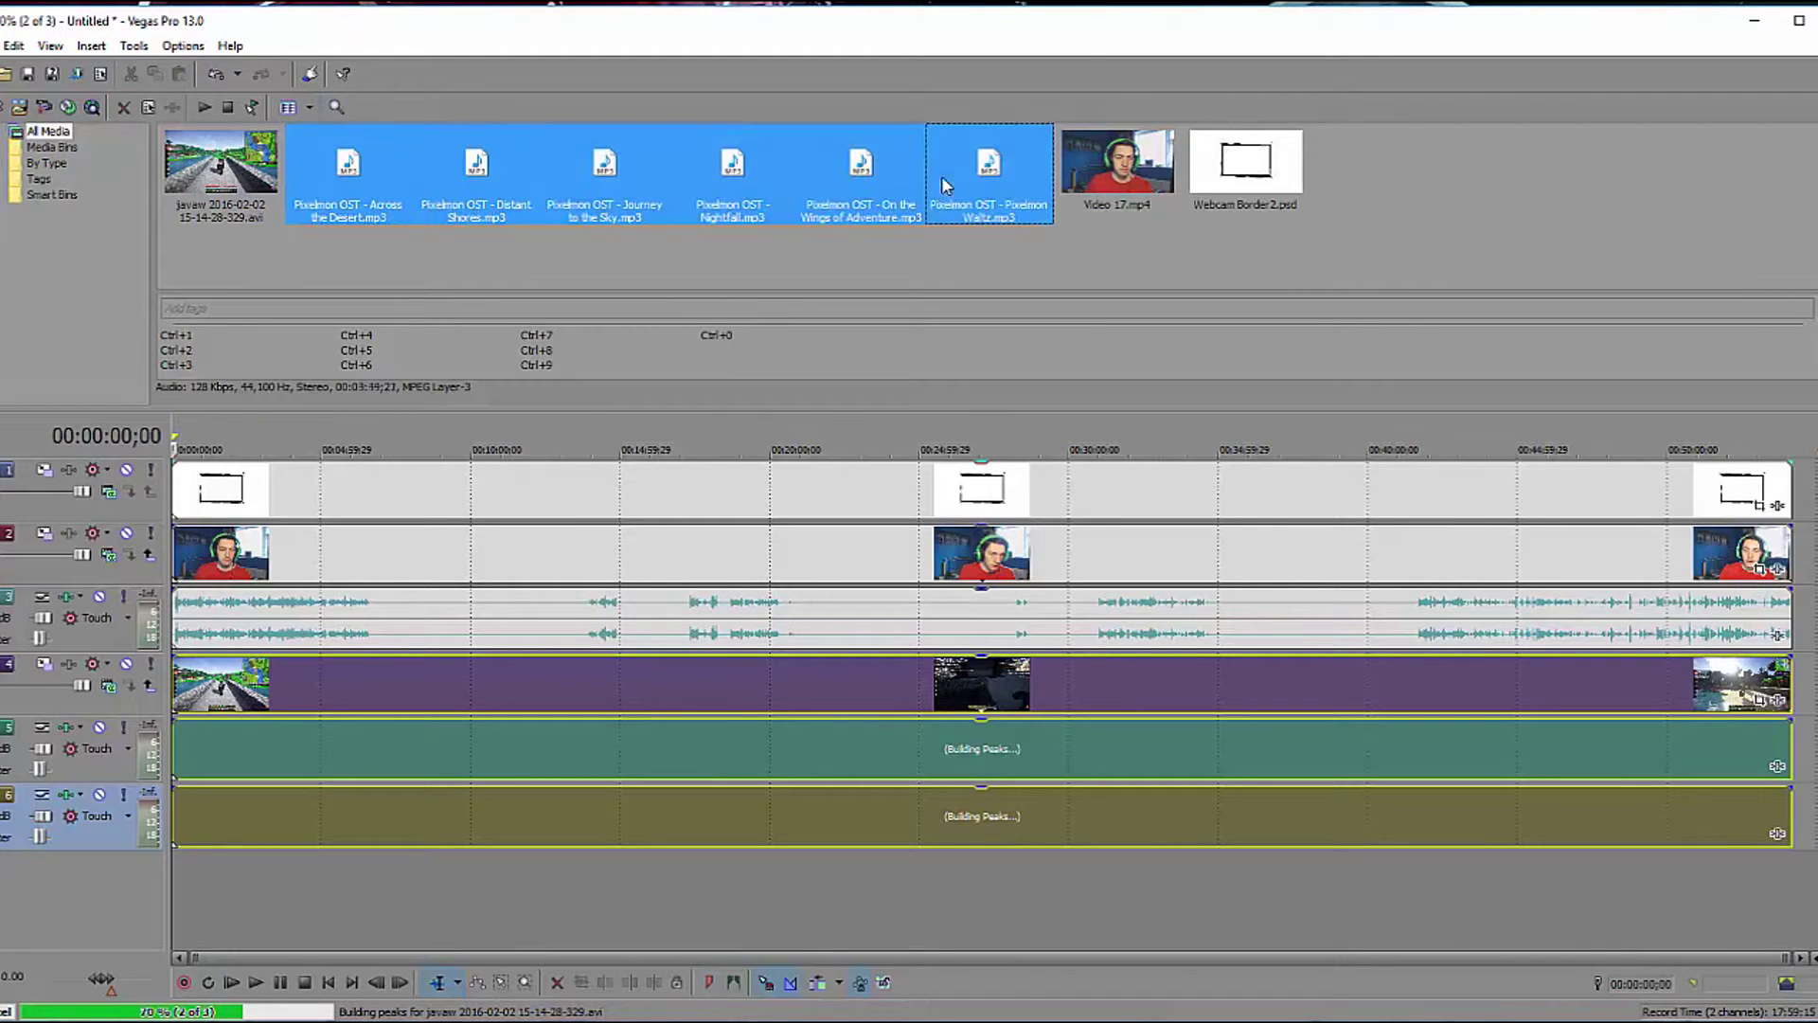
pyautogui.moveTo(378, 201); pyautogui.dragTo(281, 886)
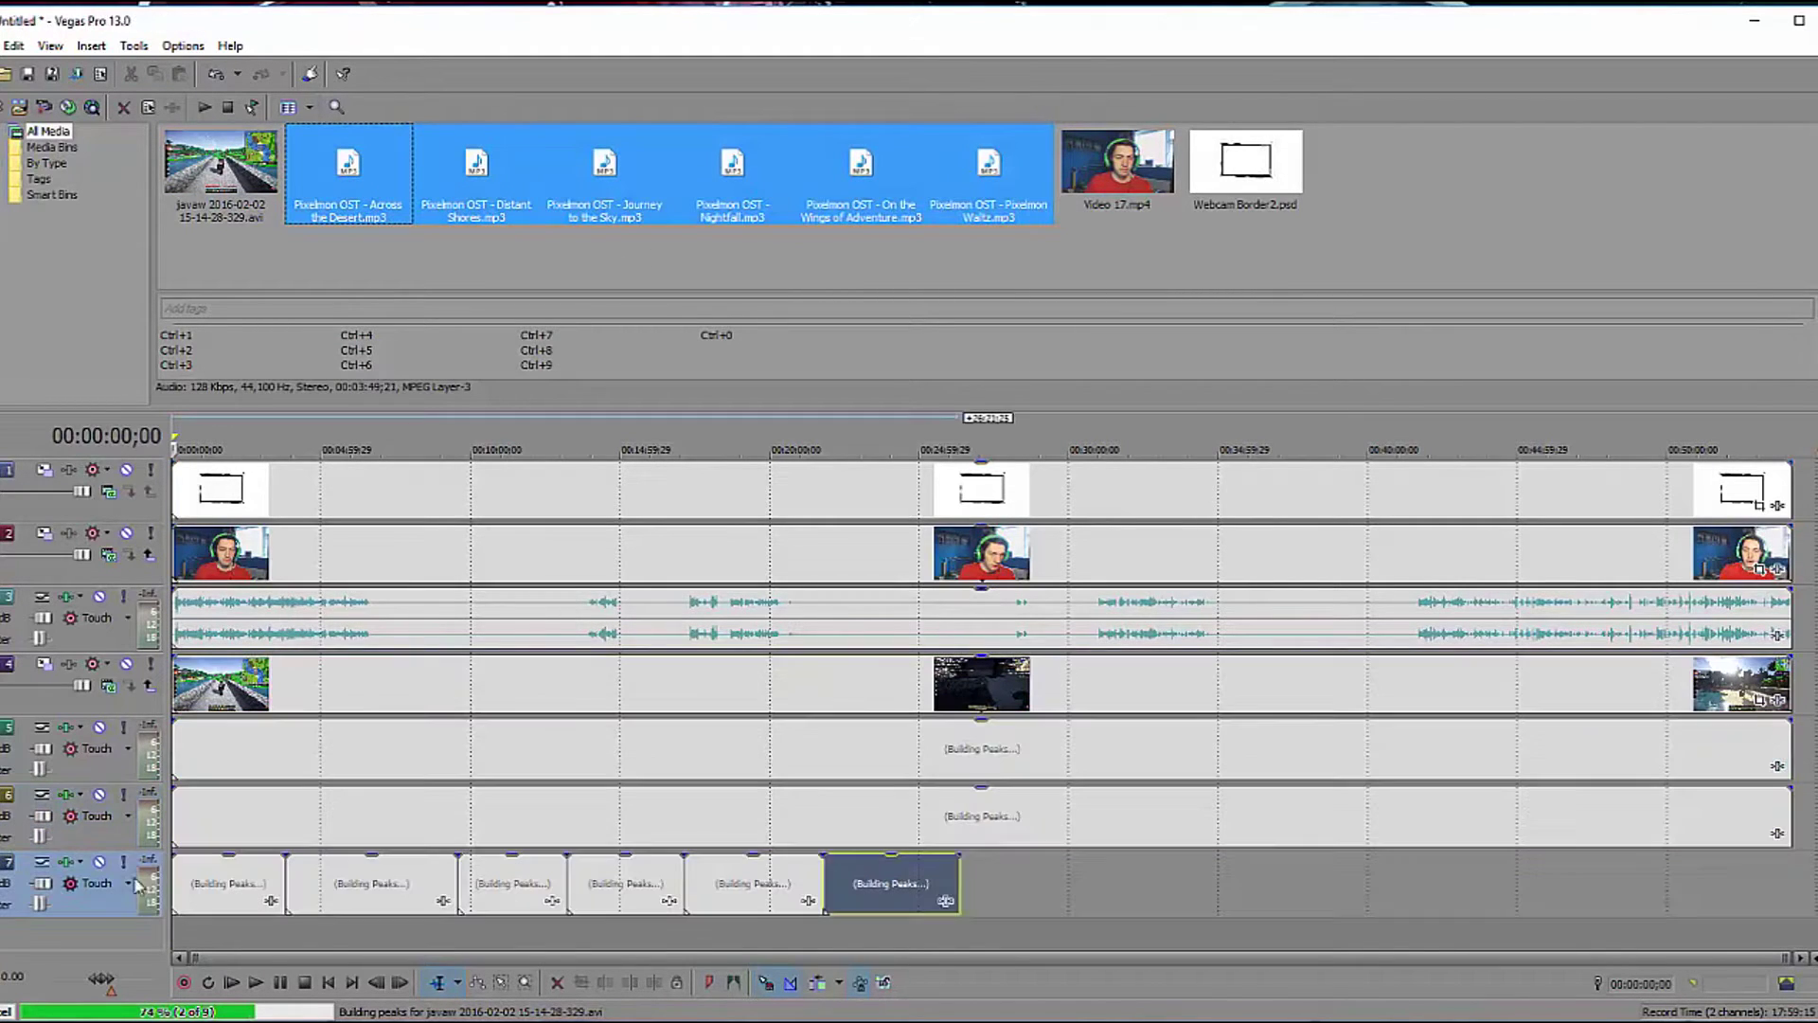
pyautogui.moveTo(343, 201); pyautogui.dragTo(975, 888)
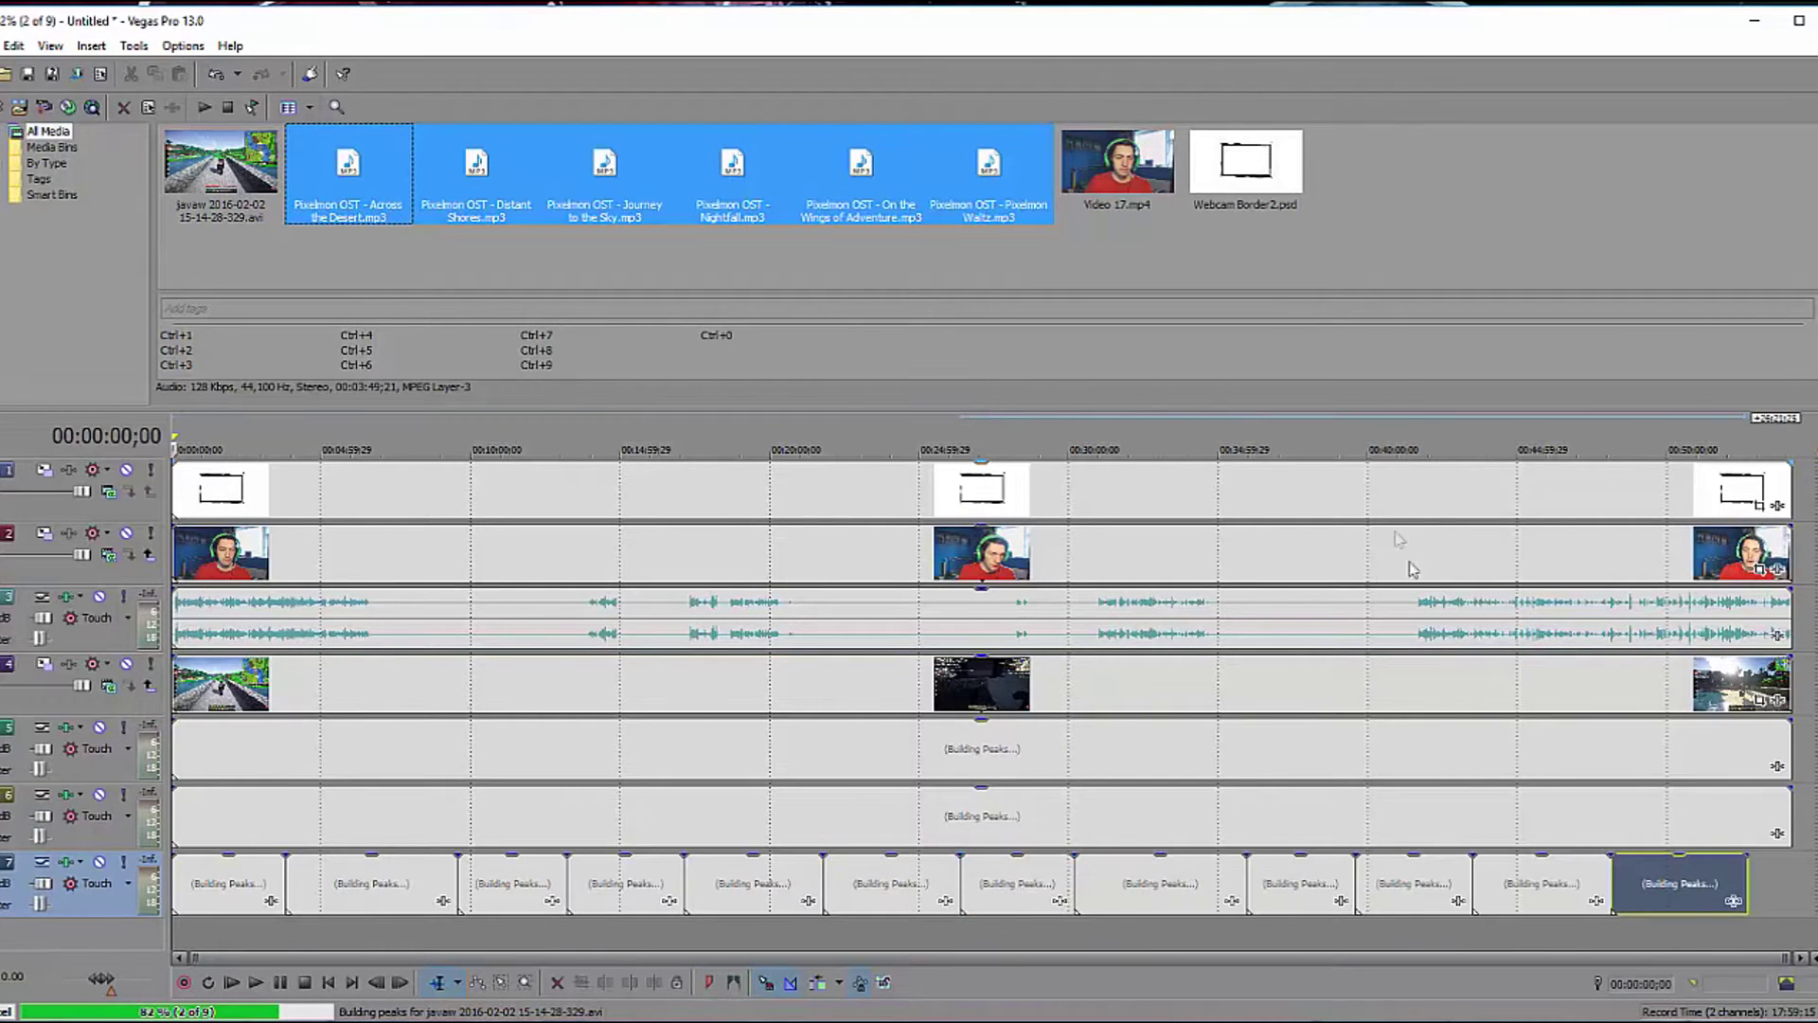
pyautogui.click(431, 244)
pyautogui.moveTo(397, 224); pyautogui.dragTo(1731, 885)
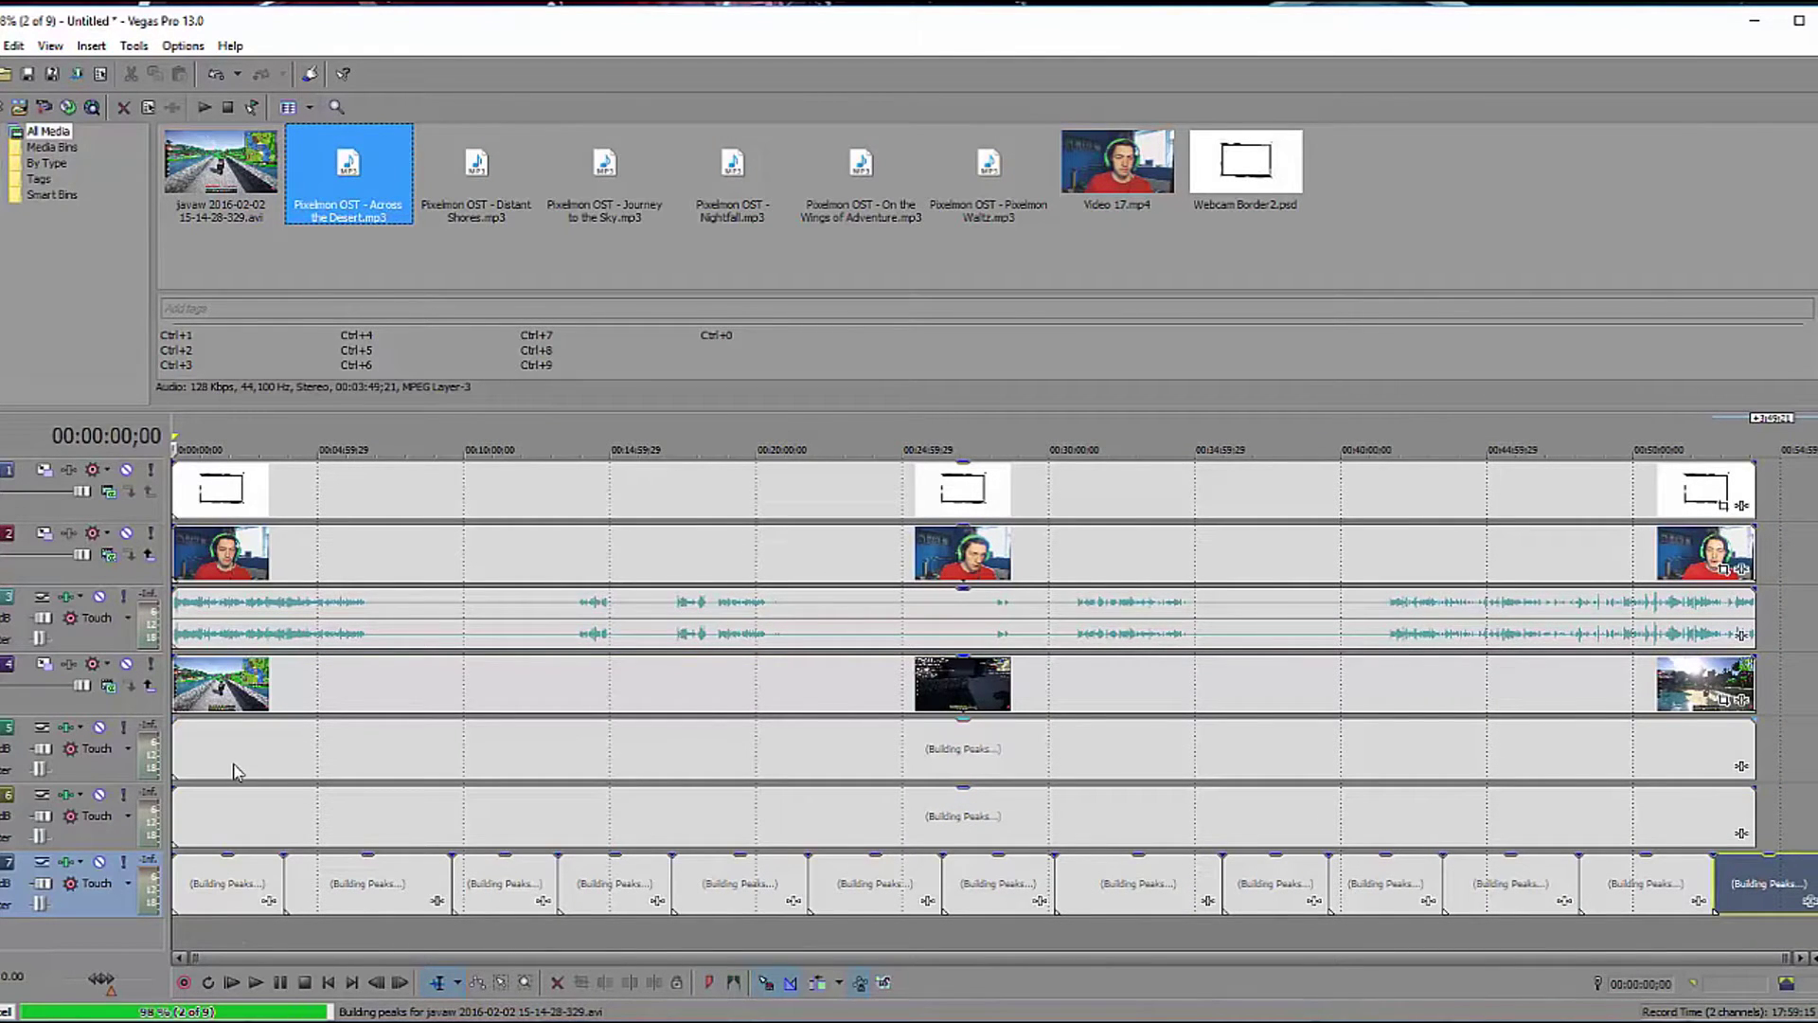
# Narrow the project media area to make room for the video preview beside it.
pyautogui.click(177, 683)
pyautogui.scroll(6, 312, 733)
pyautogui.moveTo(1816, 283); pyautogui.dragTo(1442, 281)
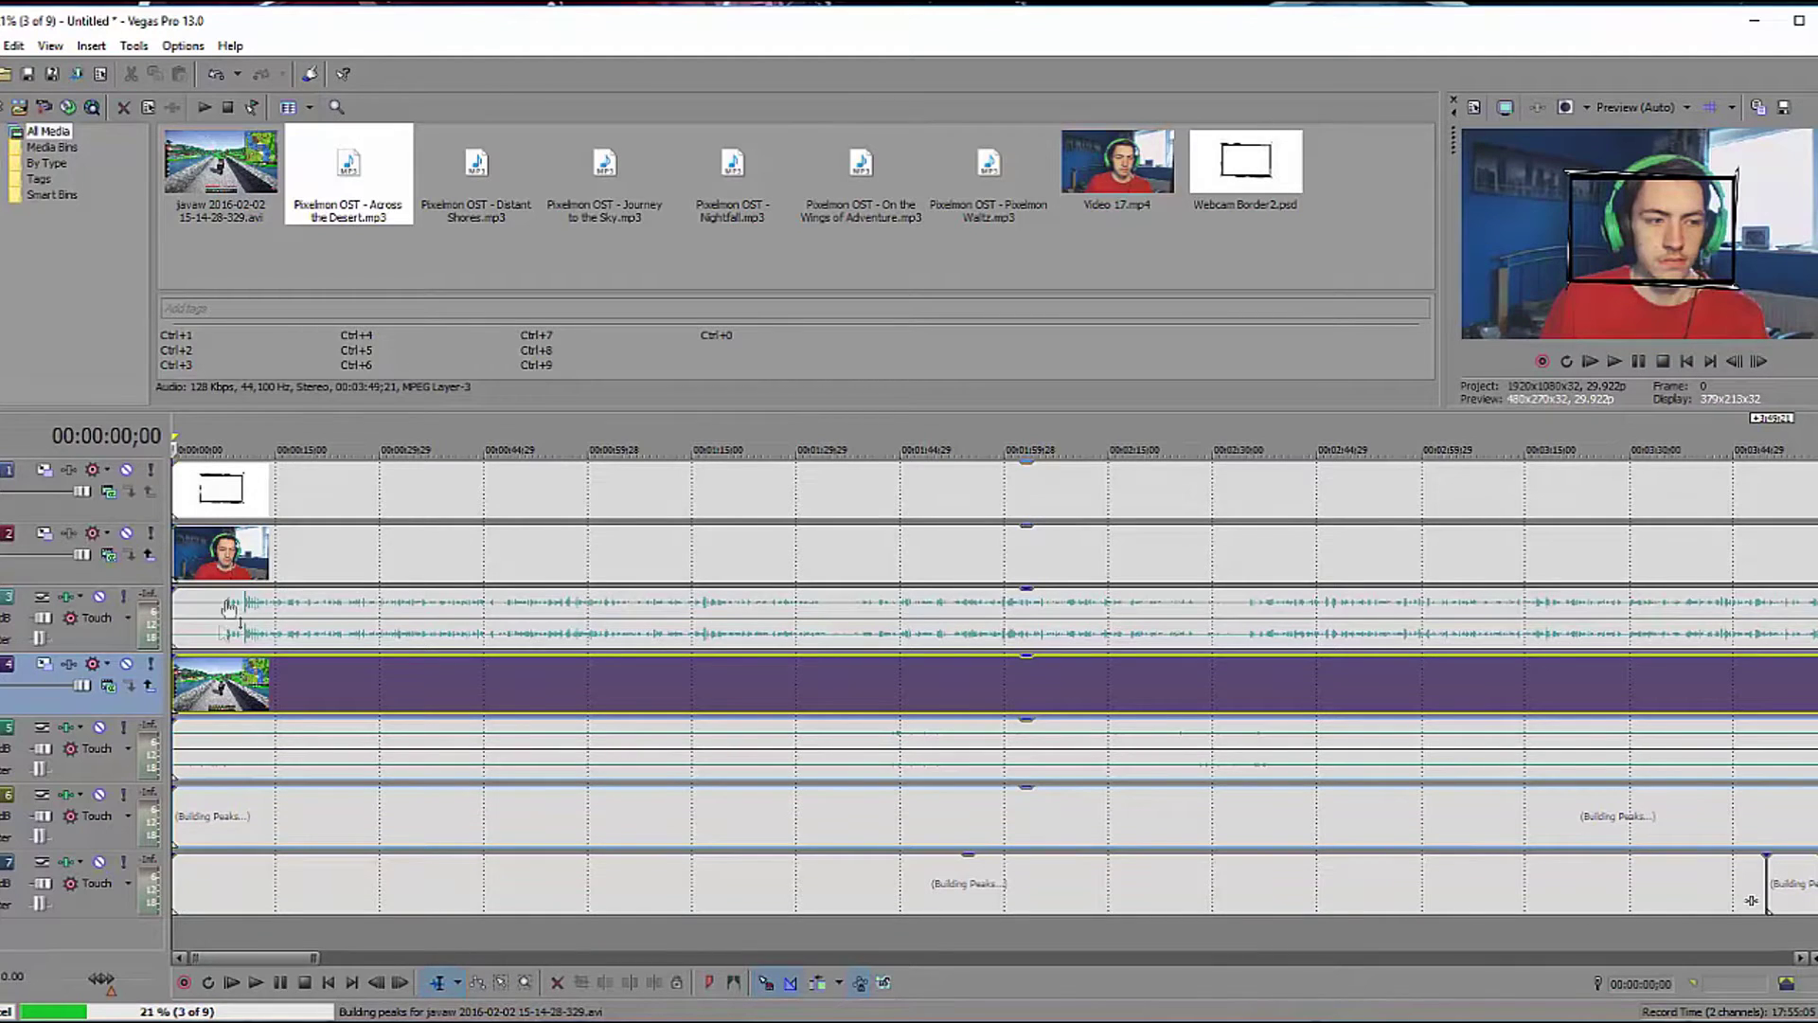
# Solo the gameplay video track so that only the gameplay shows in the preview.
pyautogui.click(124, 596)
pyautogui.click(126, 533)
pyautogui.click(126, 532)
pyautogui.click(124, 596)
pyautogui.click(150, 663)
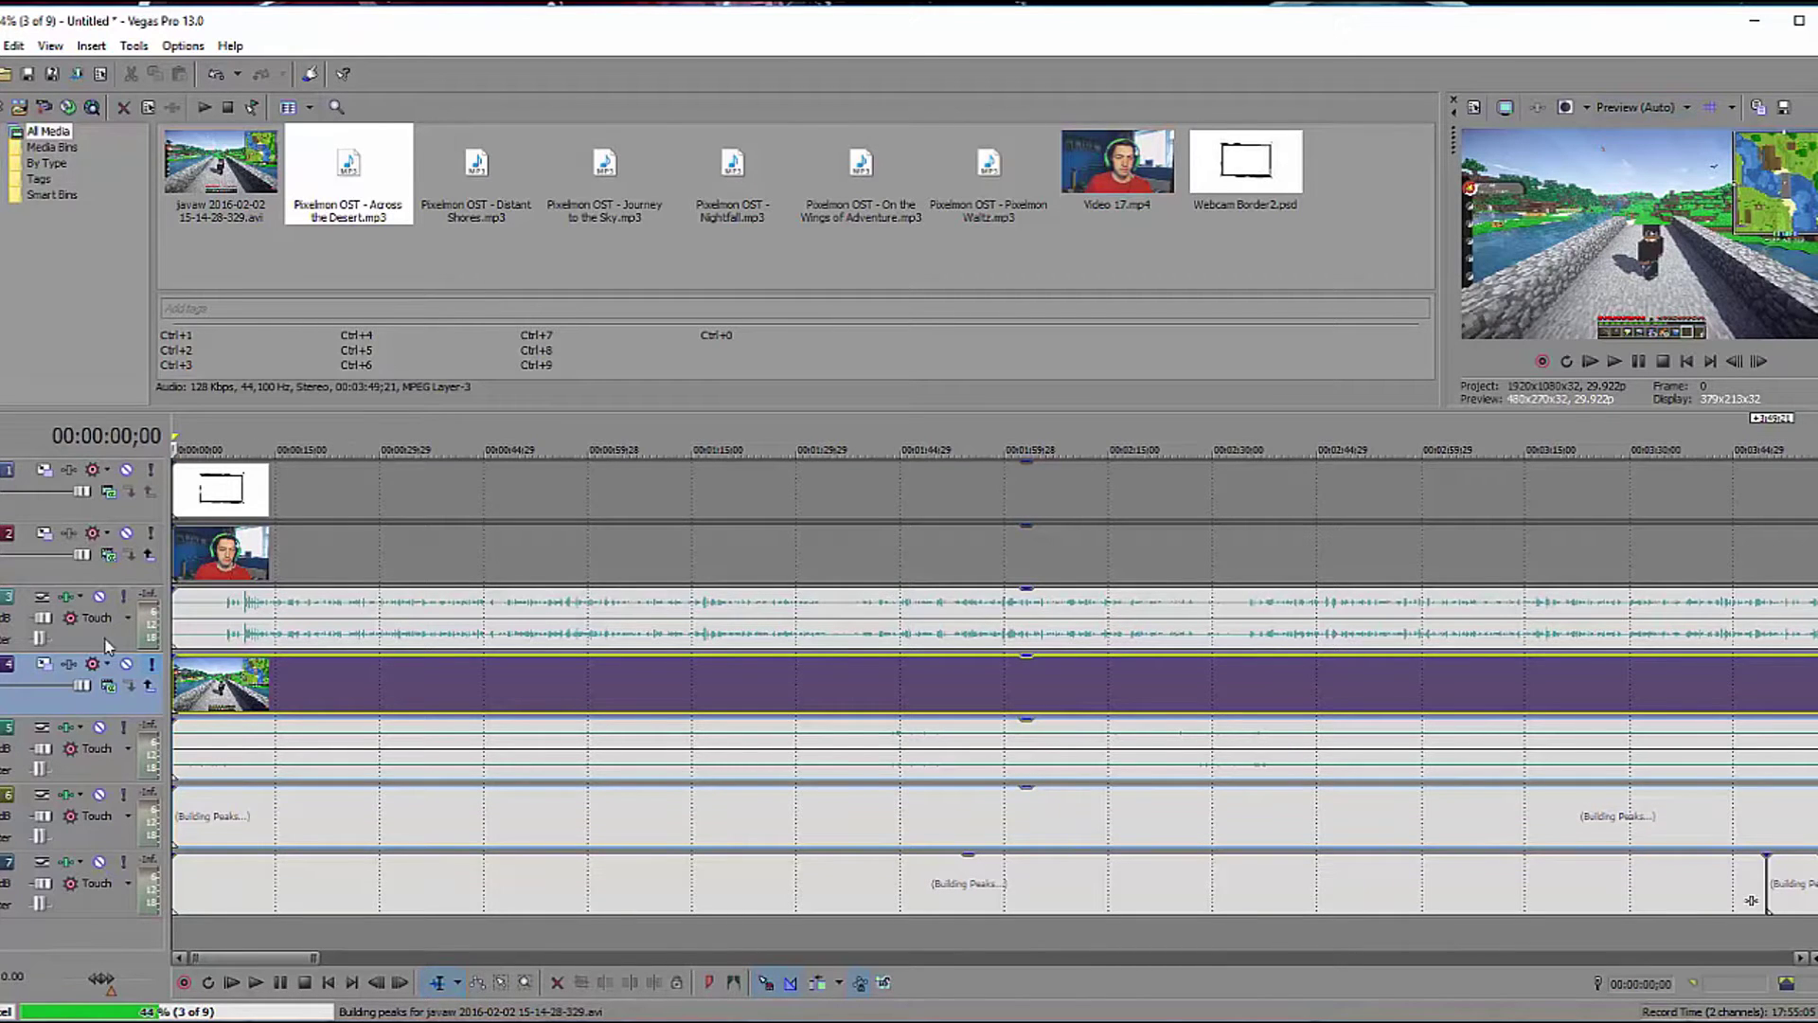
# Play the opening from the timeline start to check the audio balance, and lower the music track's volume.
pyautogui.scroll(-5, 290, 672)
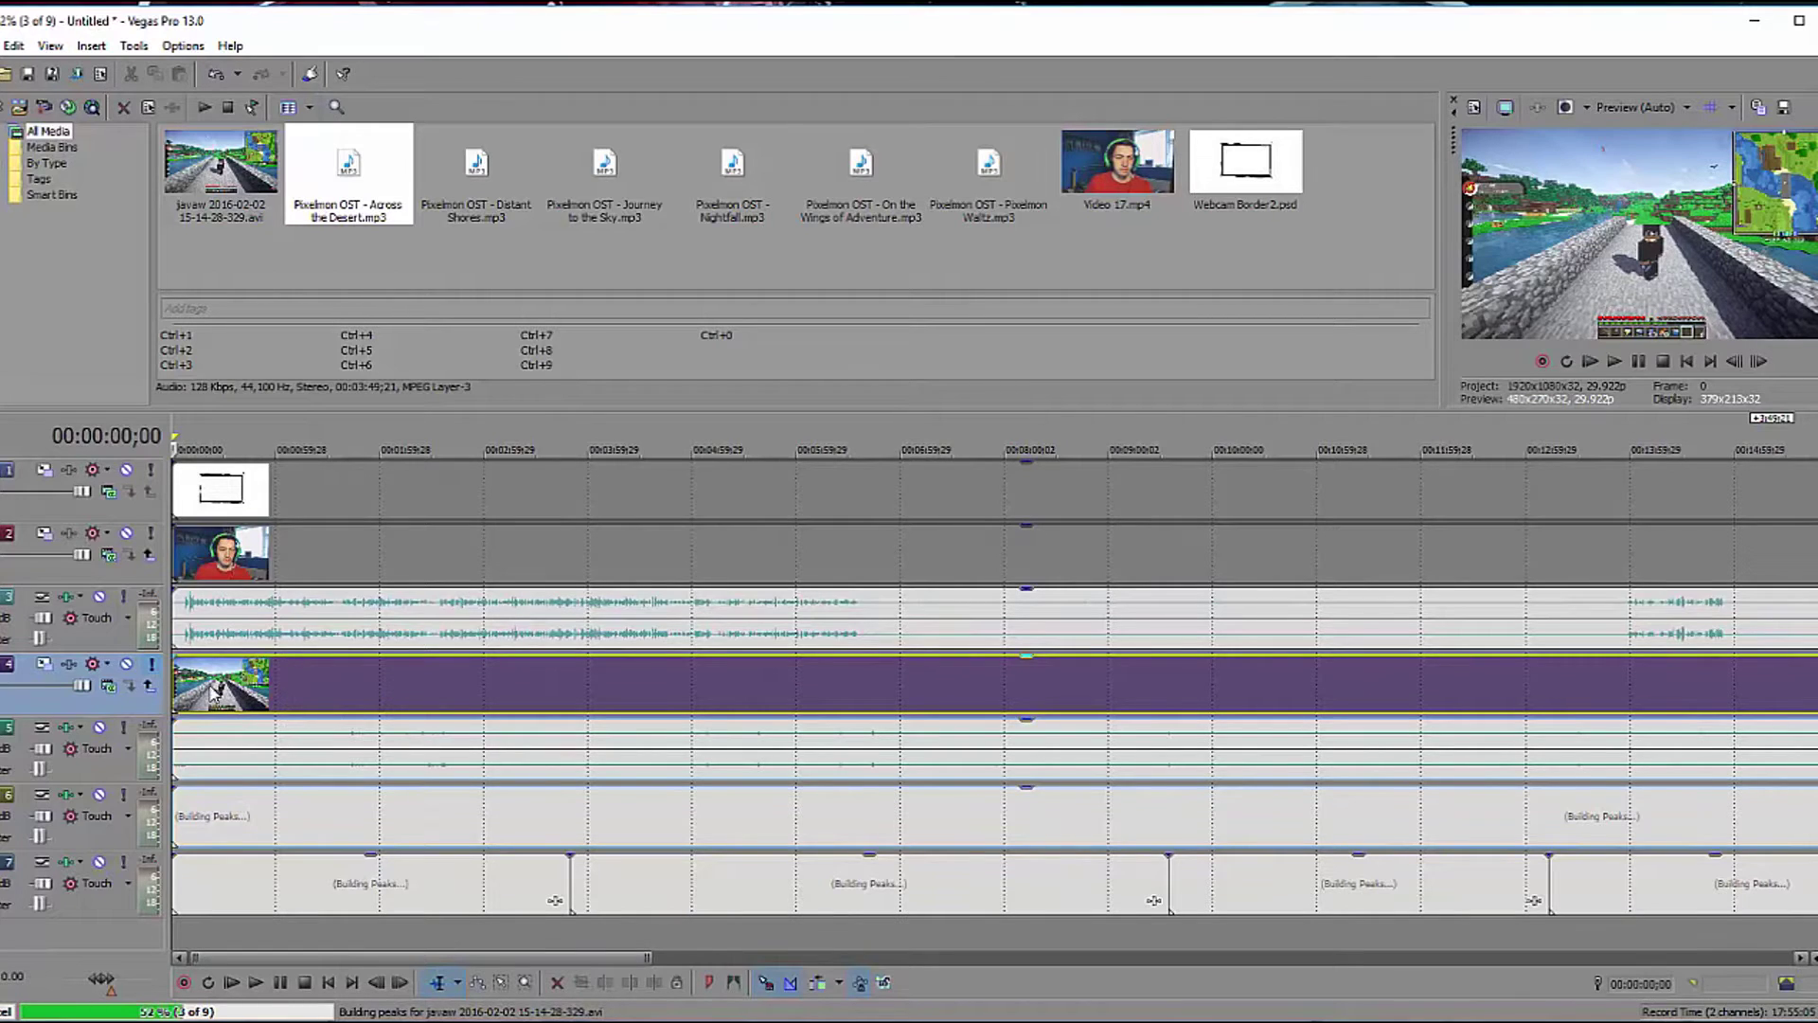
pyautogui.click(189, 636)
pyautogui.scroll(4, 371, 727)
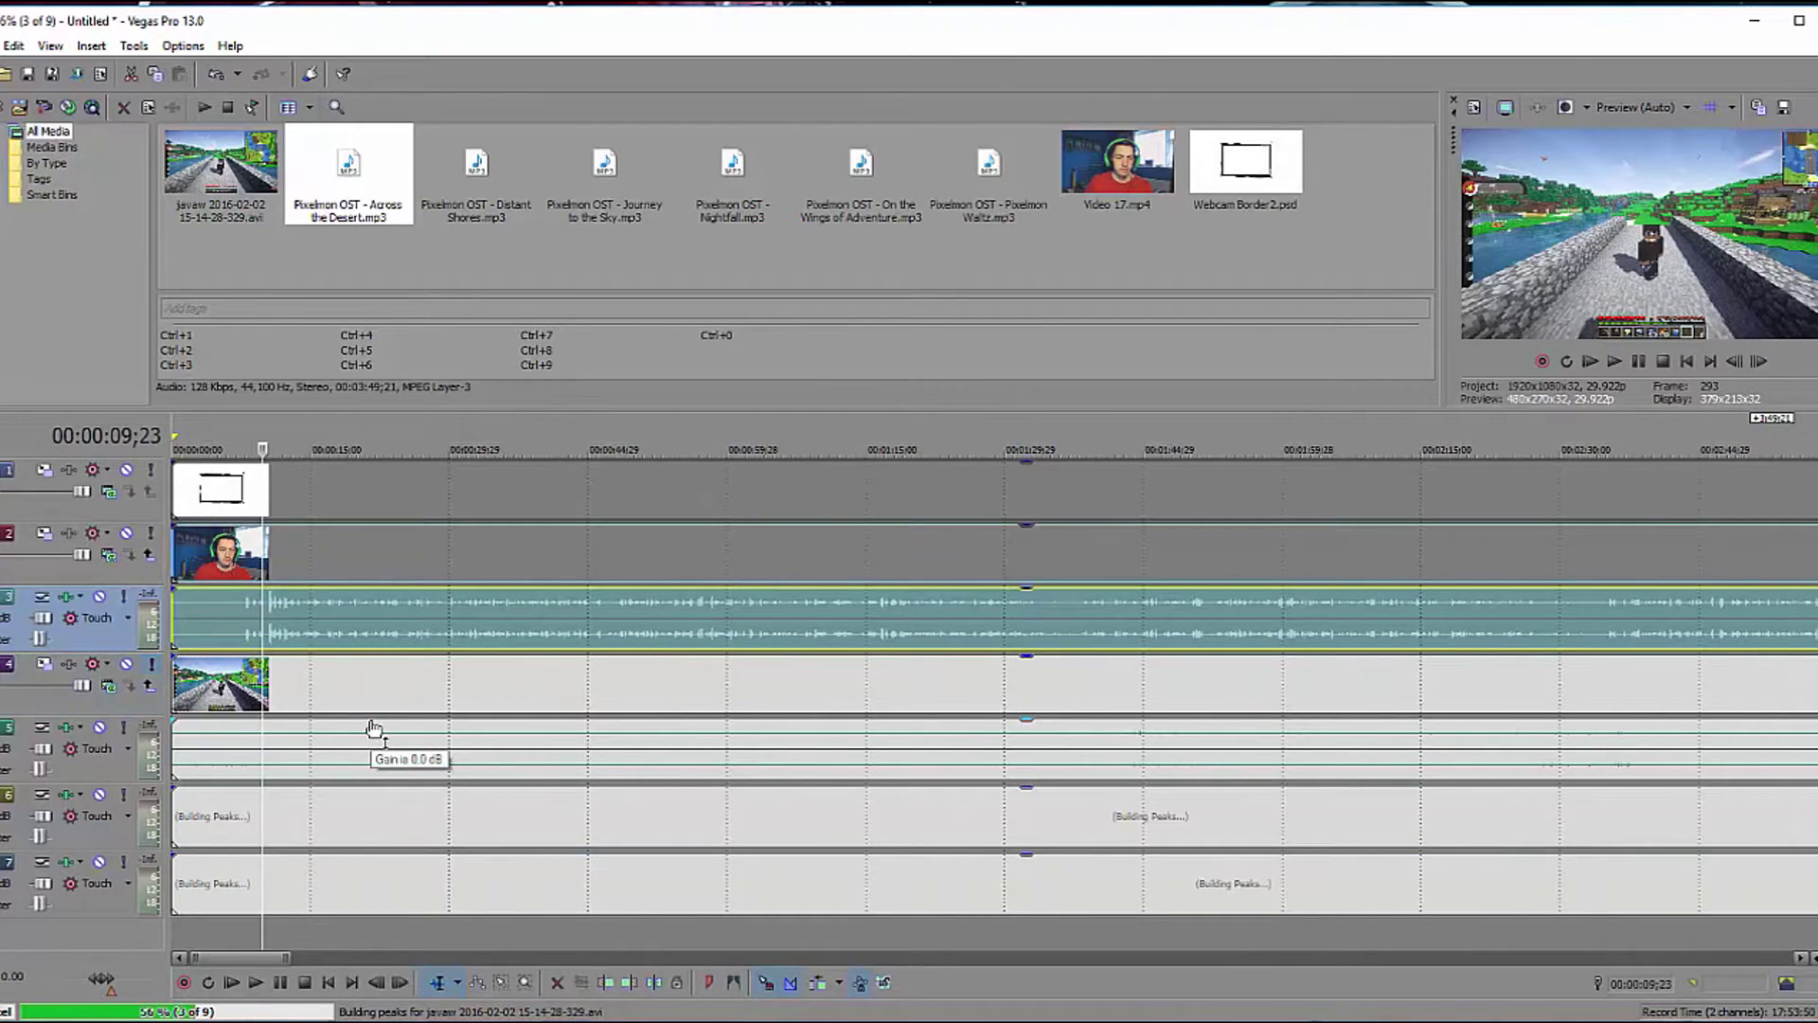
pyautogui.scroll(-5, 375, 730)
pyautogui.scroll(-2, 375, 730)
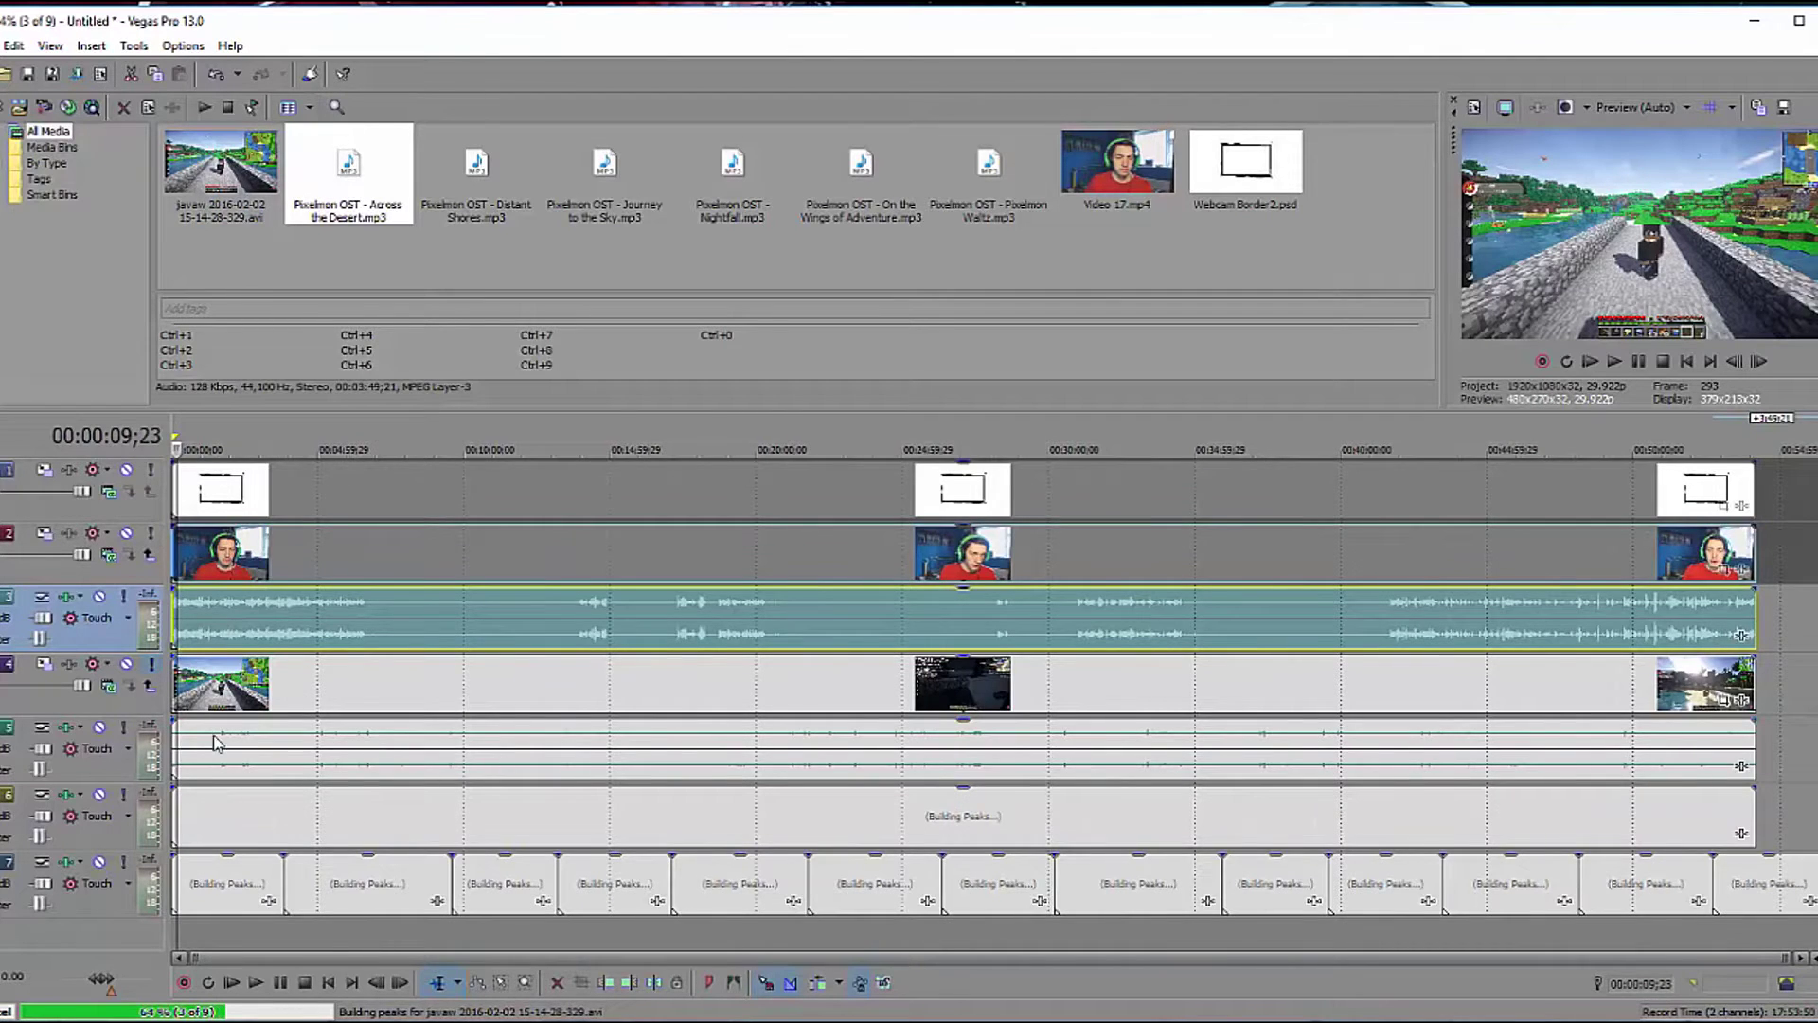
pyautogui.scroll(5, 208, 734)
pyautogui.click(177, 696)
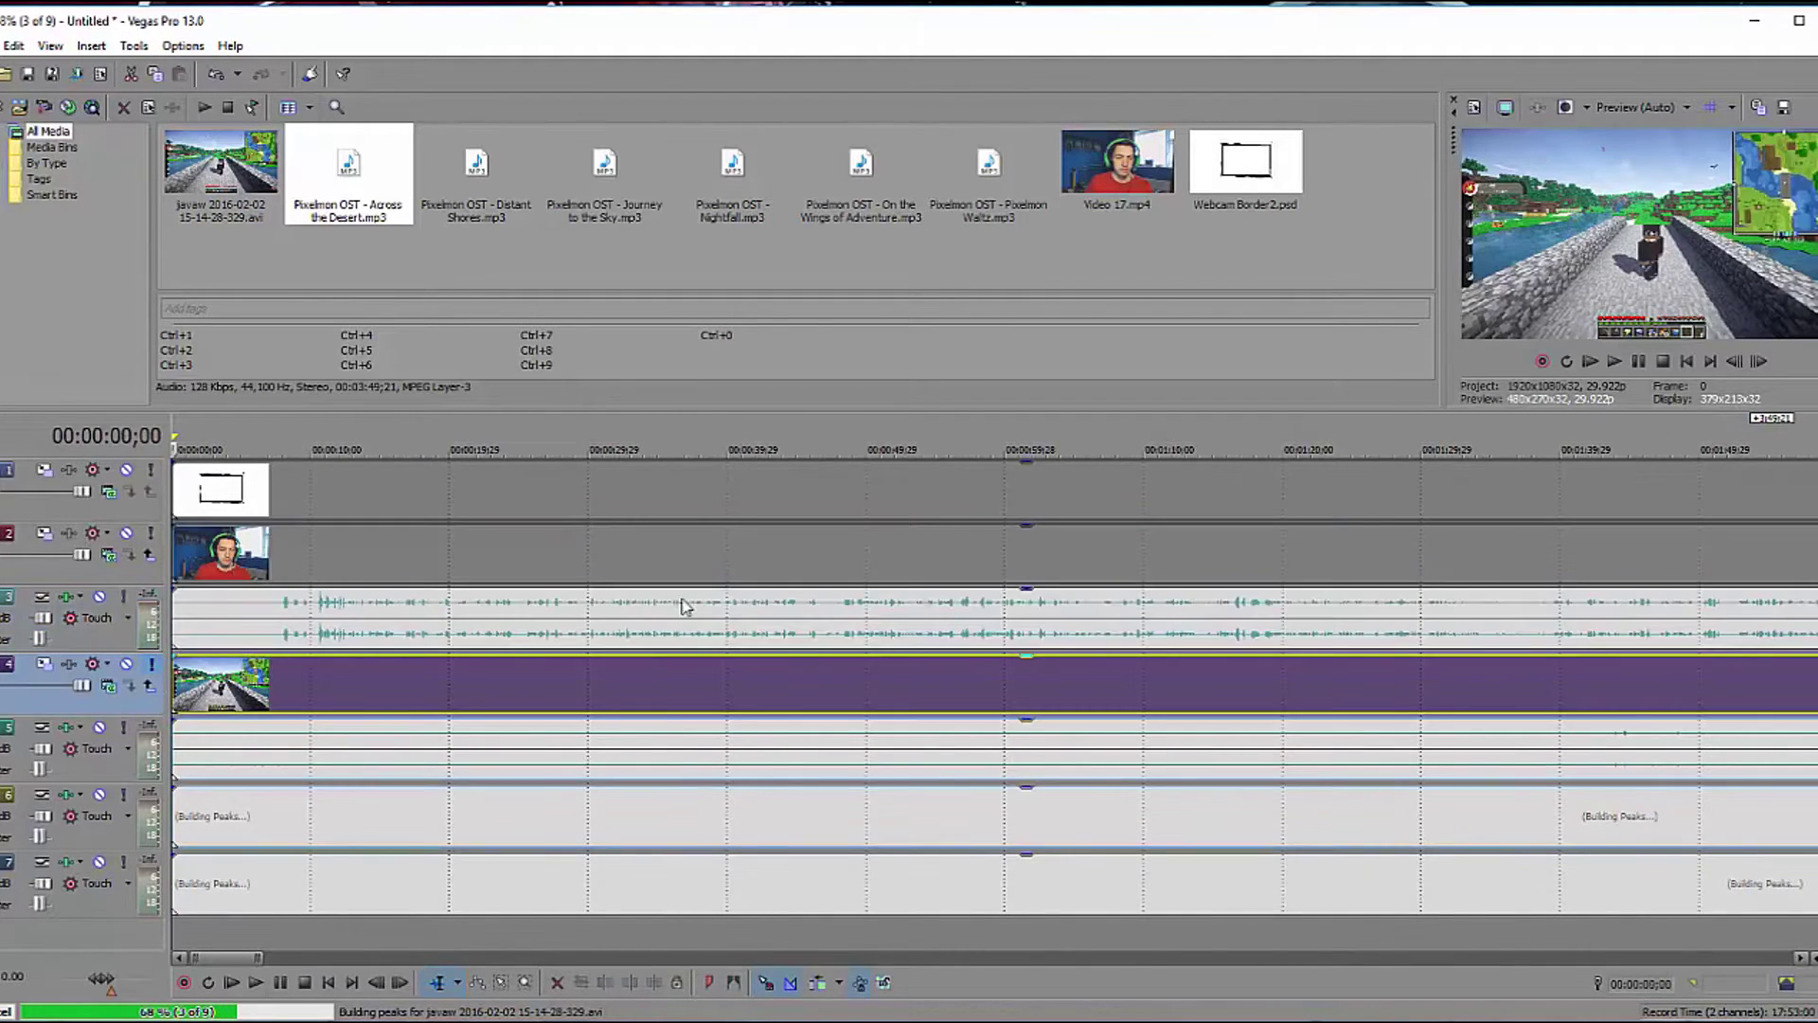
pyautogui.click(1616, 366)
pyautogui.click(1664, 362)
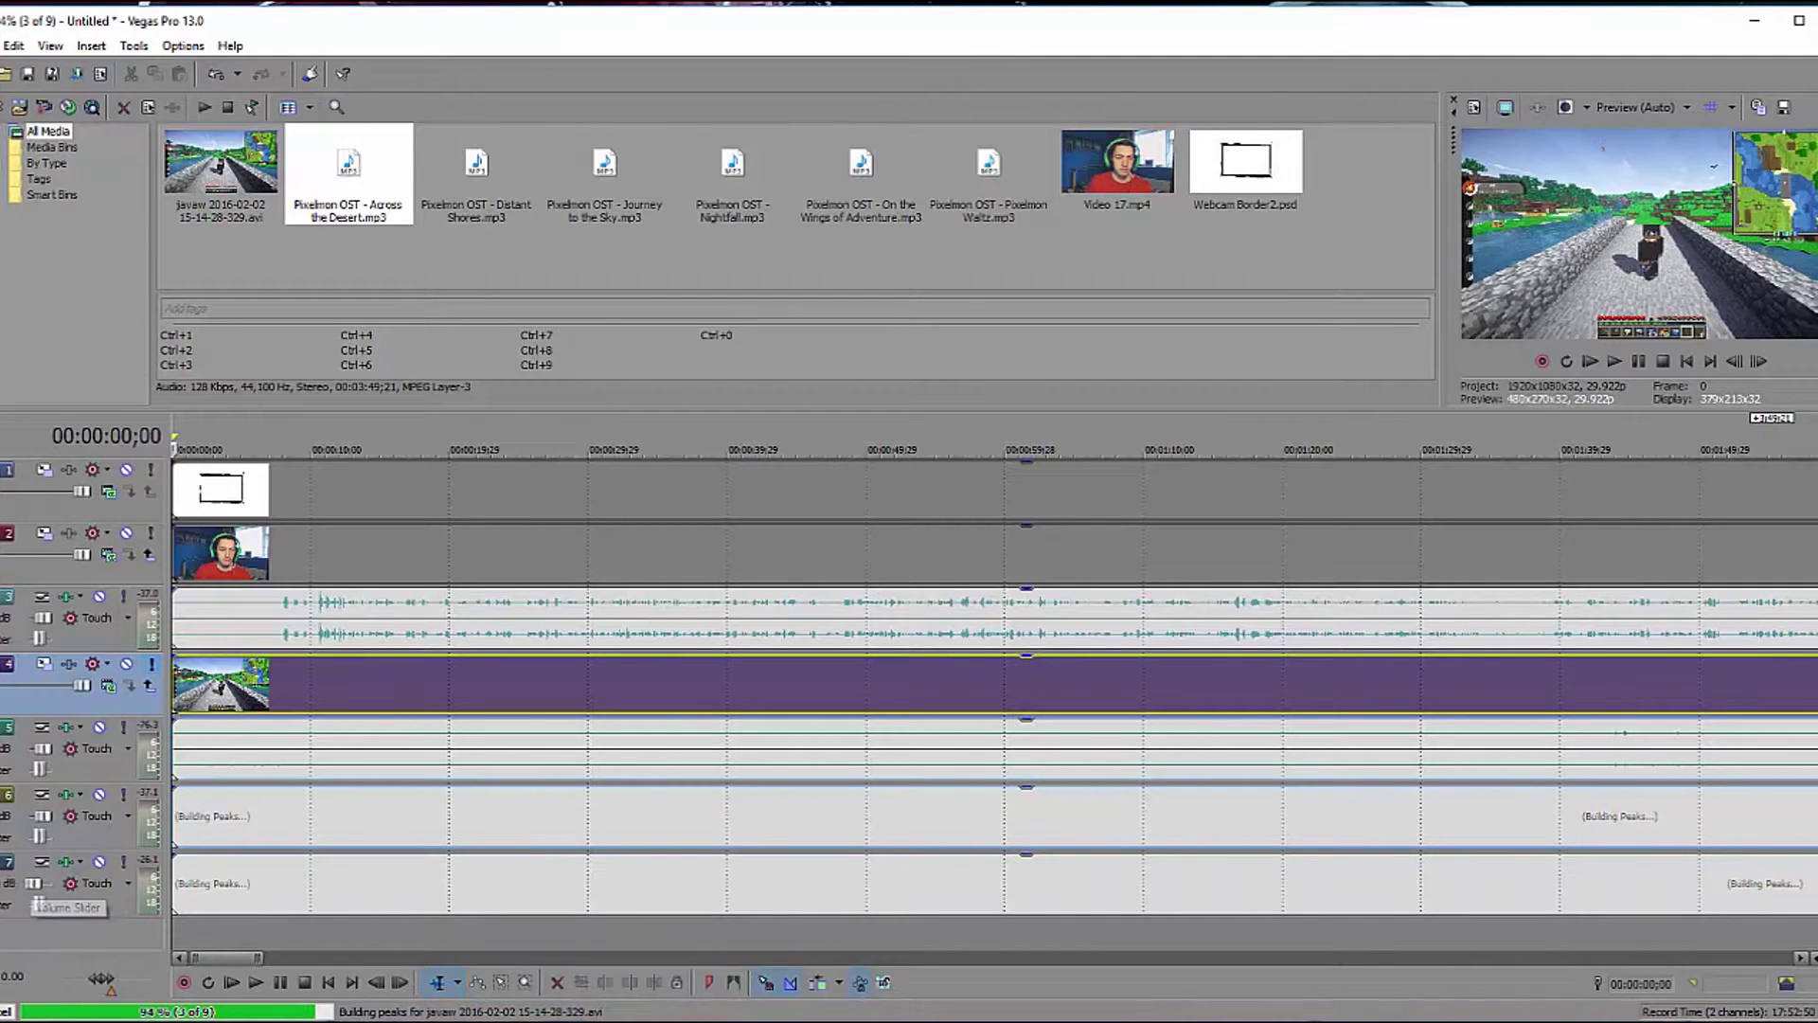
pyautogui.click(1615, 367)
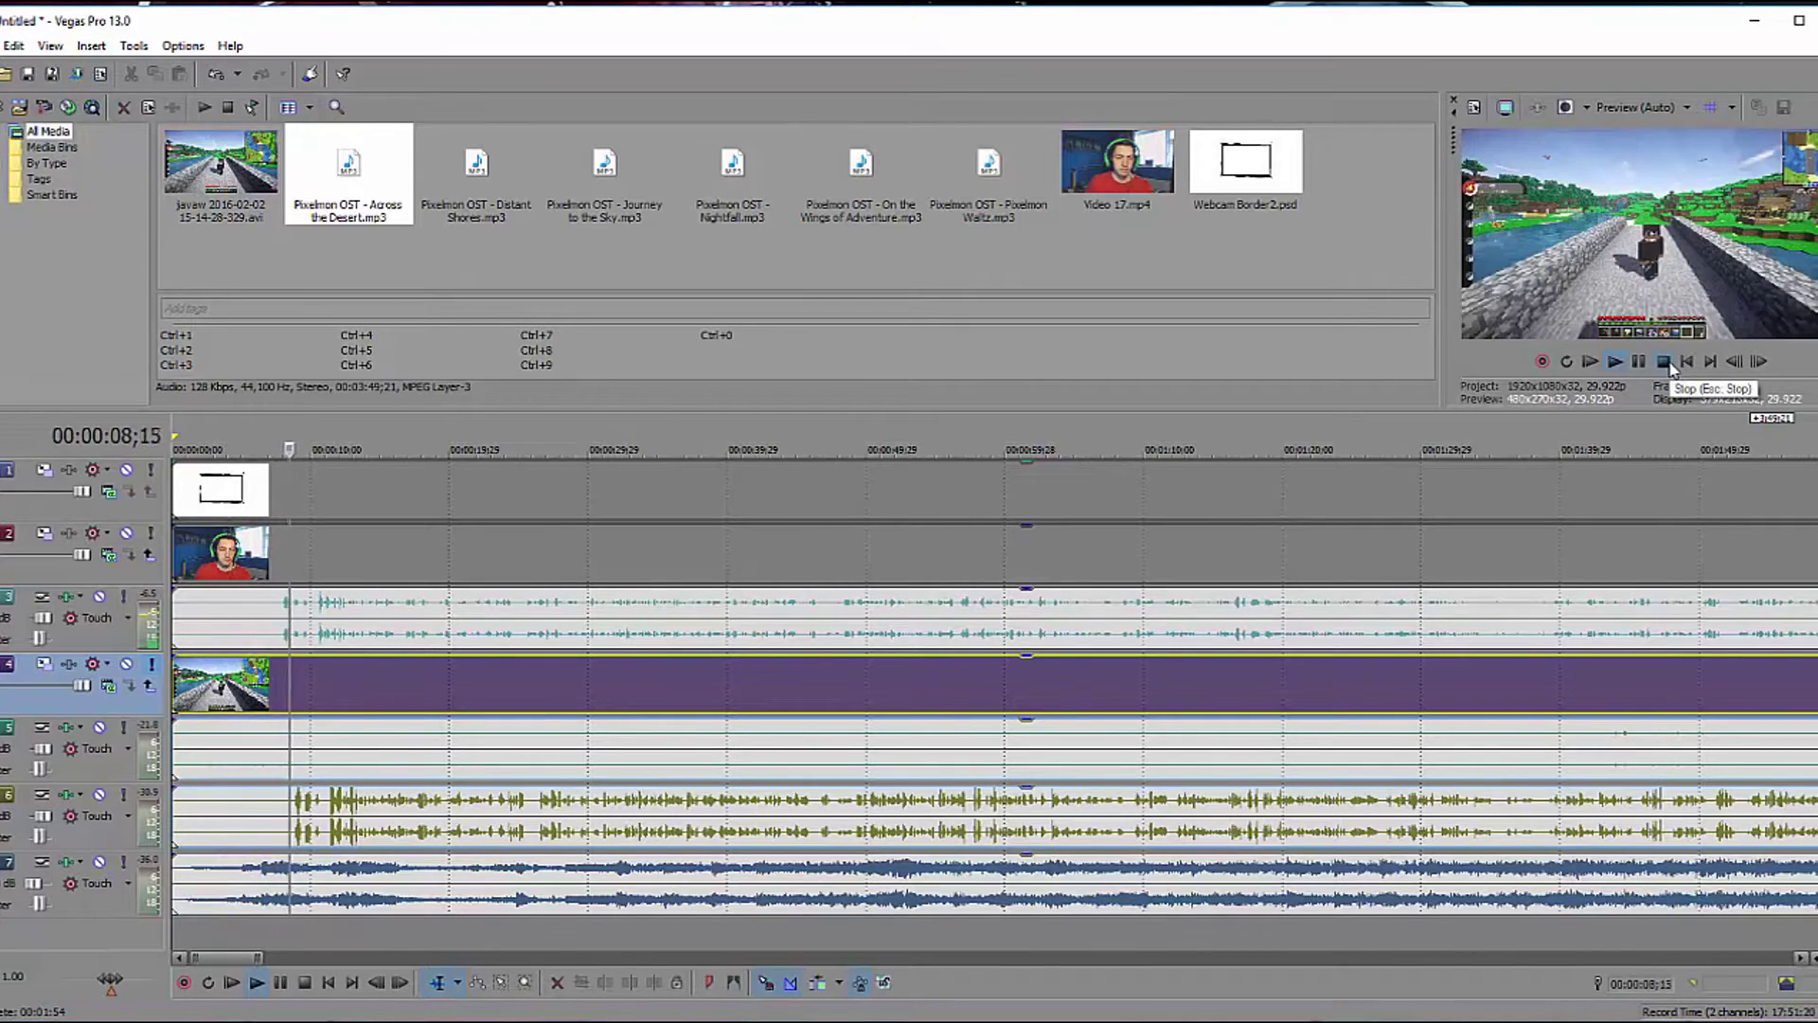
pyautogui.click(1671, 367)
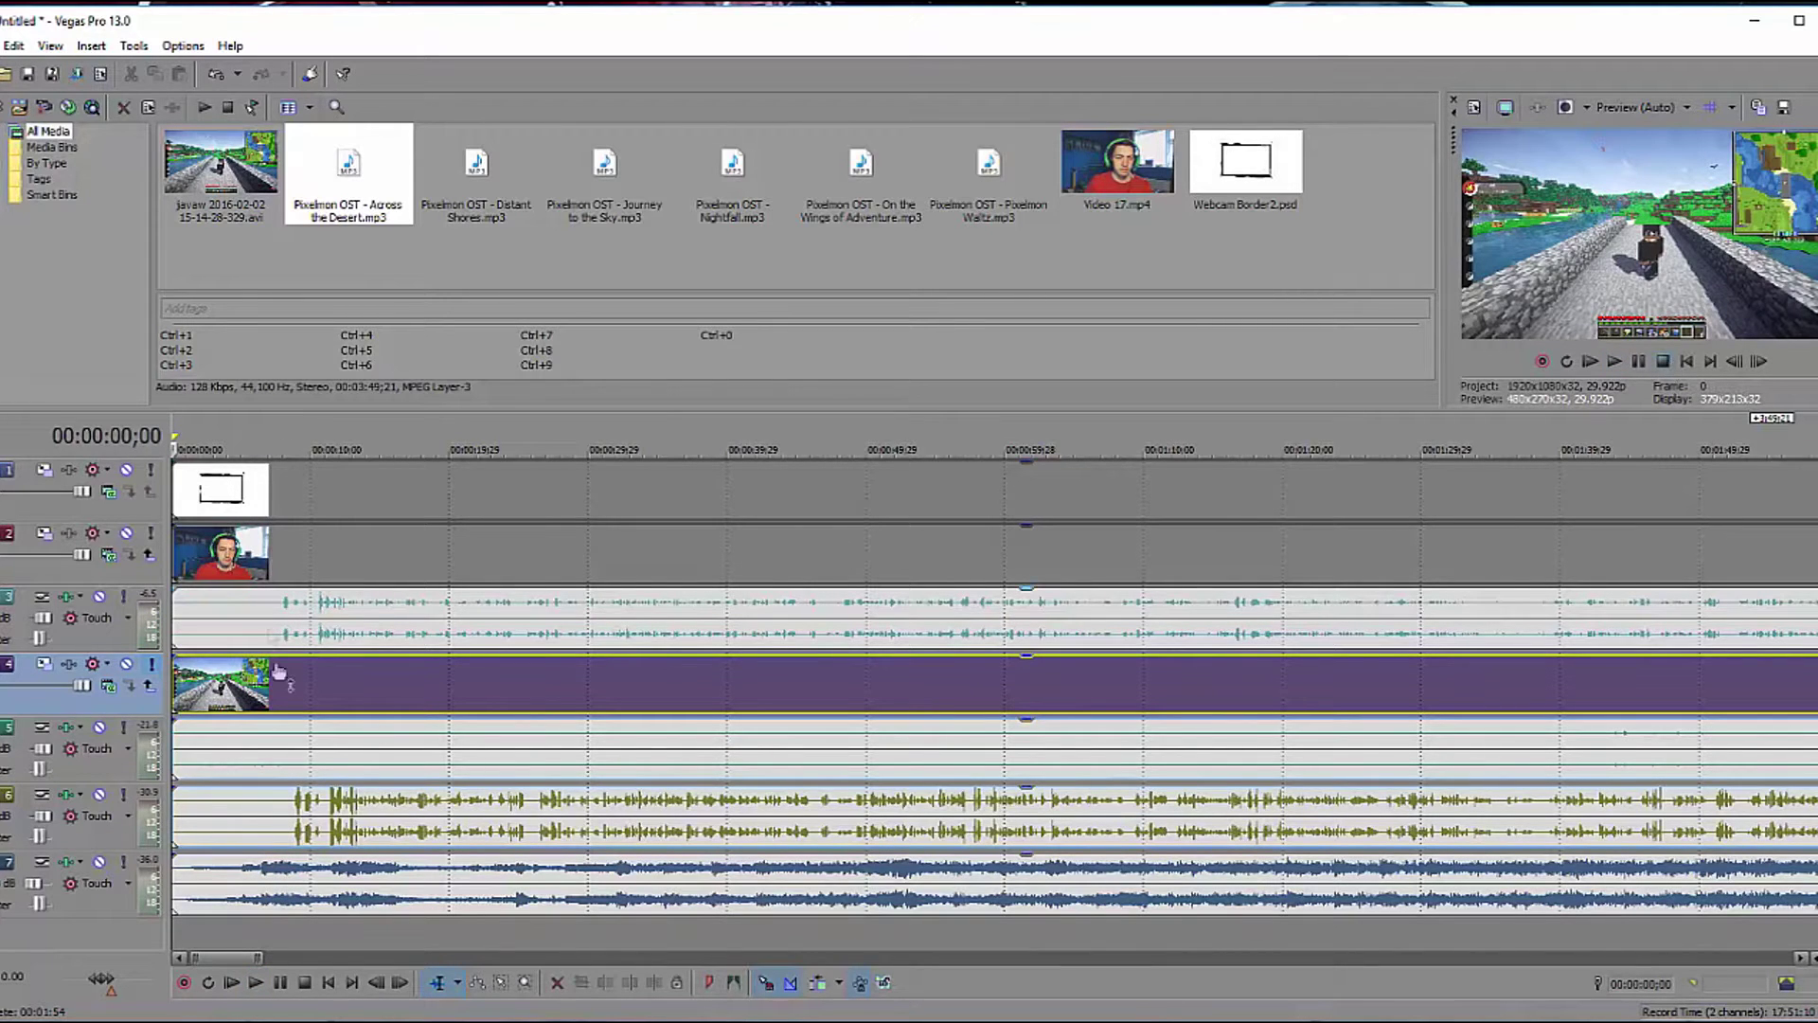
# Sync the gameplay video and its audio to the webcam audio by shifting them together about 4 seconds later.
pyautogui.click(295, 803)
pyautogui.scroll(5, 412, 823)
pyautogui.click(836, 809)
pyautogui.click(774, 620)
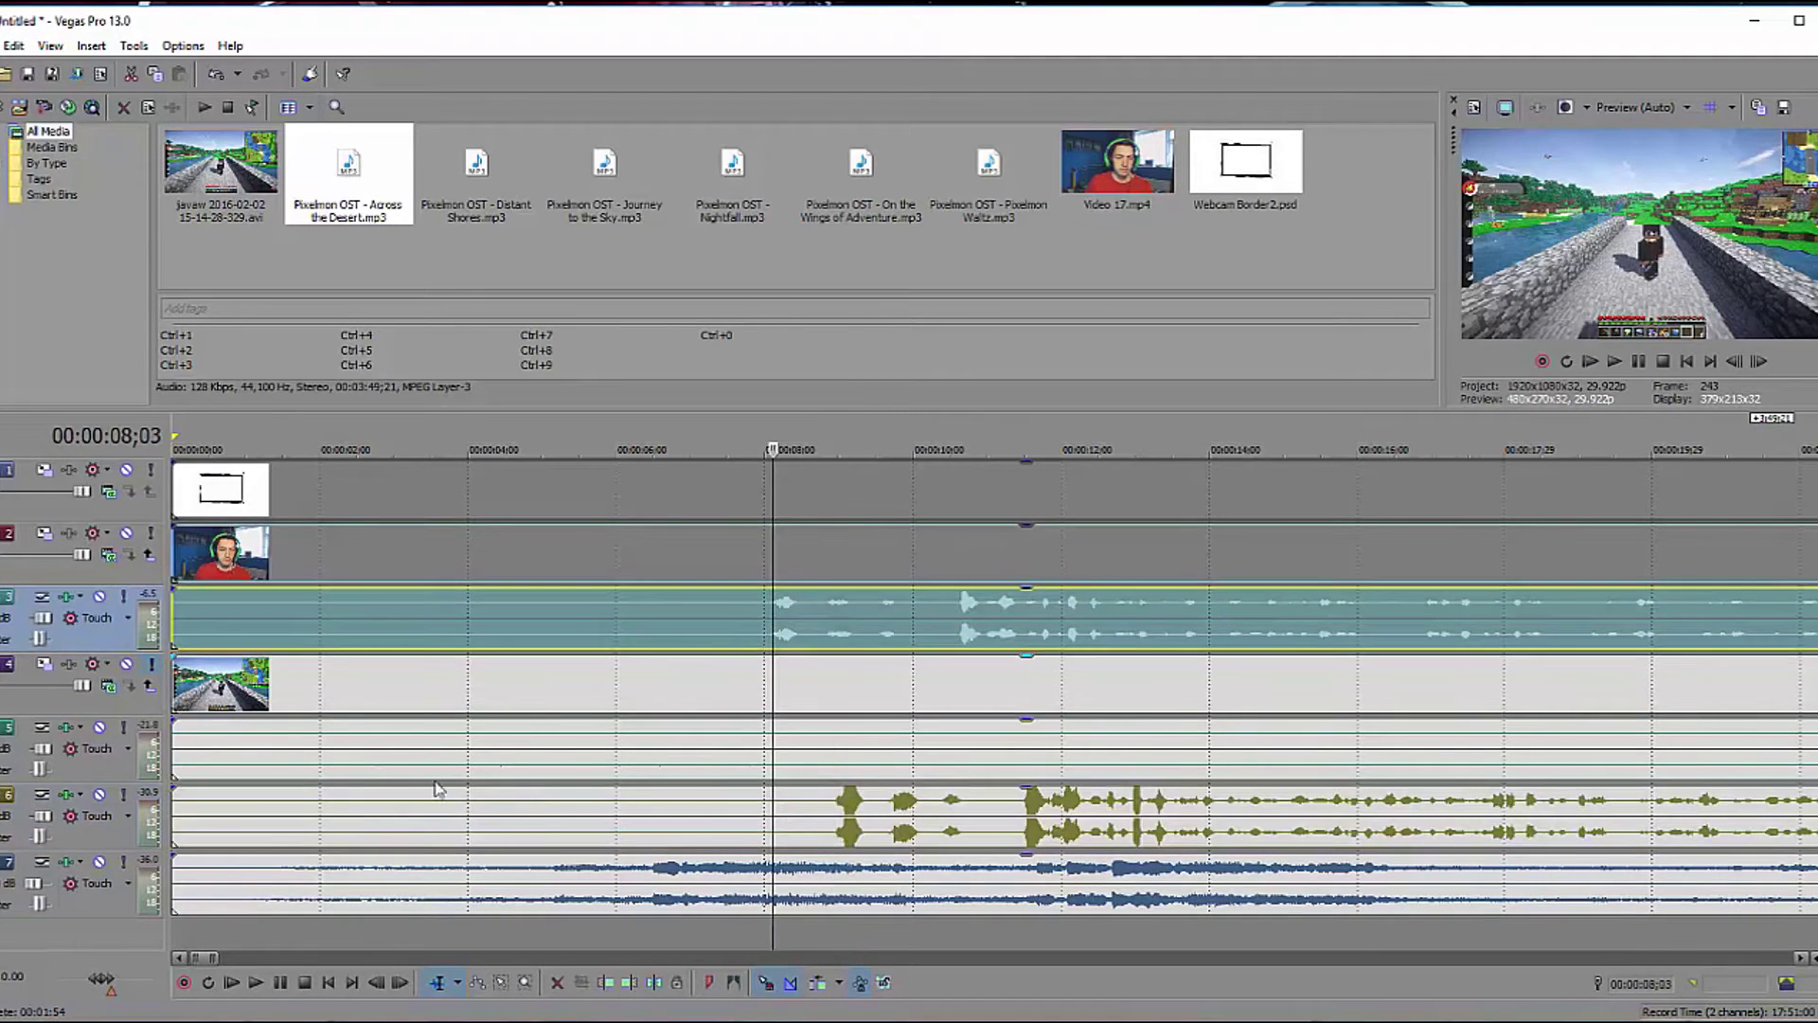
pyautogui.moveTo(176, 817); pyautogui.dragTo(557, 817)
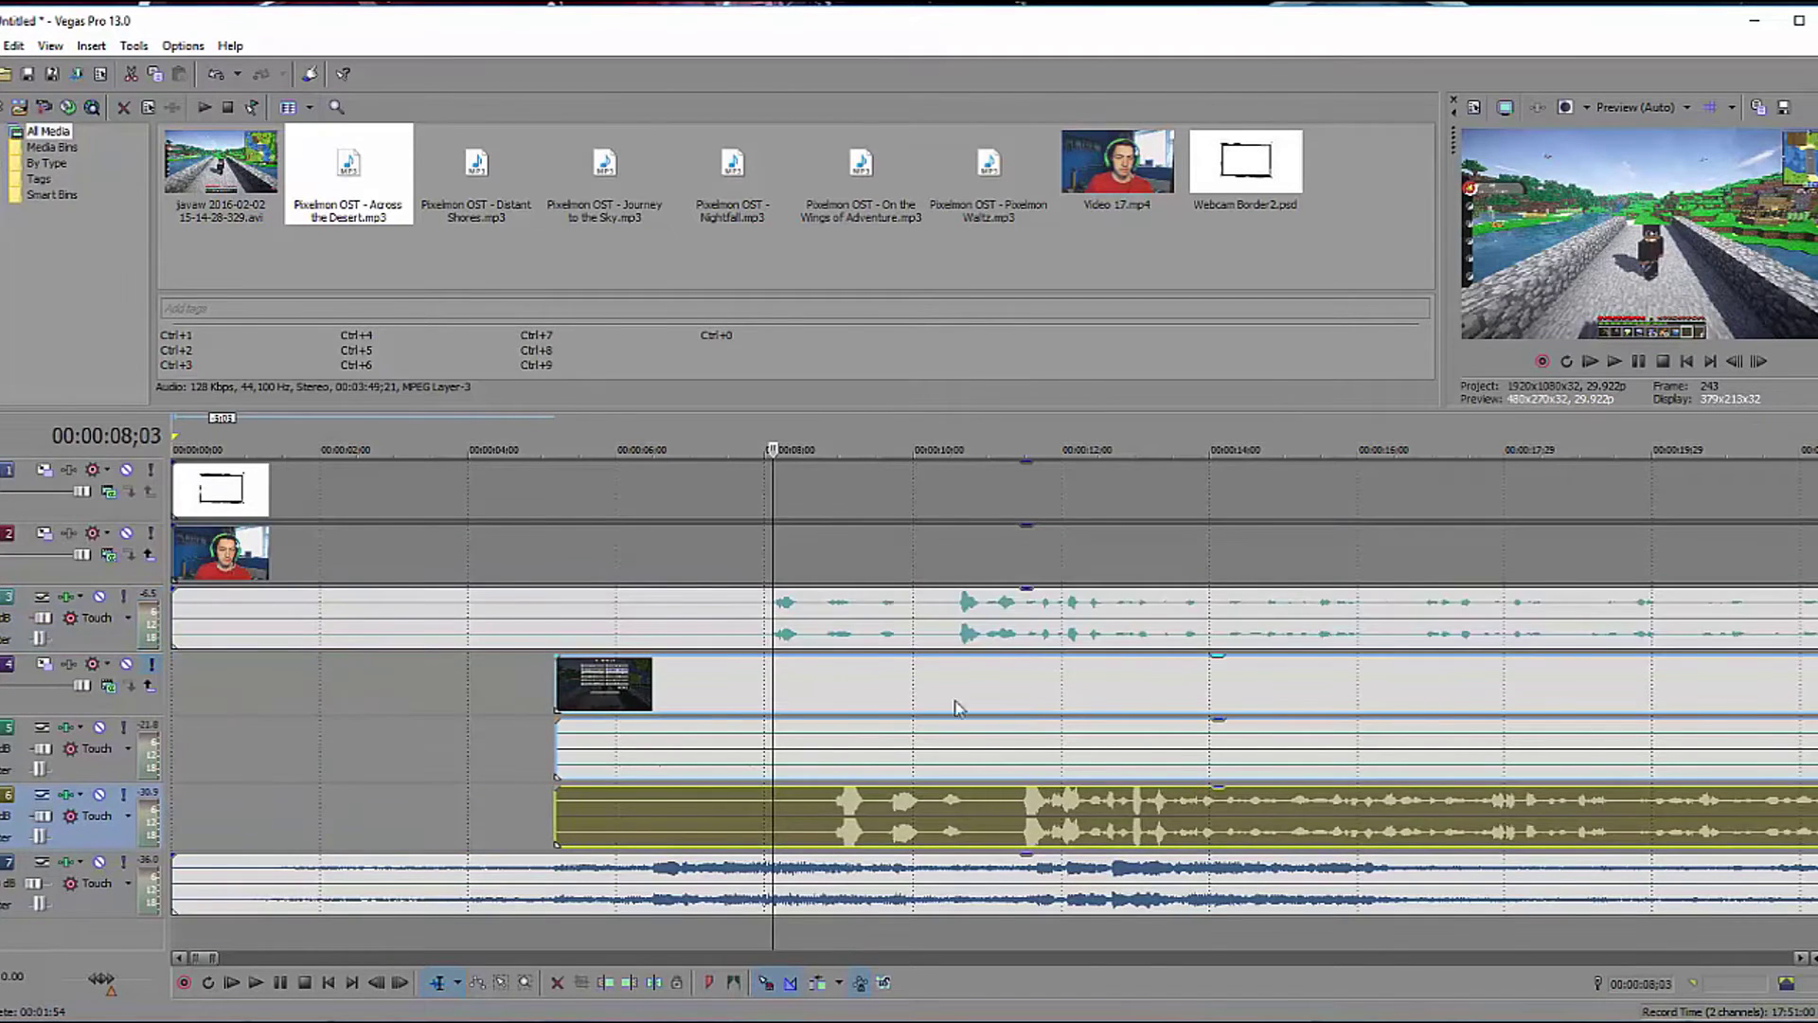
pyautogui.scroll(5, 947, 724)
pyautogui.moveTo(1352, 770); pyautogui.dragTo(978, 765)
pyautogui.scroll(-6, 978, 770)
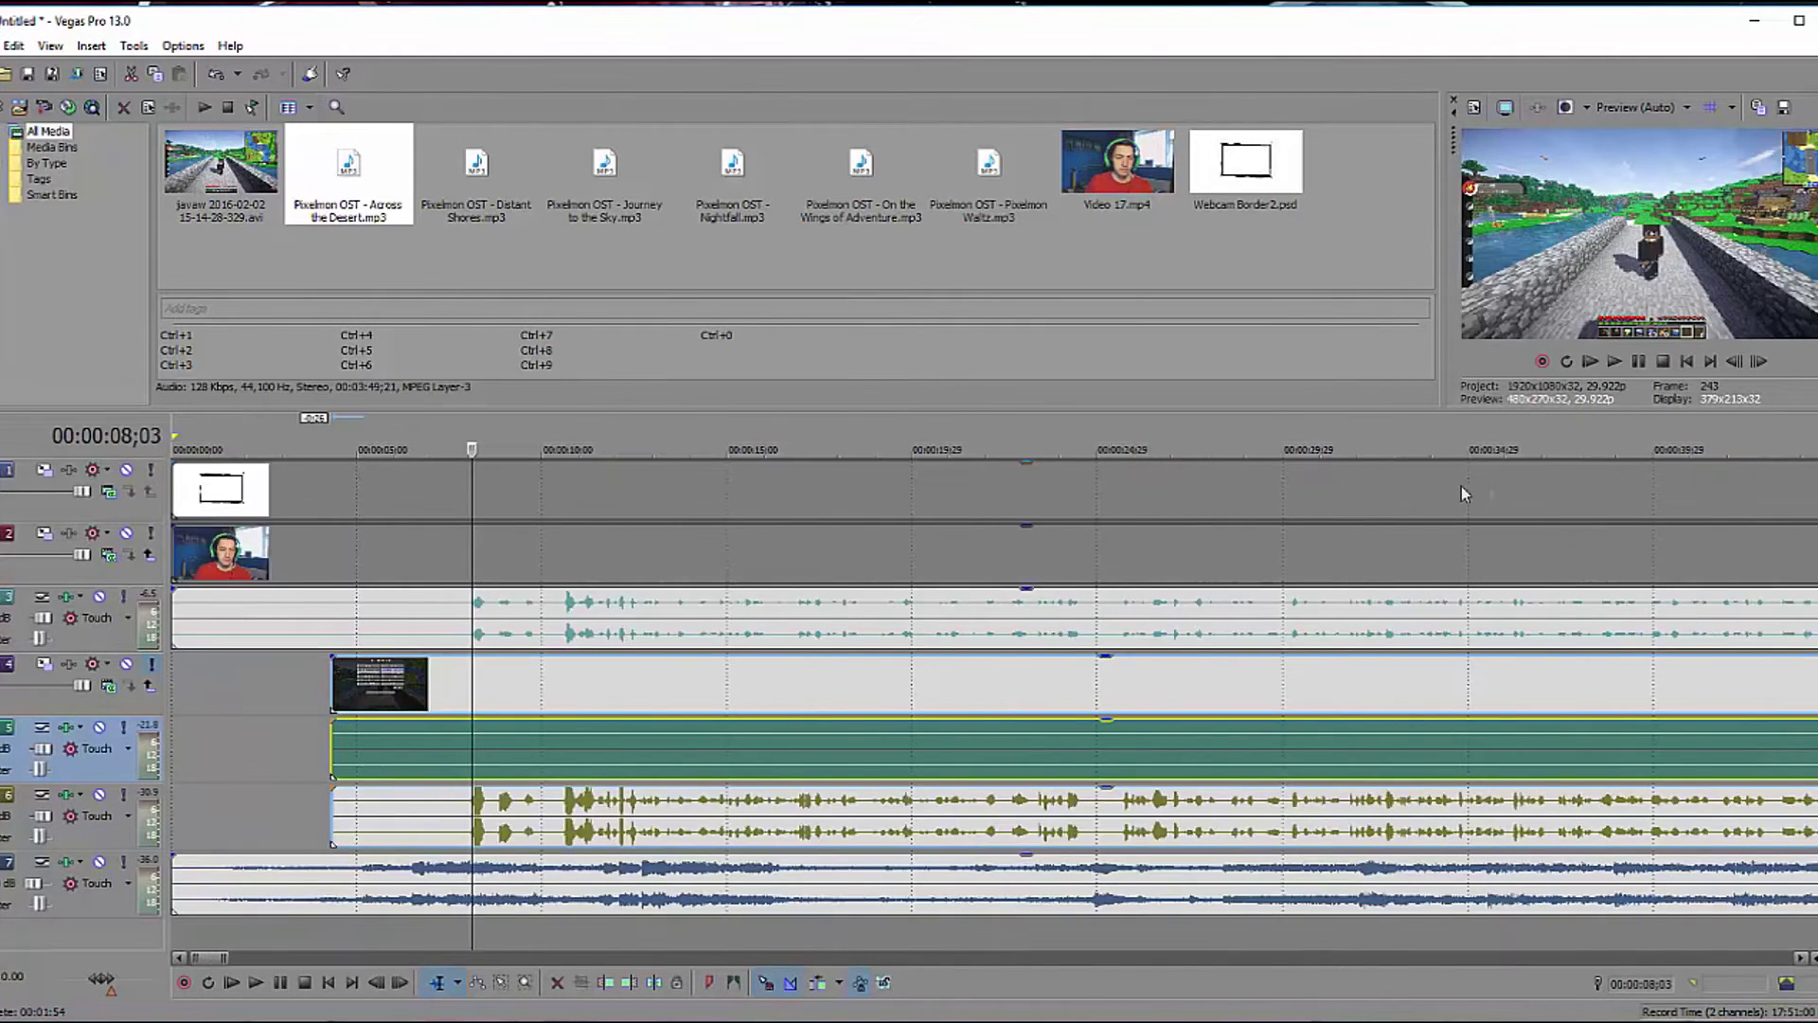
# Play back the aligned section to check the sync, and delete the webcam clip's audio from track 3.
pyautogui.click(1591, 362)
pyautogui.press('space')
pyautogui.click(535, 640)
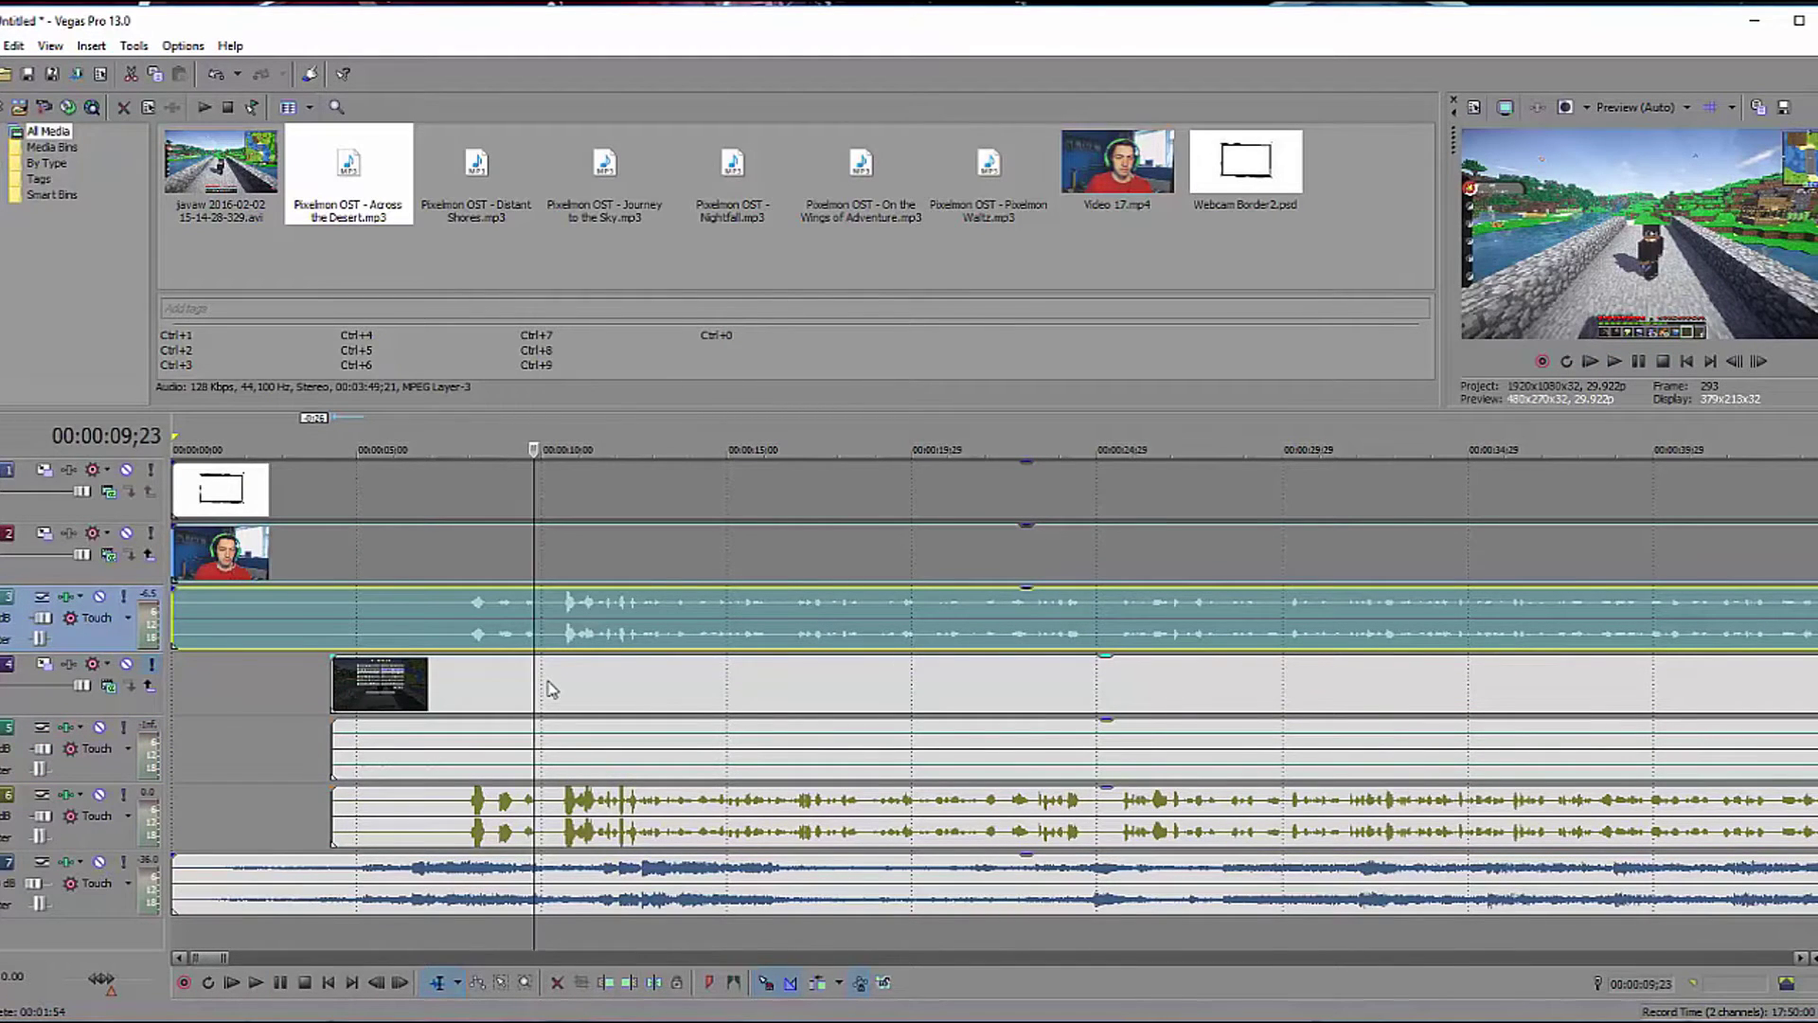
pyautogui.press('Delete')
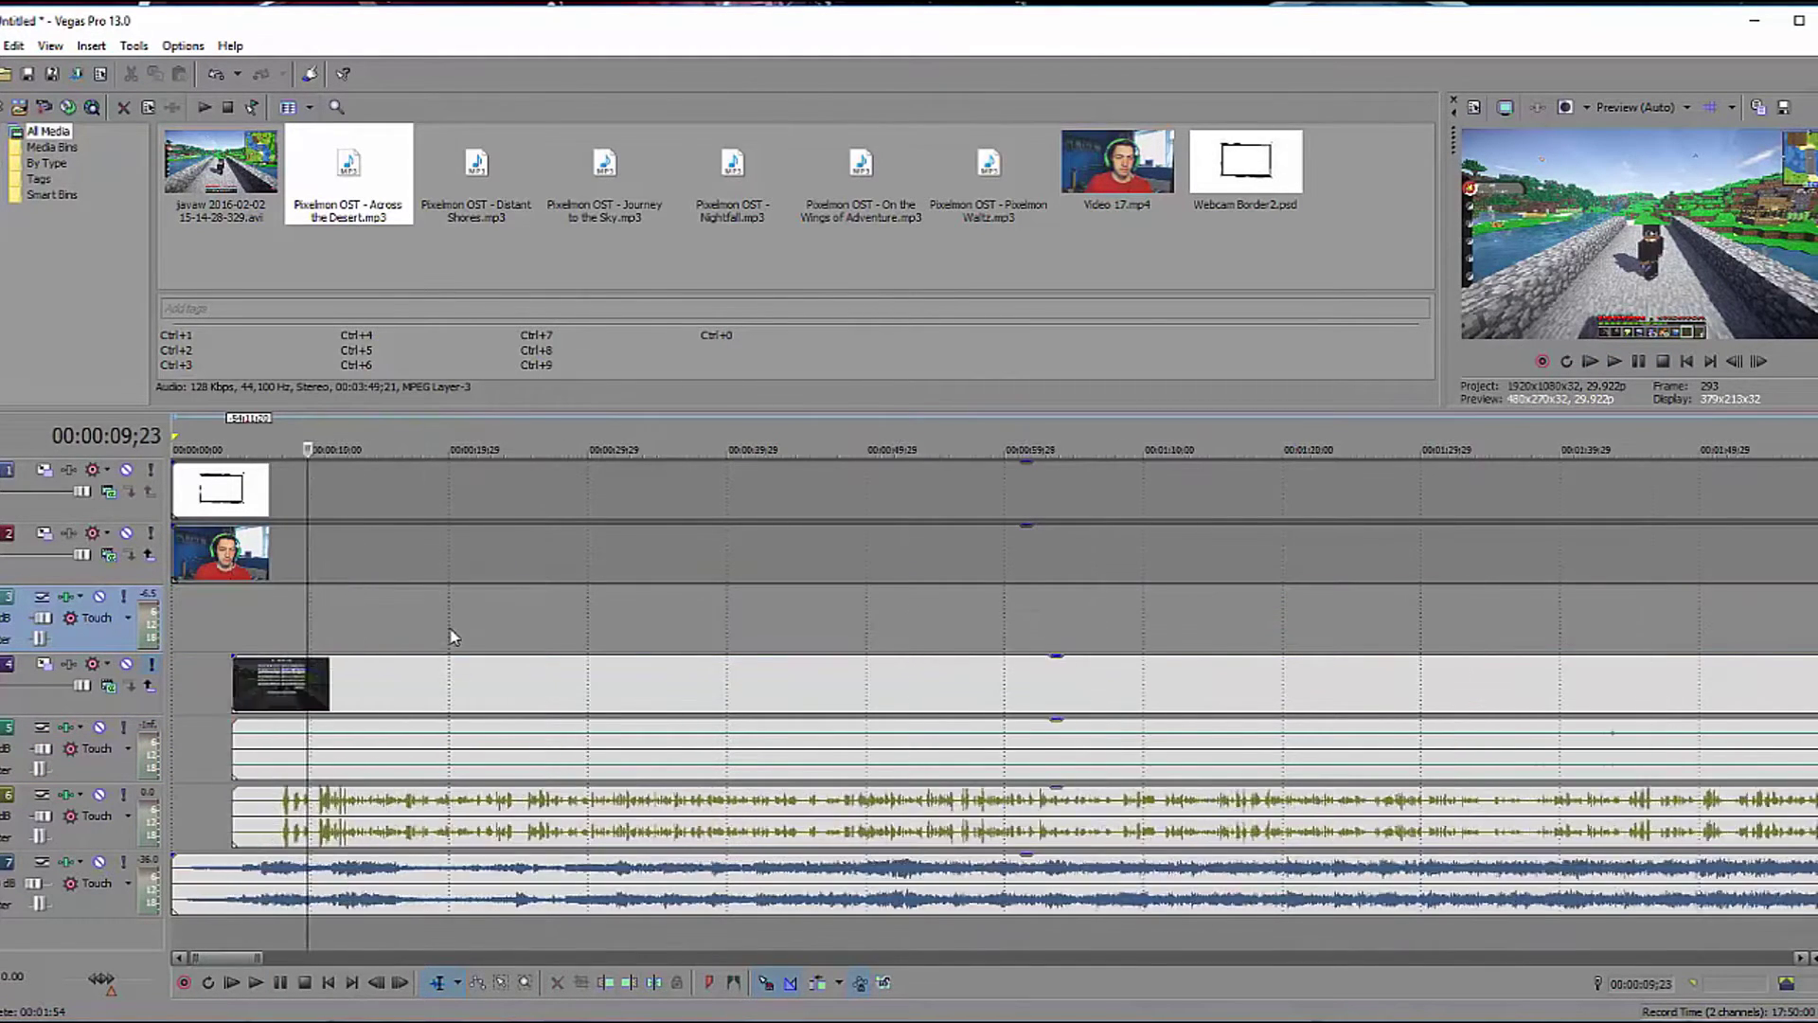
# Trim the starts of the webcam clip and the gameplay clips to 00:00:10;04, and move them together to the timeline start.
pyautogui.moveTo(218, 554); pyautogui.dragTo(552, 573)
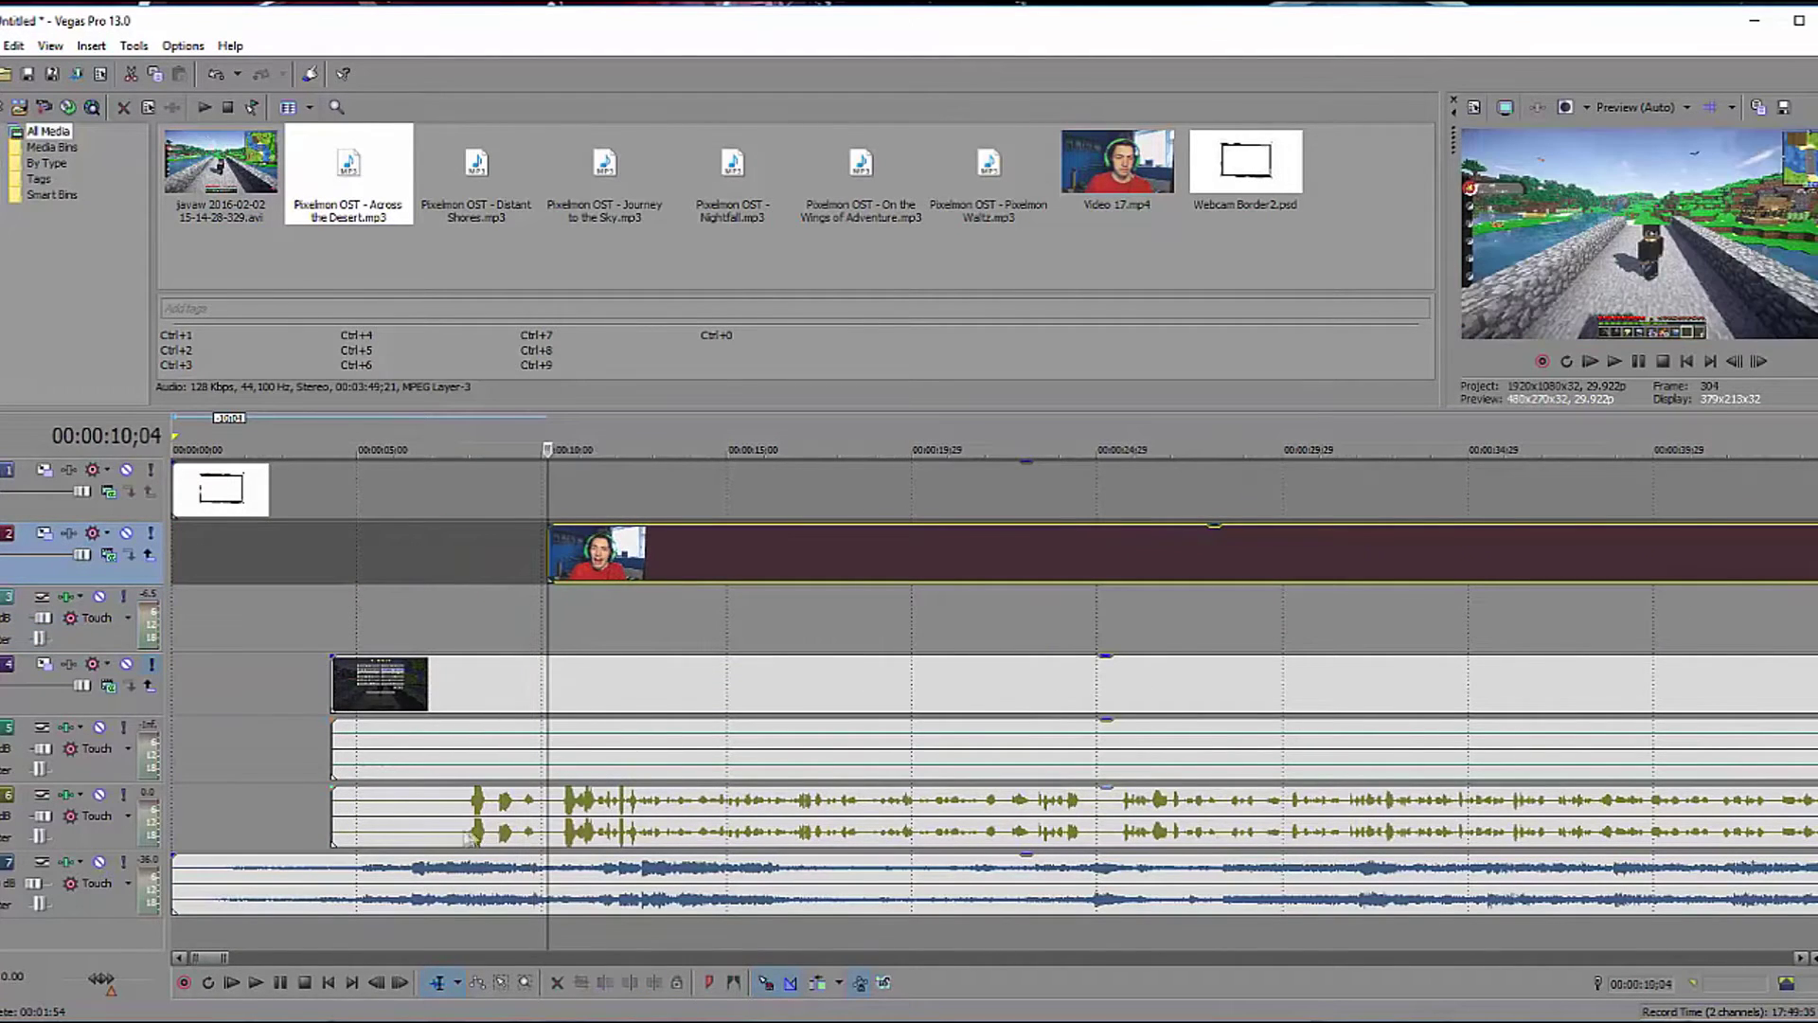
pyautogui.moveTo(341, 762); pyautogui.dragTo(547, 761)
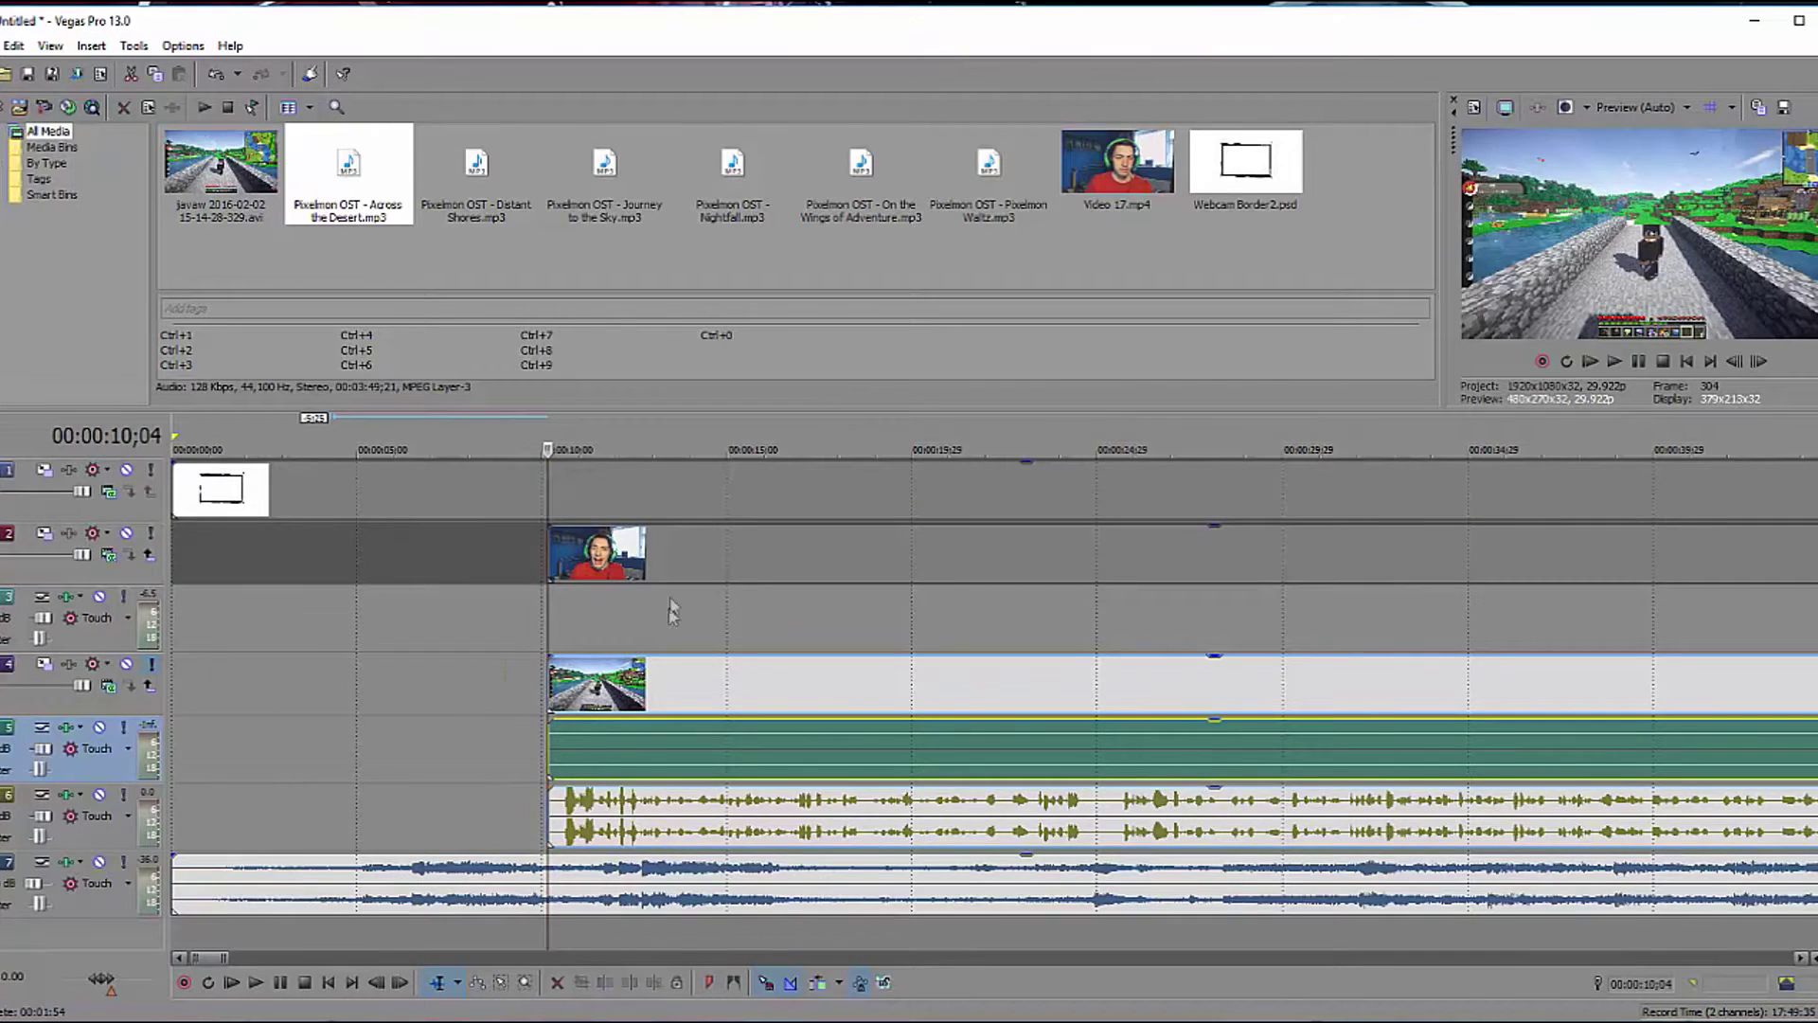
pyautogui.click(737, 551)
pyautogui.moveTo(736, 551); pyautogui.dragTo(284, 561)
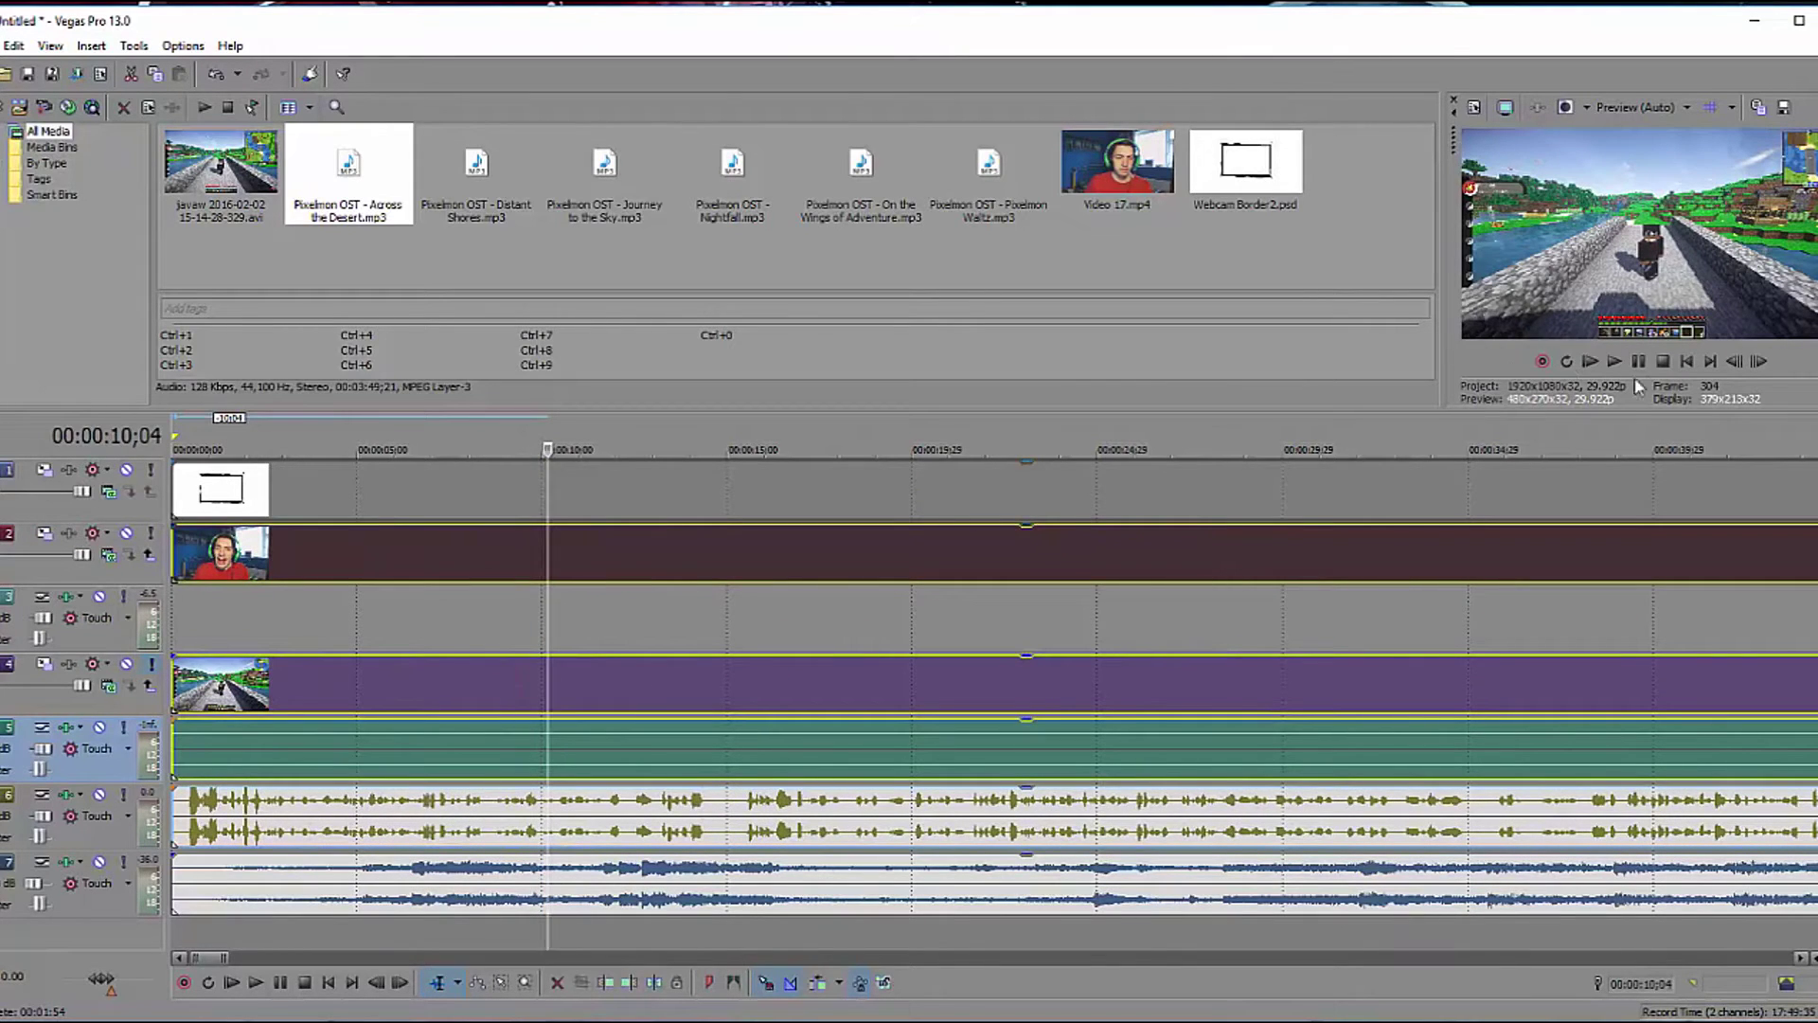
# Return to the timeline start and turn off the solo on the gameplay video track.
pyautogui.press('Home')
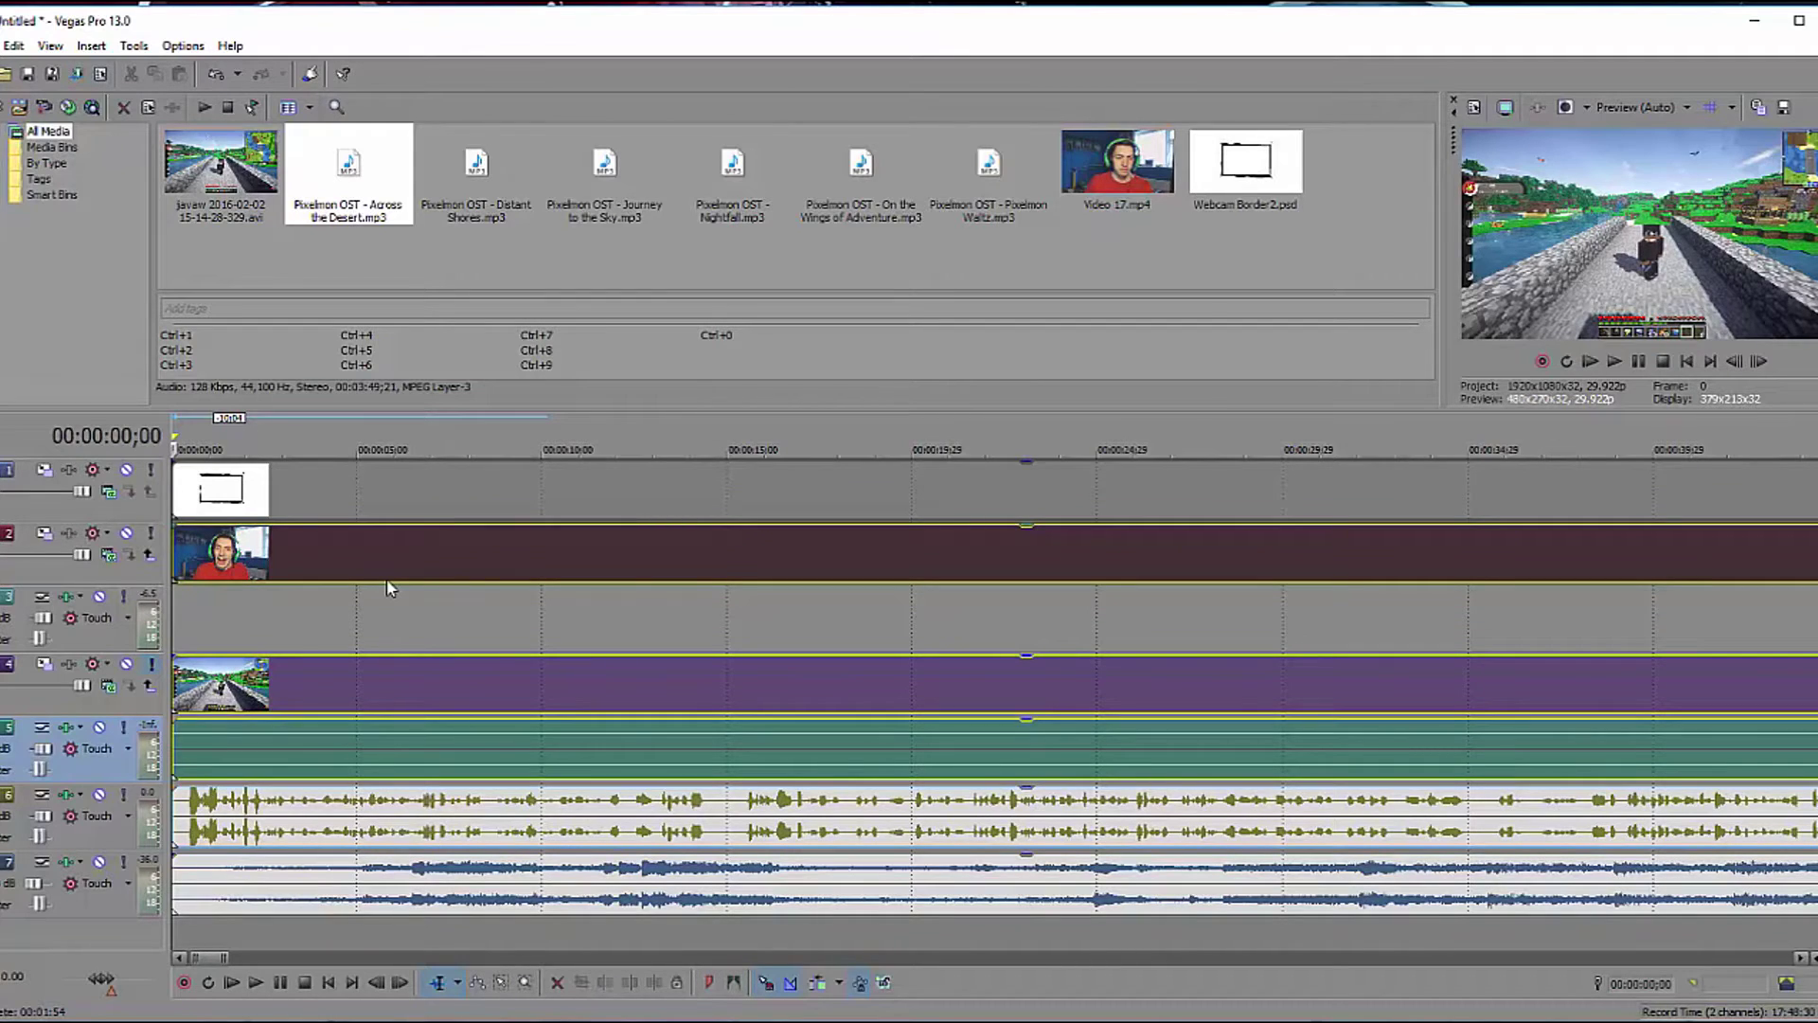
pyautogui.click(150, 666)
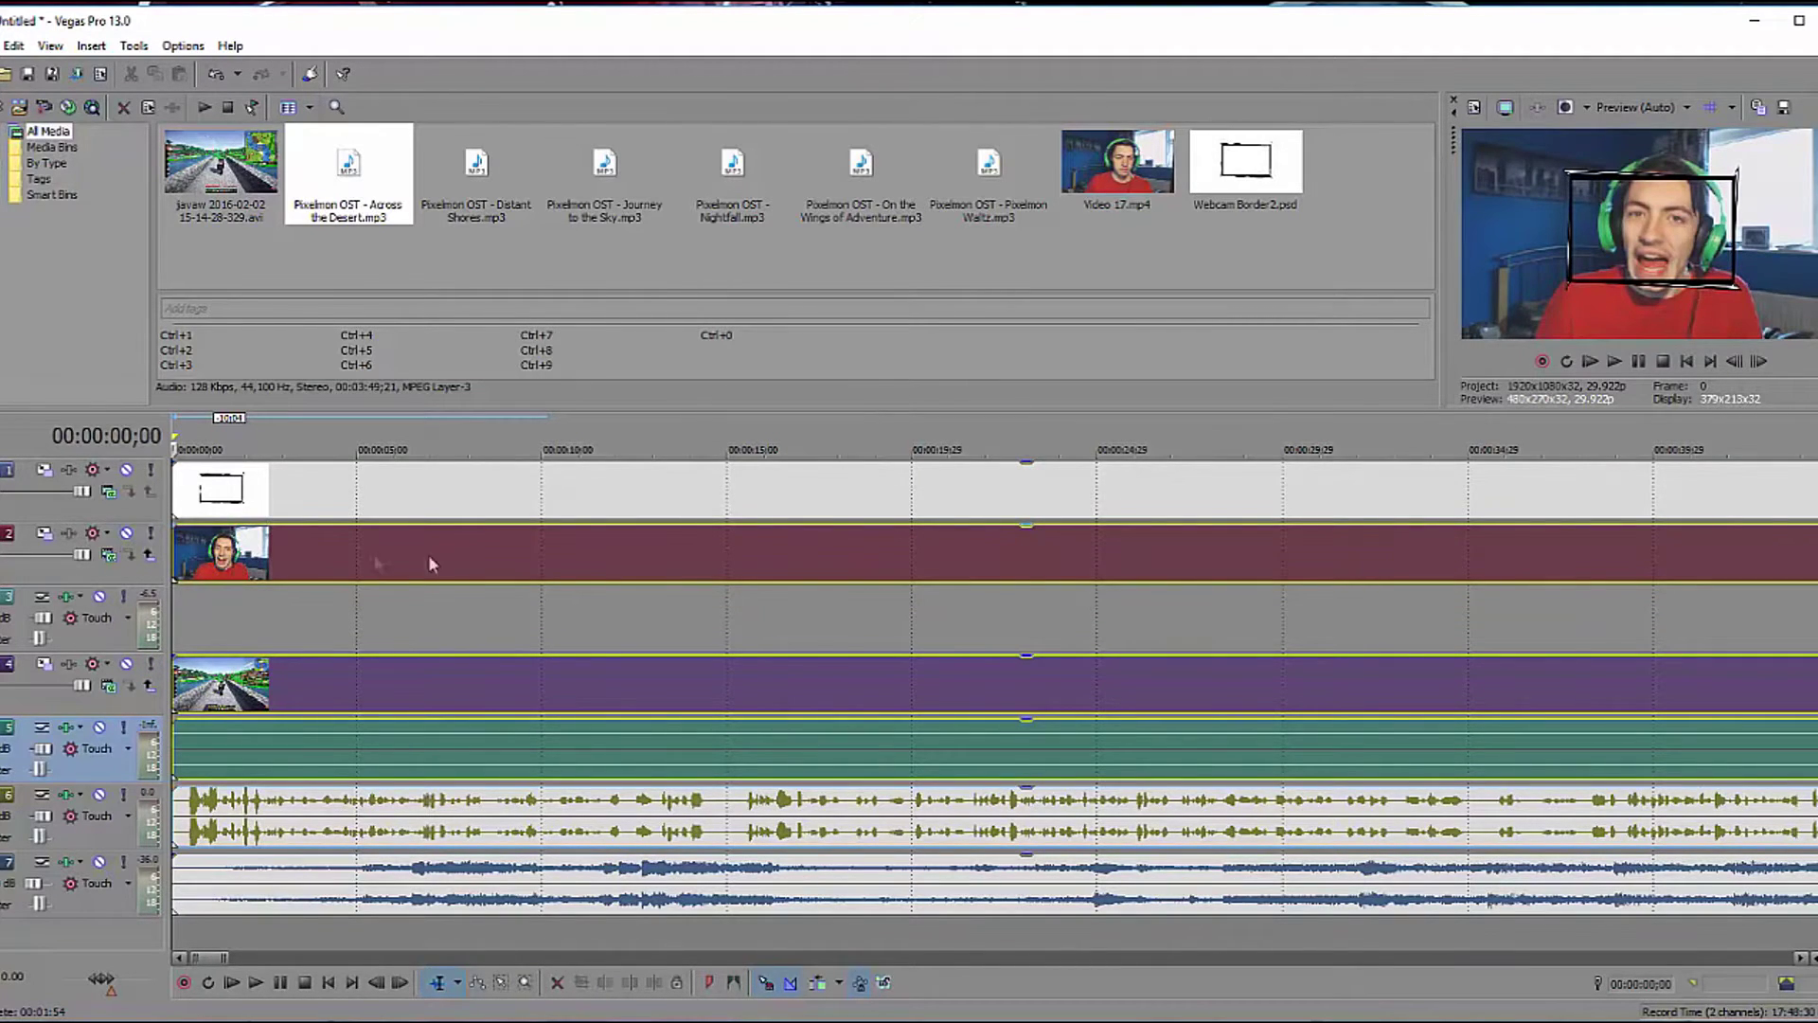
pyautogui.scroll(-10, 576, 559)
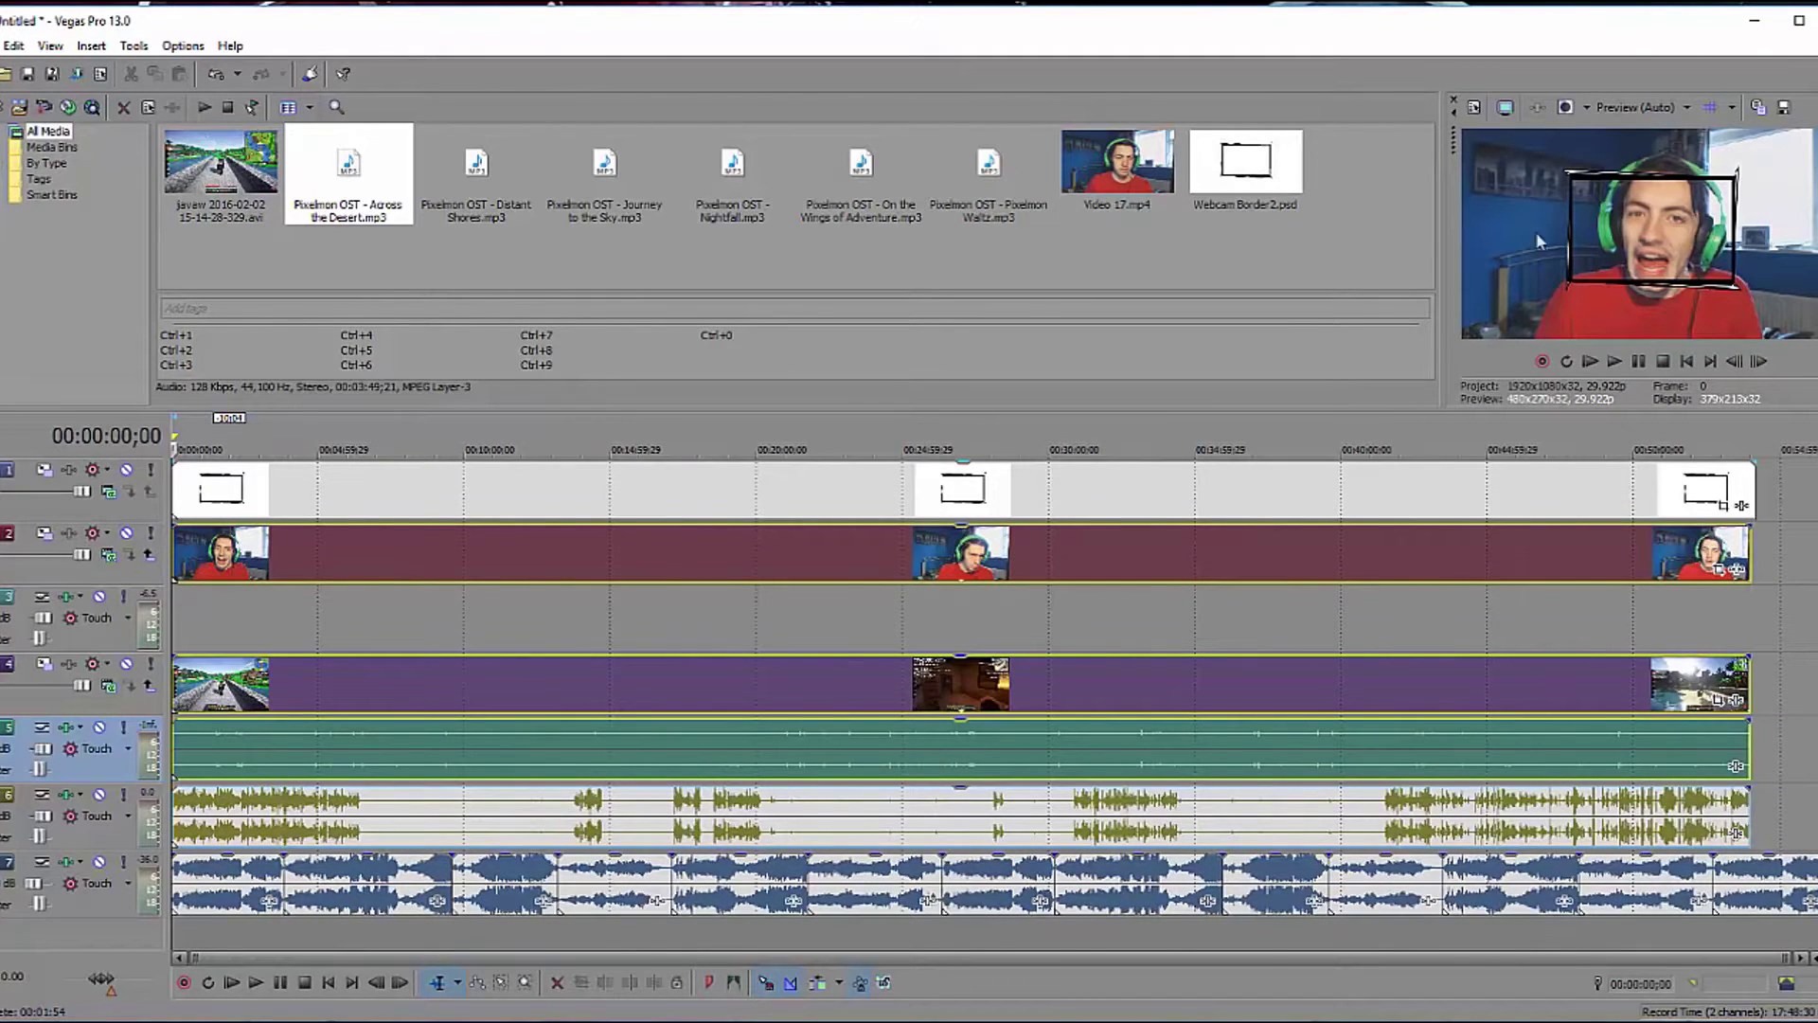
# Use Track Motion on the border track to scale it to about 1150 × 647 and position it at about X 663, Y 314.
pyautogui.click(58, 481)
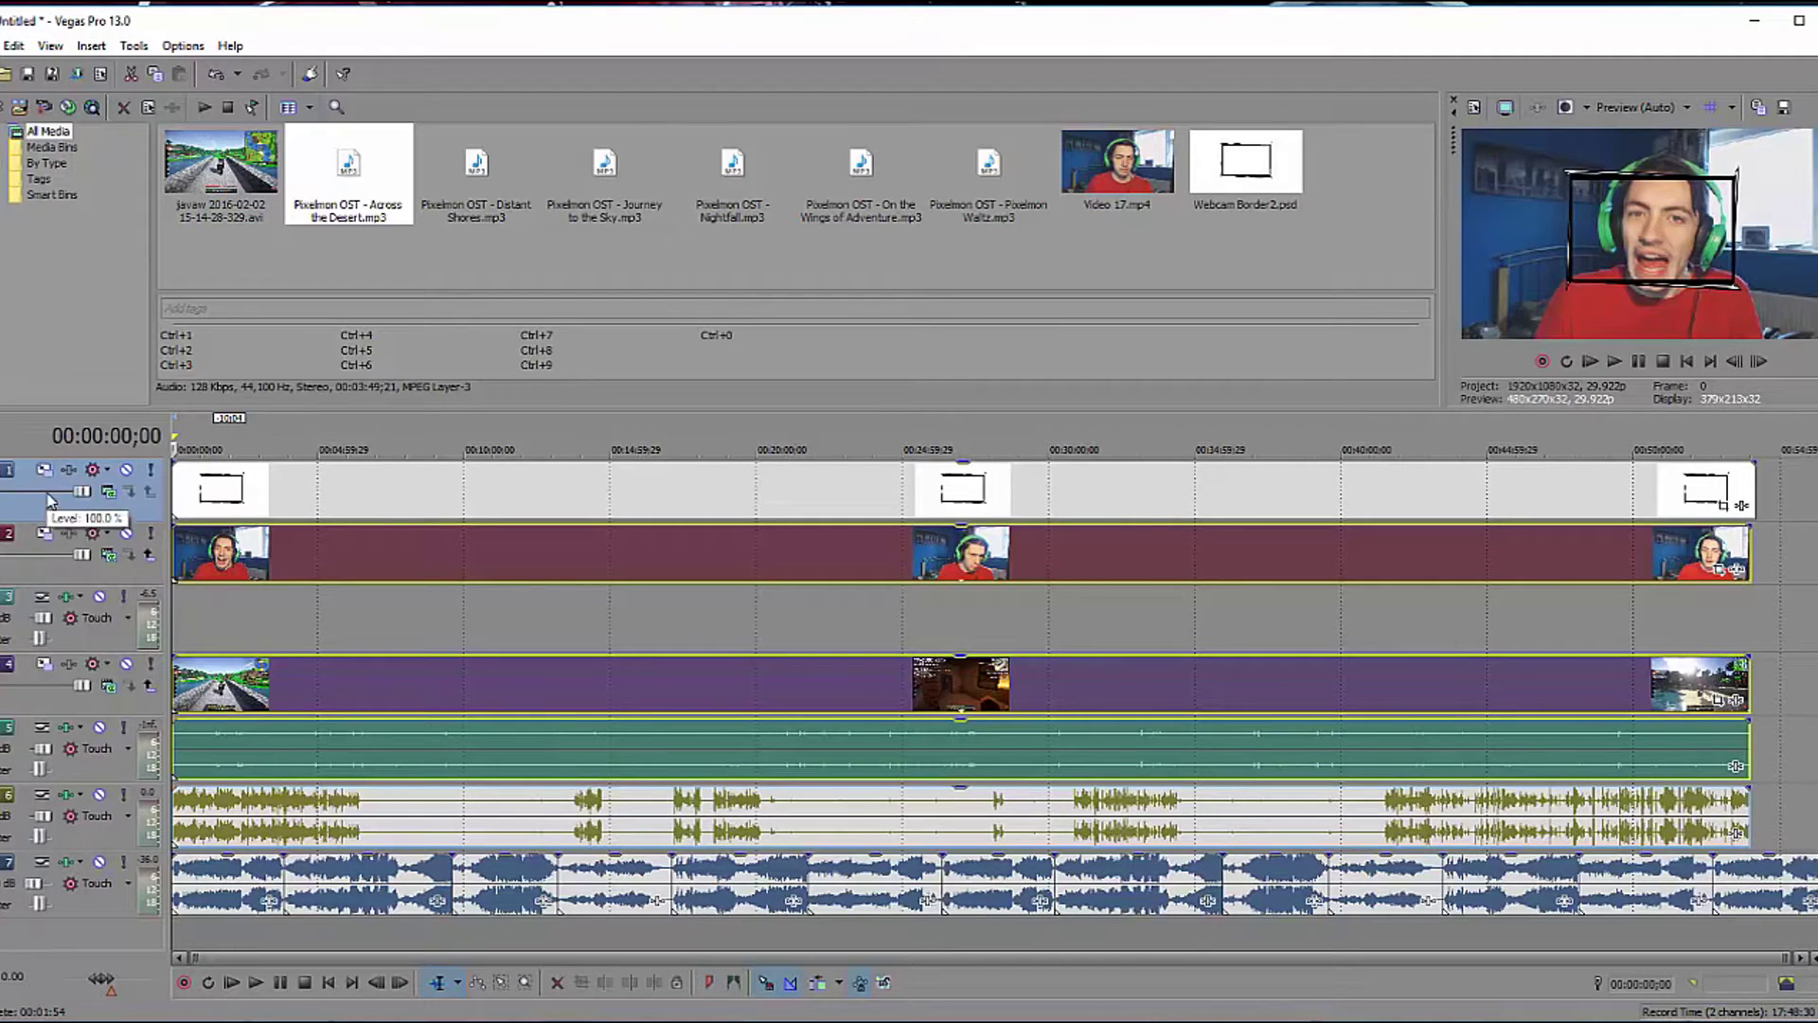
pyautogui.click(44, 471)
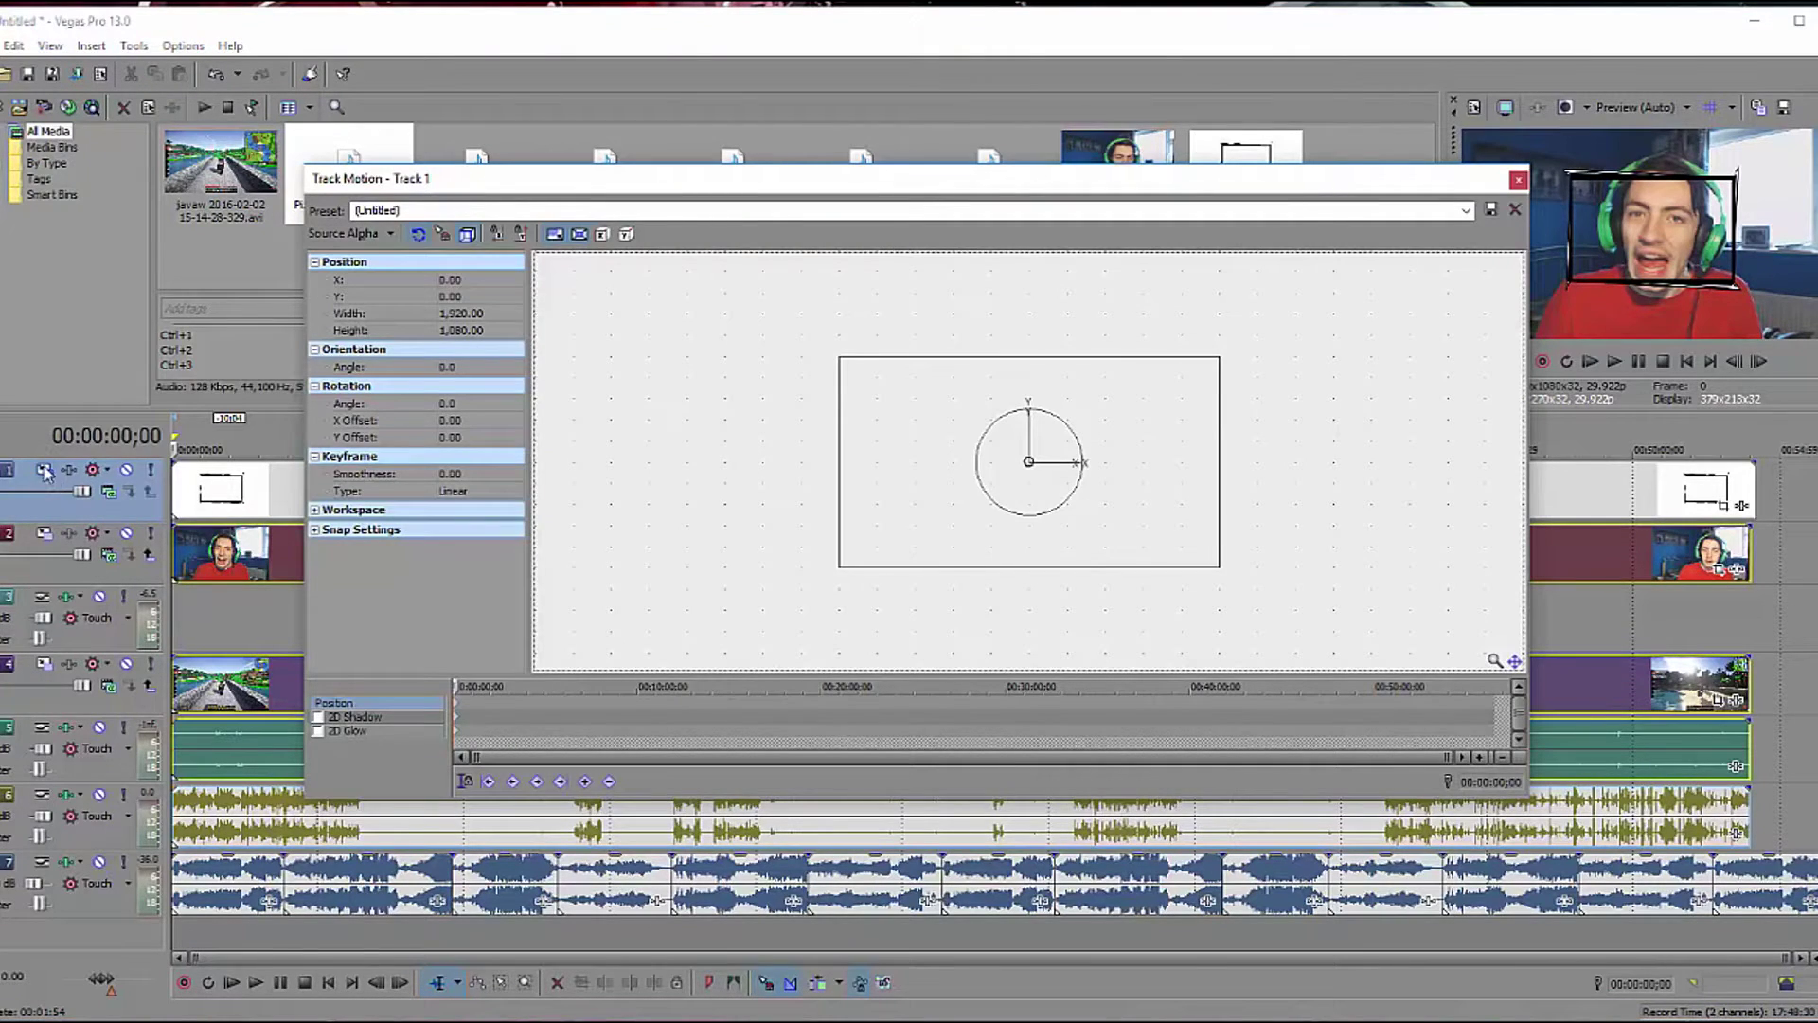
pyautogui.moveTo(1219, 578); pyautogui.dragTo(1236, 461)
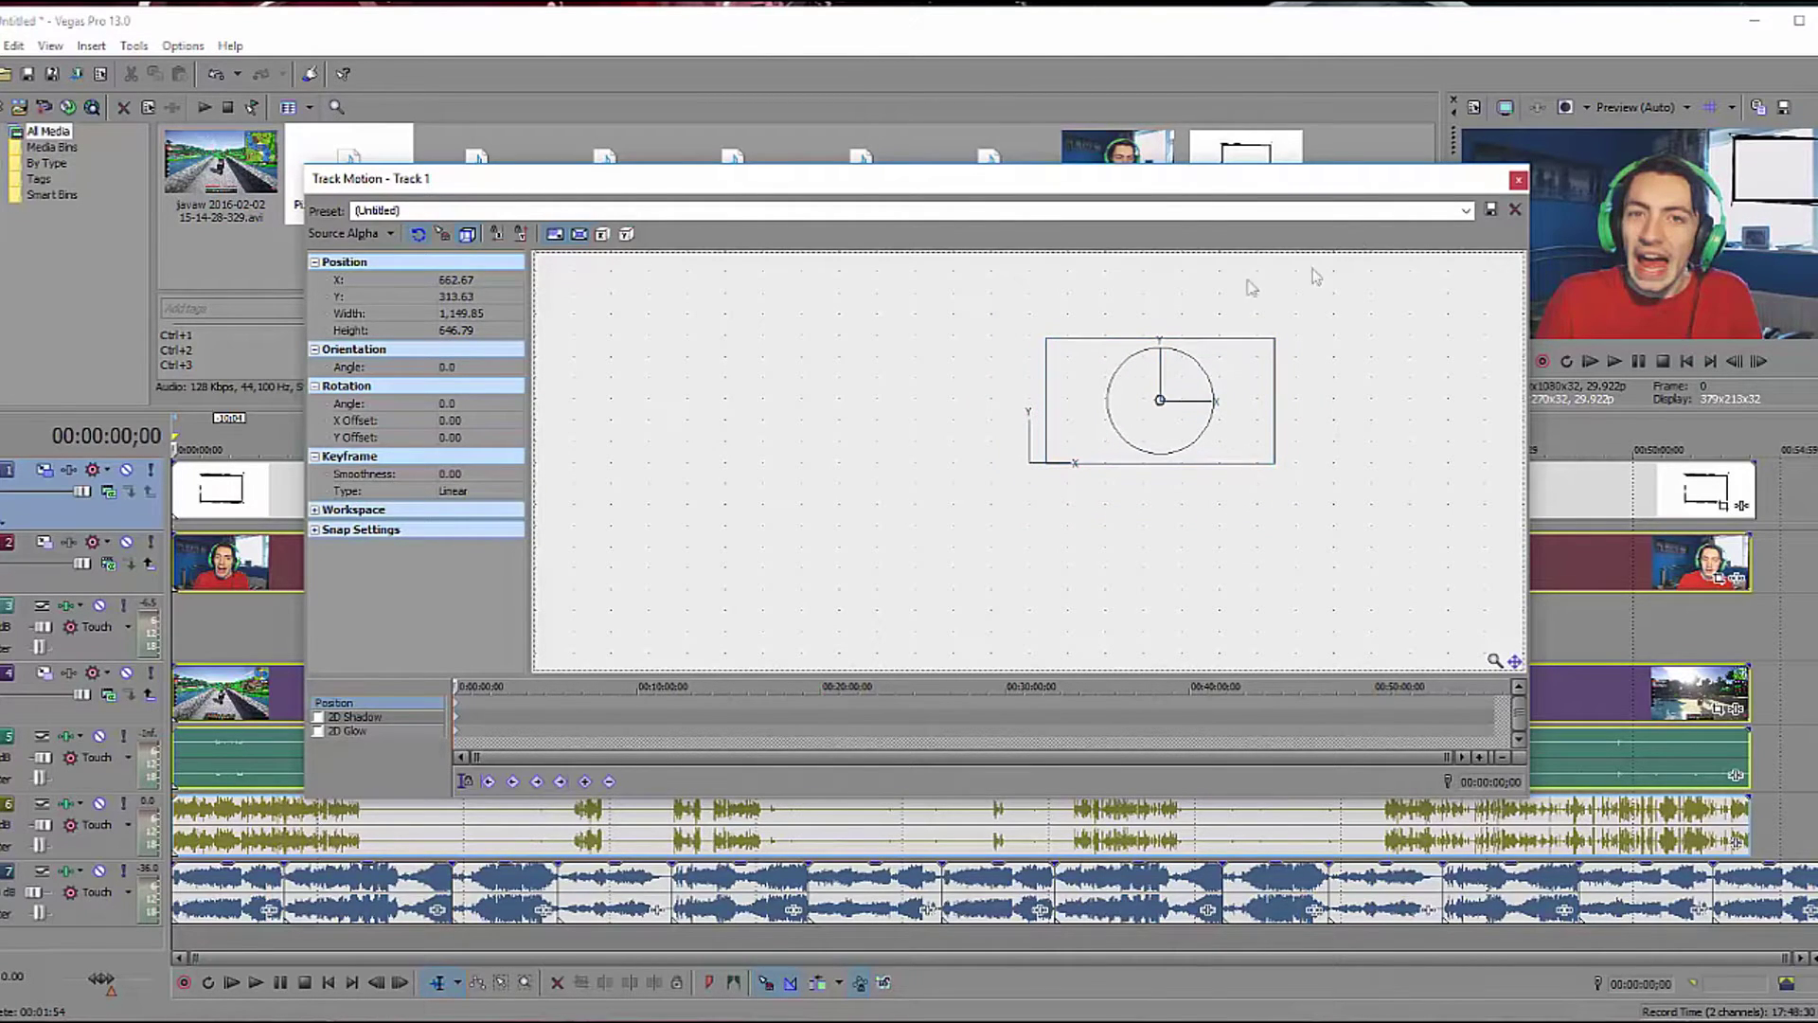
pyautogui.click(1518, 179)
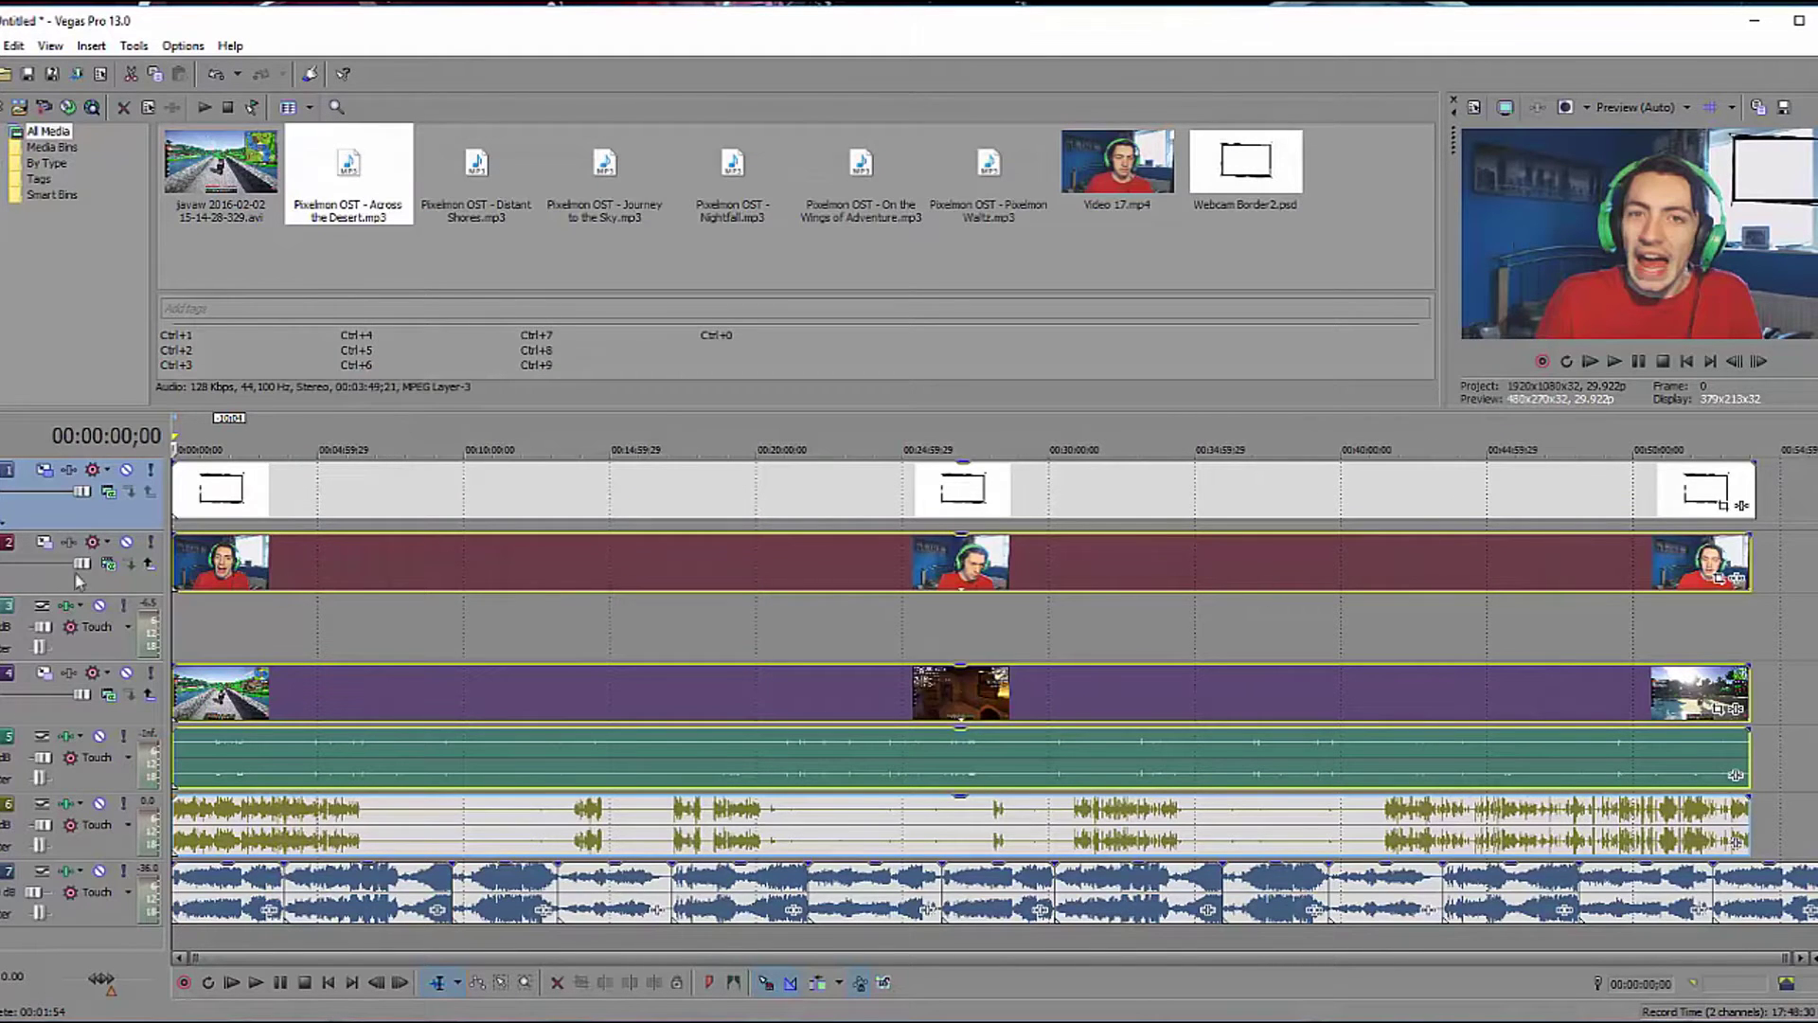
# Use Track Motion on the webcam track to shrink it to about 506 × 285 and place it at about X 668, Y 334.
pyautogui.click(43, 541)
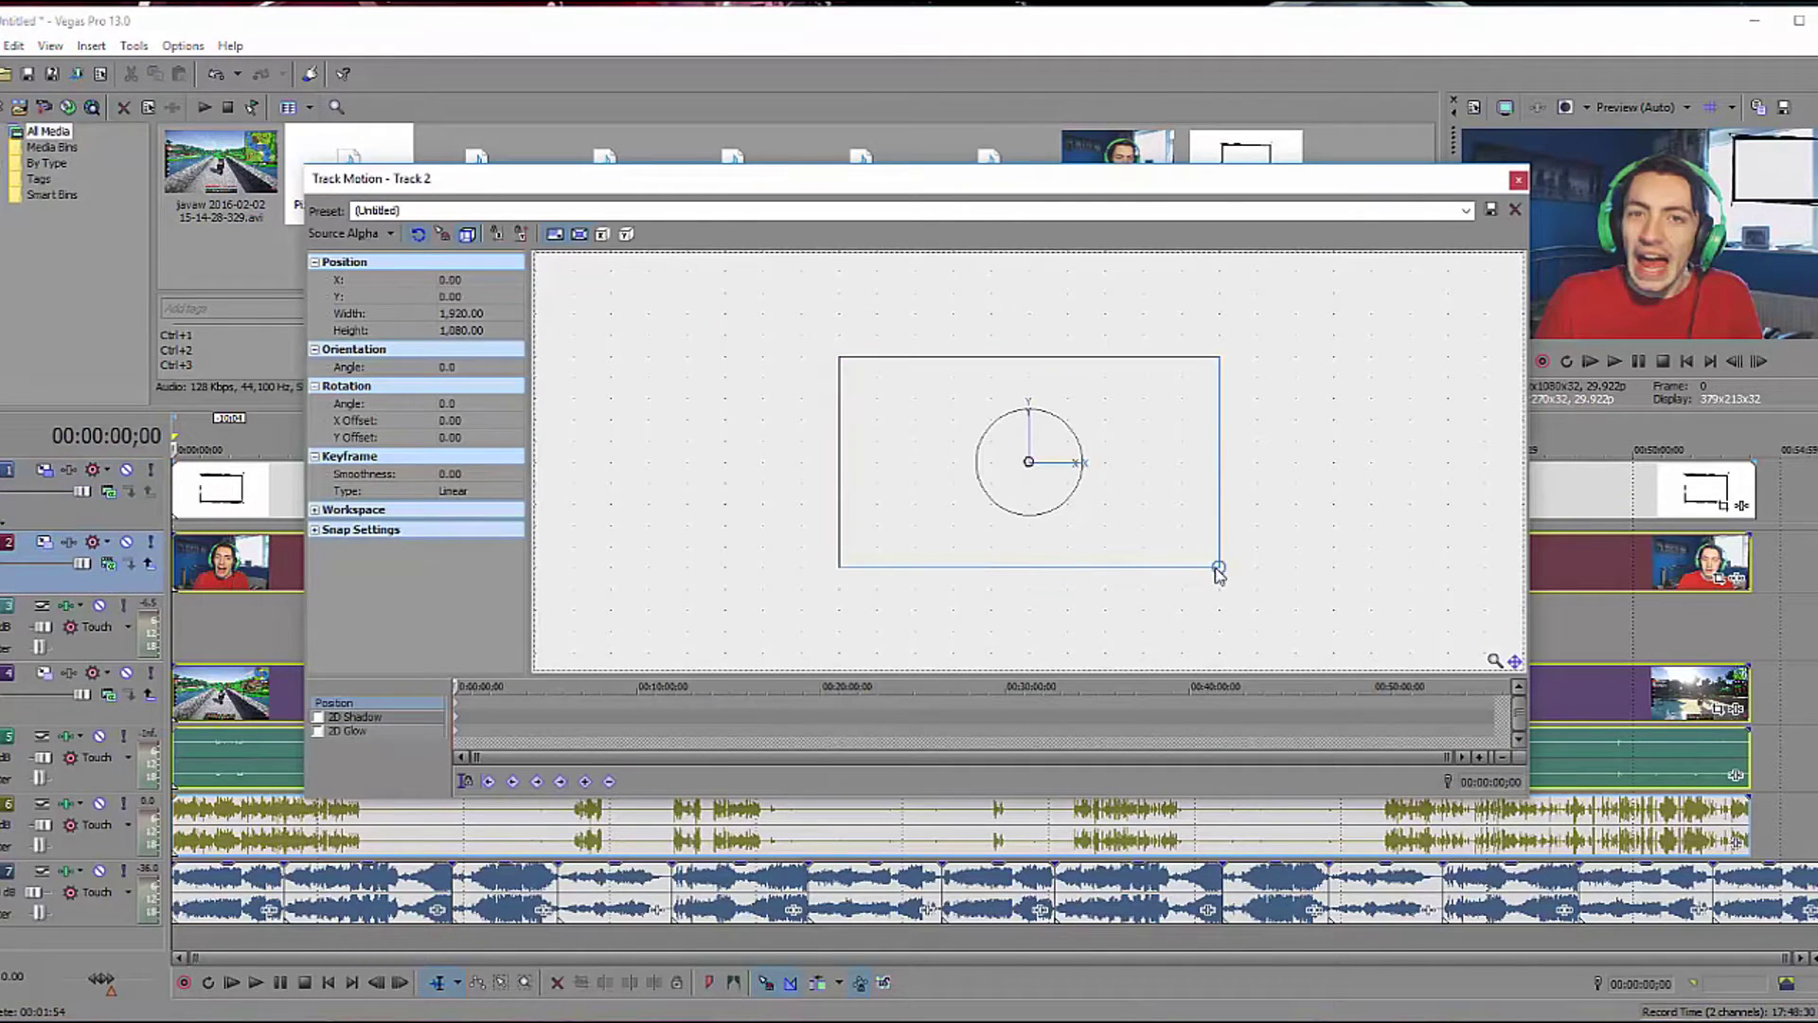
pyautogui.click(884, 724)
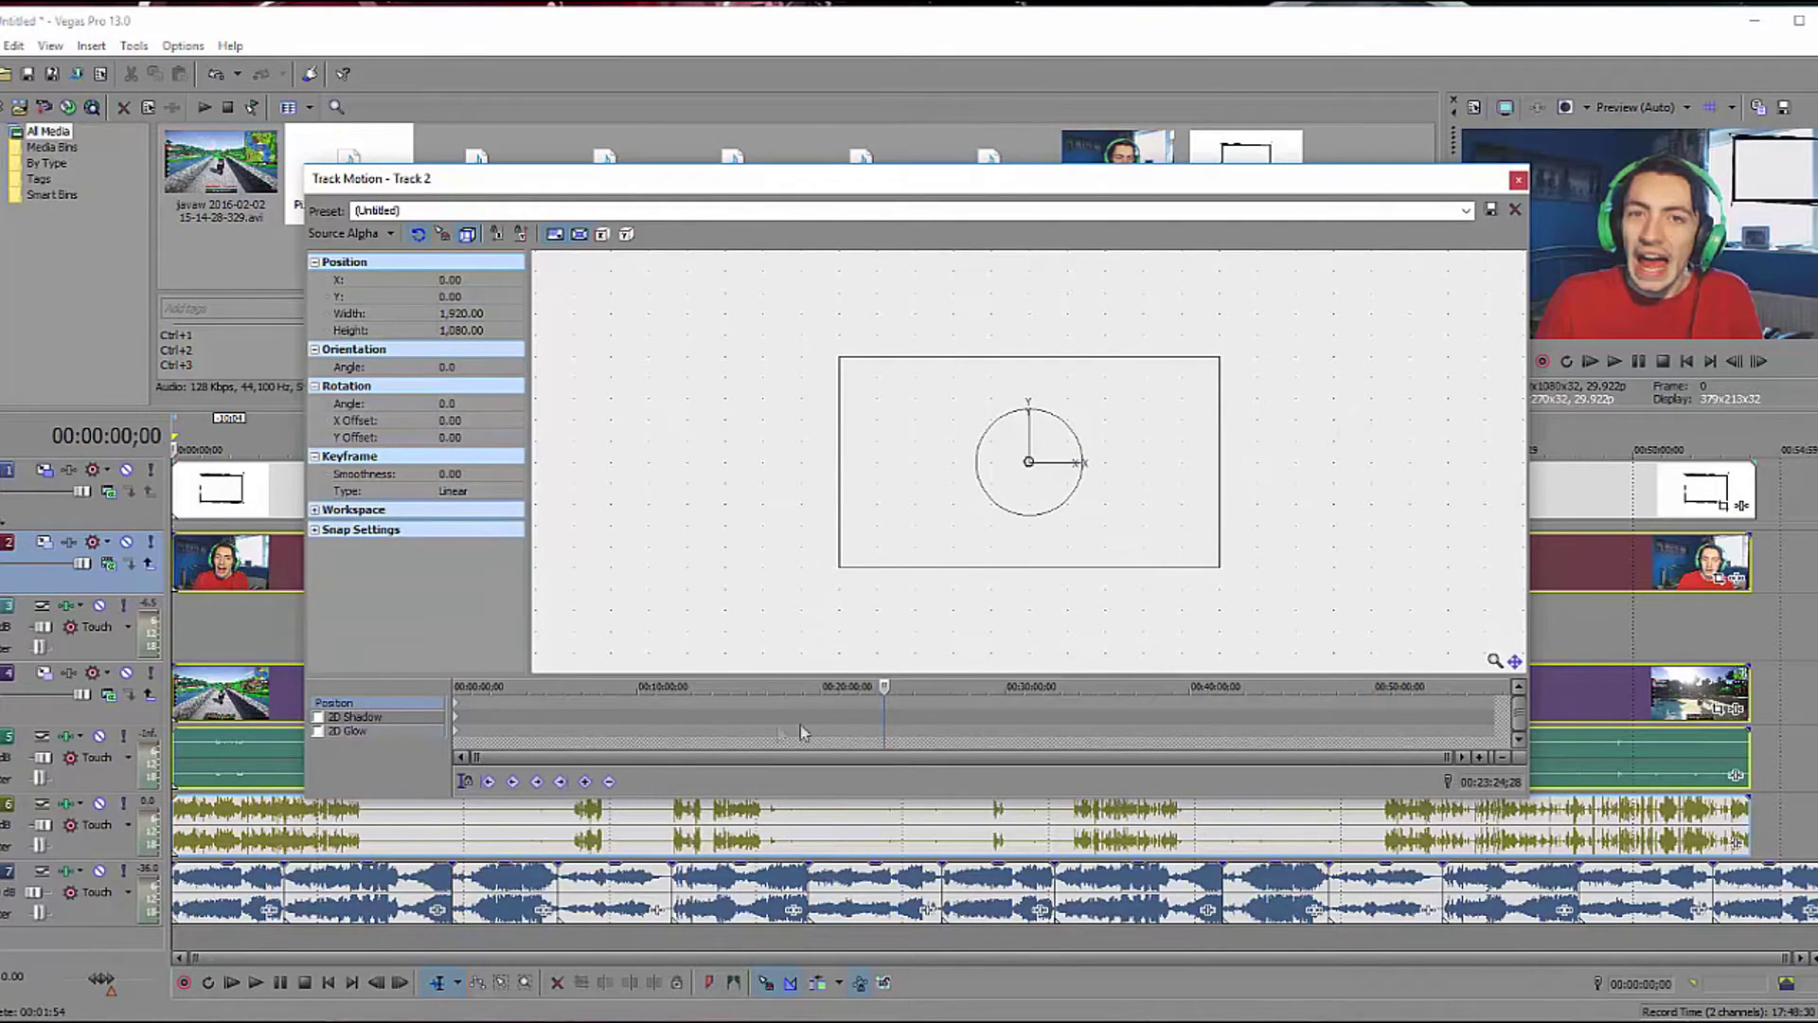
pyautogui.click(1684, 368)
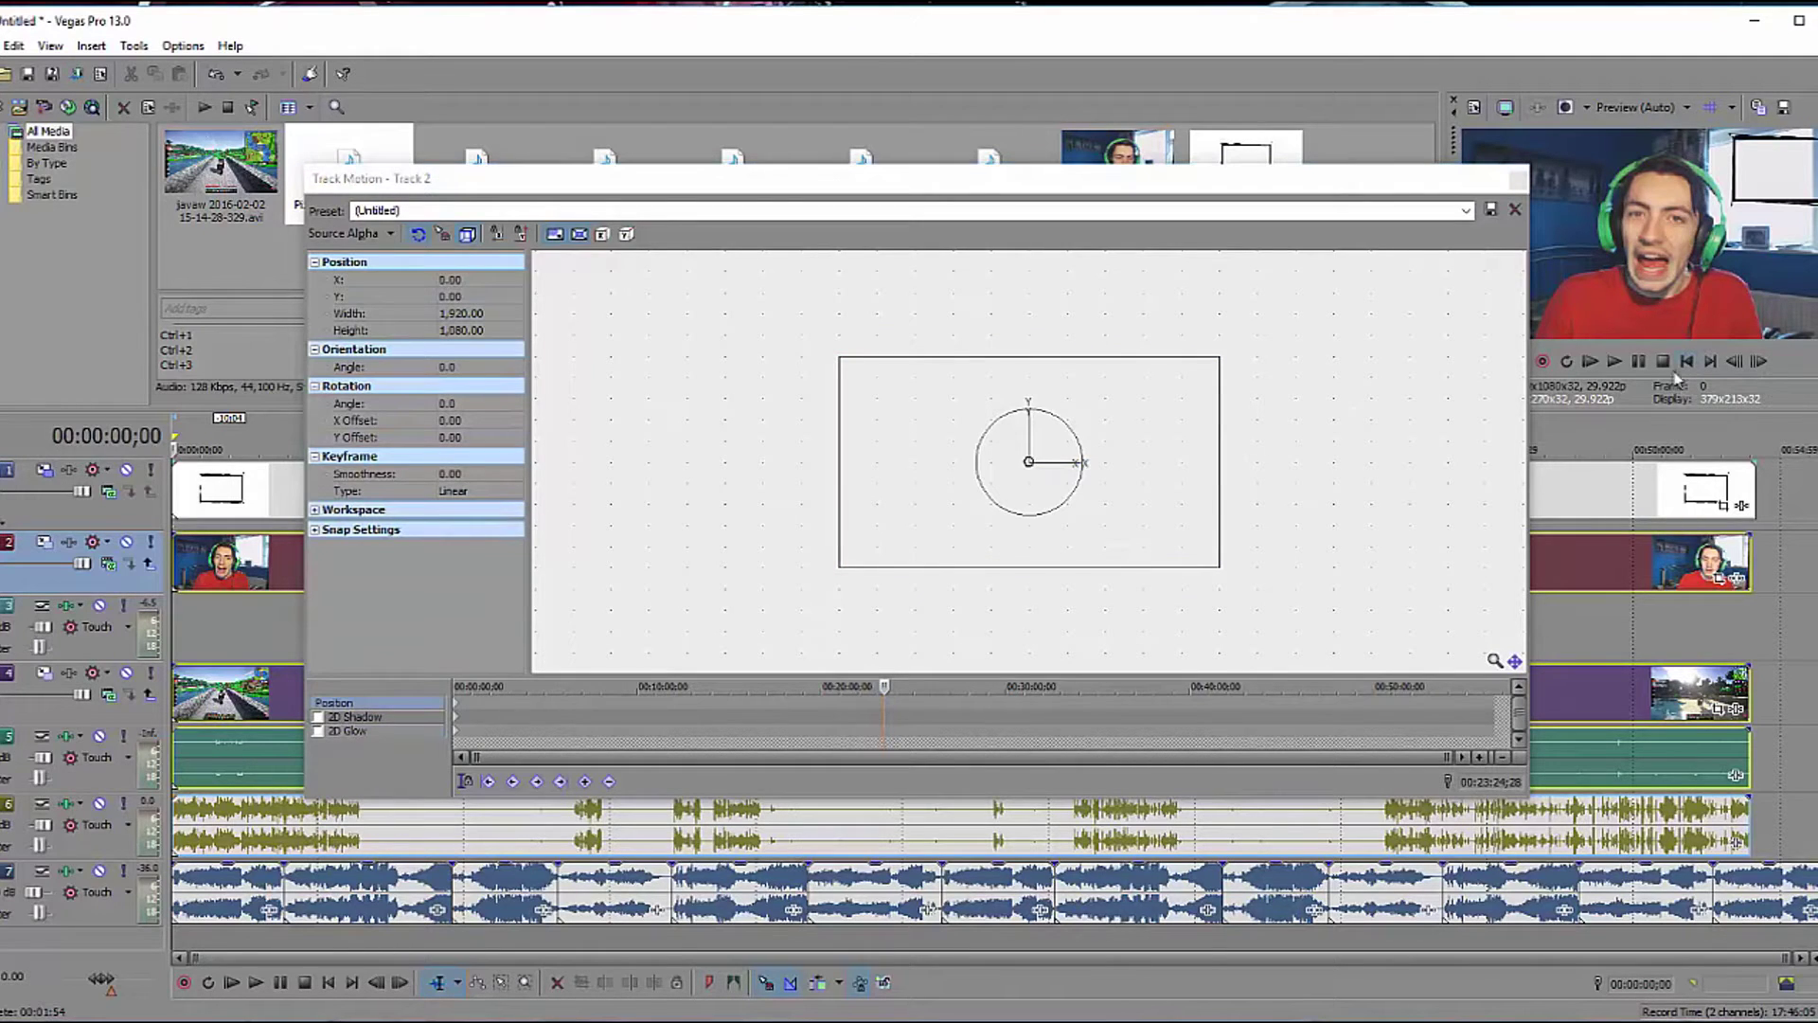
pyautogui.click(380, 677)
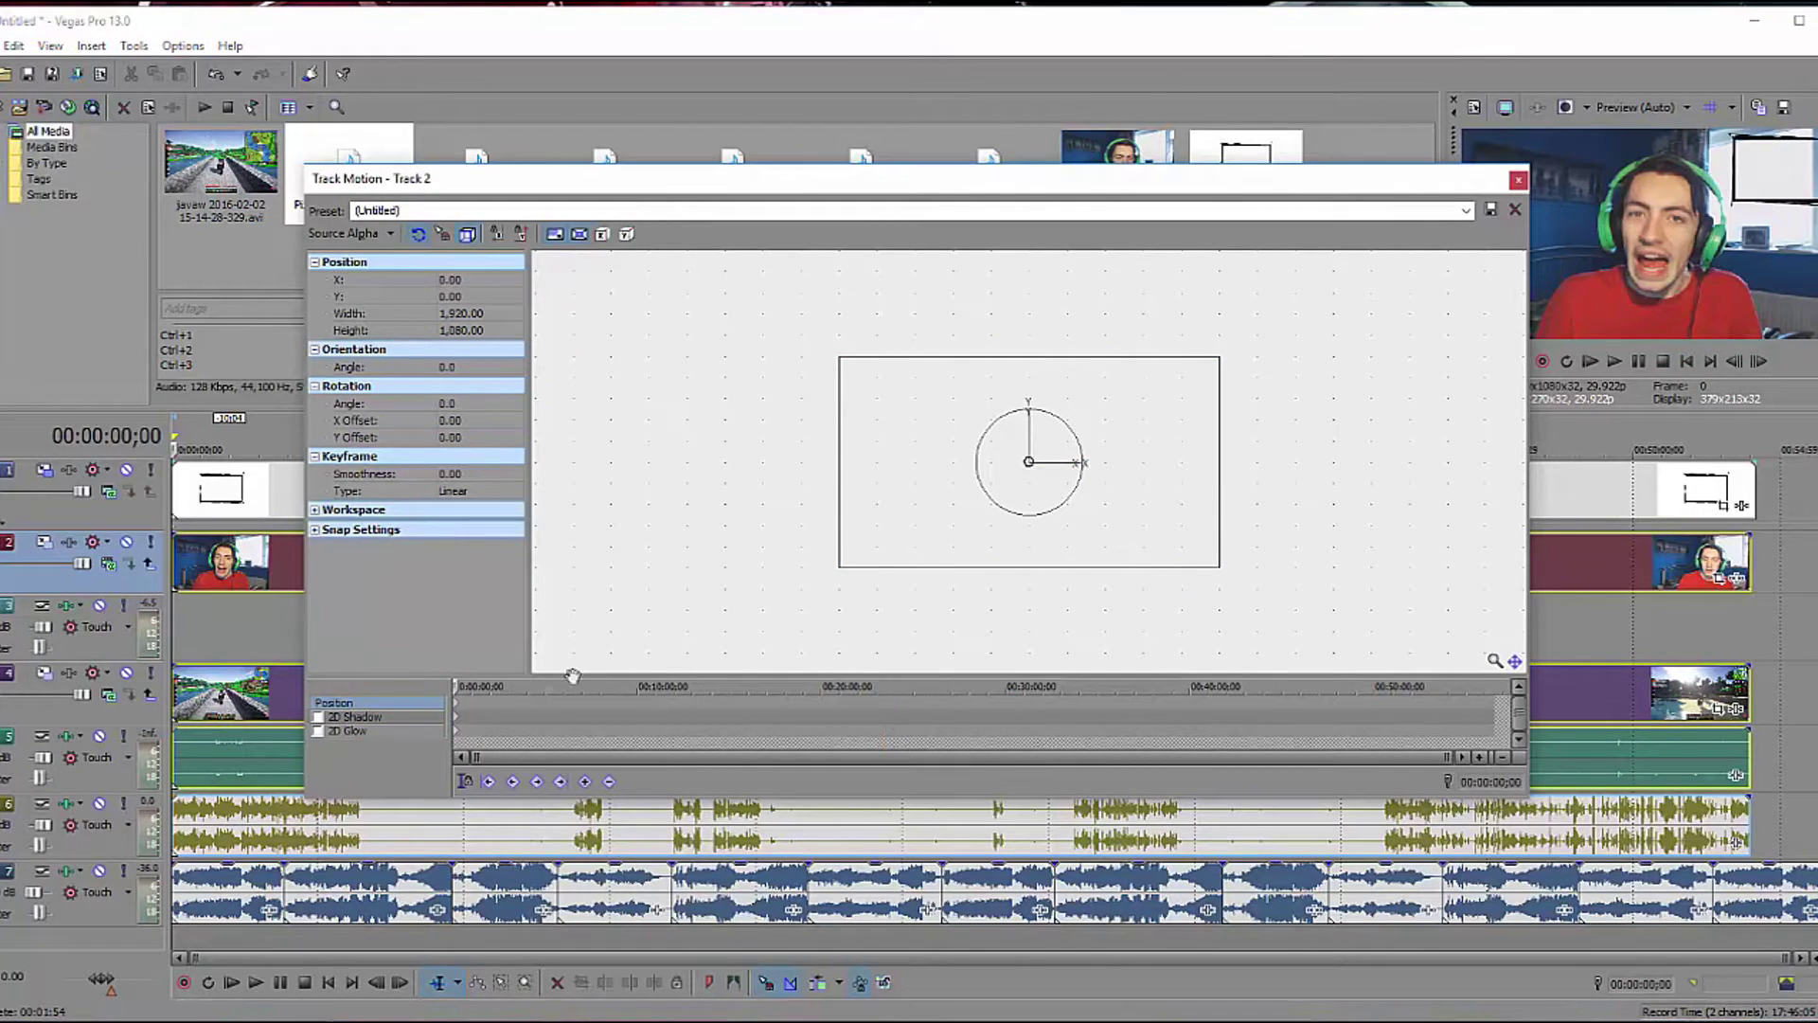
pyautogui.moveTo(1218, 569); pyautogui.dragTo(1164, 428)
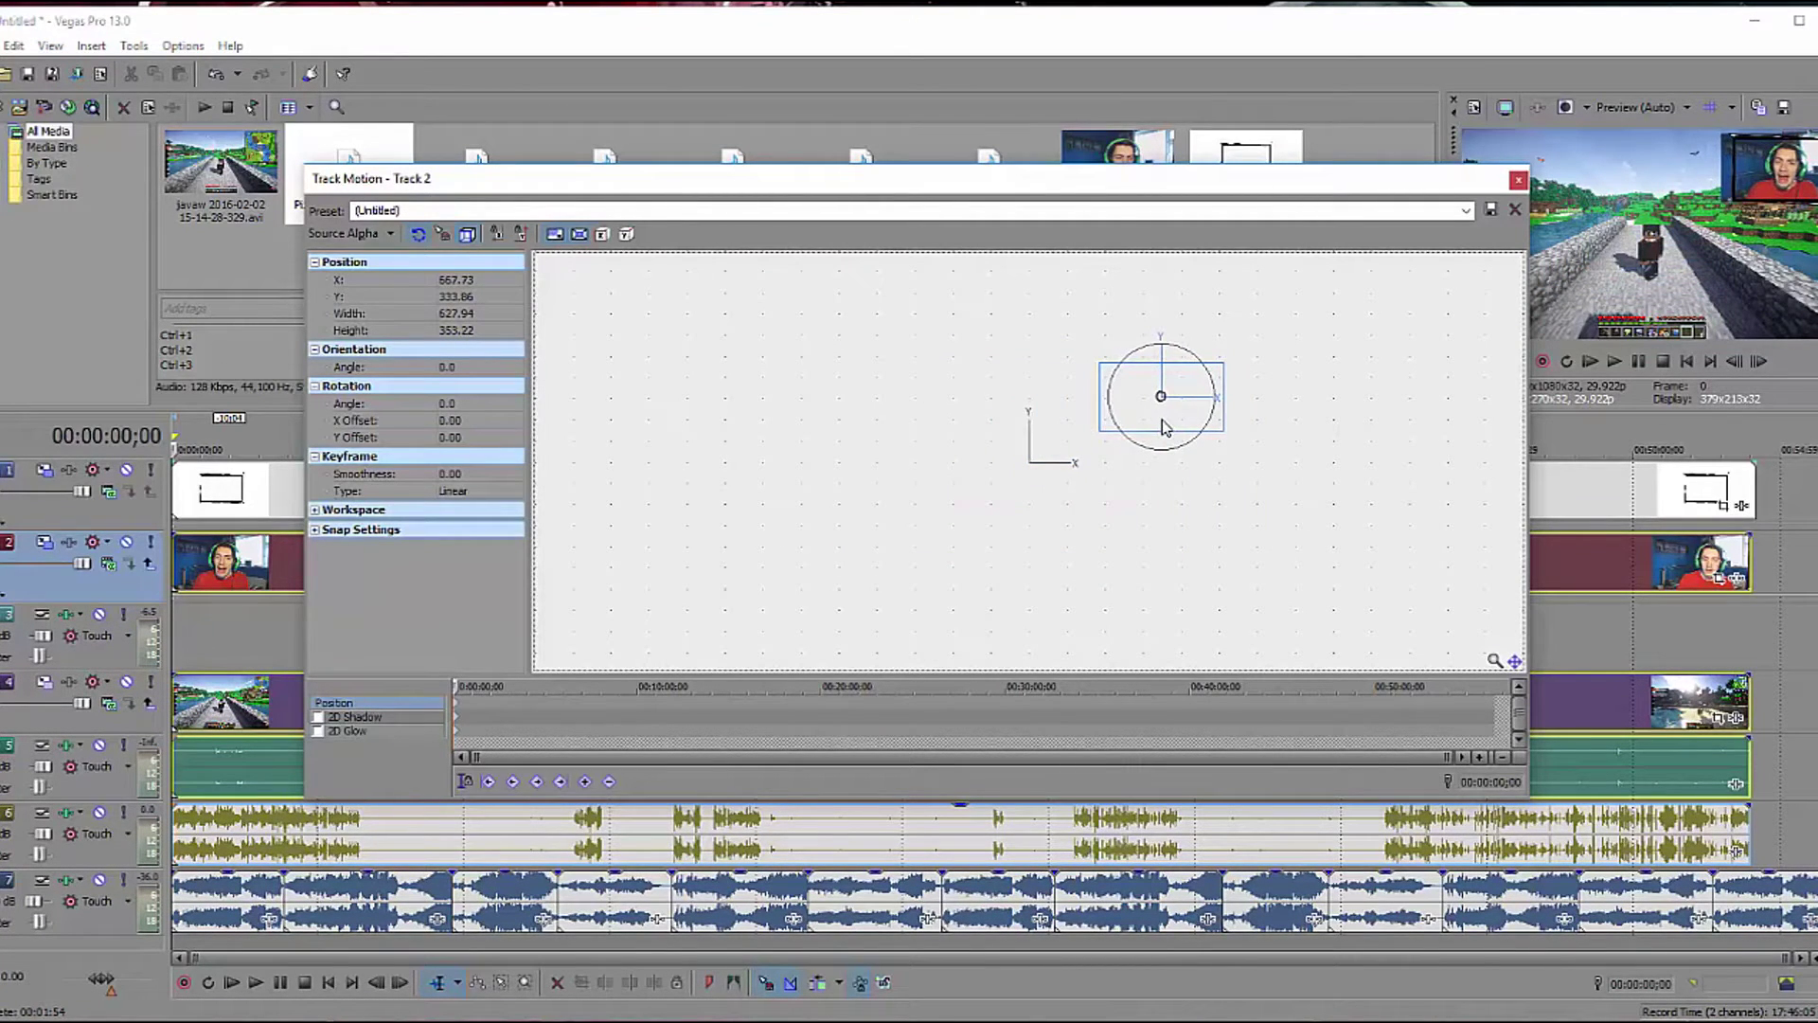
pyautogui.scroll(7, 1202, 432)
pyautogui.moveTo(1385, 439); pyautogui.dragTo(749, 585)
pyautogui.moveTo(1106, 497); pyautogui.dragTo(1060, 469)
# Enlarge the webcam track to about 560 × 315 at about X 665, Y 331 to fill the border, and close Track Motion.
pyautogui.click(397, 213)
pyautogui.click(1466, 211)
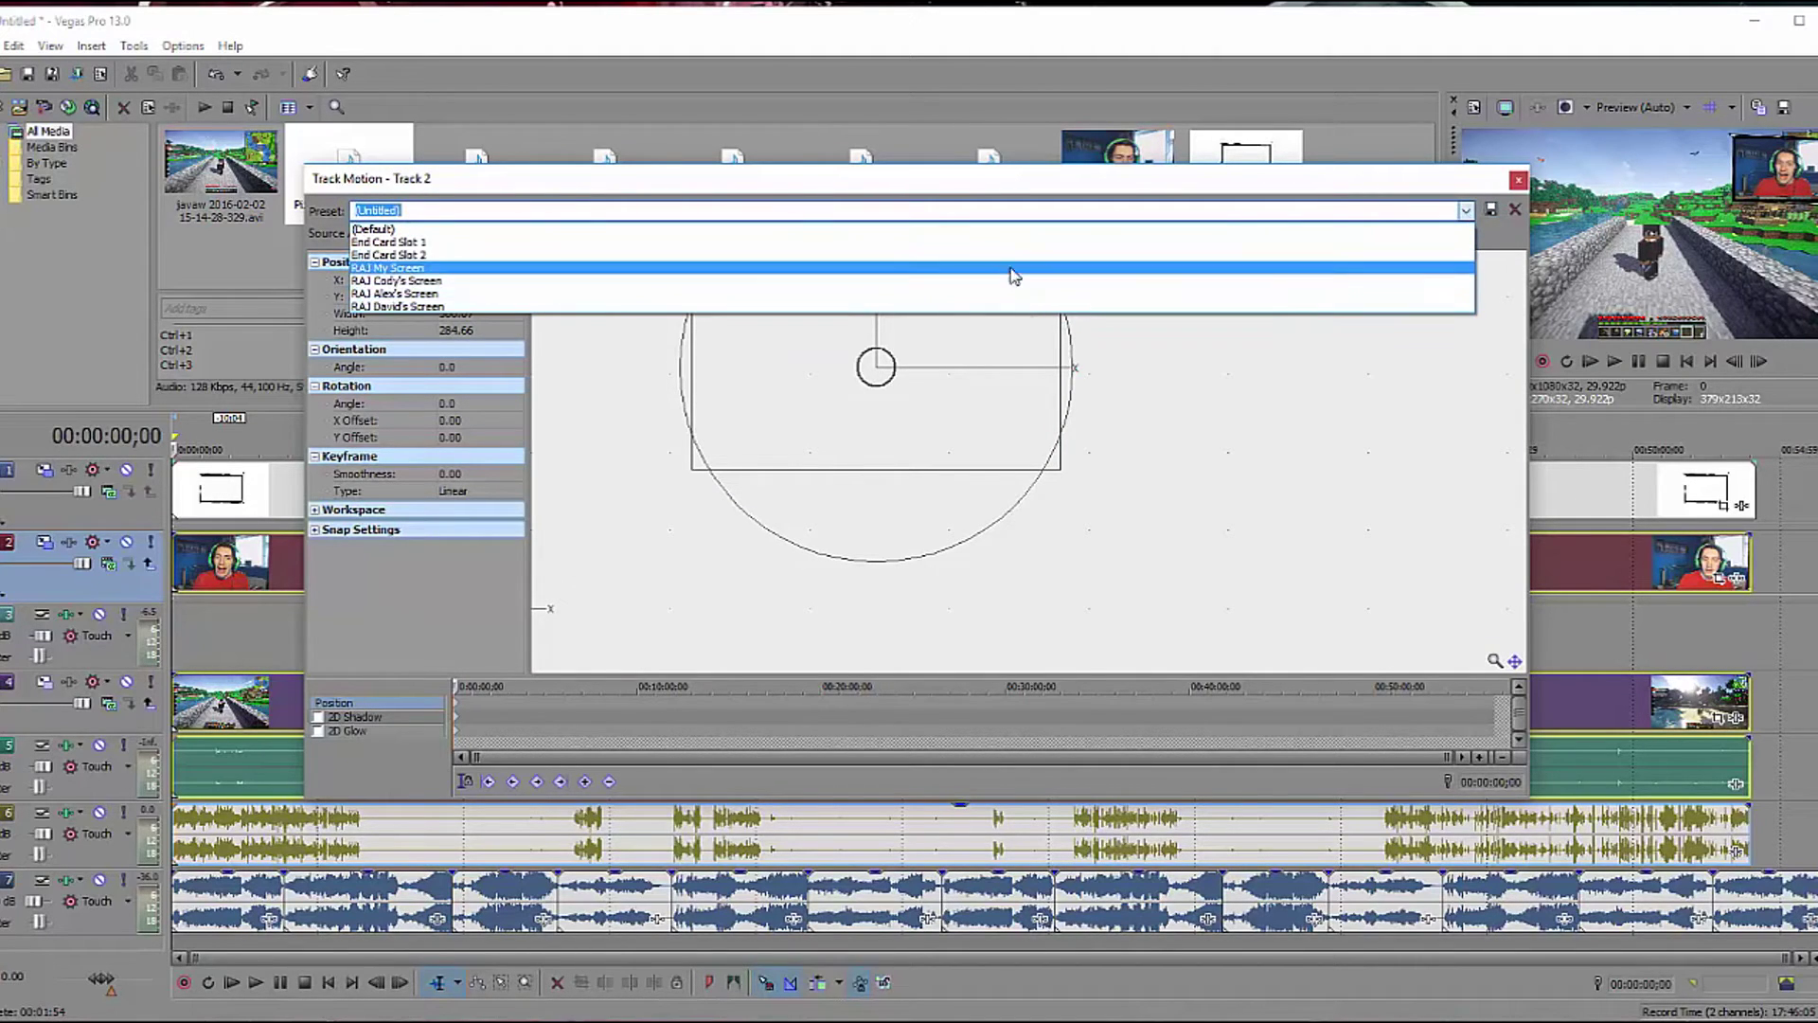
pyautogui.click(1489, 252)
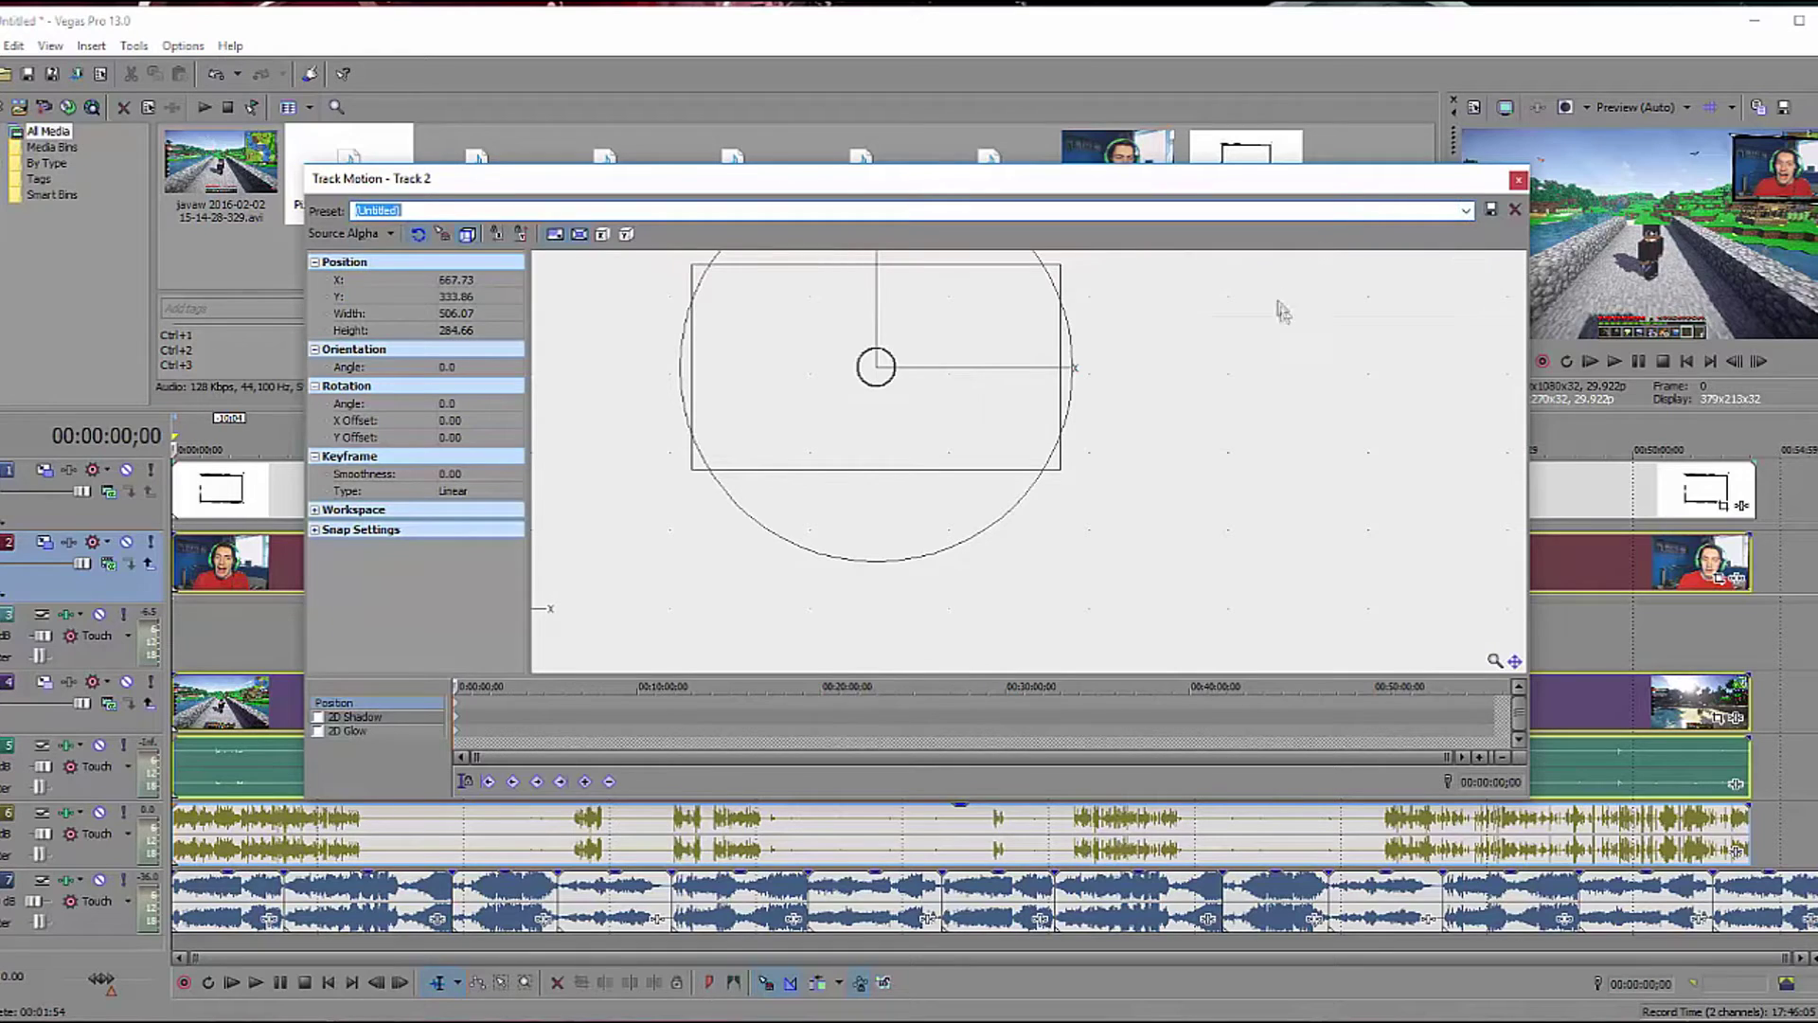
pyautogui.moveTo(1066, 471)
pyautogui.mouseDown()
pyautogui.moveTo(1050, 468)
pyautogui.moveTo(1078, 487)
pyautogui.mouseUp()
pyautogui.press('Left')
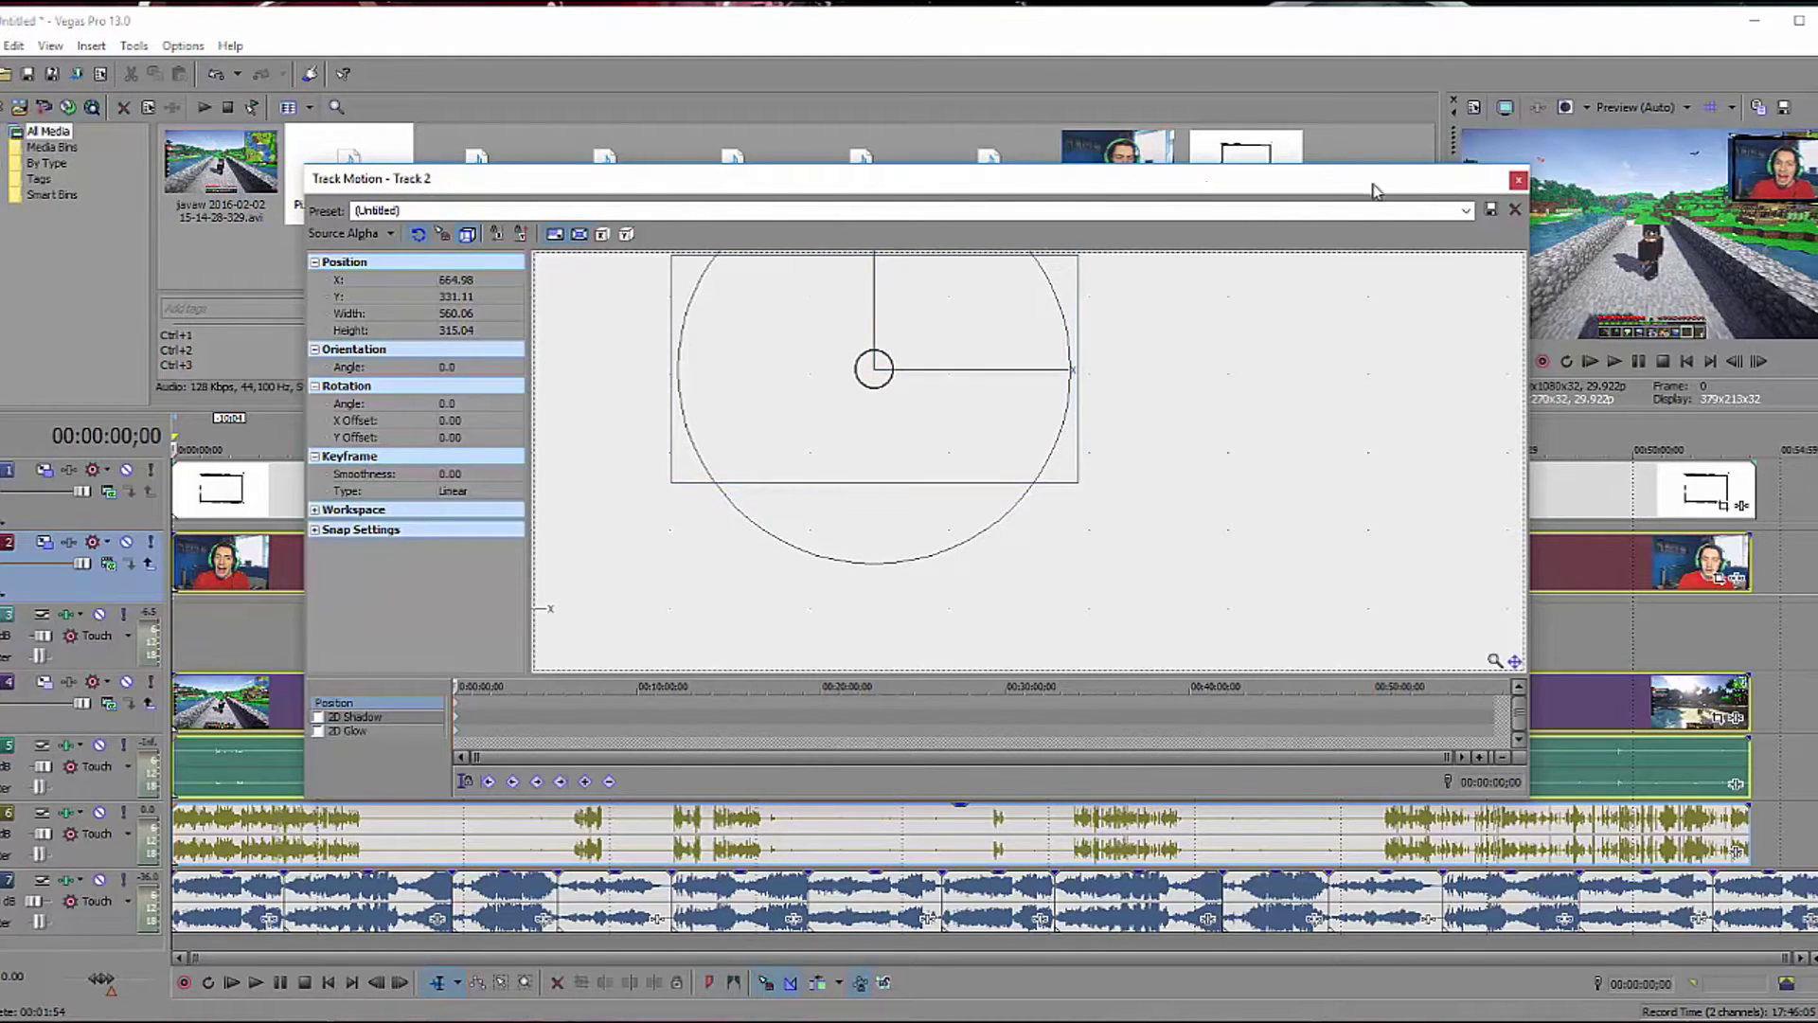
pyautogui.click(1519, 180)
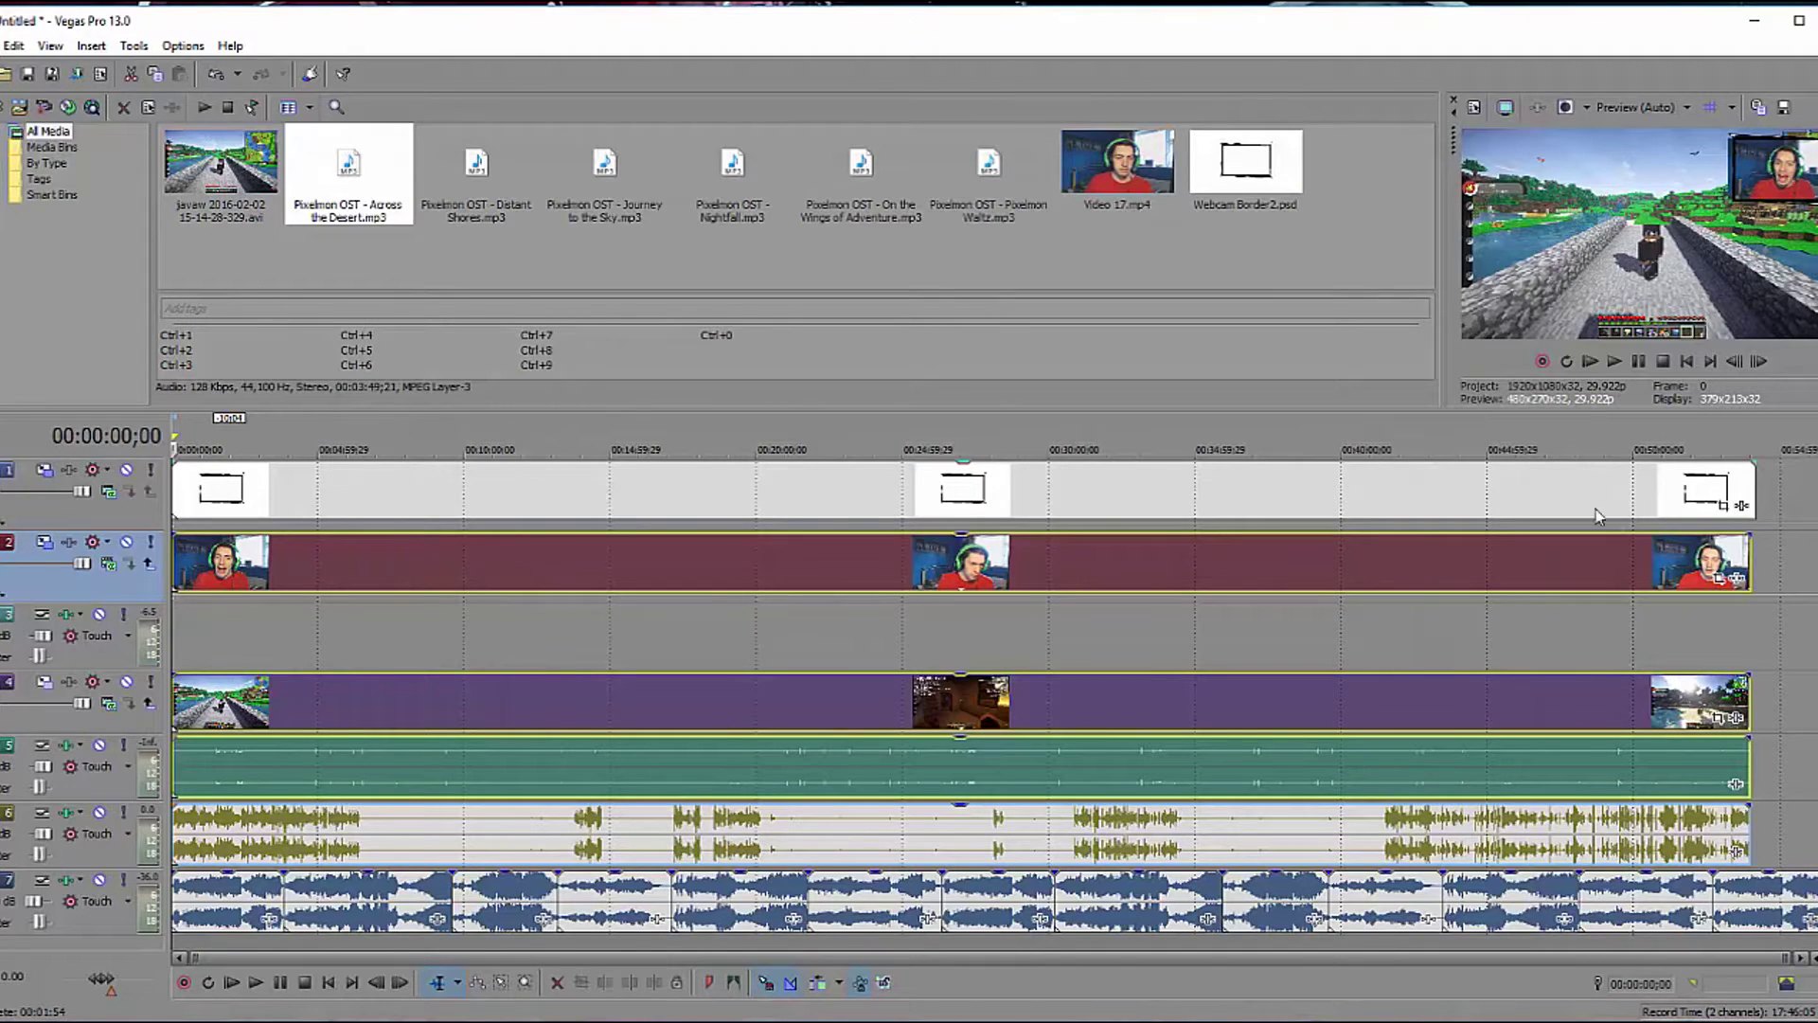
# Crop both sides of the webcam clip with Event Pan/Crop to a width of about 1662, centred at about X 984.
pyautogui.click(1719, 578)
pyautogui.moveTo(933, 332); pyautogui.dragTo(967, 200)
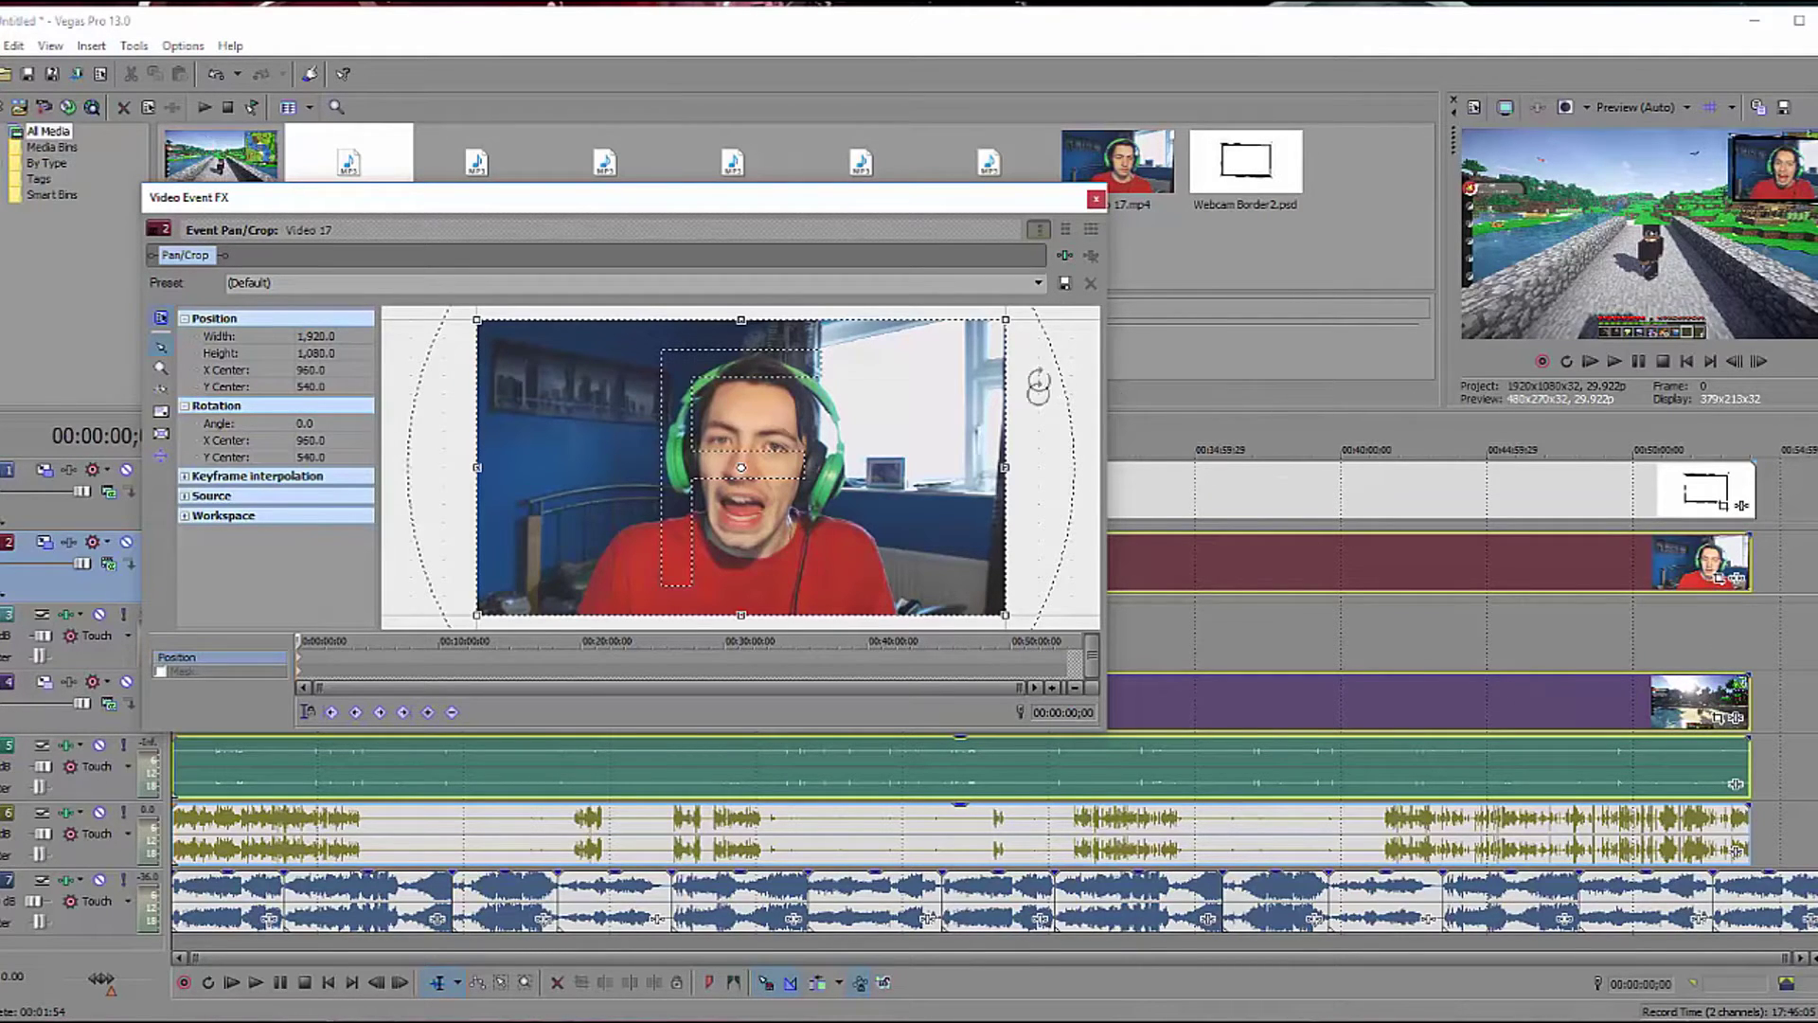
pyautogui.moveTo(1003, 465); pyautogui.dragTo(965, 466)
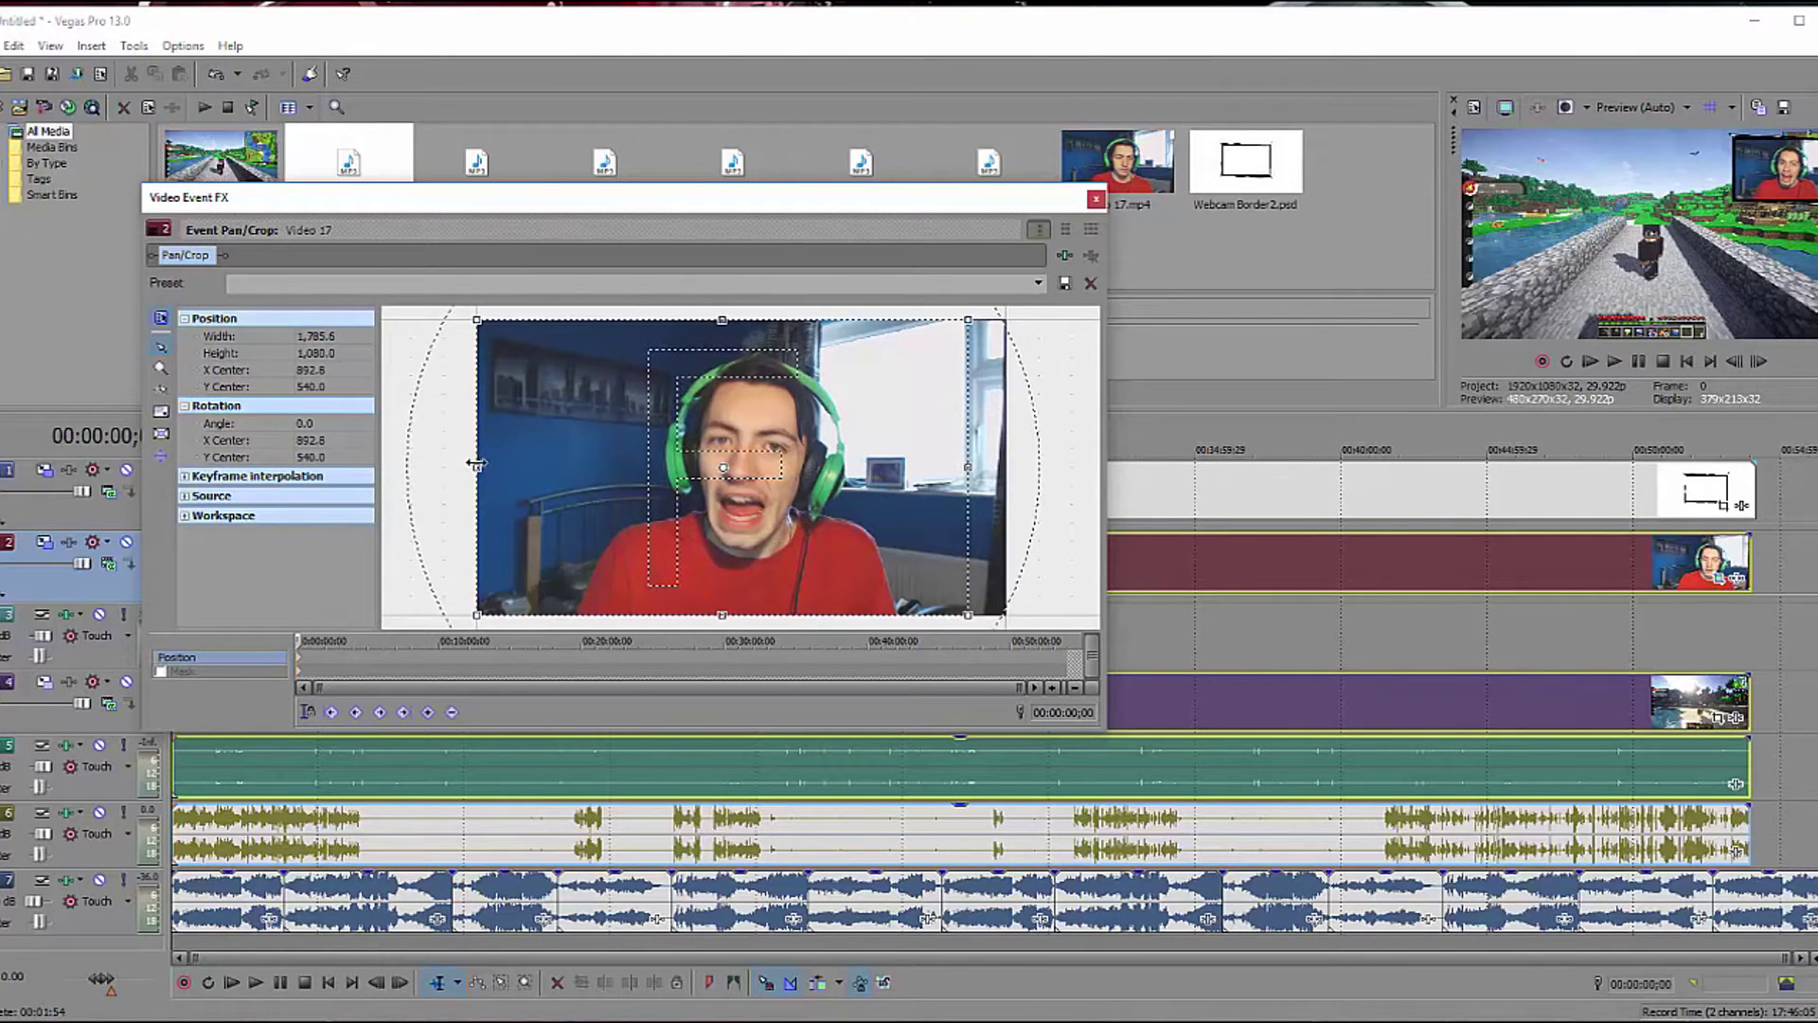
pyautogui.moveTo(476, 464); pyautogui.dragTo(516, 471)
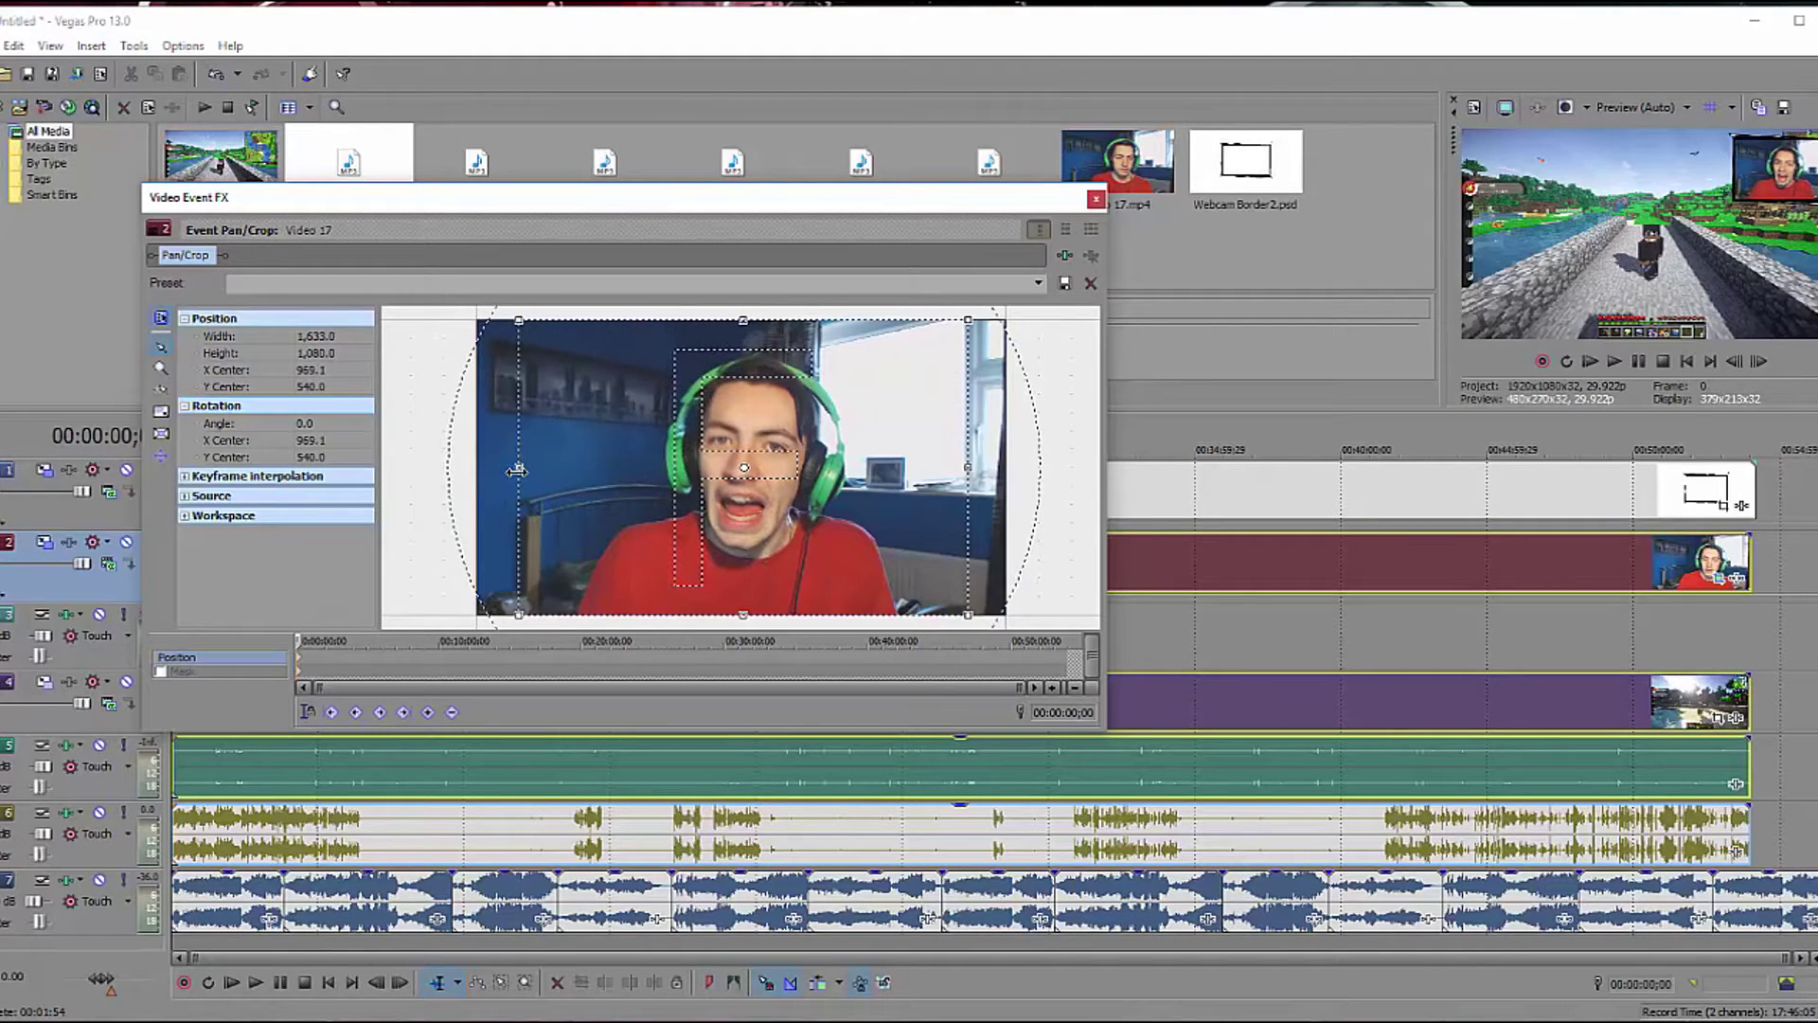
pyautogui.moveTo(962, 465); pyautogui.dragTo(958, 466)
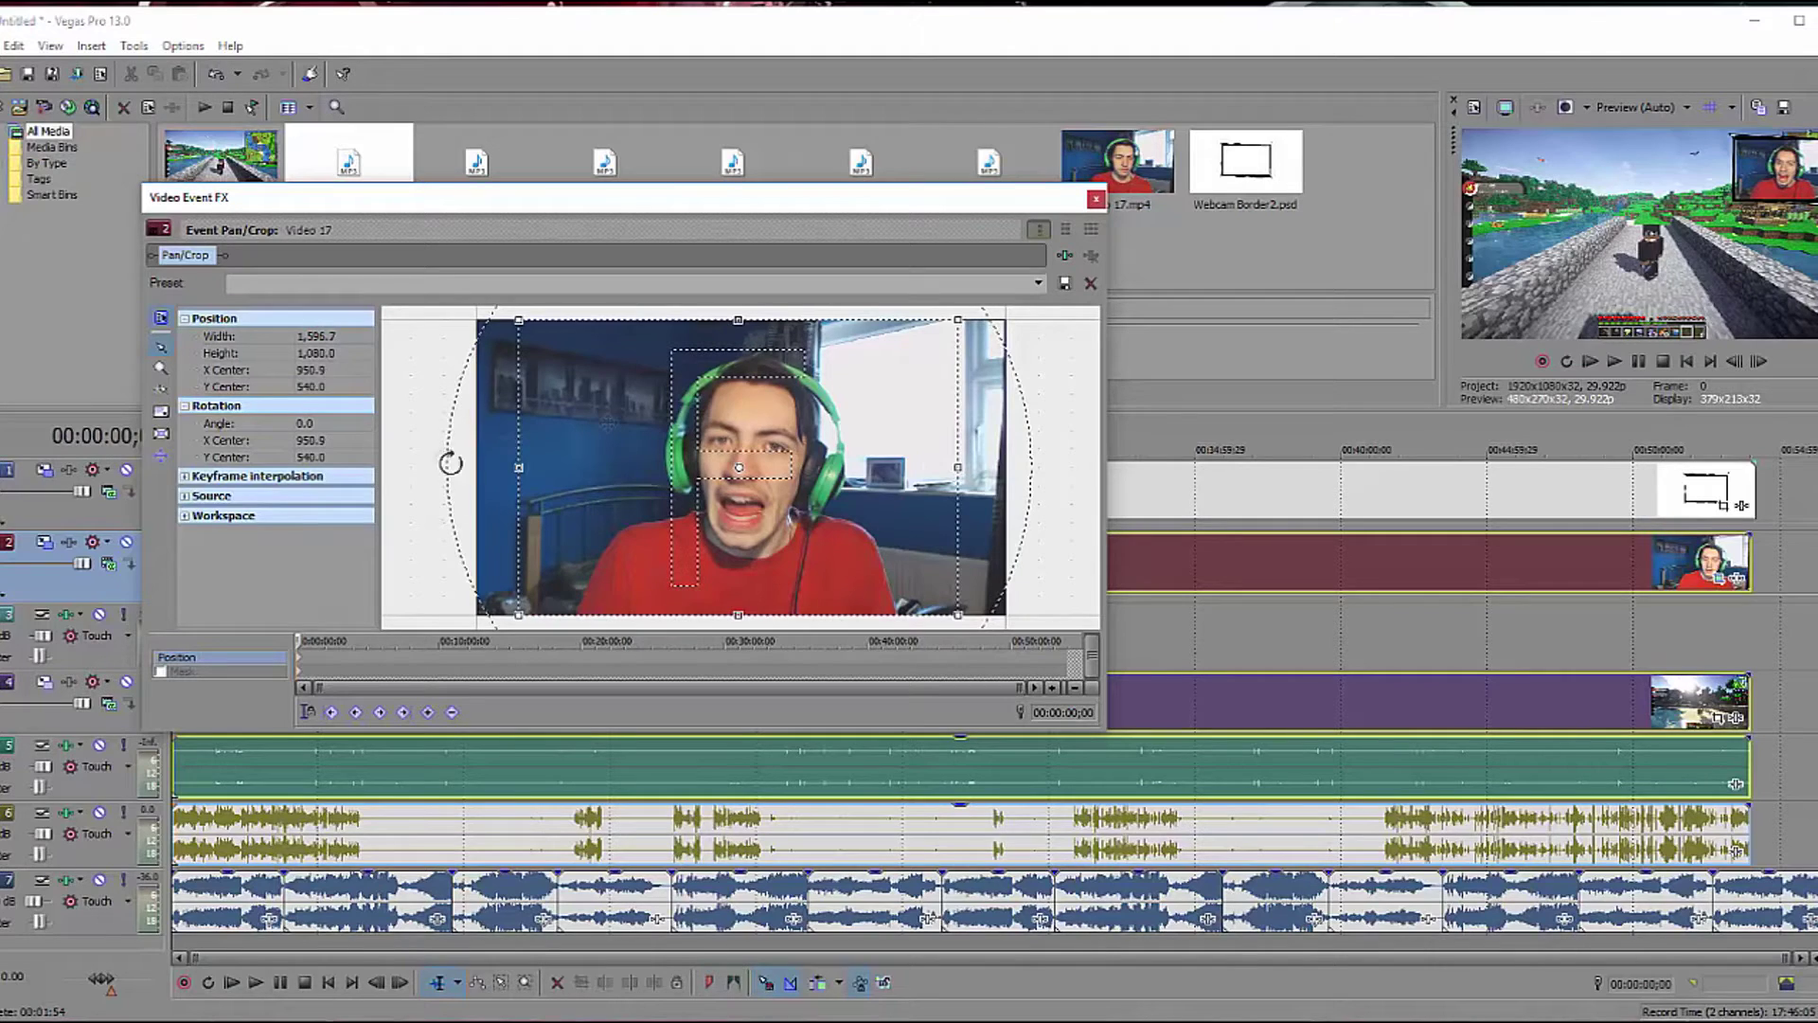
pyautogui.moveTo(958, 467); pyautogui.dragTo(977, 468)
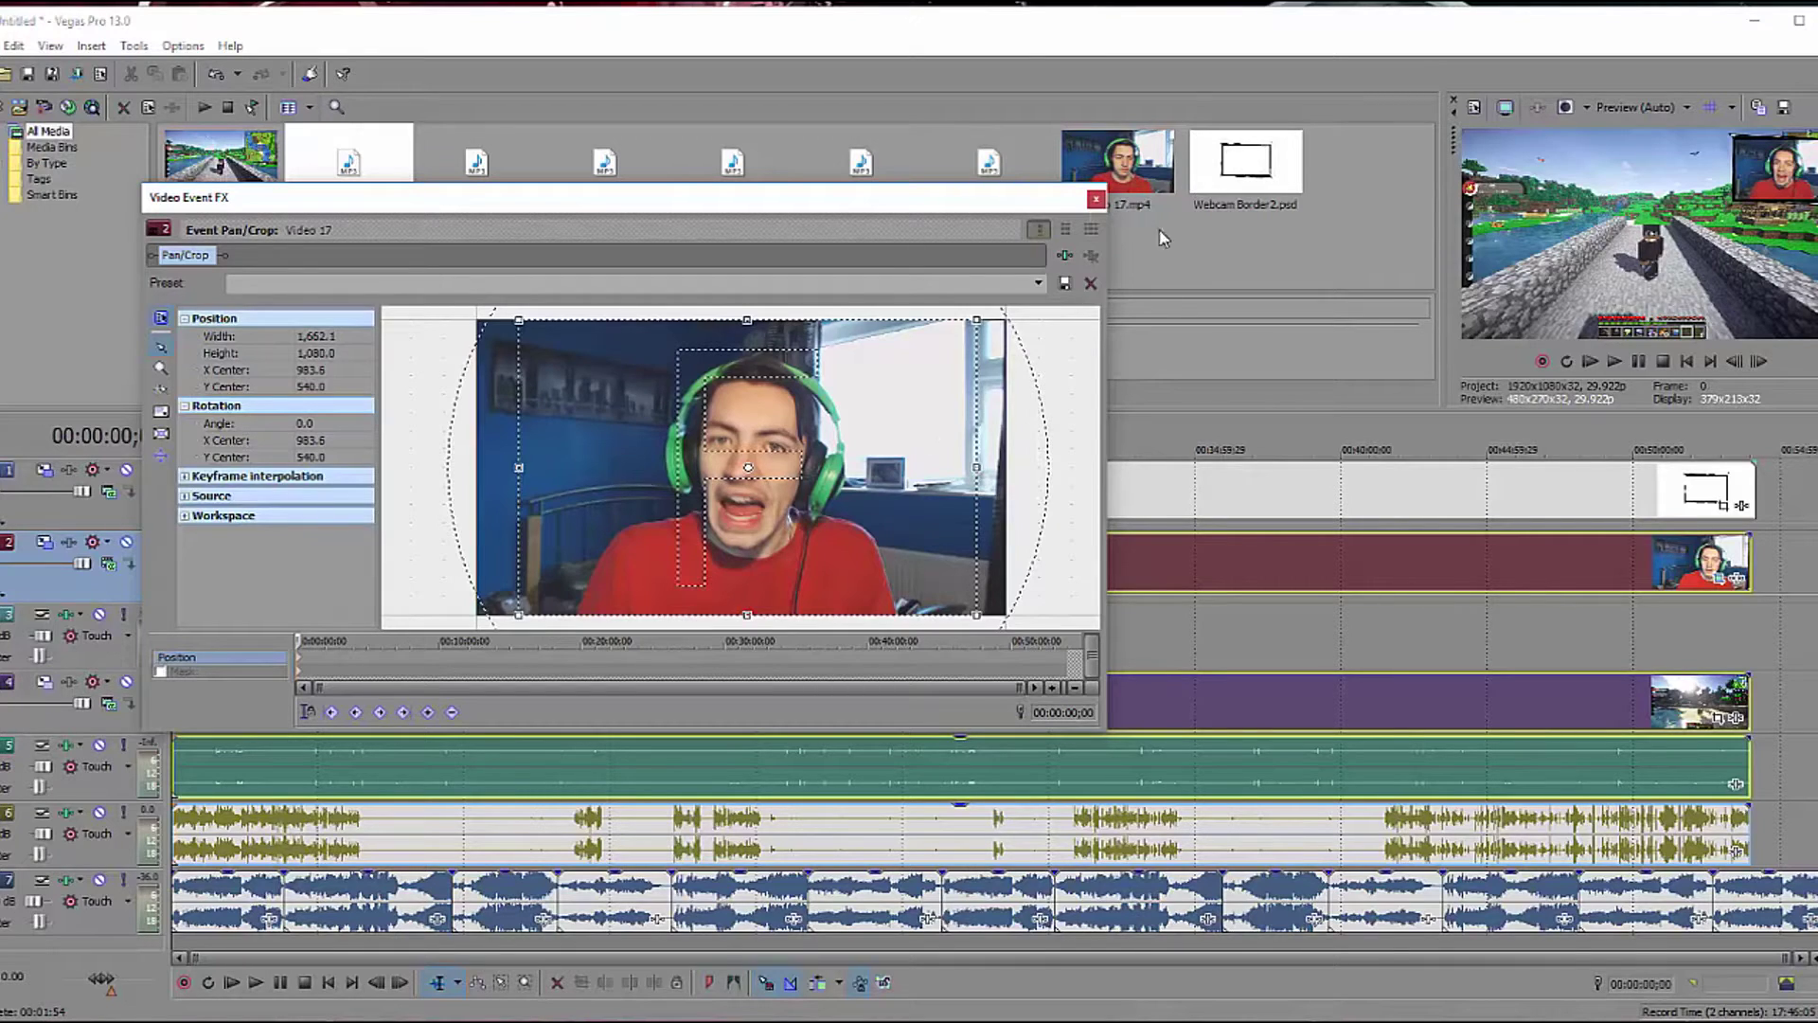
pyautogui.click(1096, 198)
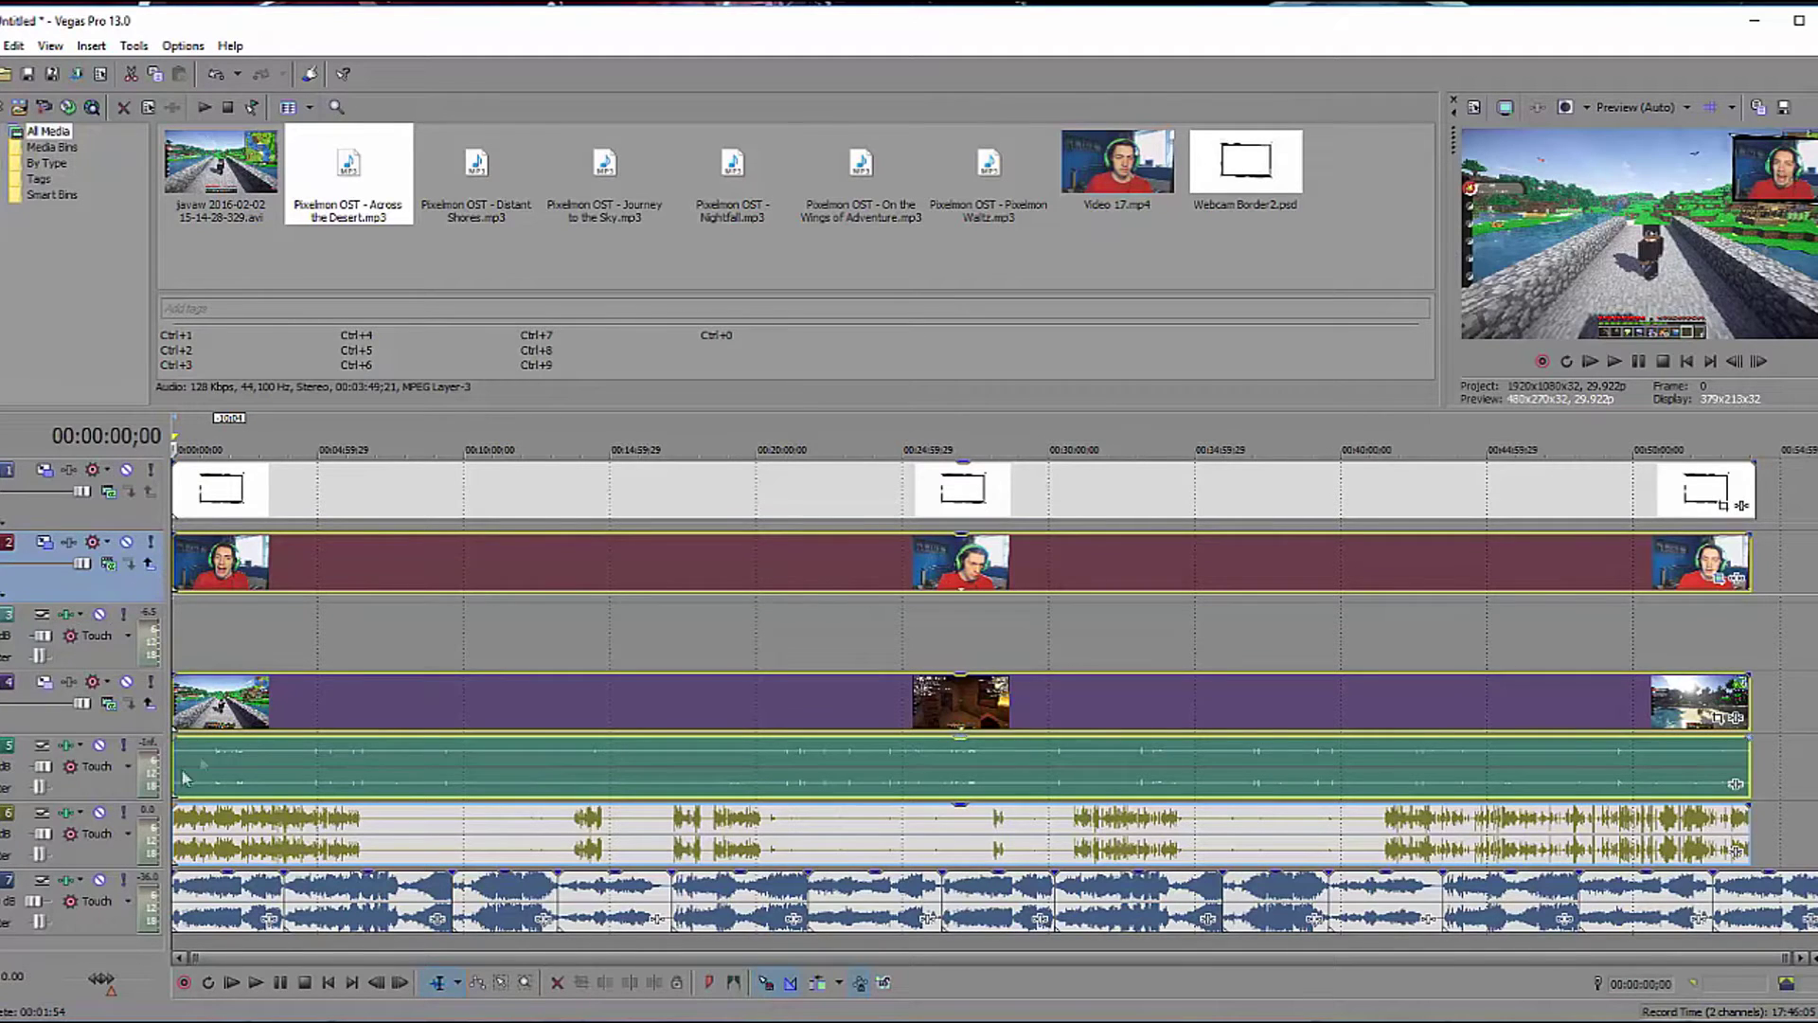
# Play the opening with the master level meter revealed to check the audio levels, and hide the meter again.
pyautogui.click(1614, 361)
pyautogui.click(1663, 362)
pyautogui.moveTo(1817, 258); pyautogui.dragTo(1777, 257)
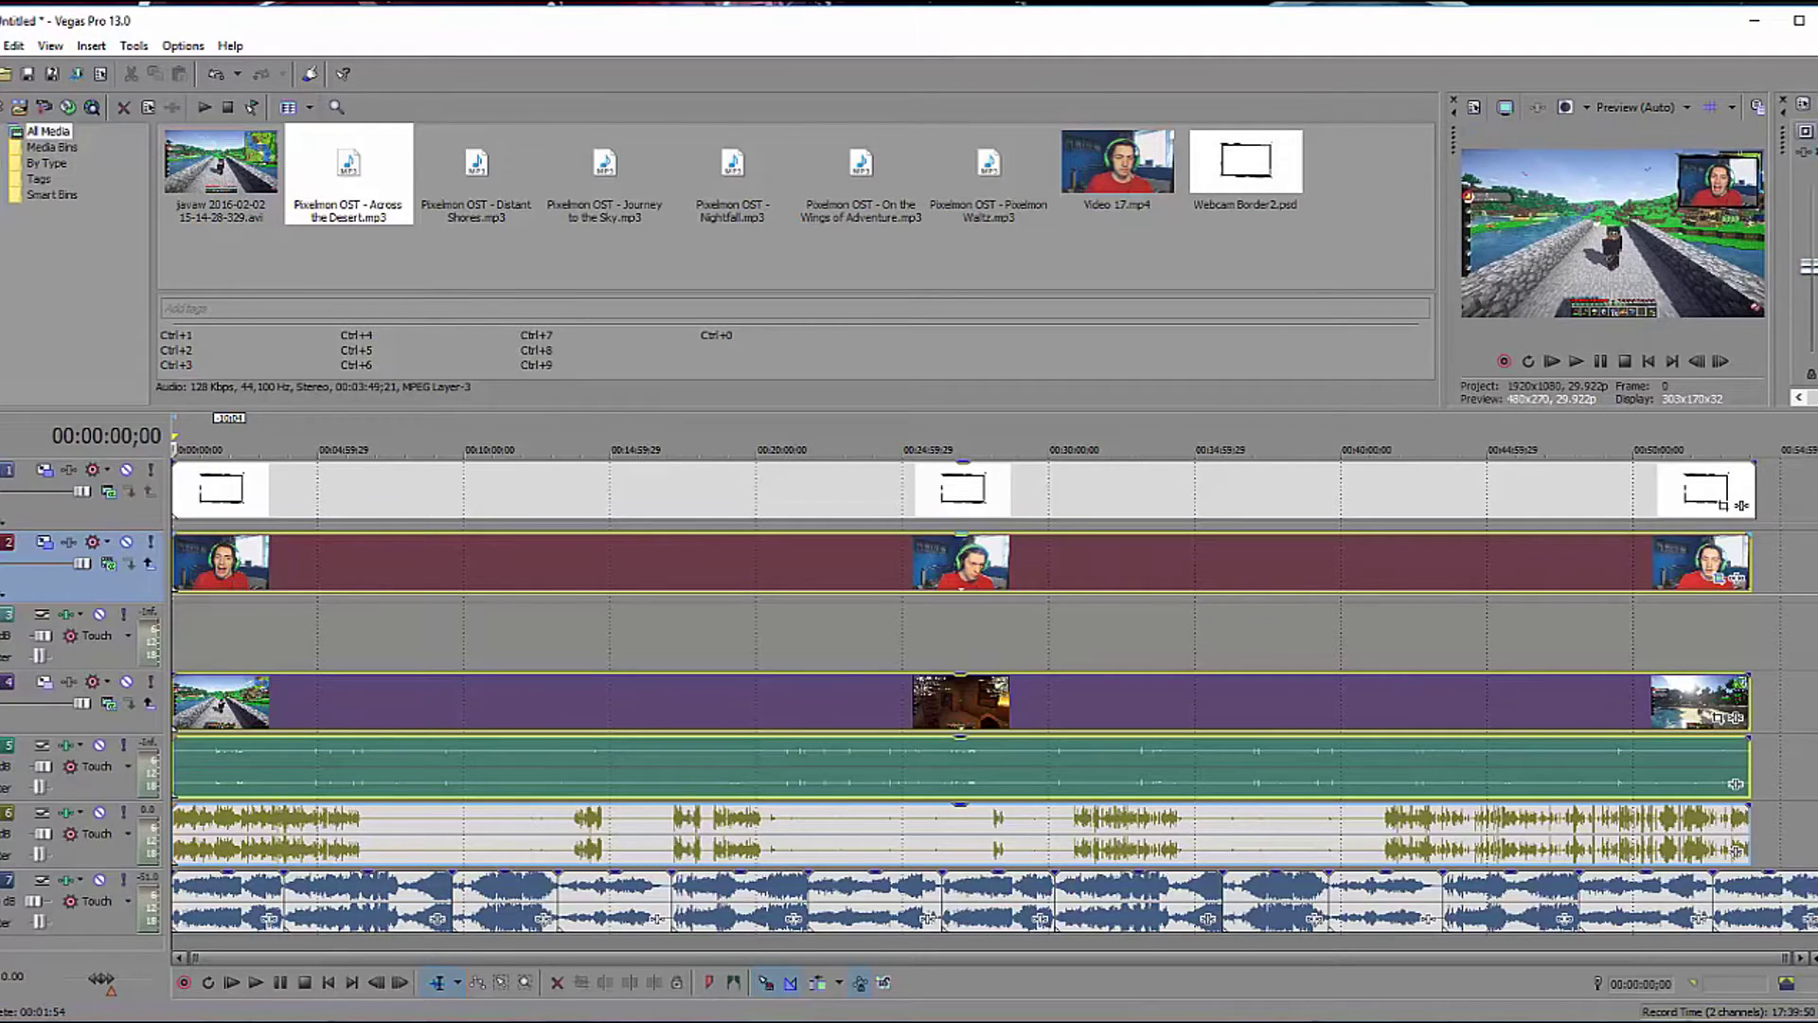
pyautogui.click(1575, 361)
pyautogui.click(1625, 361)
pyautogui.moveTo(1768, 342); pyautogui.dragTo(1816, 342)
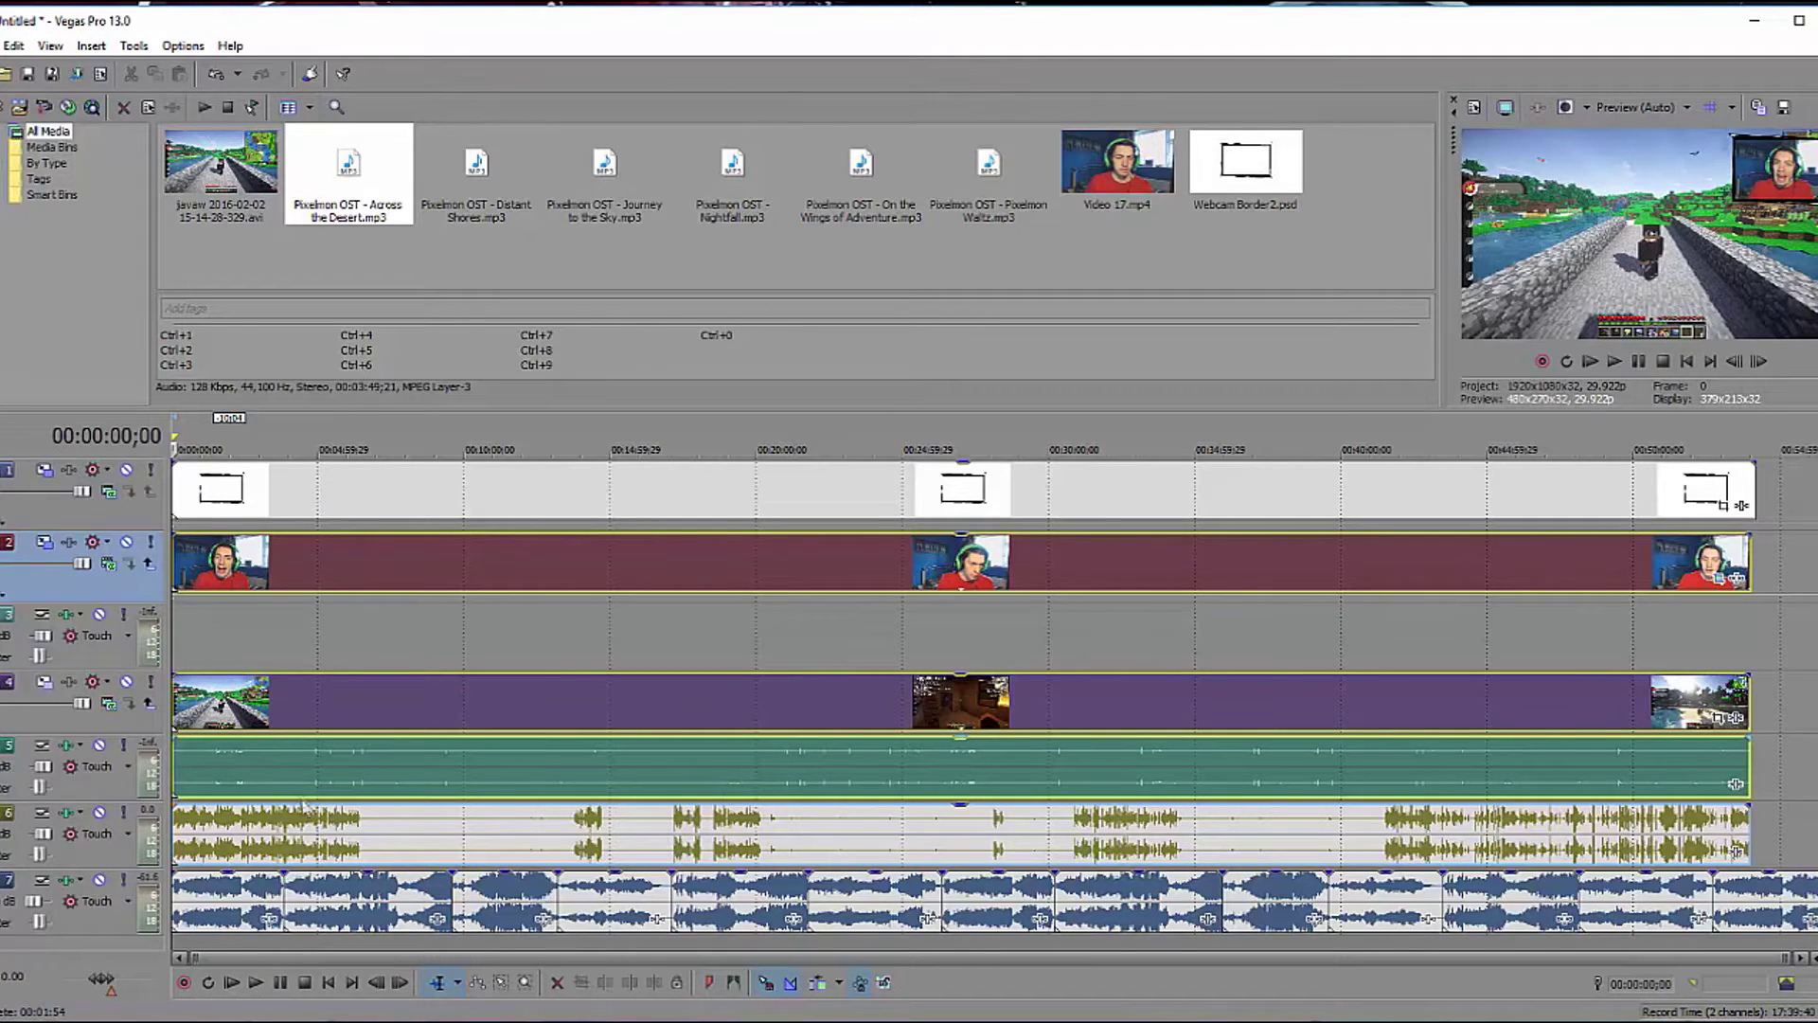
# Play back the opening to check the commentary's level, and lower the gain of the commentary clip on track 6.
pyautogui.moveTo(316, 809); pyautogui.dragTo(324, 807)
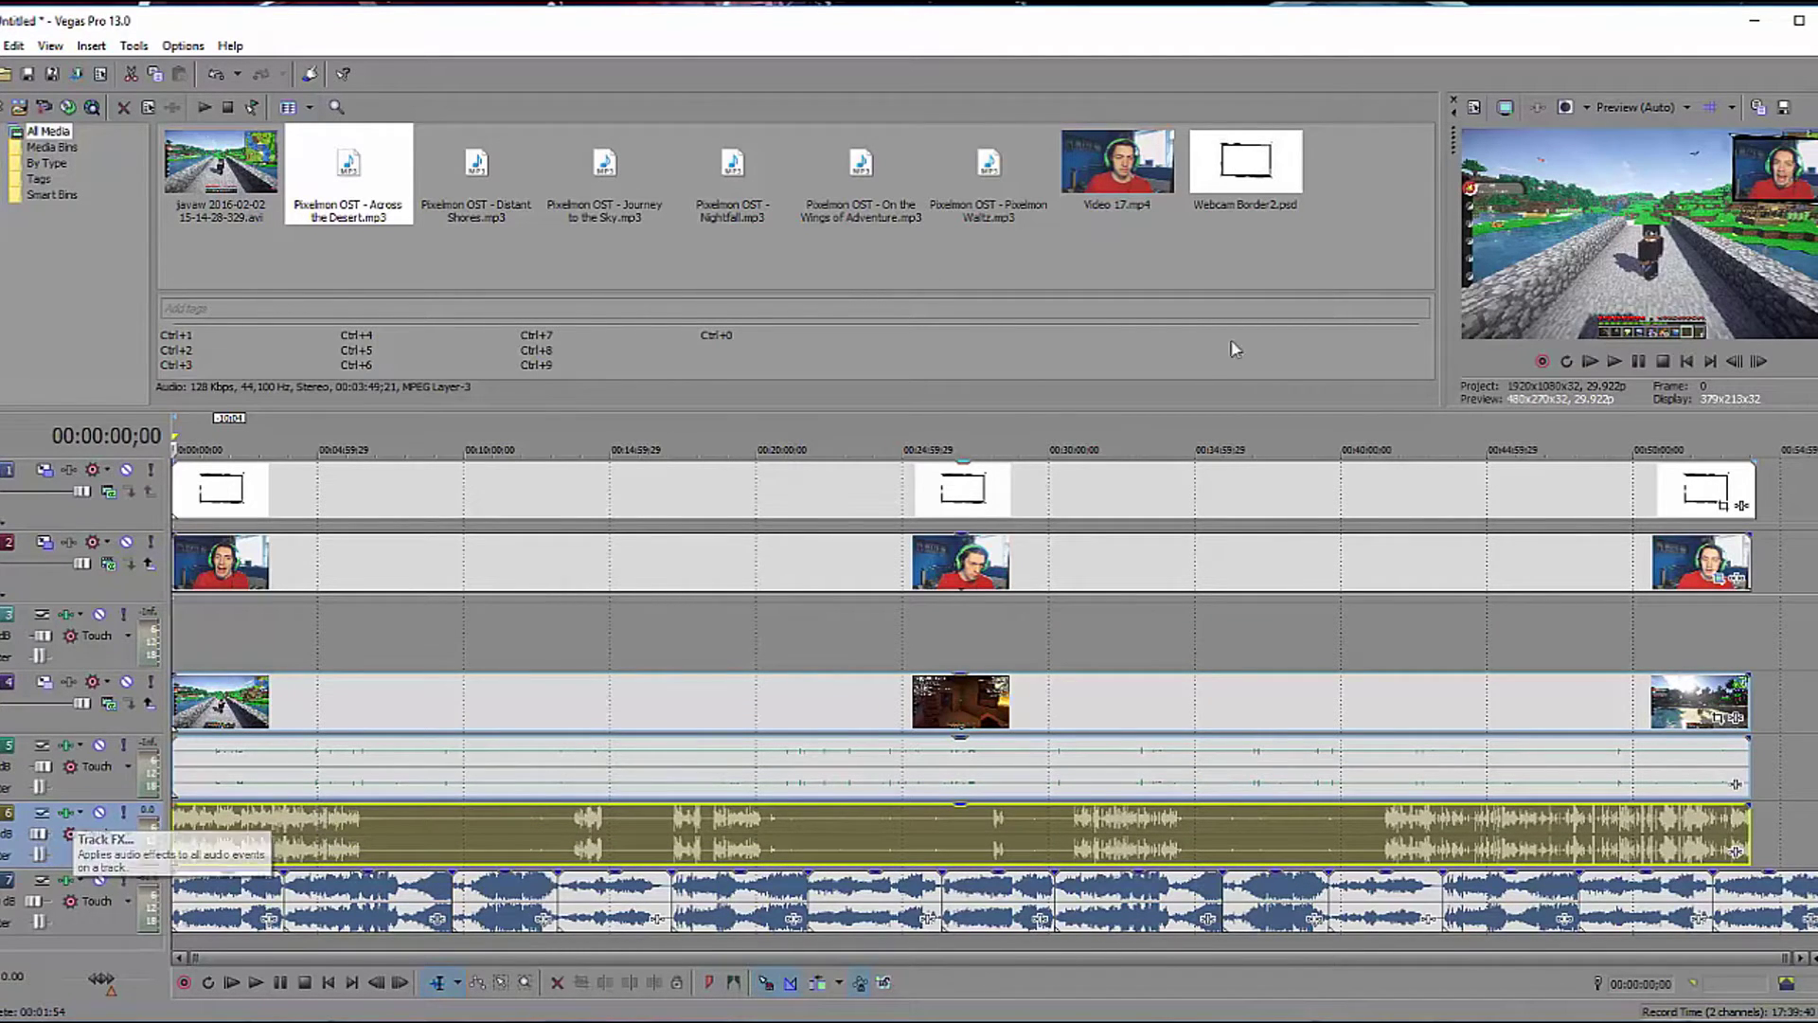
pyautogui.click(1614, 360)
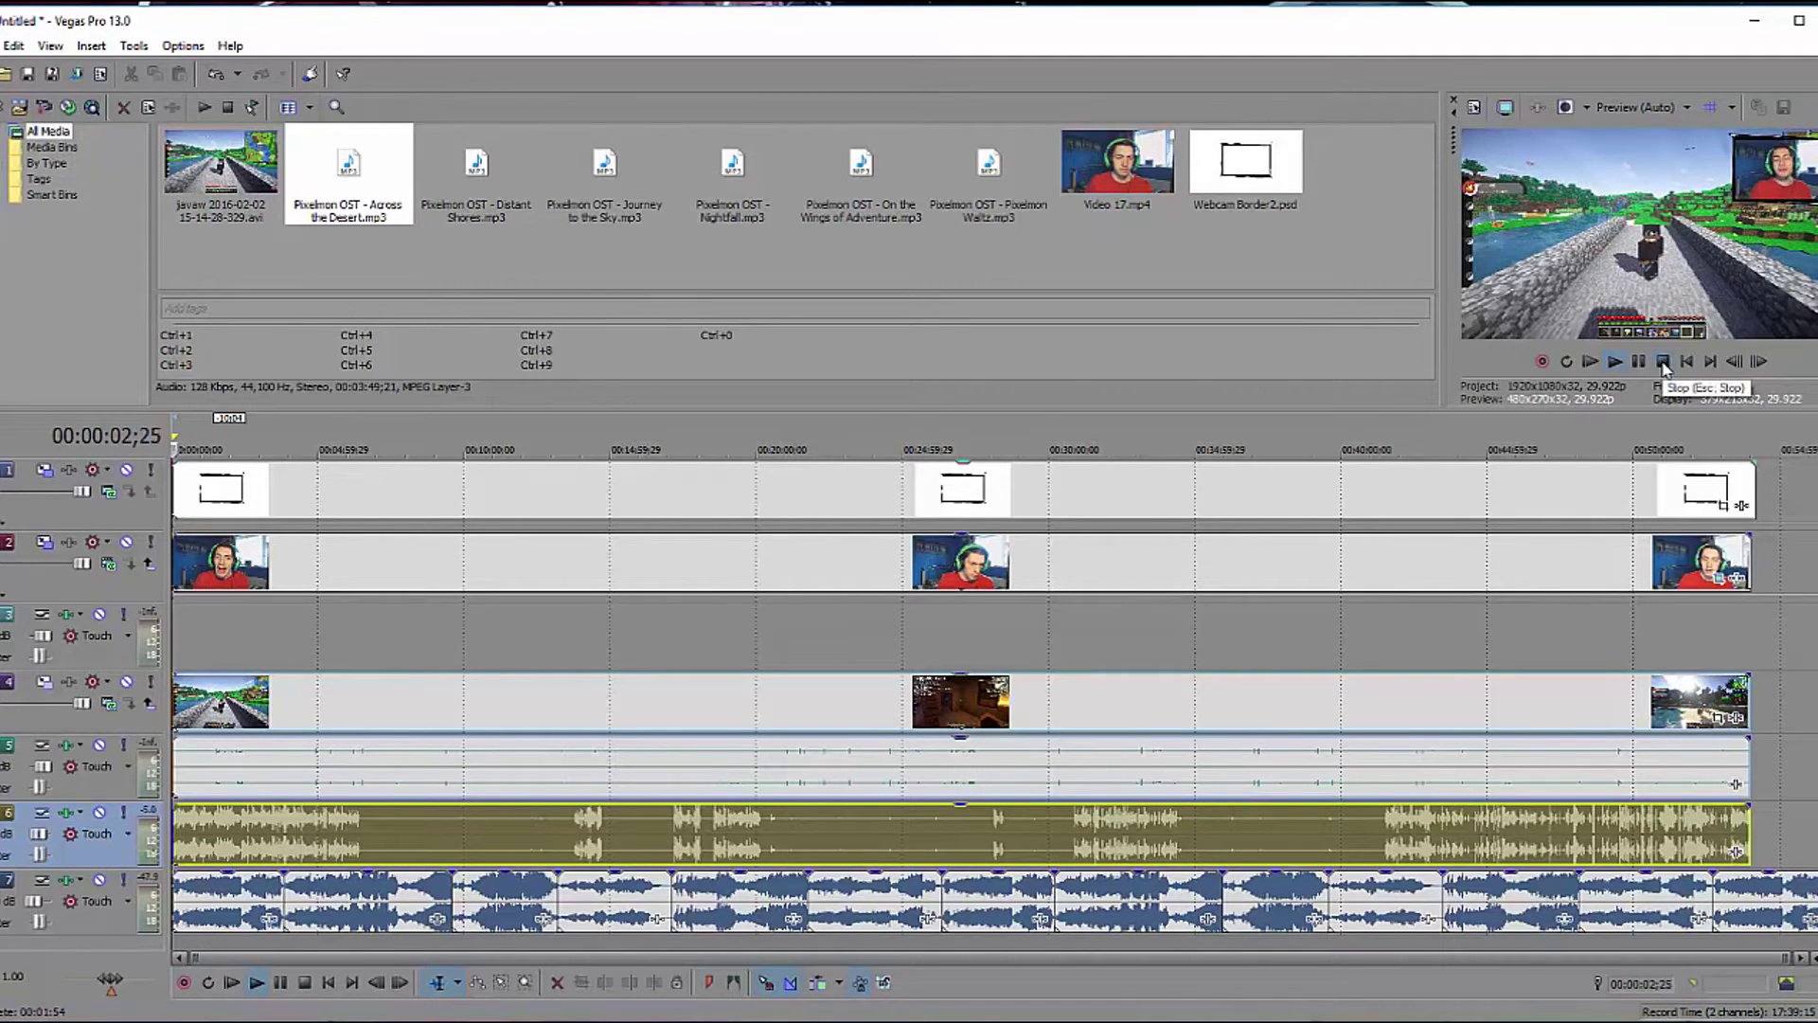
pyautogui.click(1663, 362)
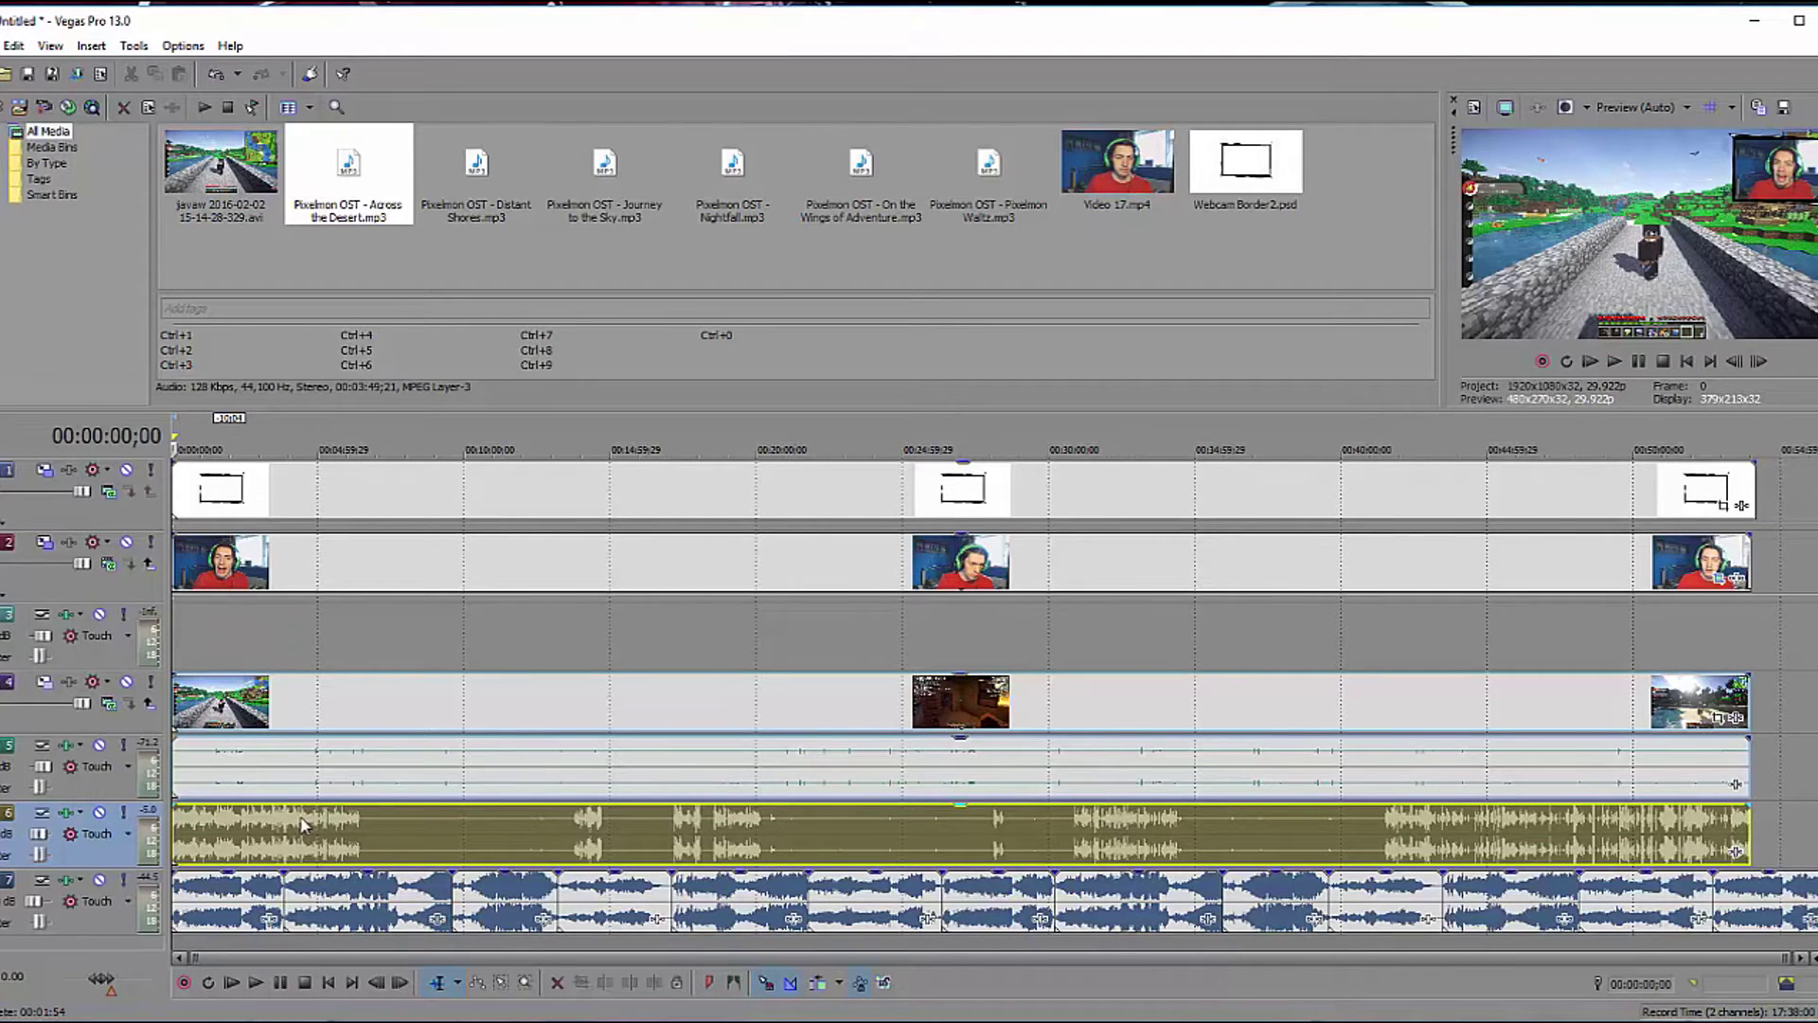
pyautogui.moveTo(309, 816); pyautogui.dragTo(310, 829)
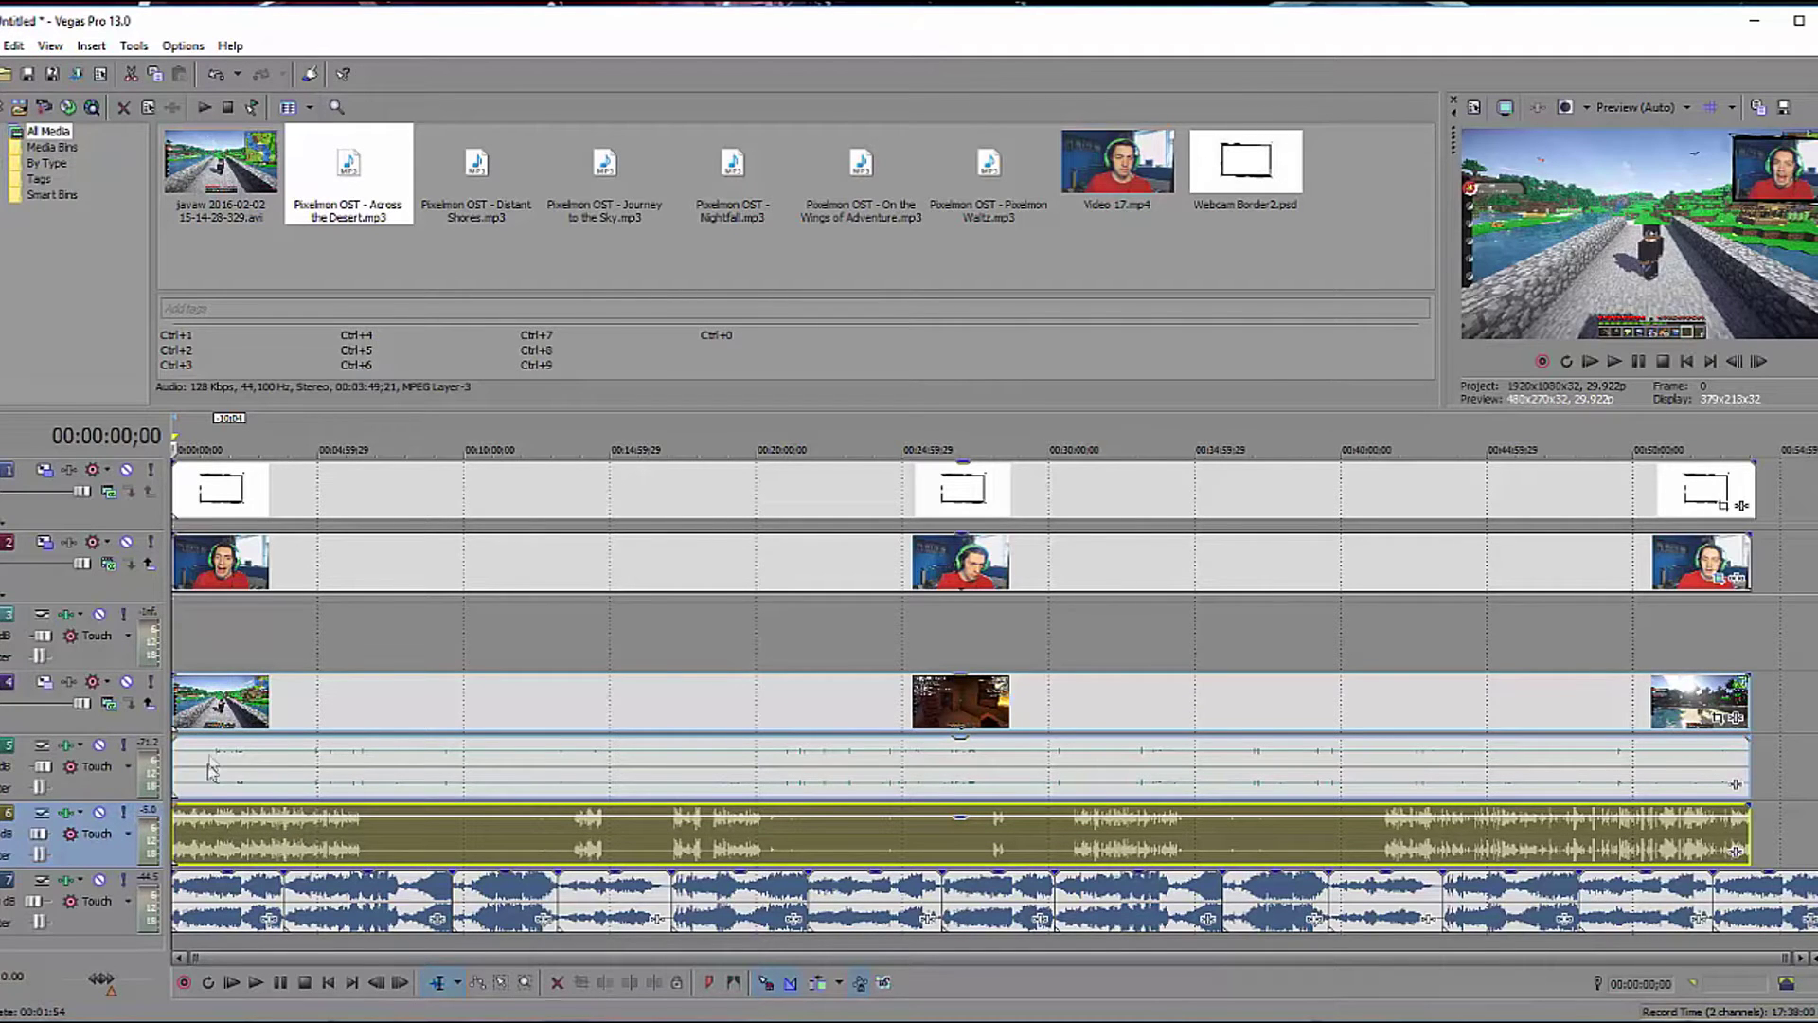
# Add fade-ins of about one second to the starts of the webcam, border and gameplay video clips.
pyautogui.scroll(5, 234, 727)
pyautogui.scroll(2, 234, 727)
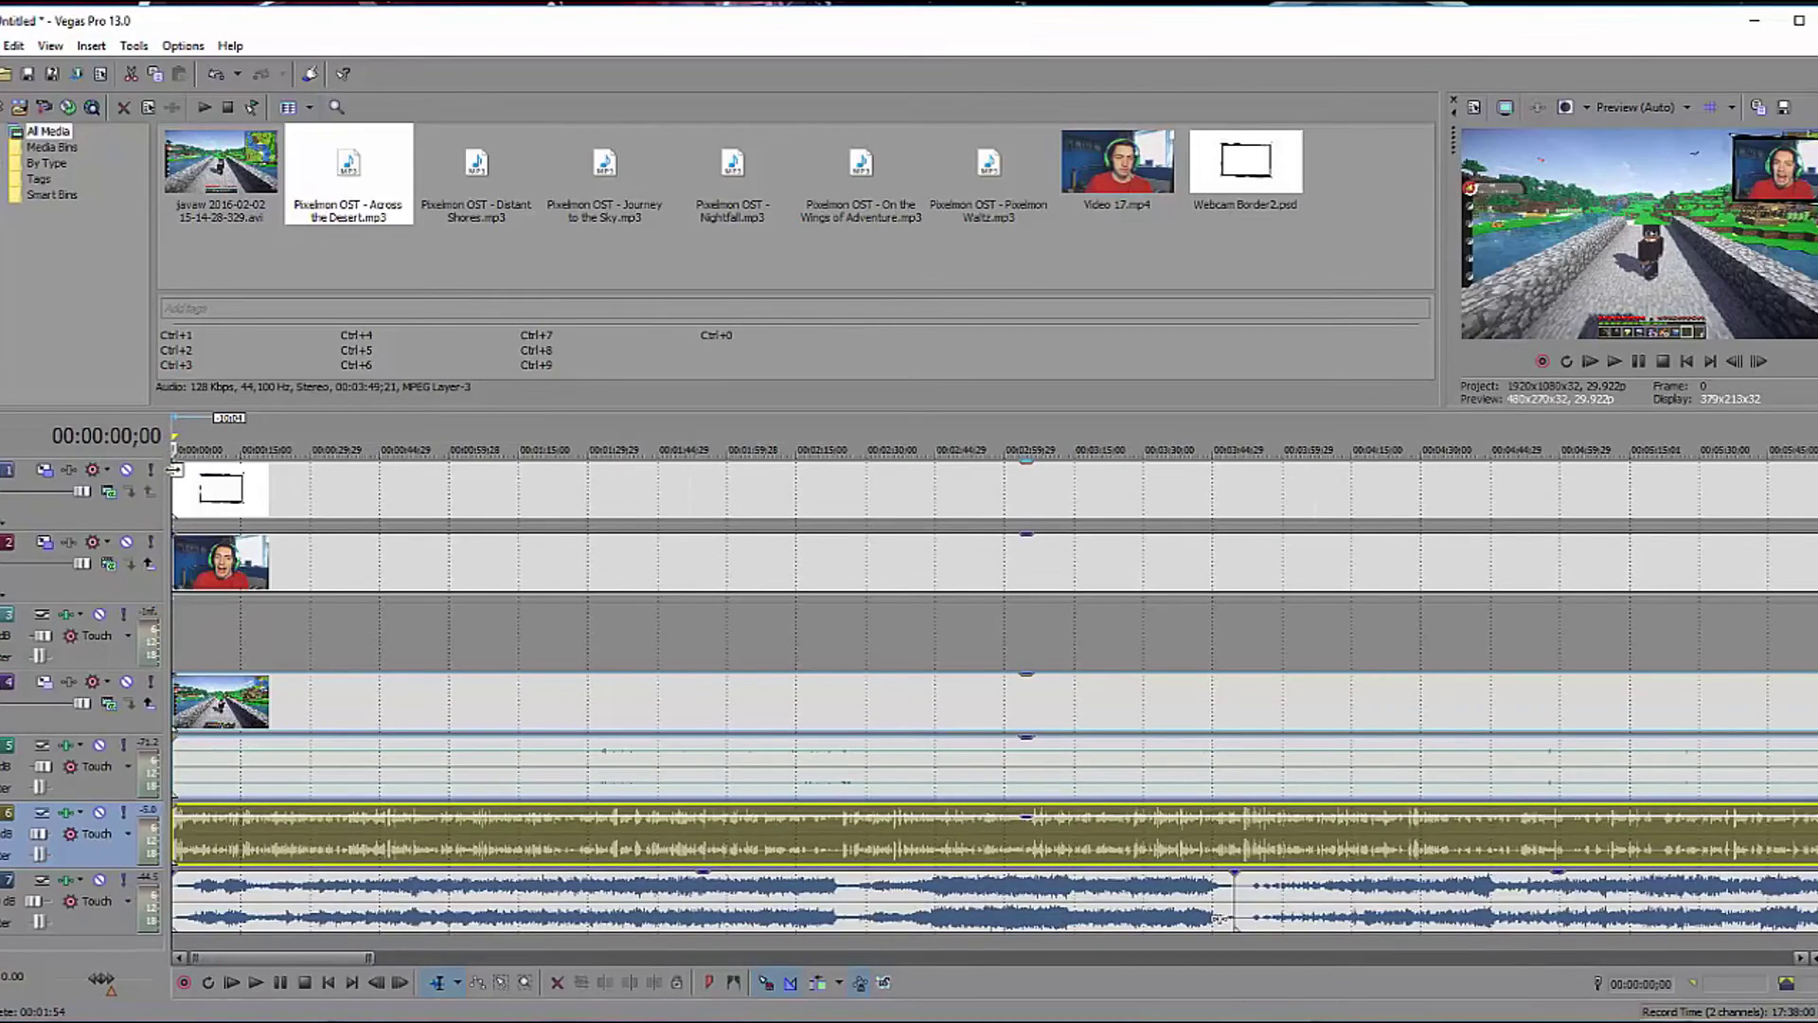
pyautogui.scroll(8, 187, 517)
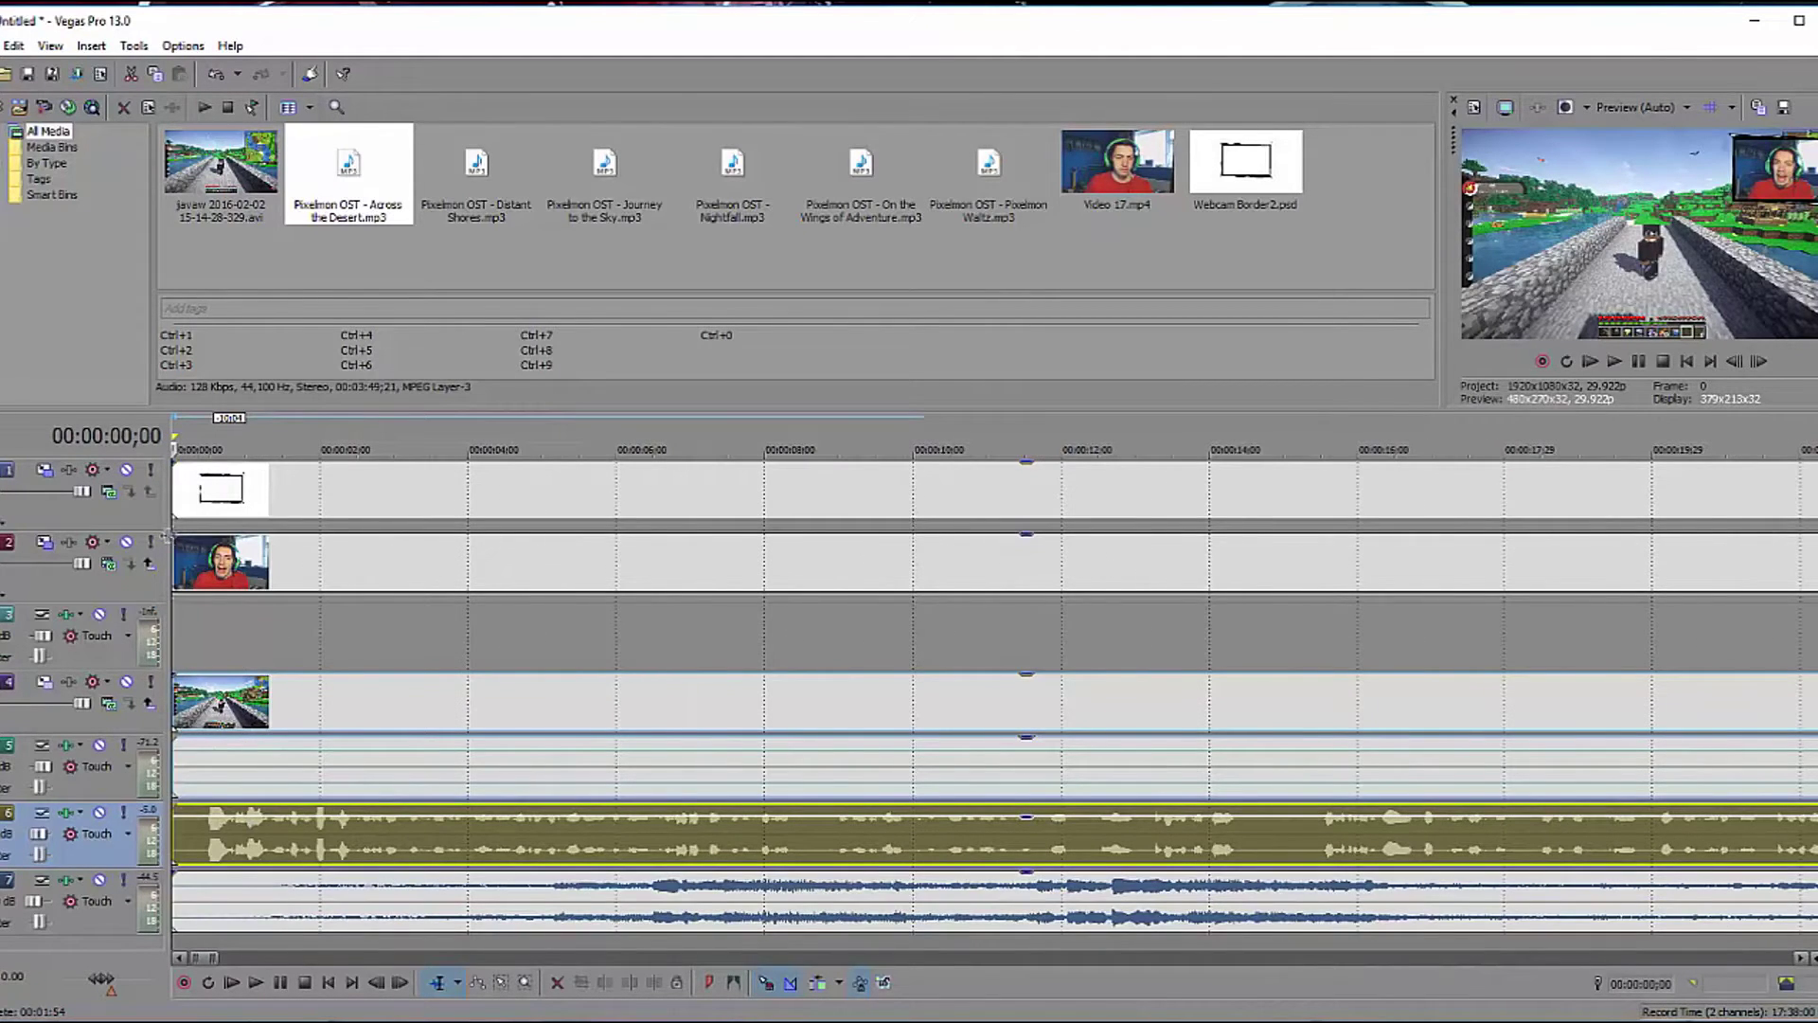
pyautogui.moveTo(171, 538); pyautogui.dragTo(246, 545)
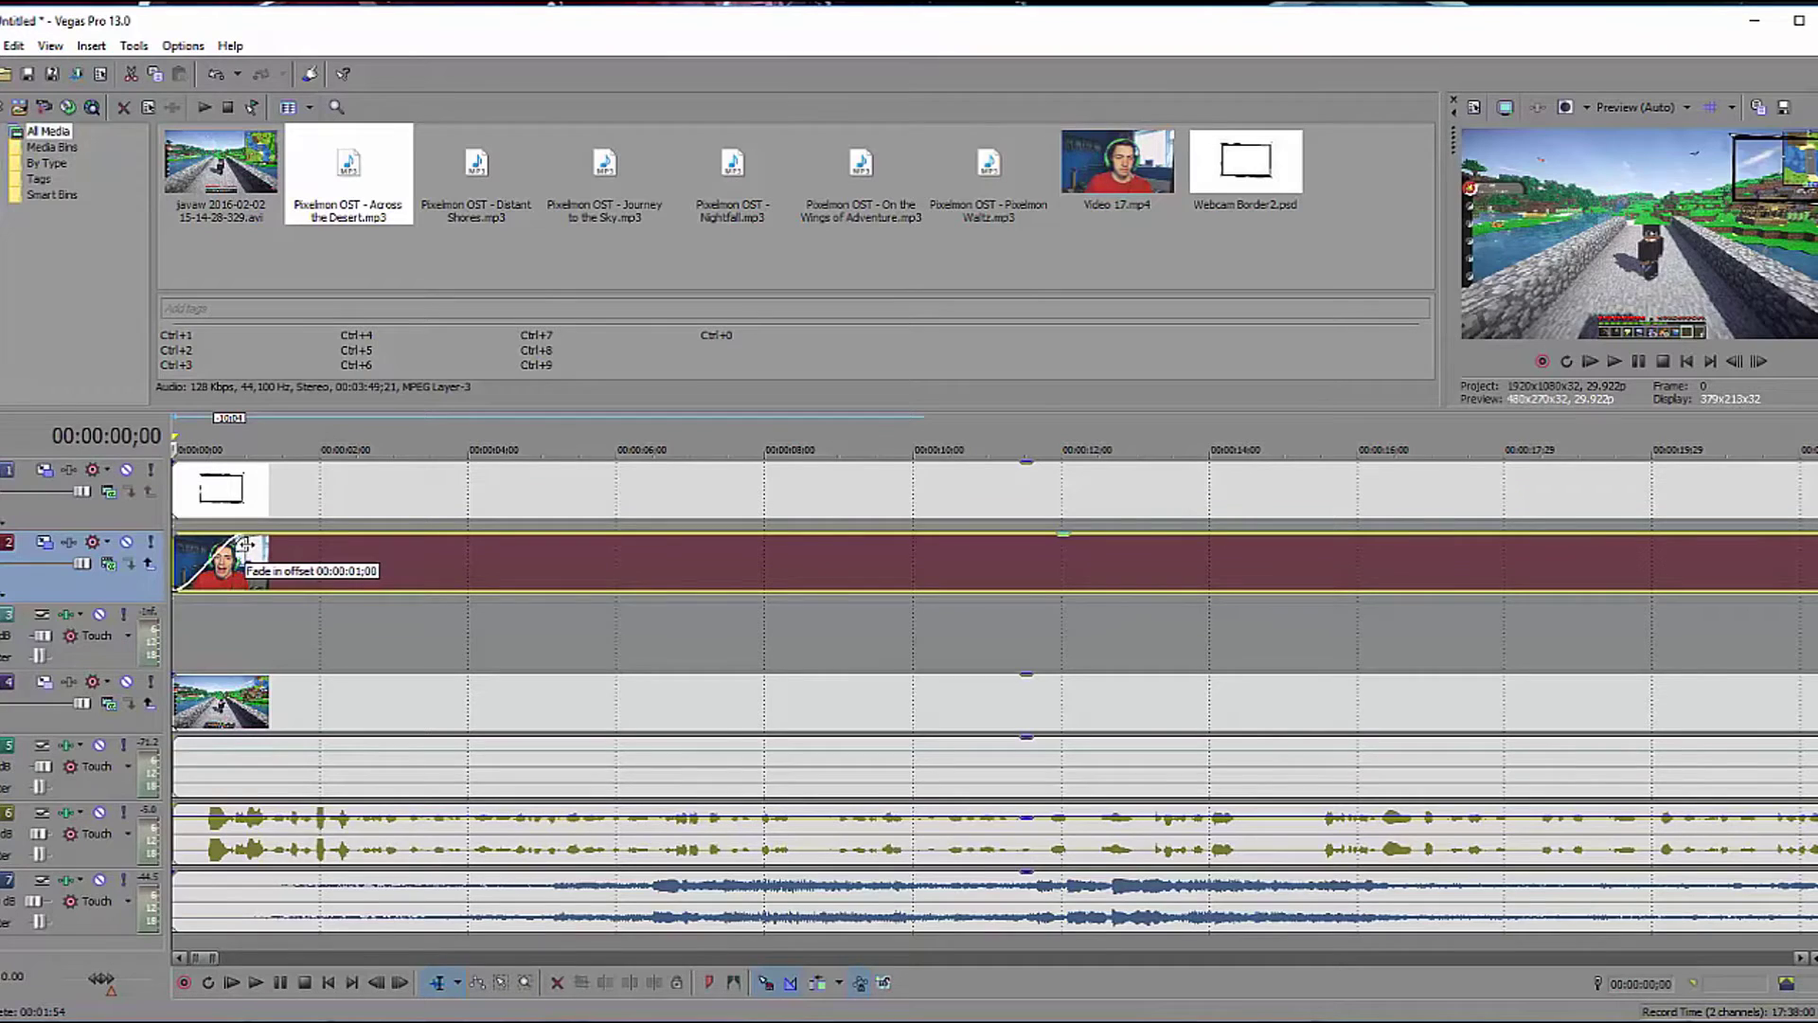
pyautogui.moveTo(171, 462); pyautogui.dragTo(238, 466)
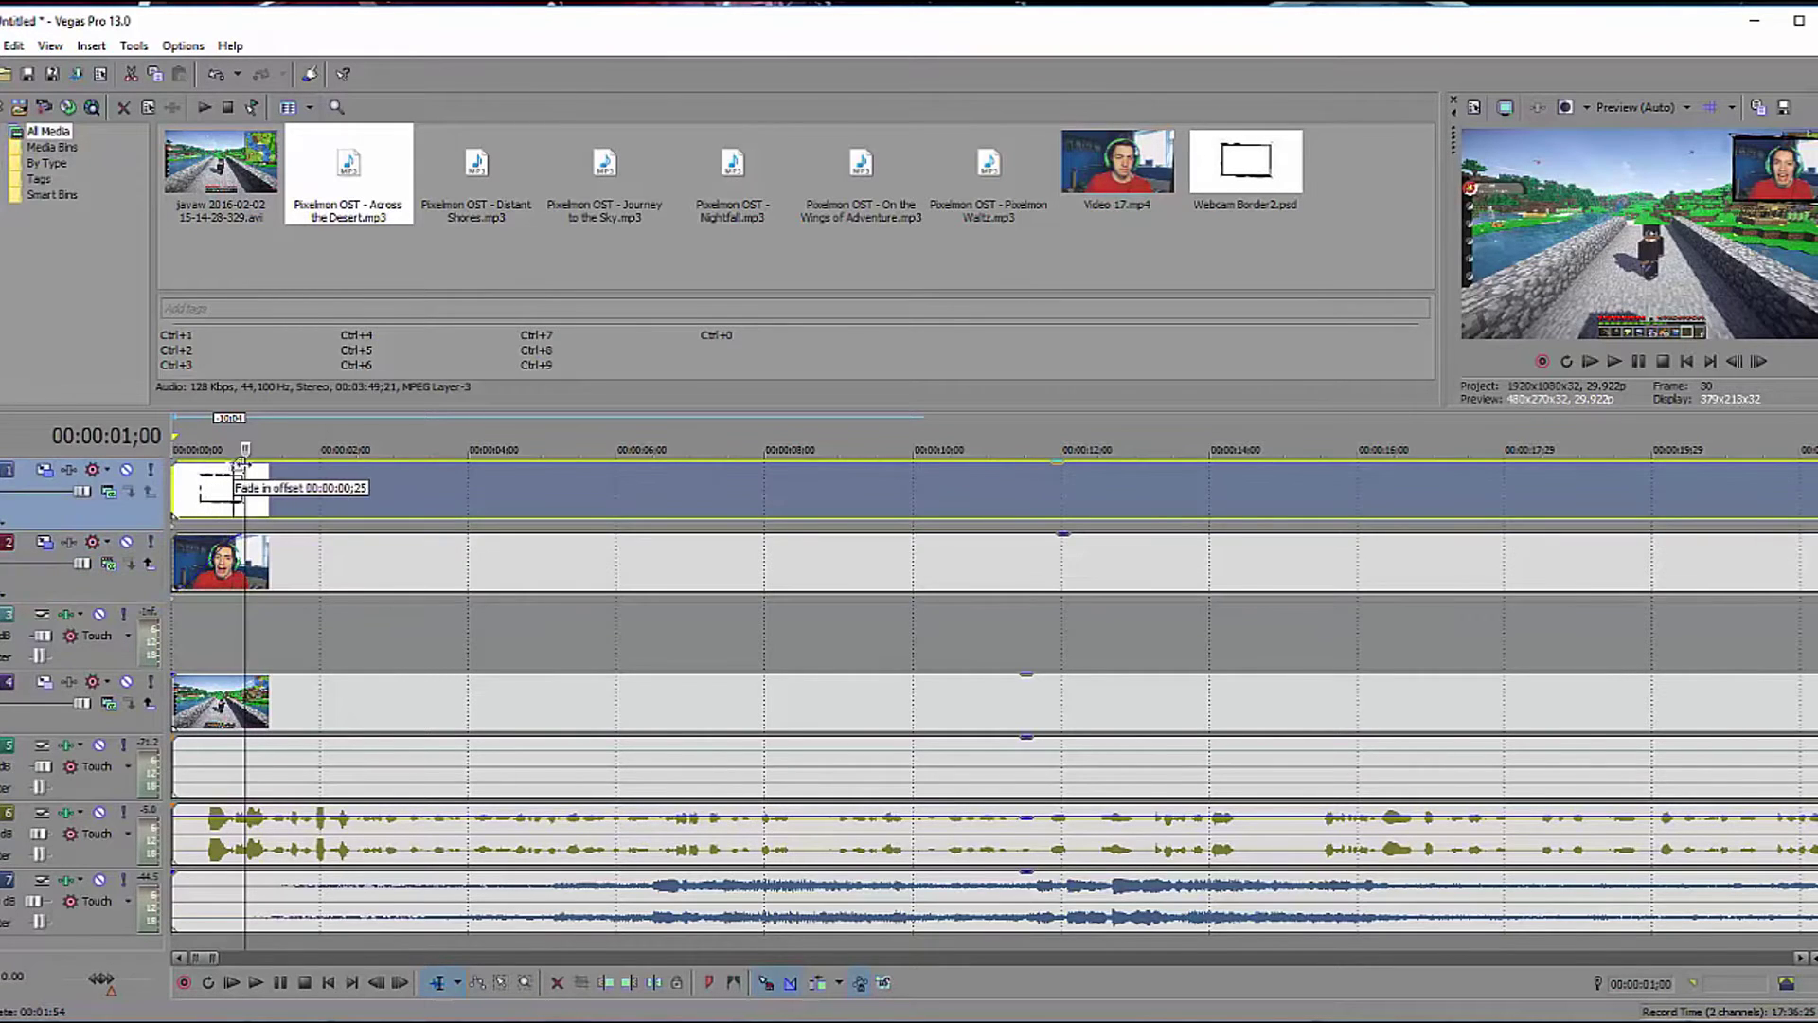
pyautogui.moveTo(179, 678); pyautogui.dragTo(221, 674)
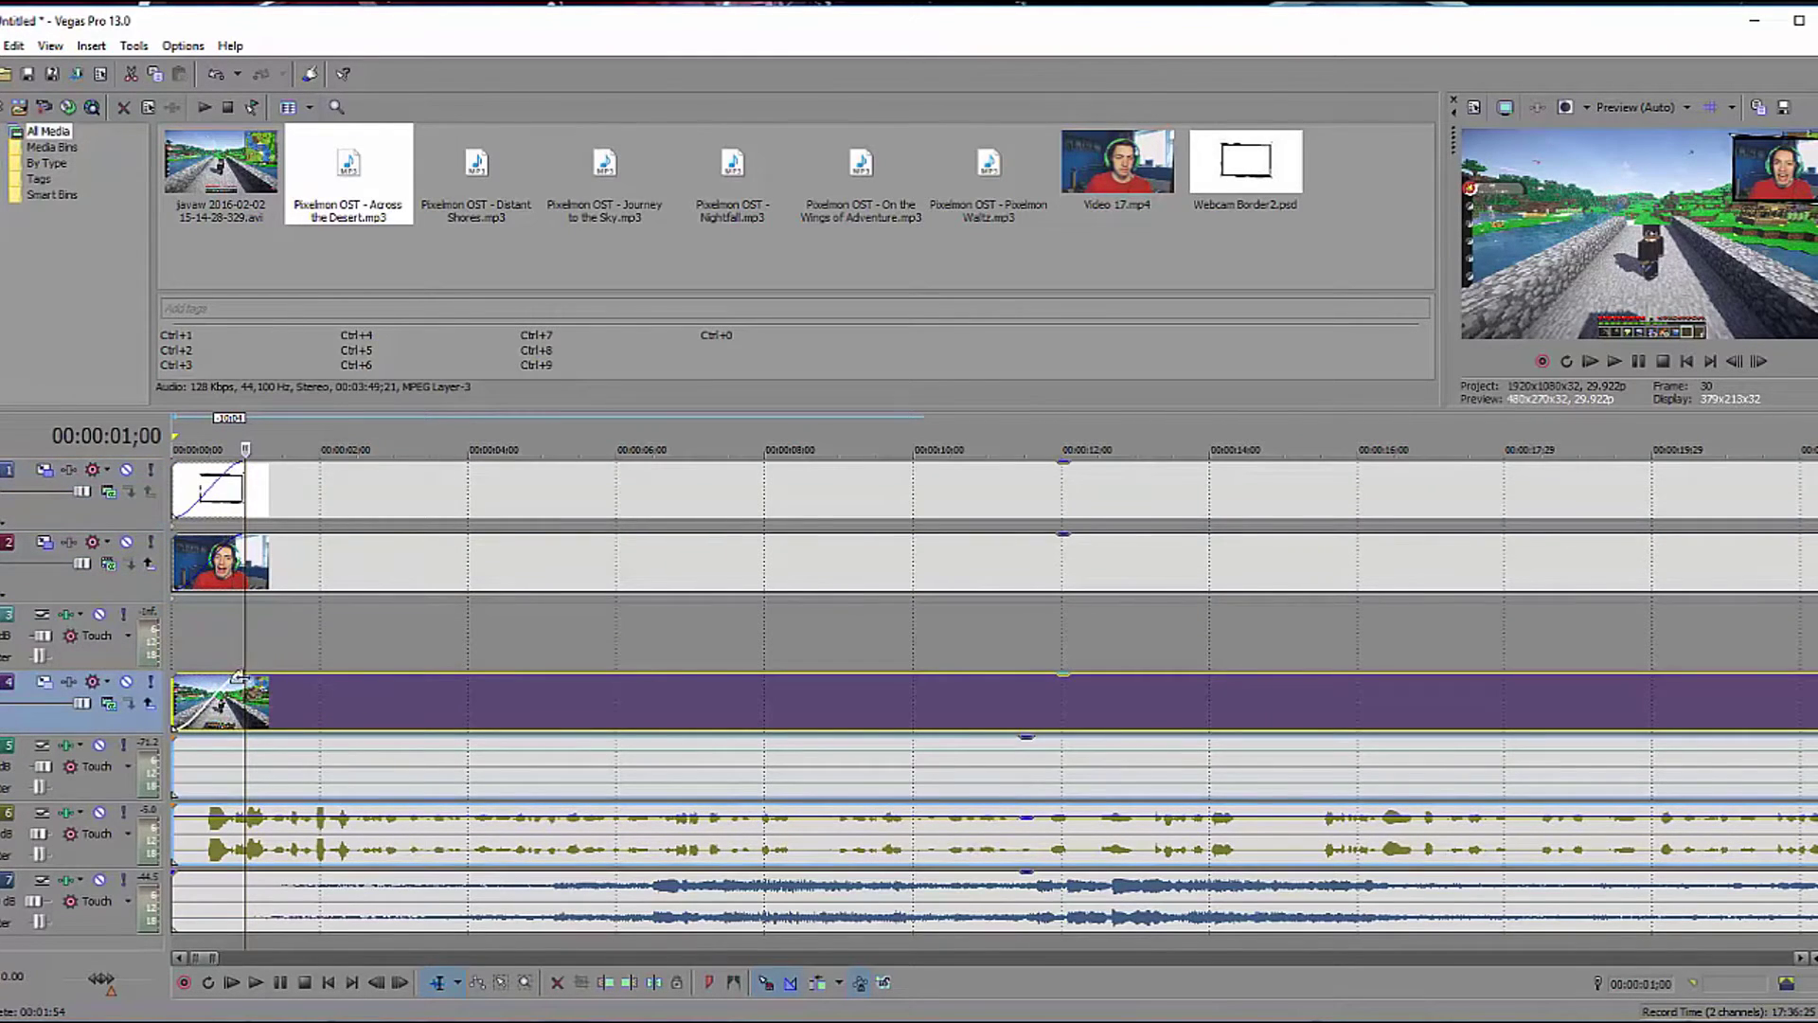
# Add fade-ins of about one second to the starts of the commentary, gameplay audio and first music clips.
pyautogui.moveTo(176, 807); pyautogui.dragTo(176, 817)
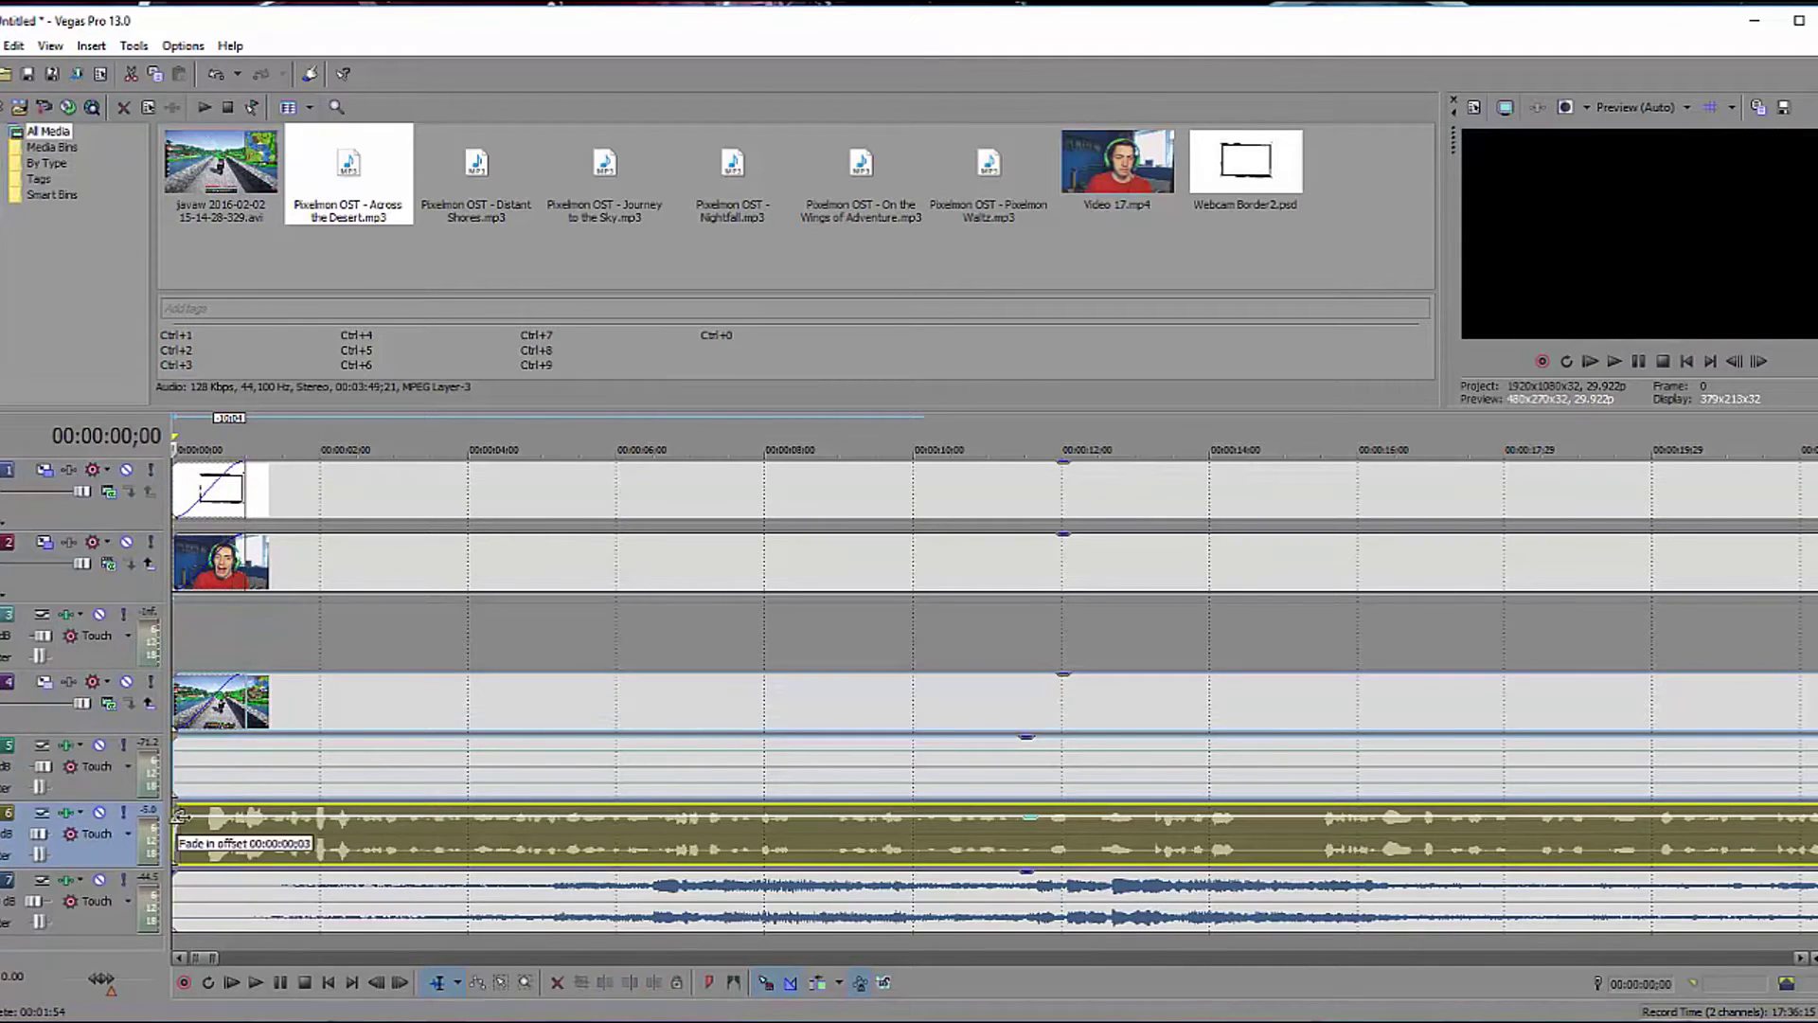
pyautogui.click(242, 728)
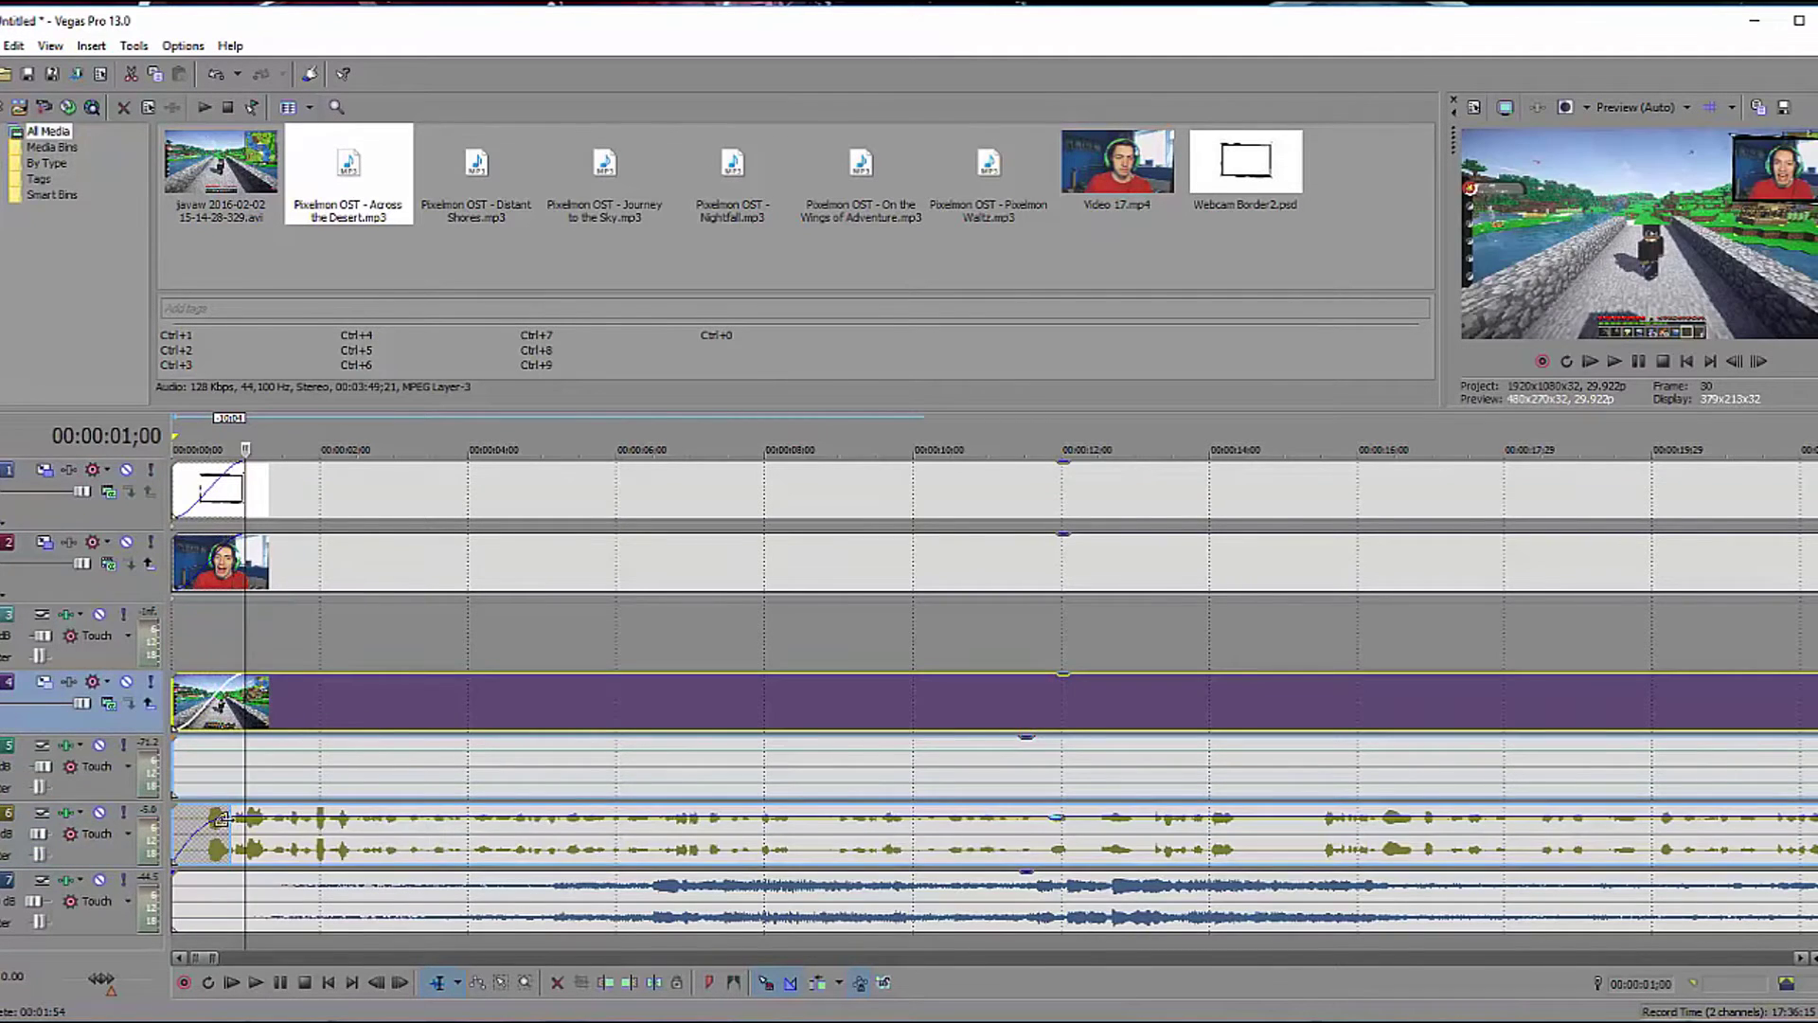
pyautogui.moveTo(223, 812); pyautogui.dragTo(237, 820)
pyautogui.moveTo(176, 737); pyautogui.dragTo(245, 746)
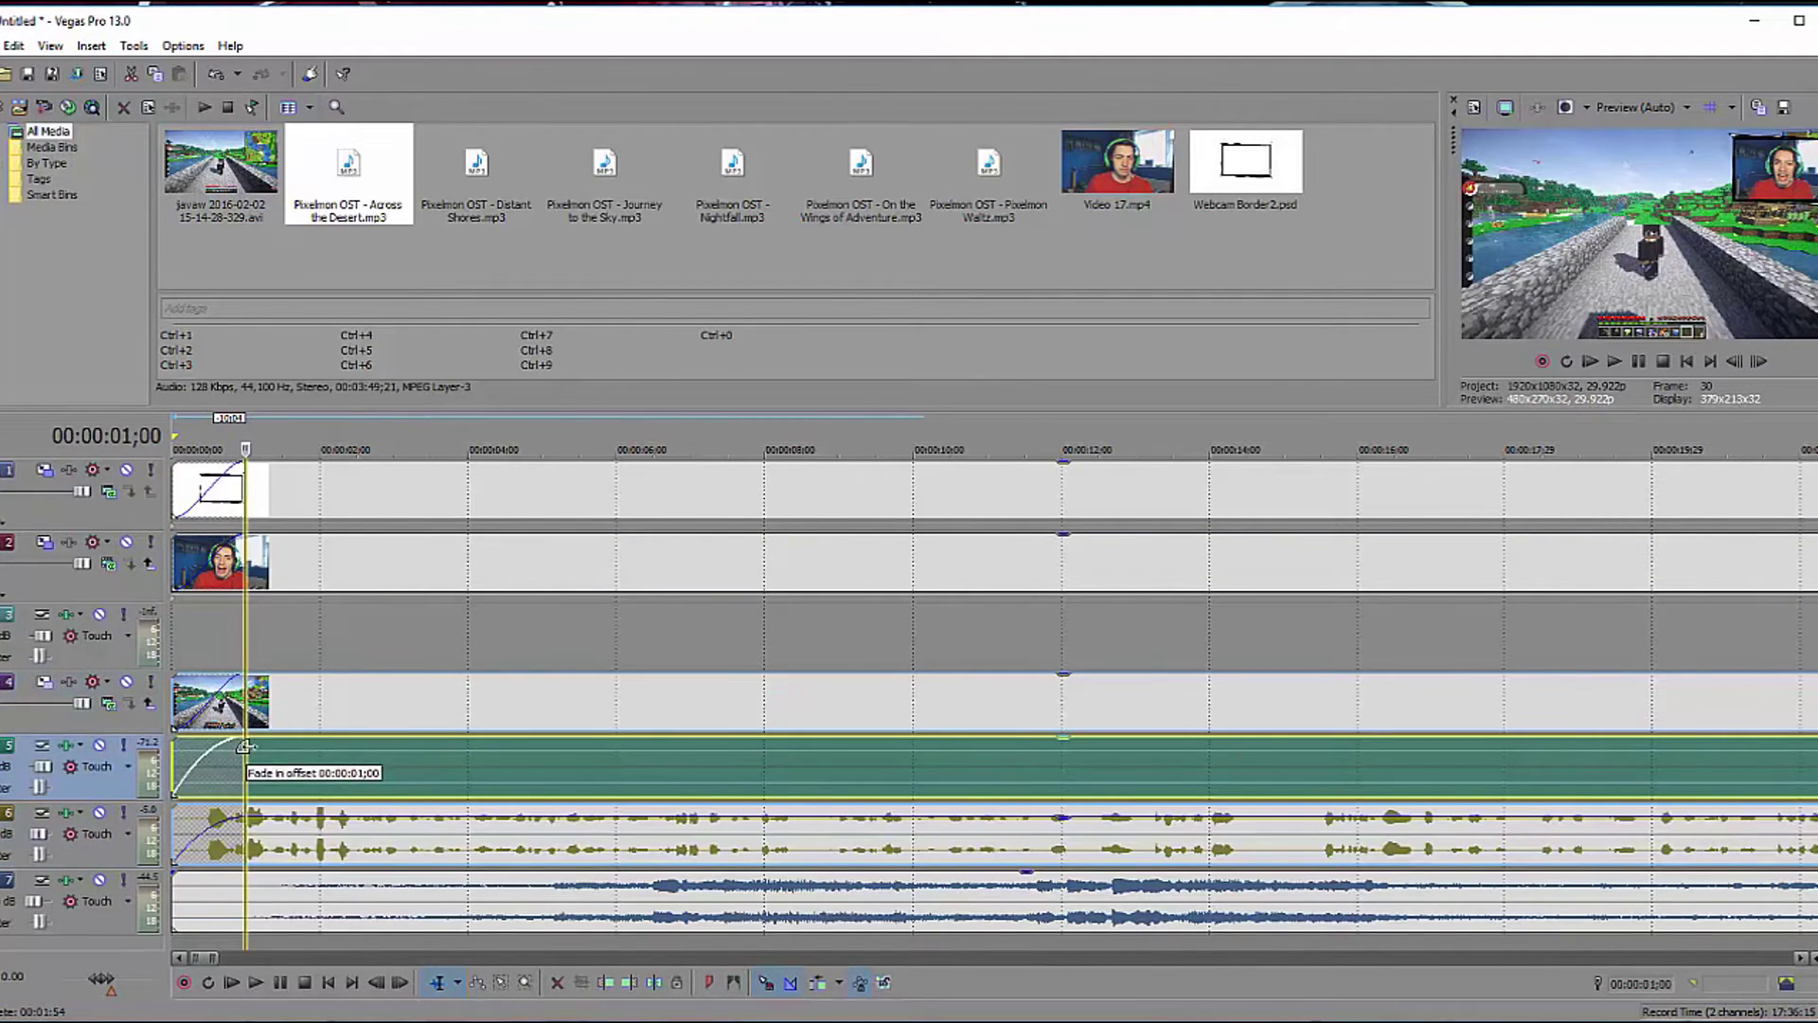
pyautogui.moveTo(170, 878); pyautogui.dragTo(250, 872)
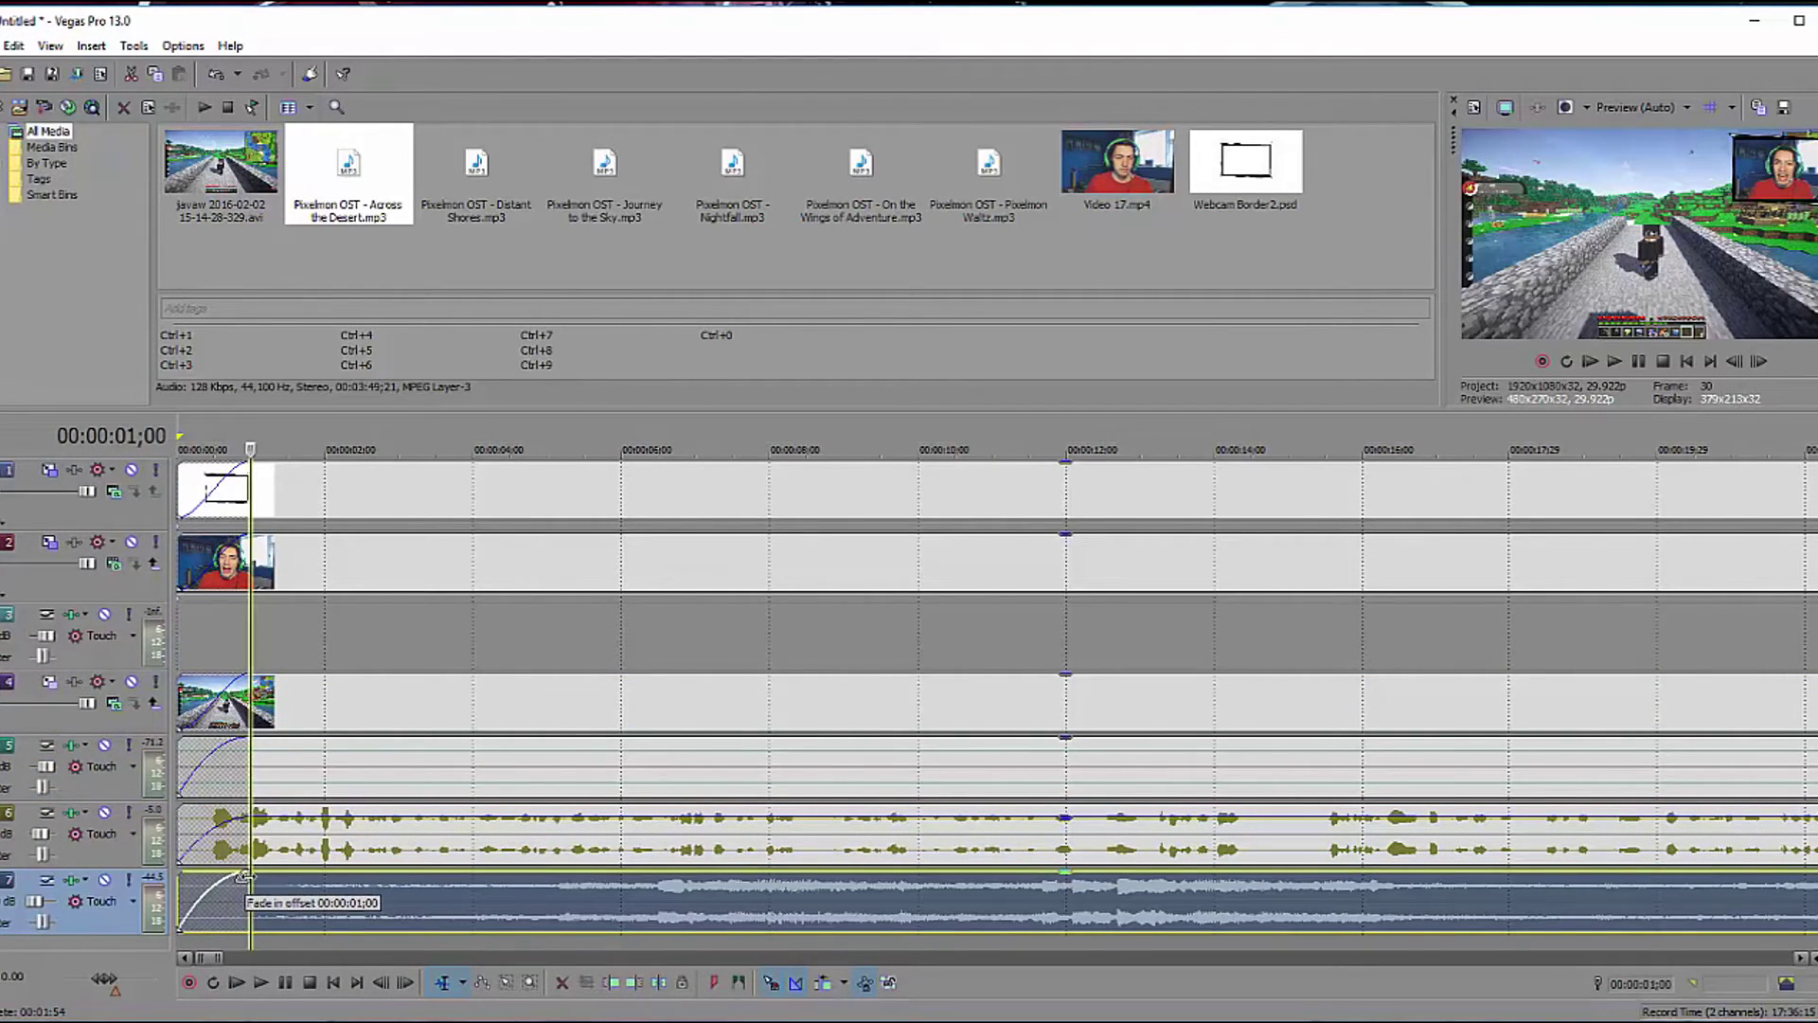
# Return to the timeline start and play the opening to check the fade-ins.
pyautogui.click(1687, 363)
pyautogui.click(1614, 362)
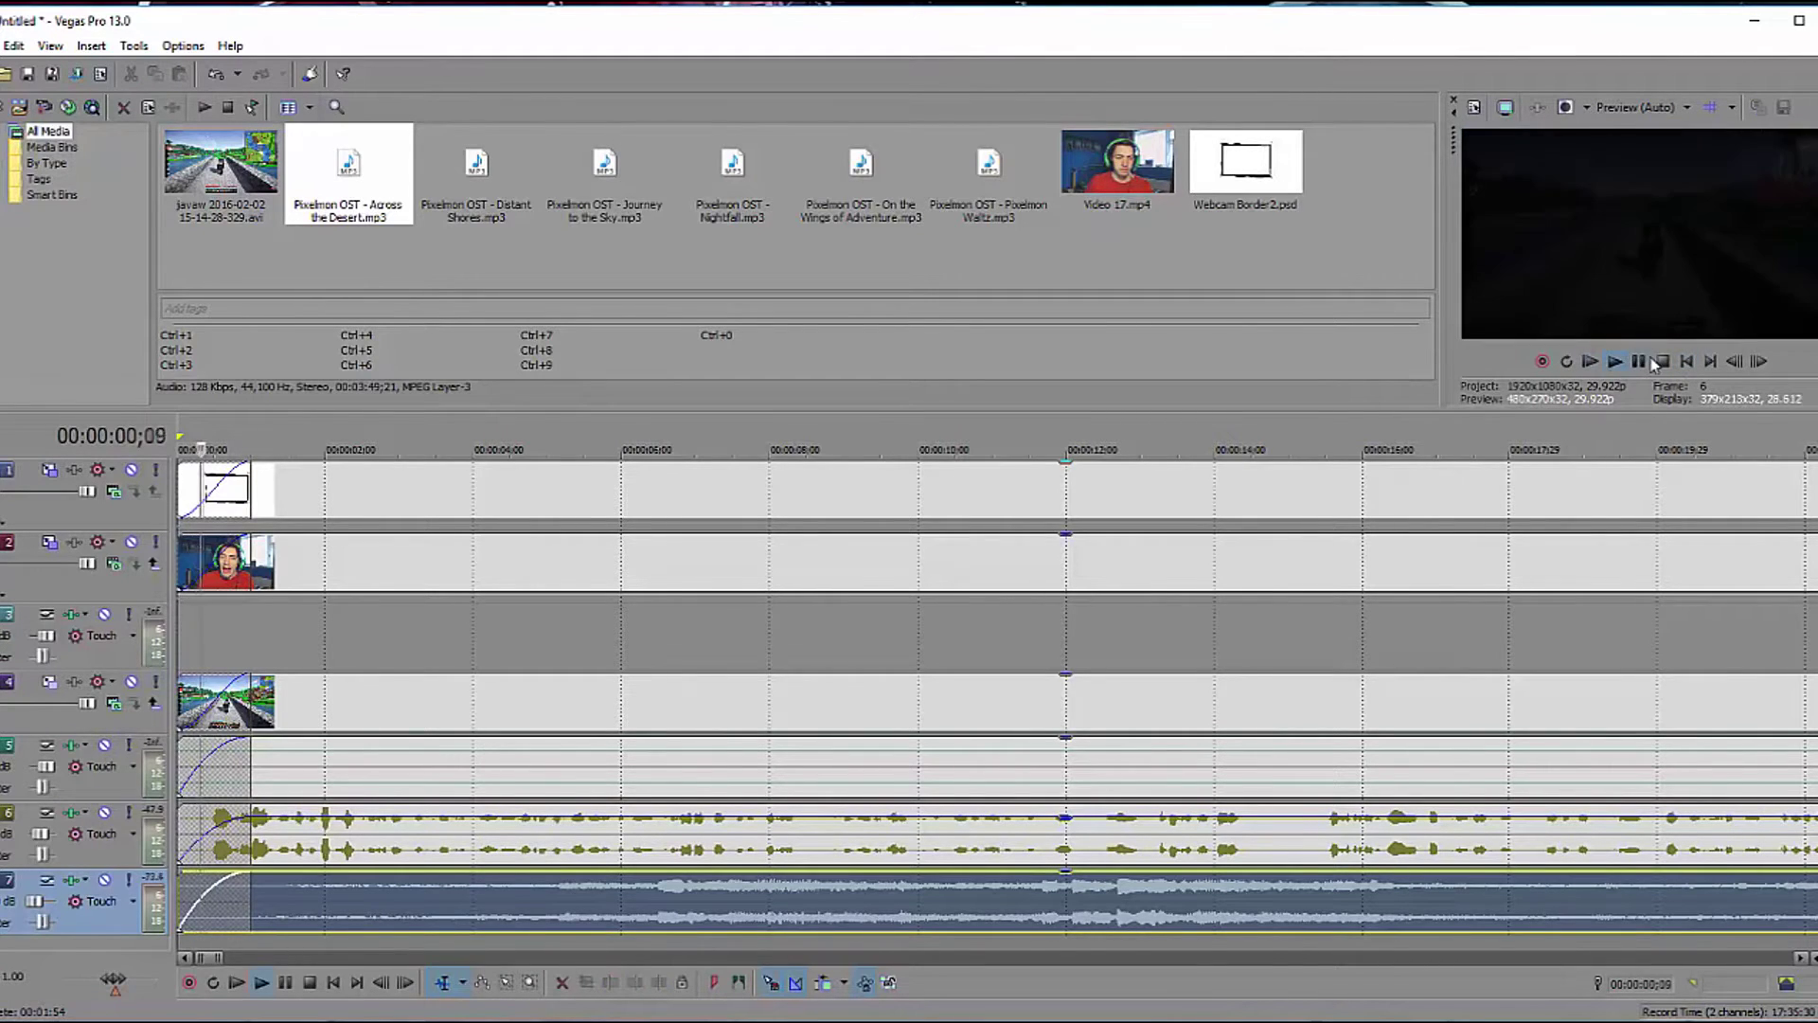
pyautogui.press('space')
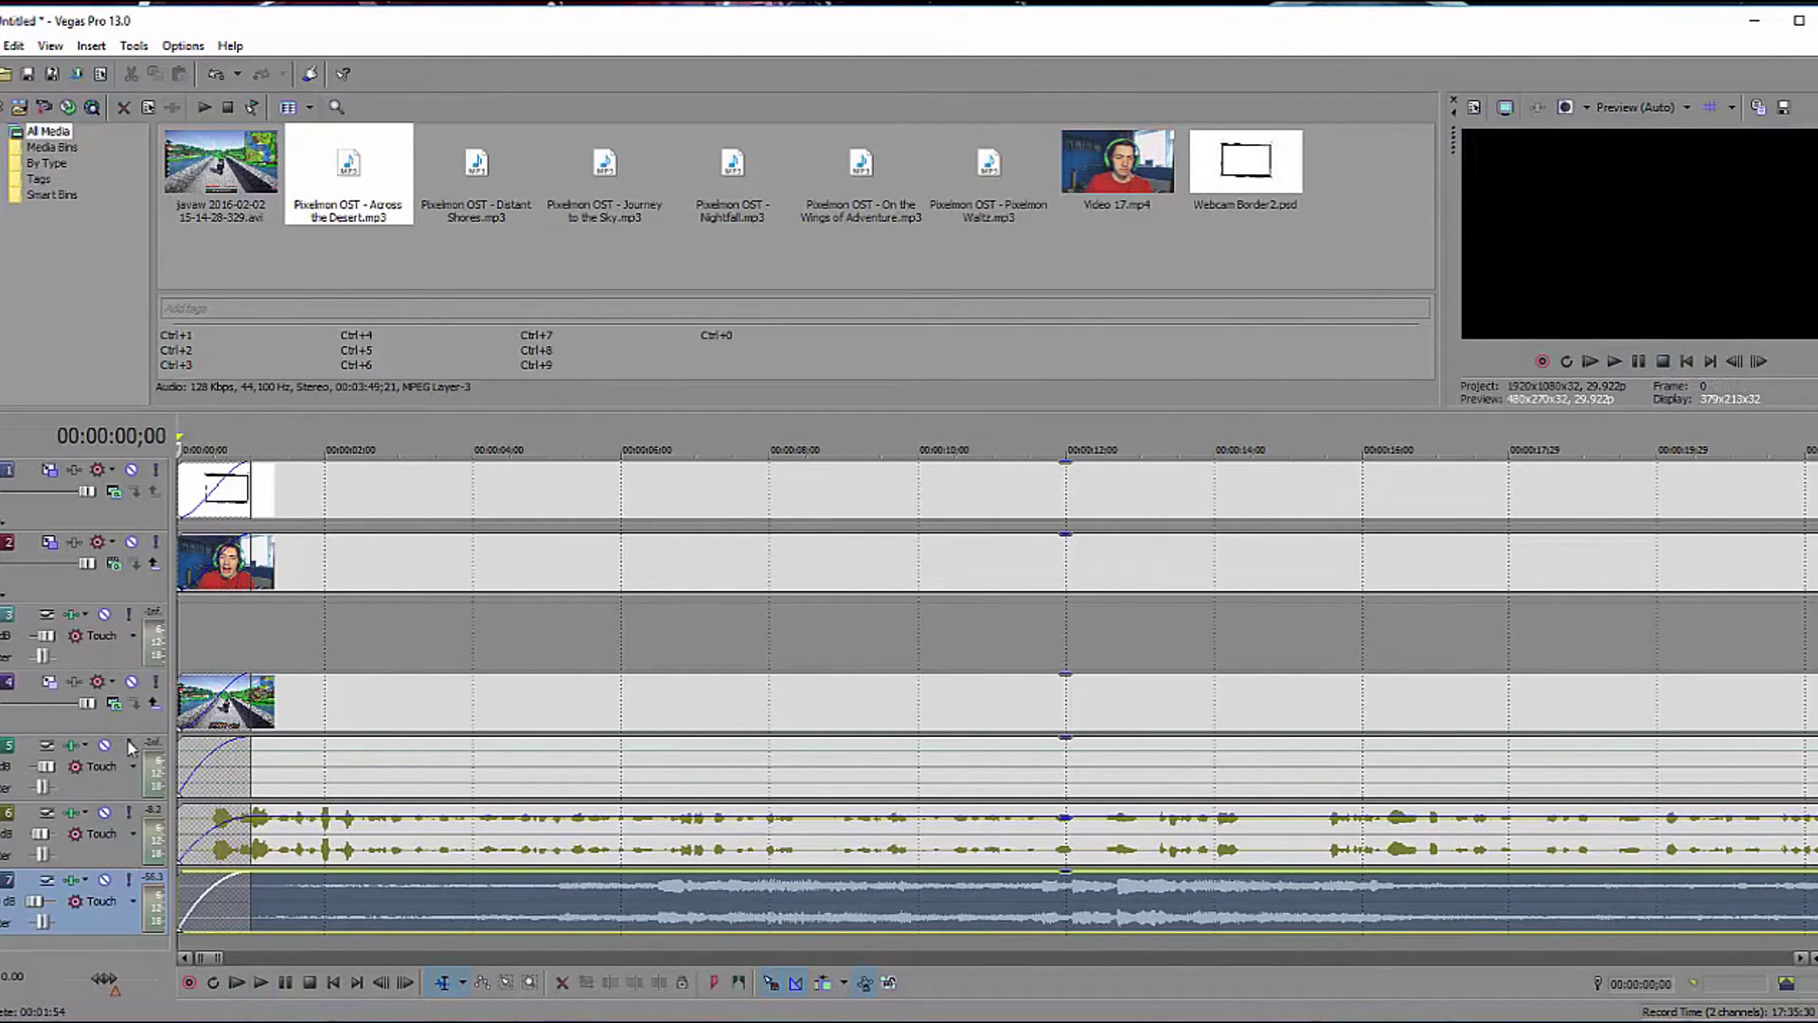
# Mute the commentary on track 6 and play the opening fade-in again without it.
pyautogui.click(105, 813)
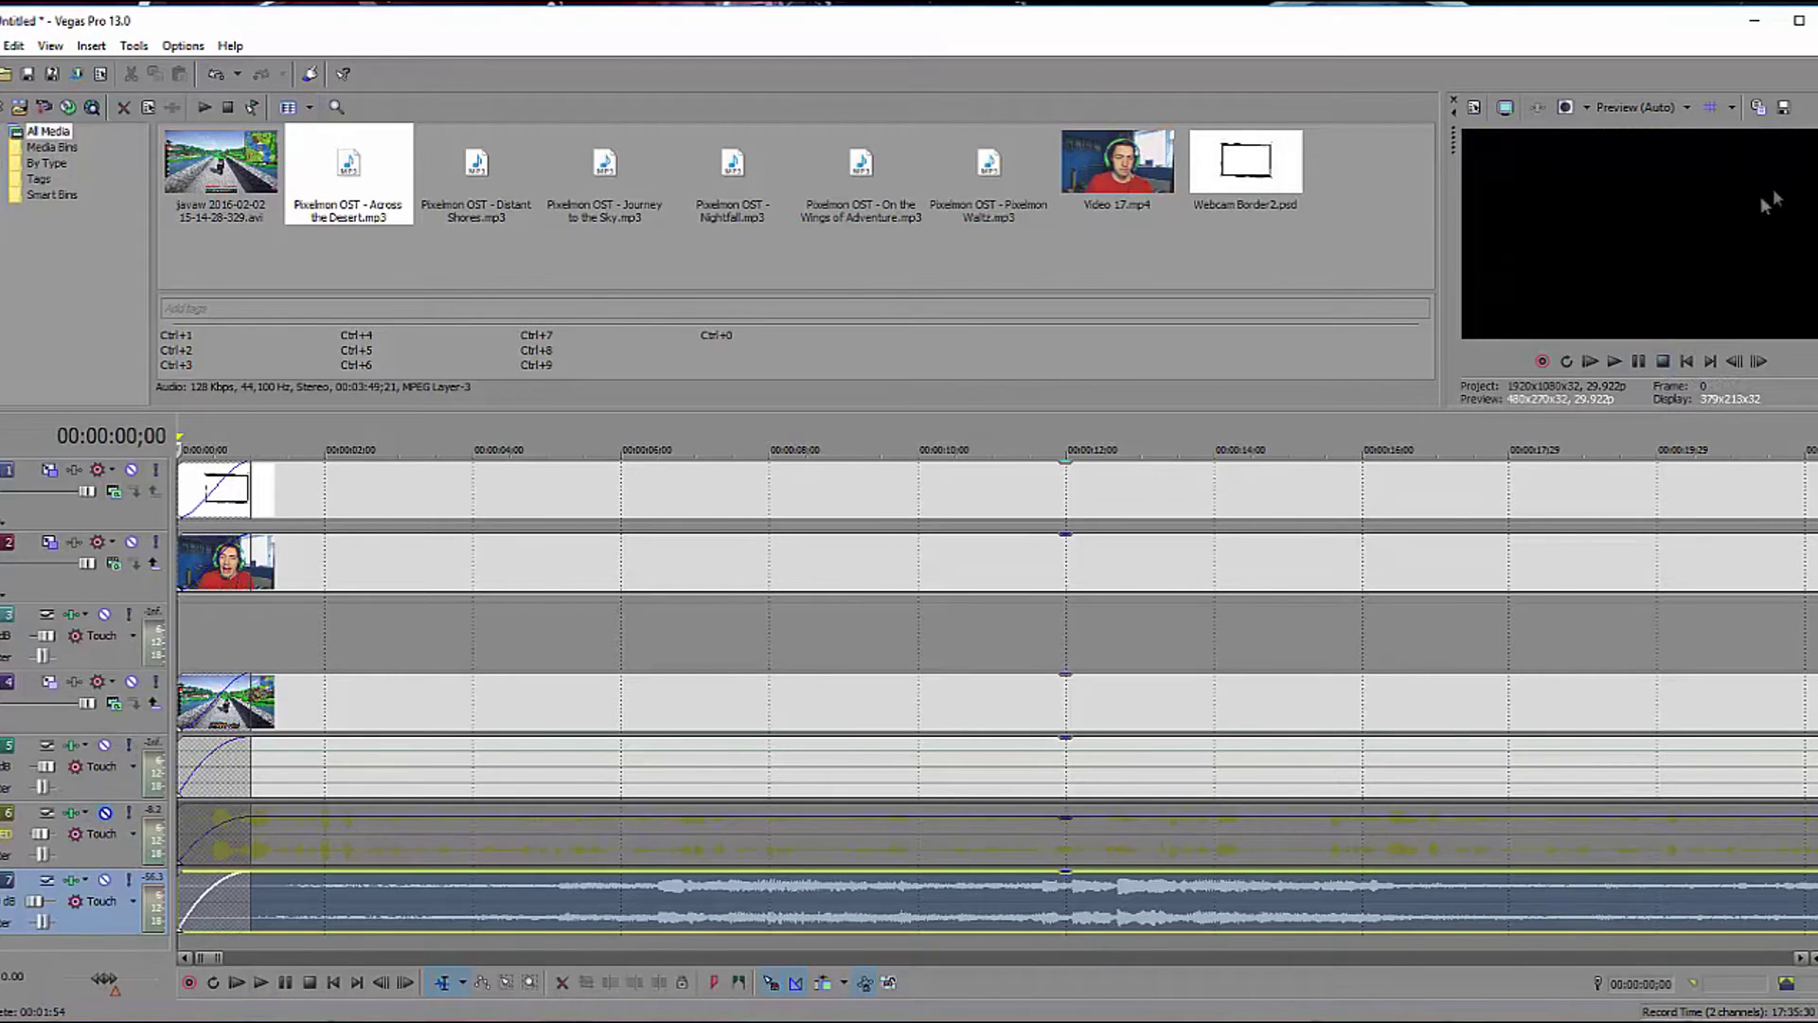
pyautogui.click(1613, 363)
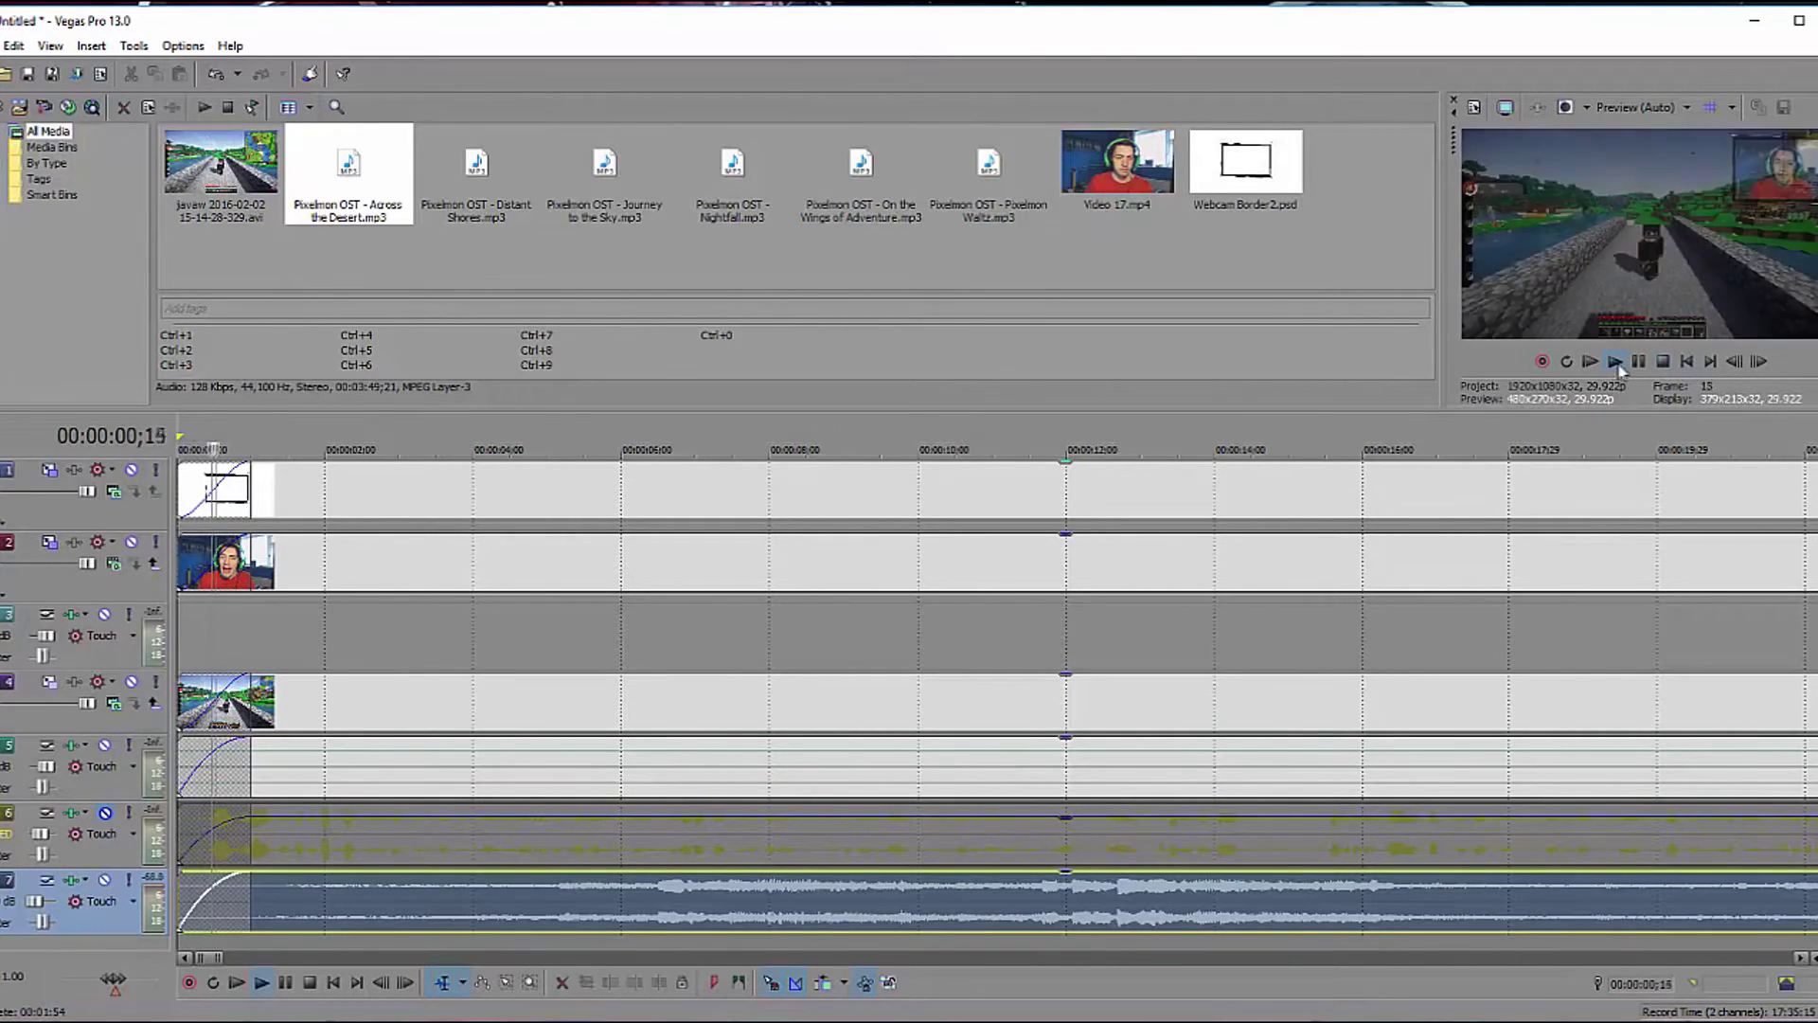
pyautogui.click(1671, 362)
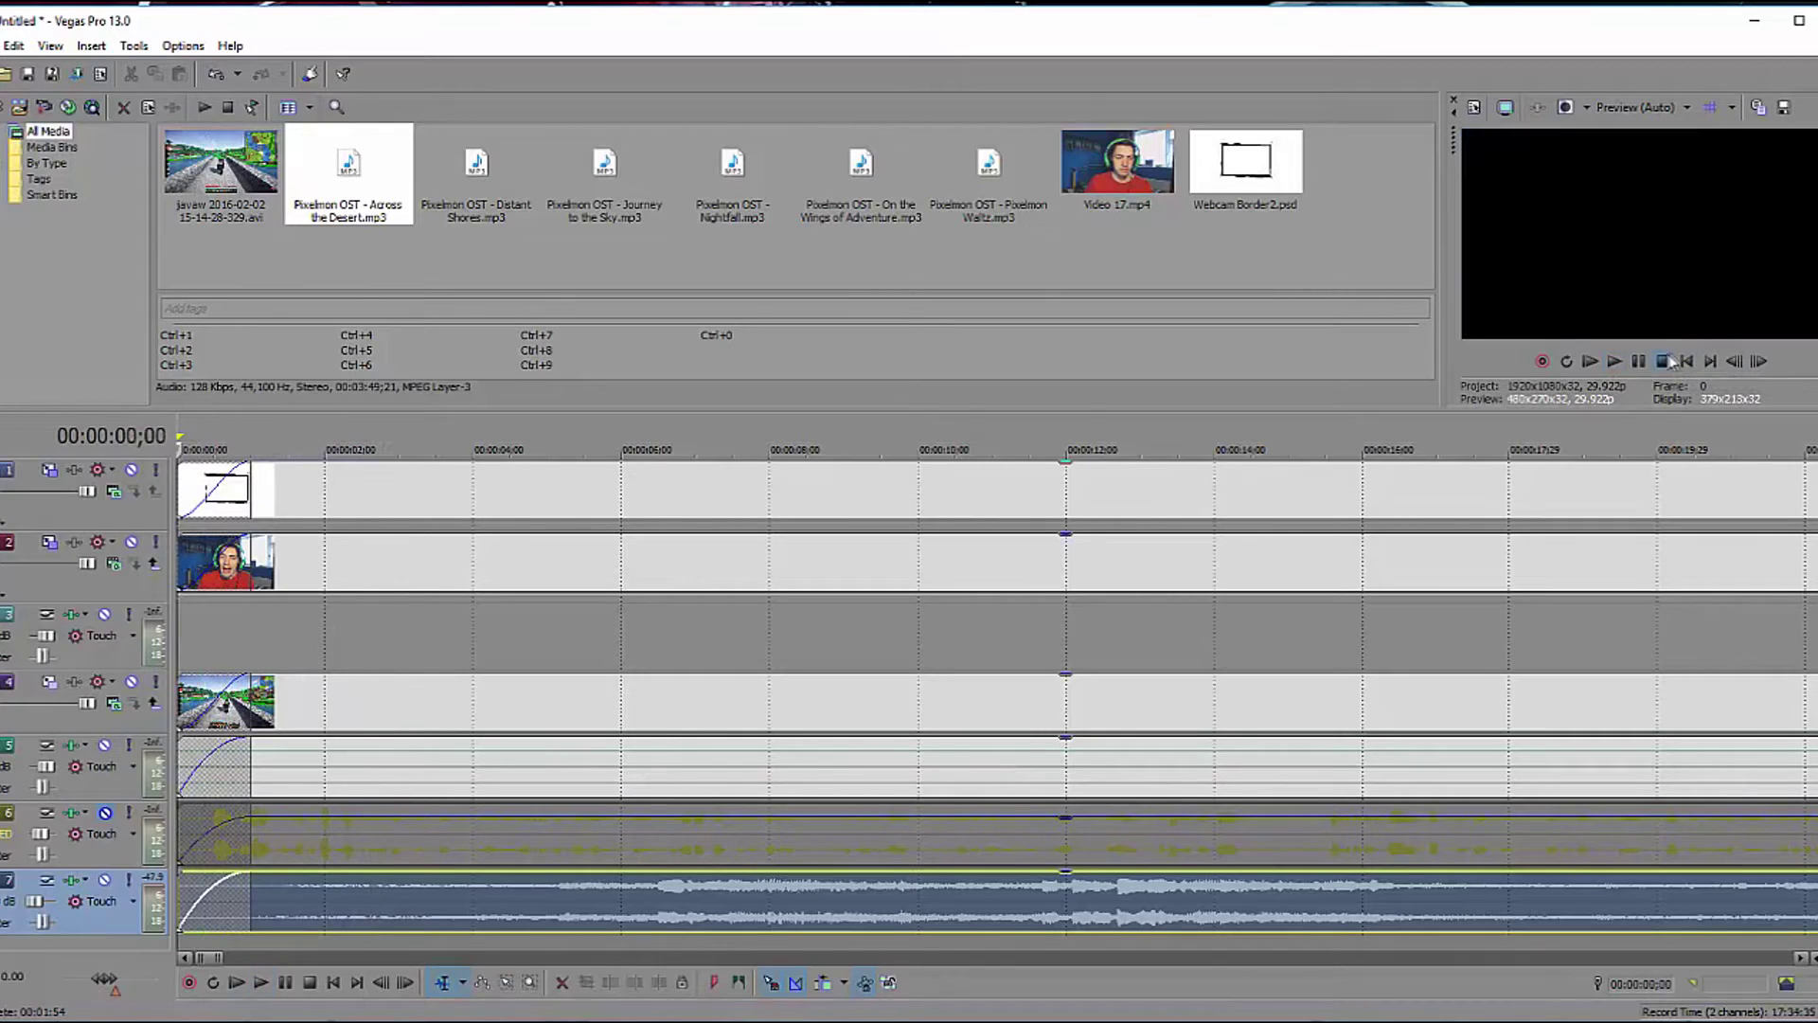
# Unmute the commentary on track 6 and overlap the second music clip with the end of the first near 3:48.
pyautogui.click(119, 816)
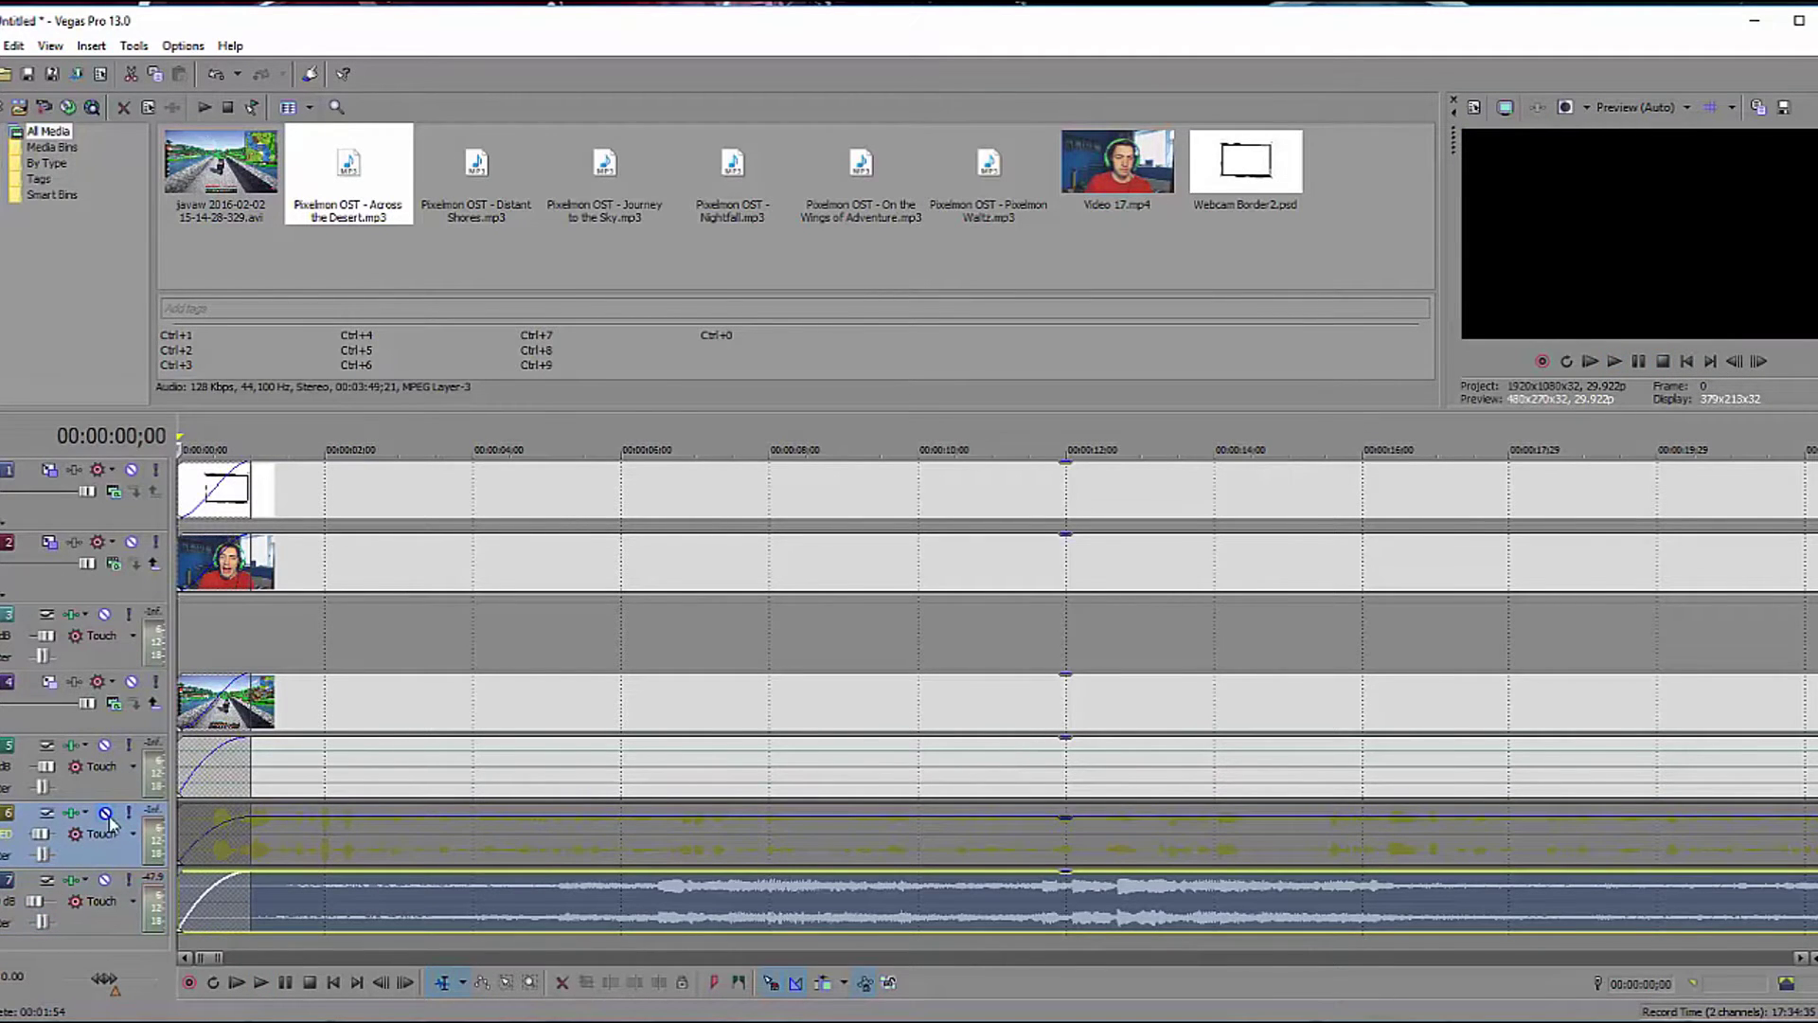
pyautogui.scroll(-10, 698, 549)
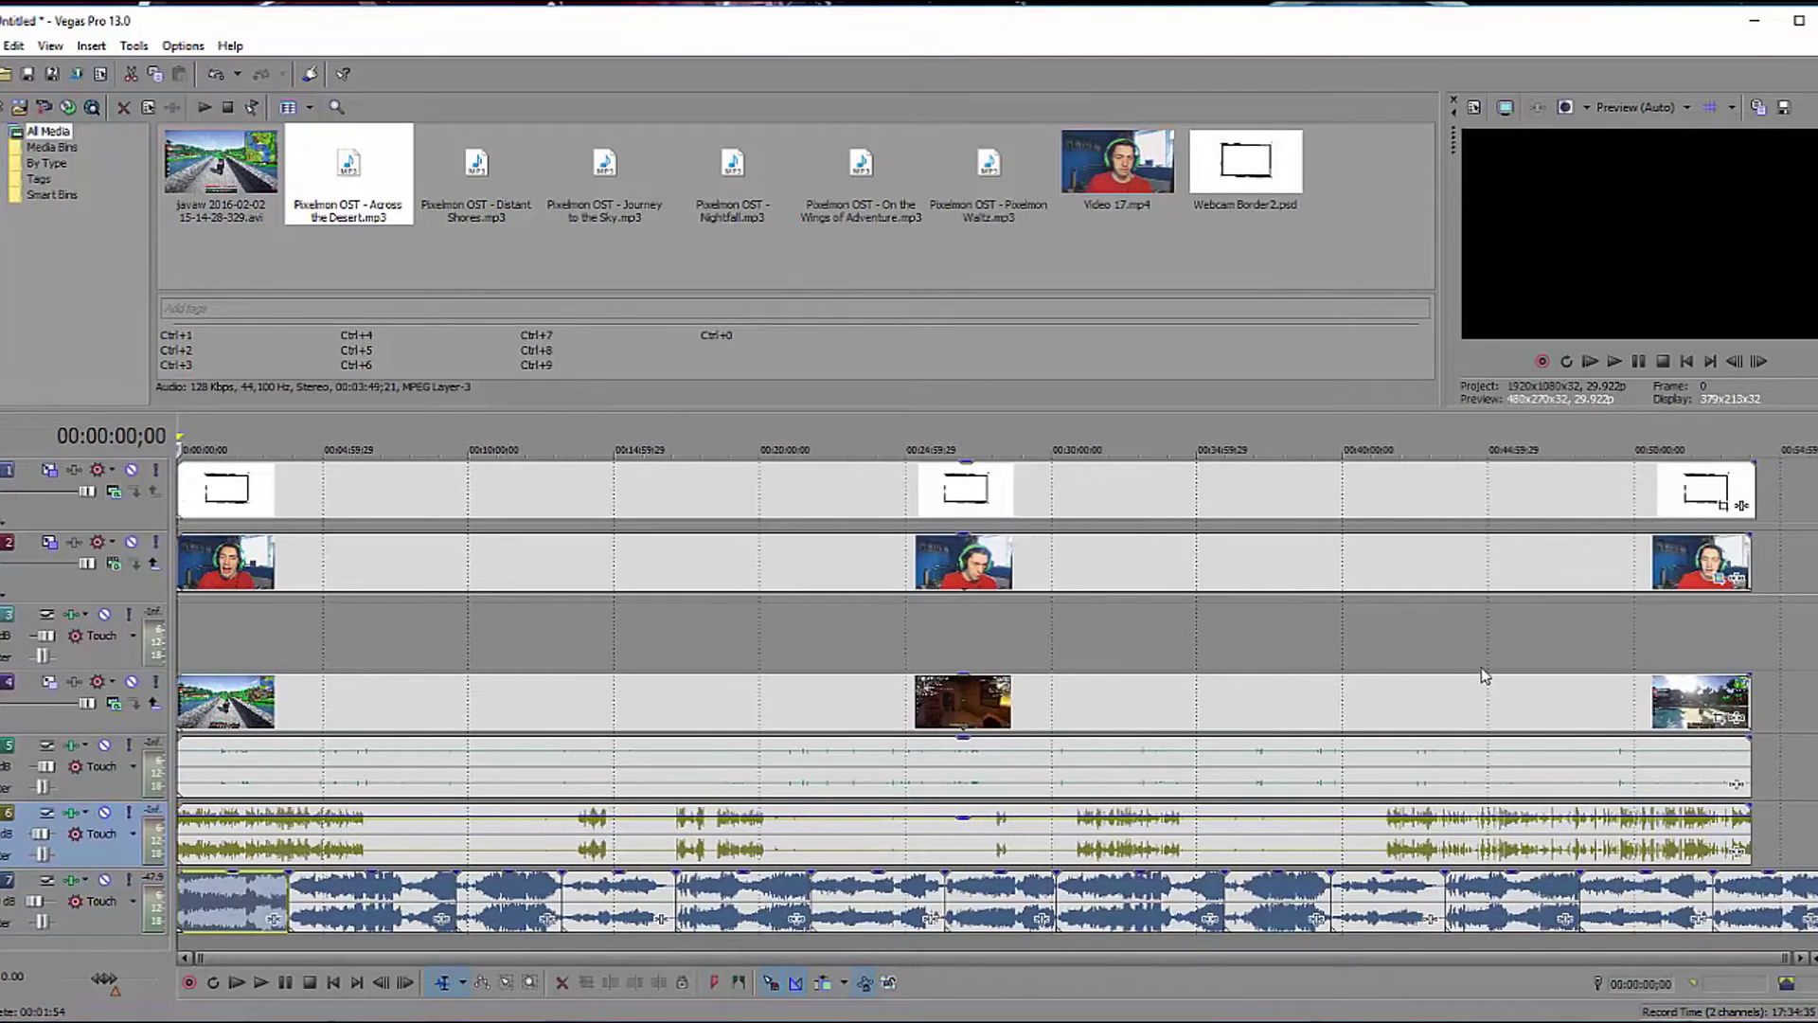
pyautogui.click(287, 890)
pyautogui.scroll(8, 287, 890)
pyautogui.moveTo(1213, 879); pyautogui.dragTo(1176, 876)
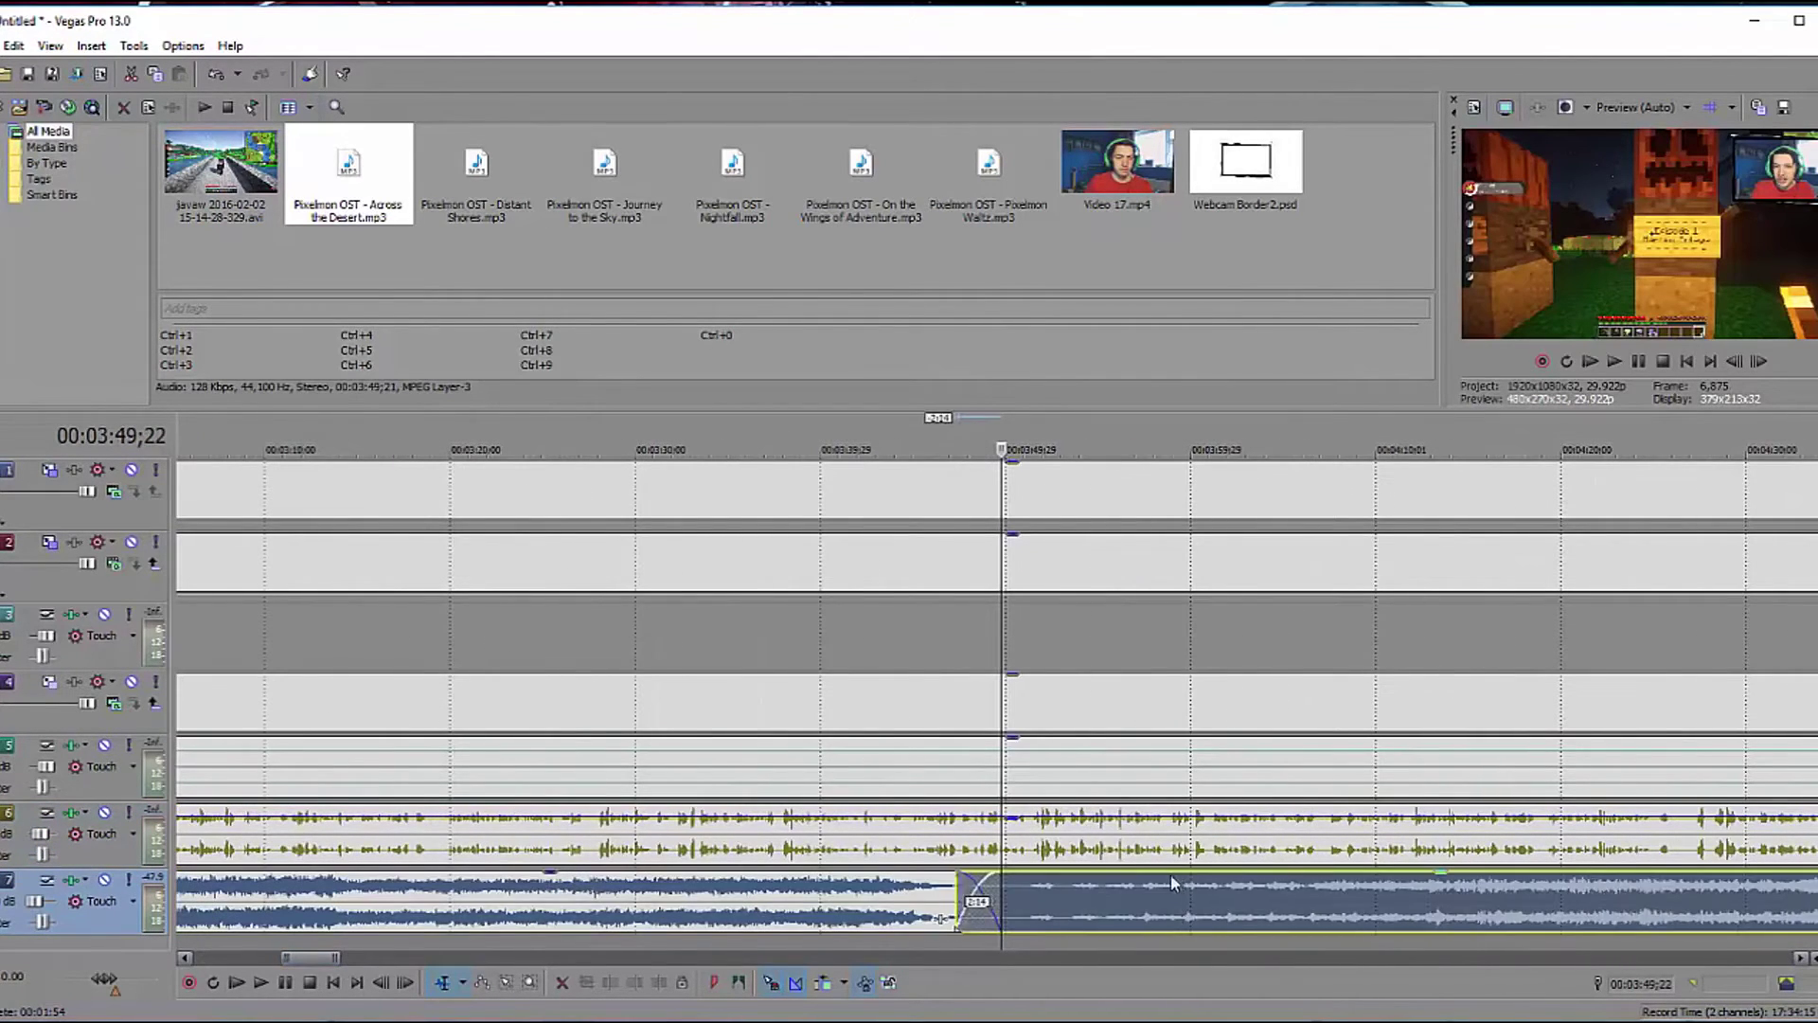
# Slide the third music clip over the end of the second near 9:30 to create a short crossfade.
pyautogui.scroll(-5, 1174, 882)
pyautogui.click(1177, 900)
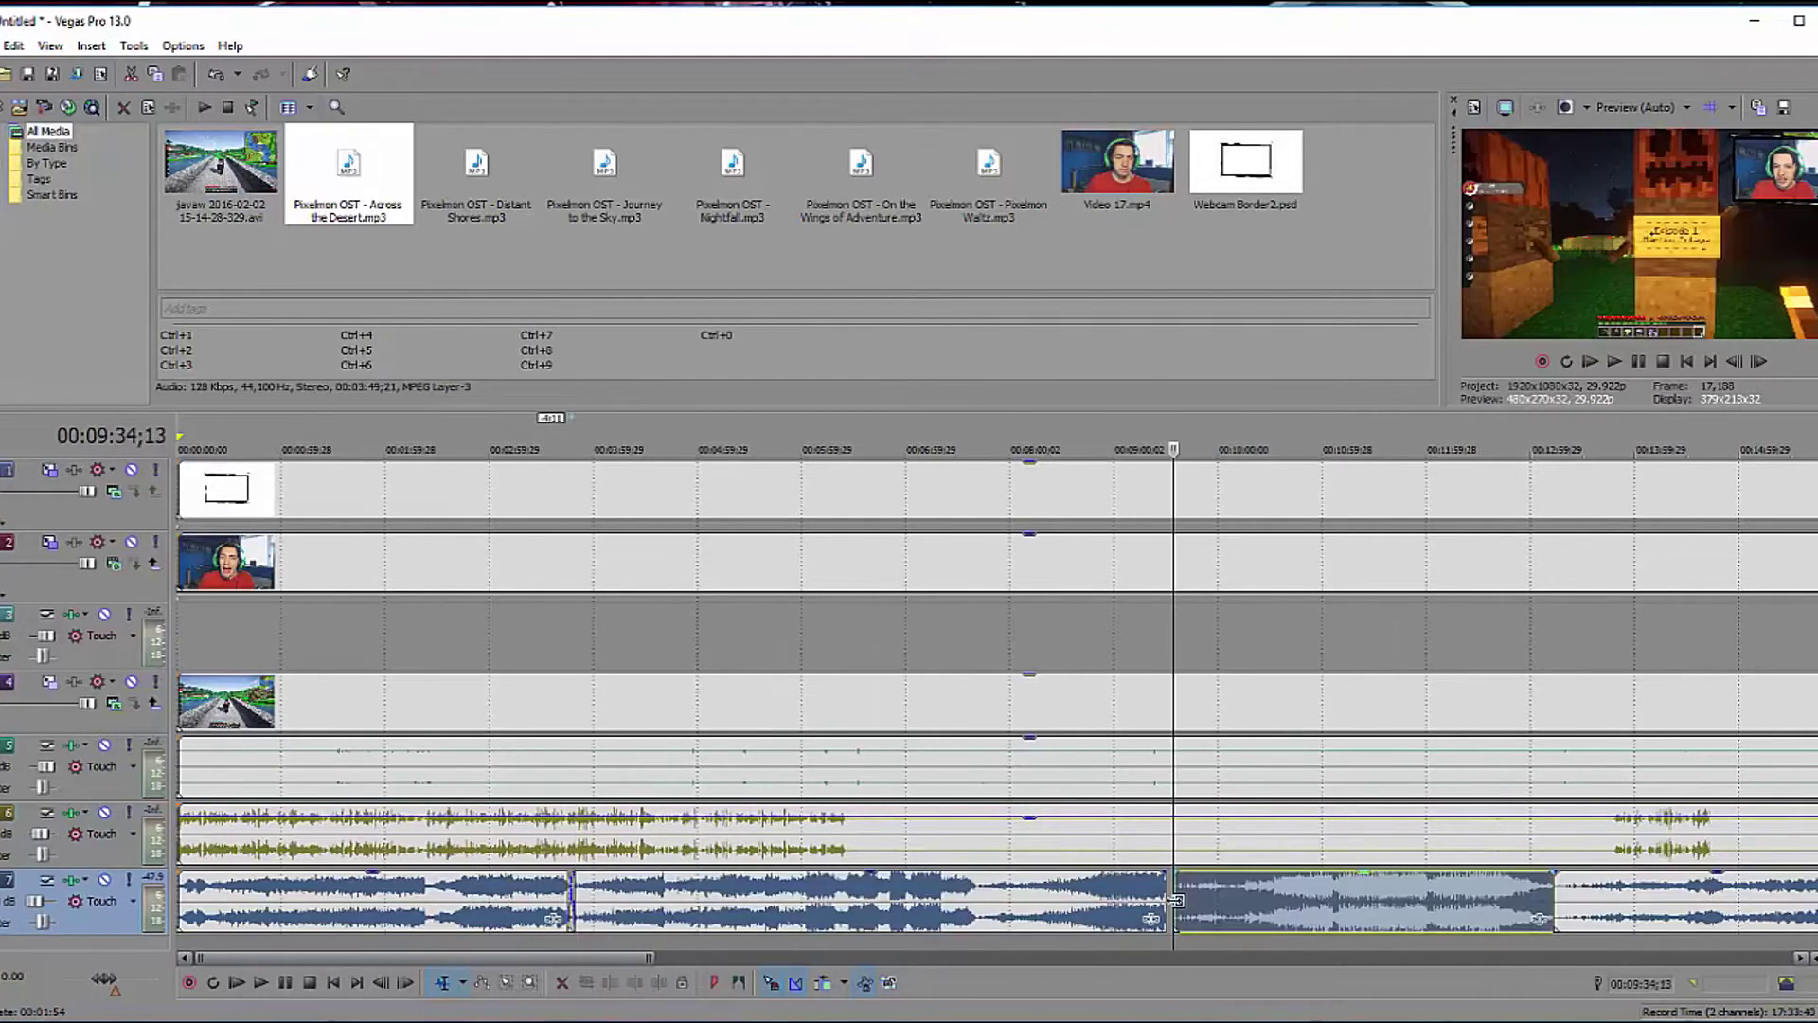
pyautogui.scroll(4, 1176, 900)
pyautogui.moveTo(1176, 900); pyautogui.dragTo(1083, 898)
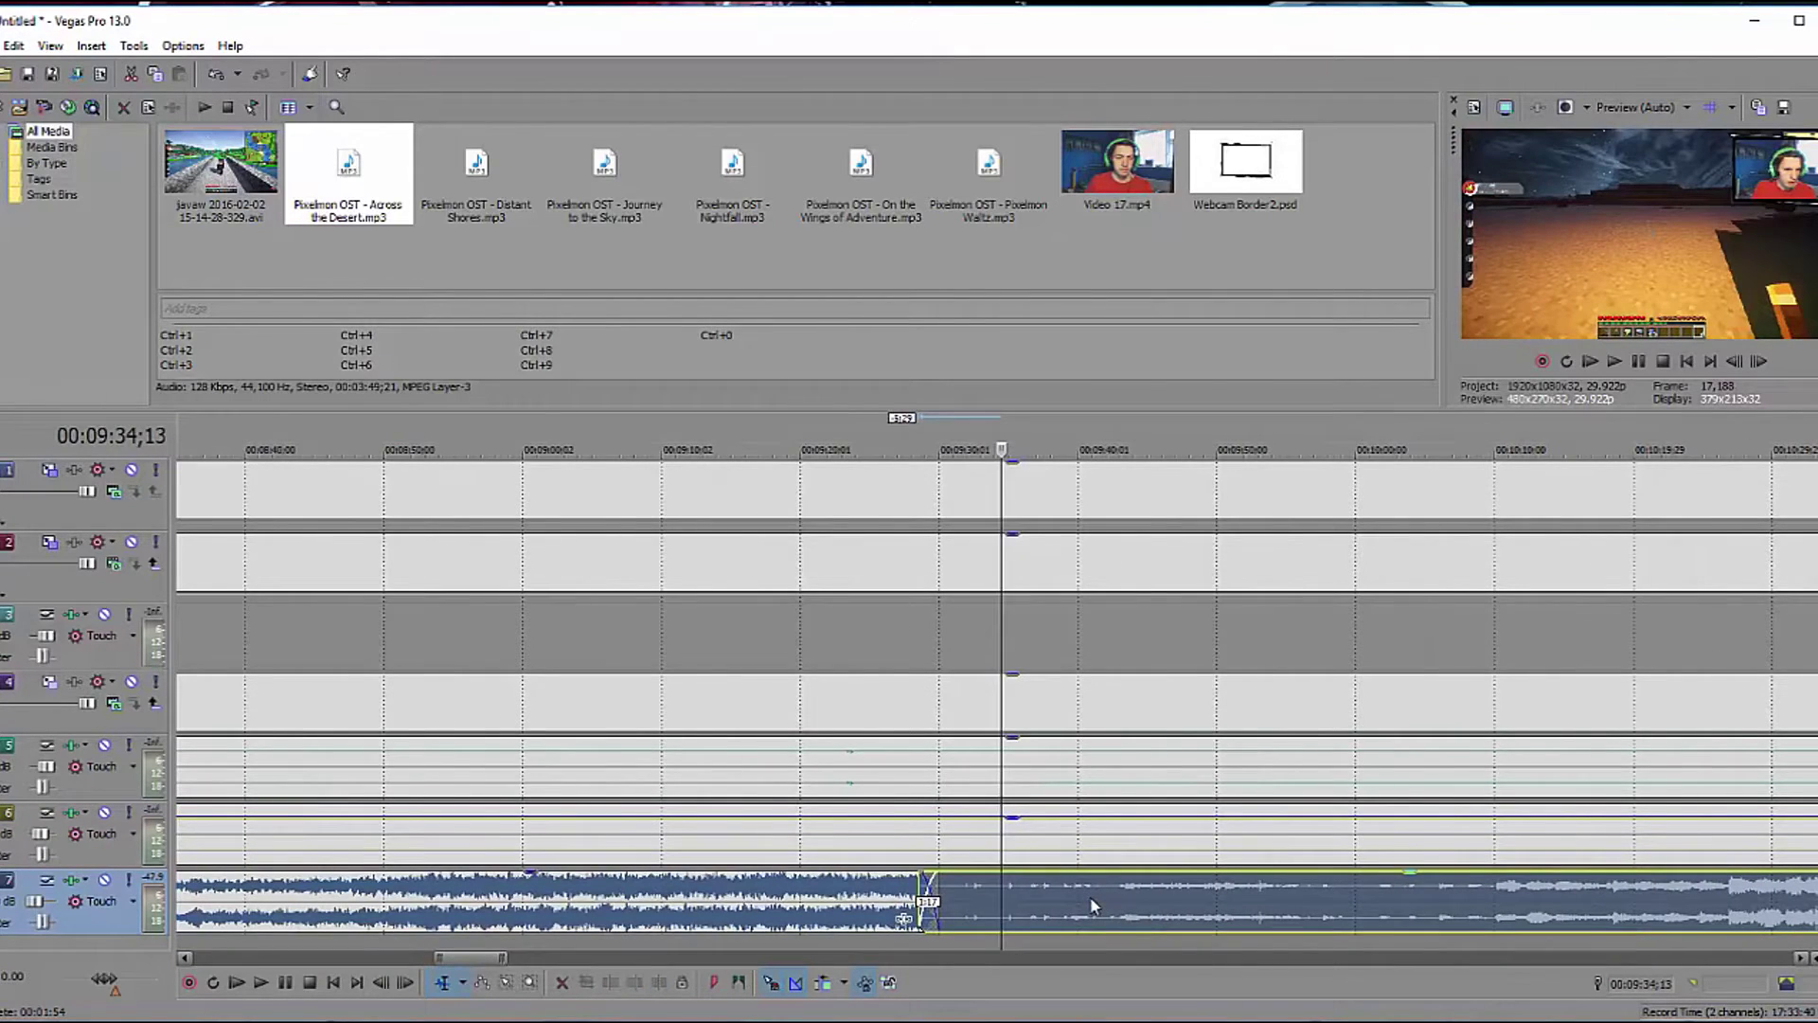
# Slide the fourth music clip over the end of the third near 13:00 for a crossfade of about five seconds.
pyautogui.scroll(-5, 1094, 906)
pyautogui.click(1088, 909)
pyautogui.scroll(4, 1117, 908)
pyautogui.moveTo(1175, 907); pyautogui.dragTo(1094, 910)
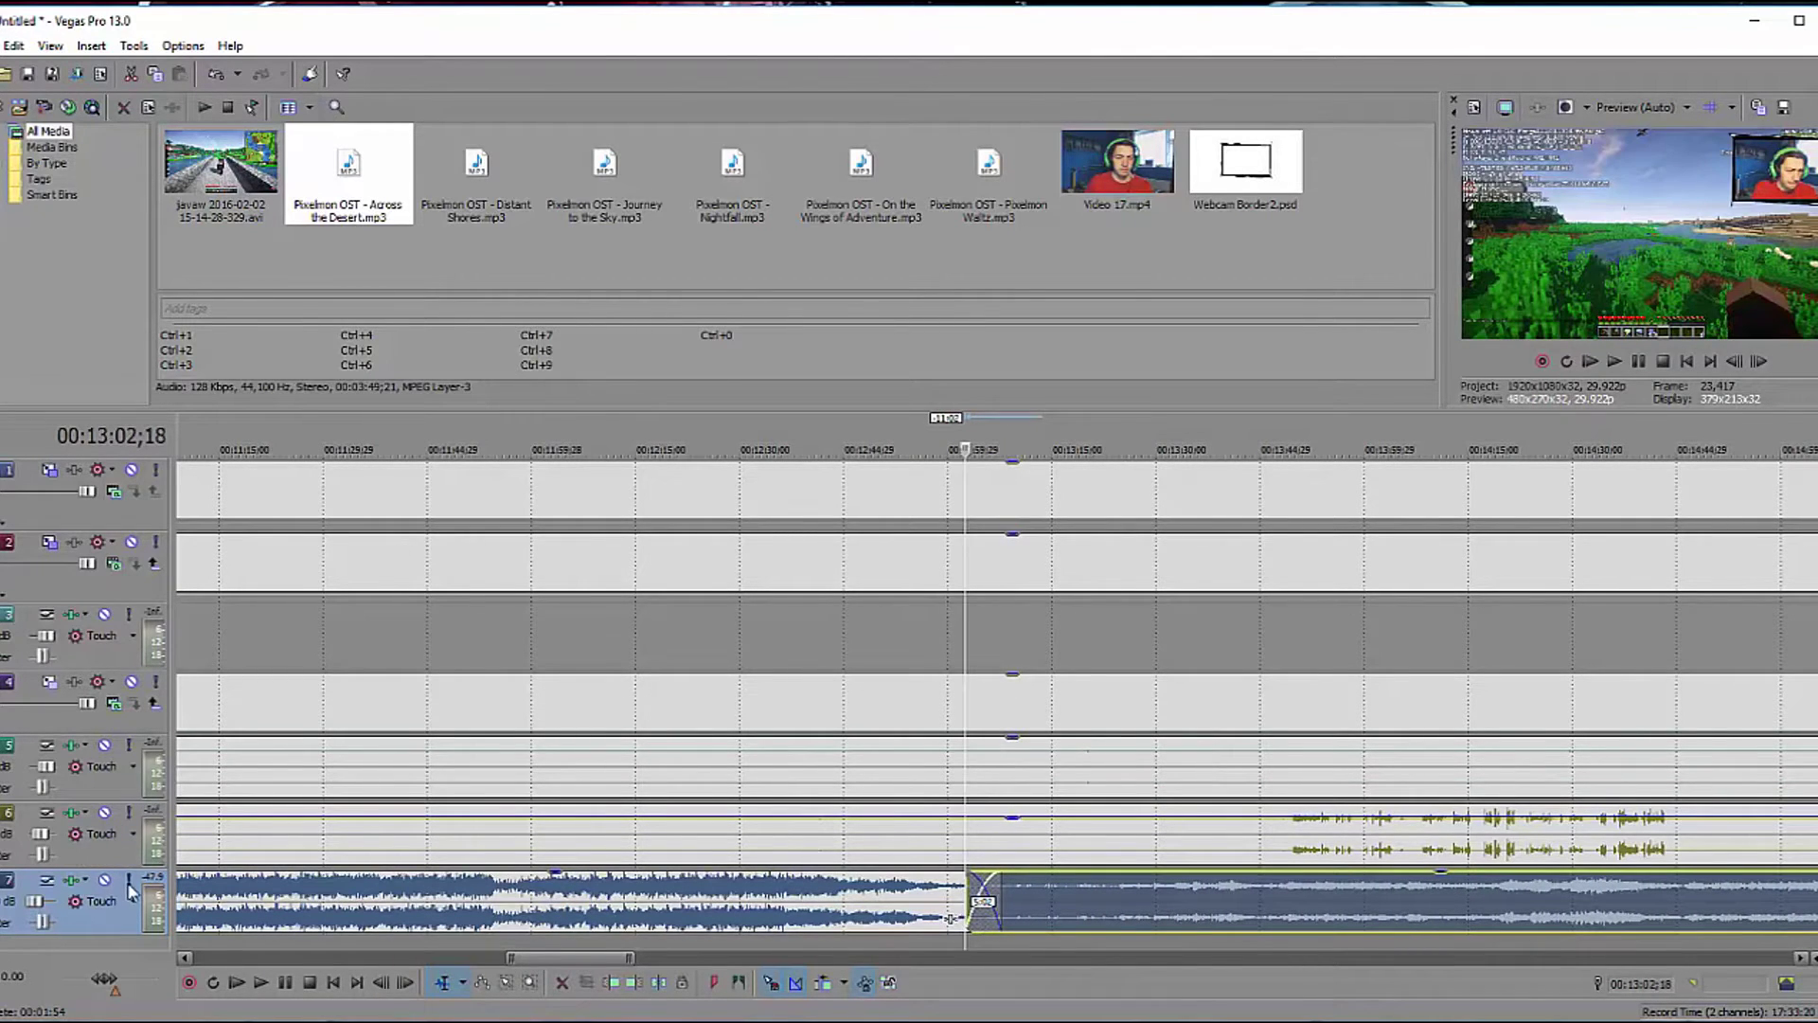
# Solo the music on track 7 and listen to the crossfades near 13:02 and 9:28.
pyautogui.click(130, 887)
pyautogui.click(1618, 369)
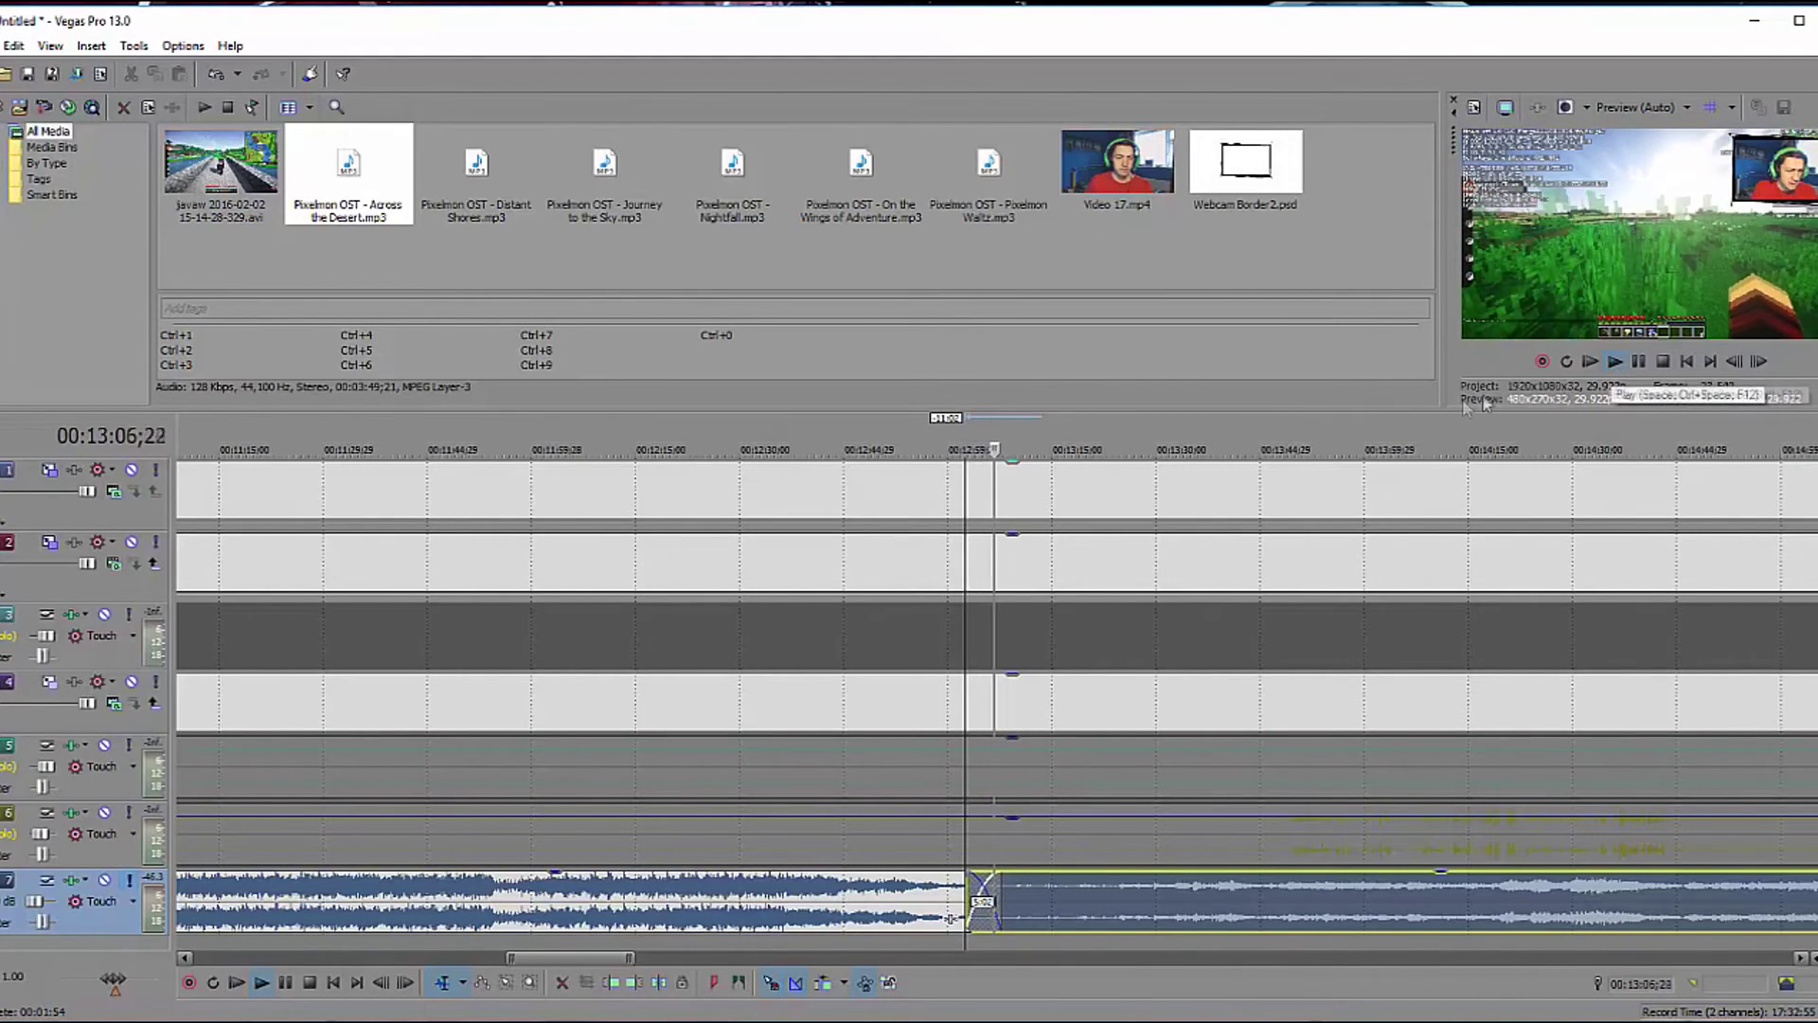
pyautogui.scroll(-2, 371, 887)
pyautogui.scroll(-1, 371, 887)
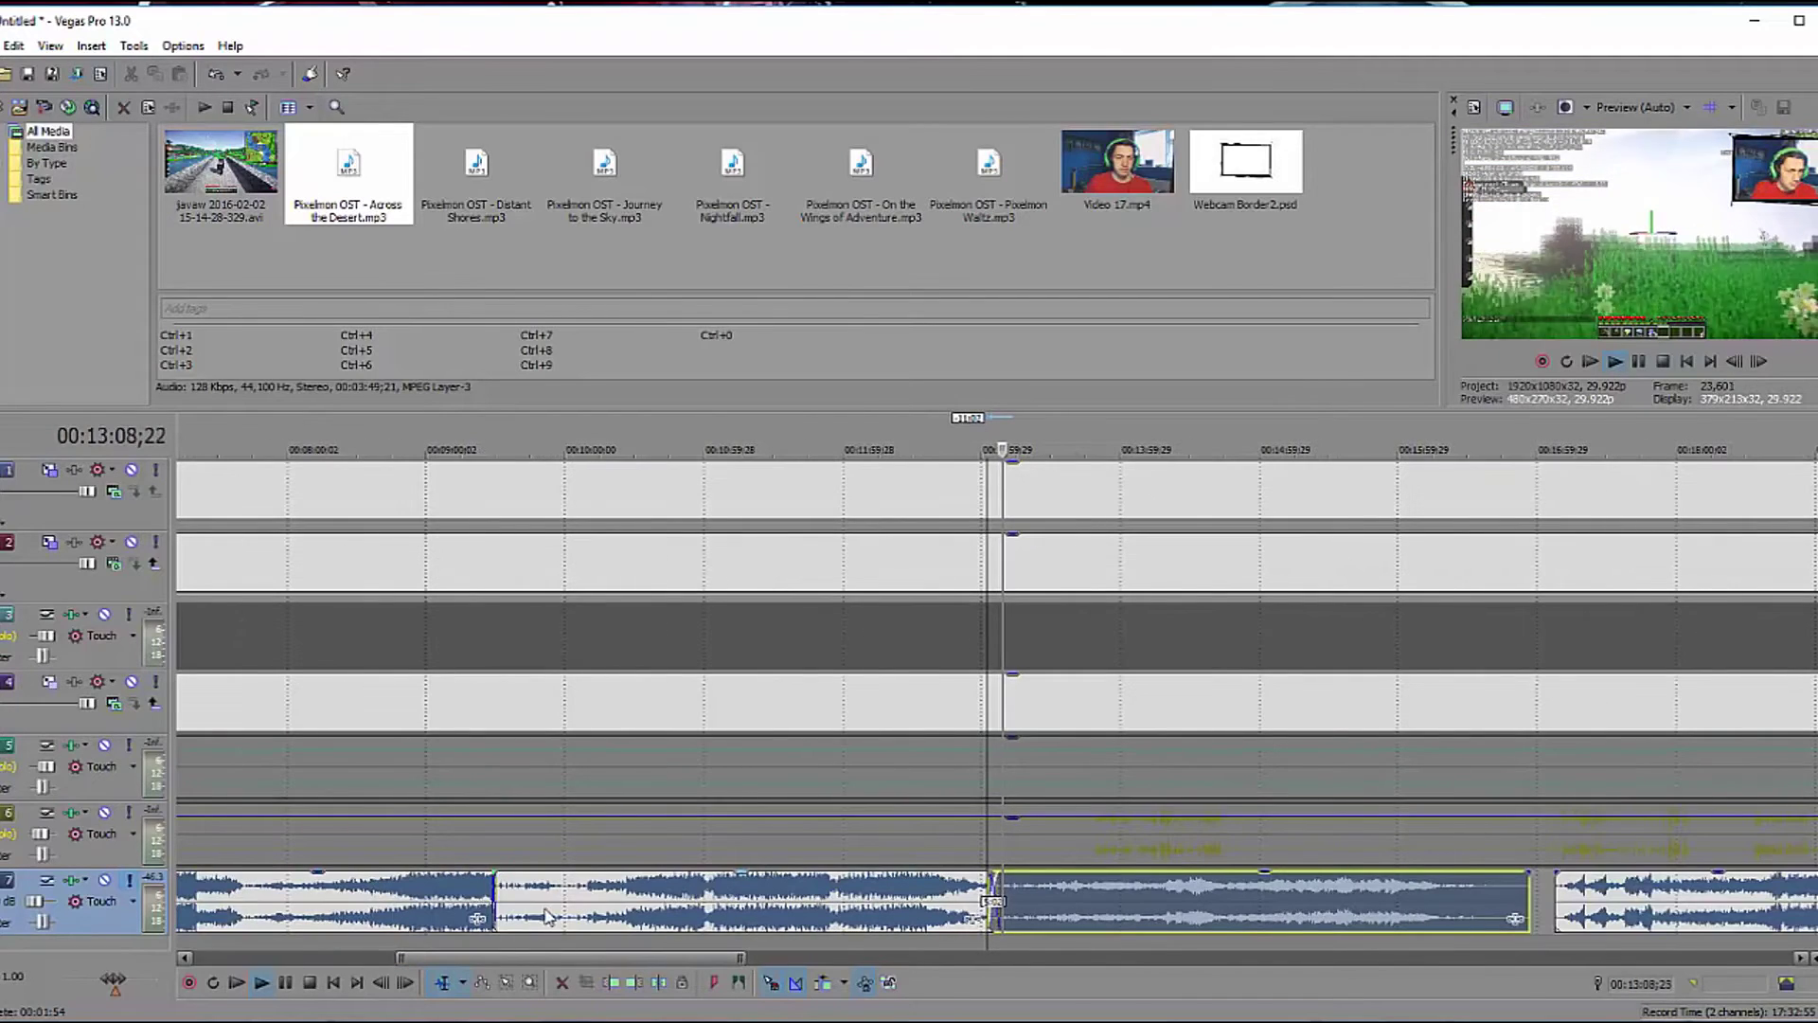
pyautogui.click(496, 907)
pyautogui.scroll(6, 498, 904)
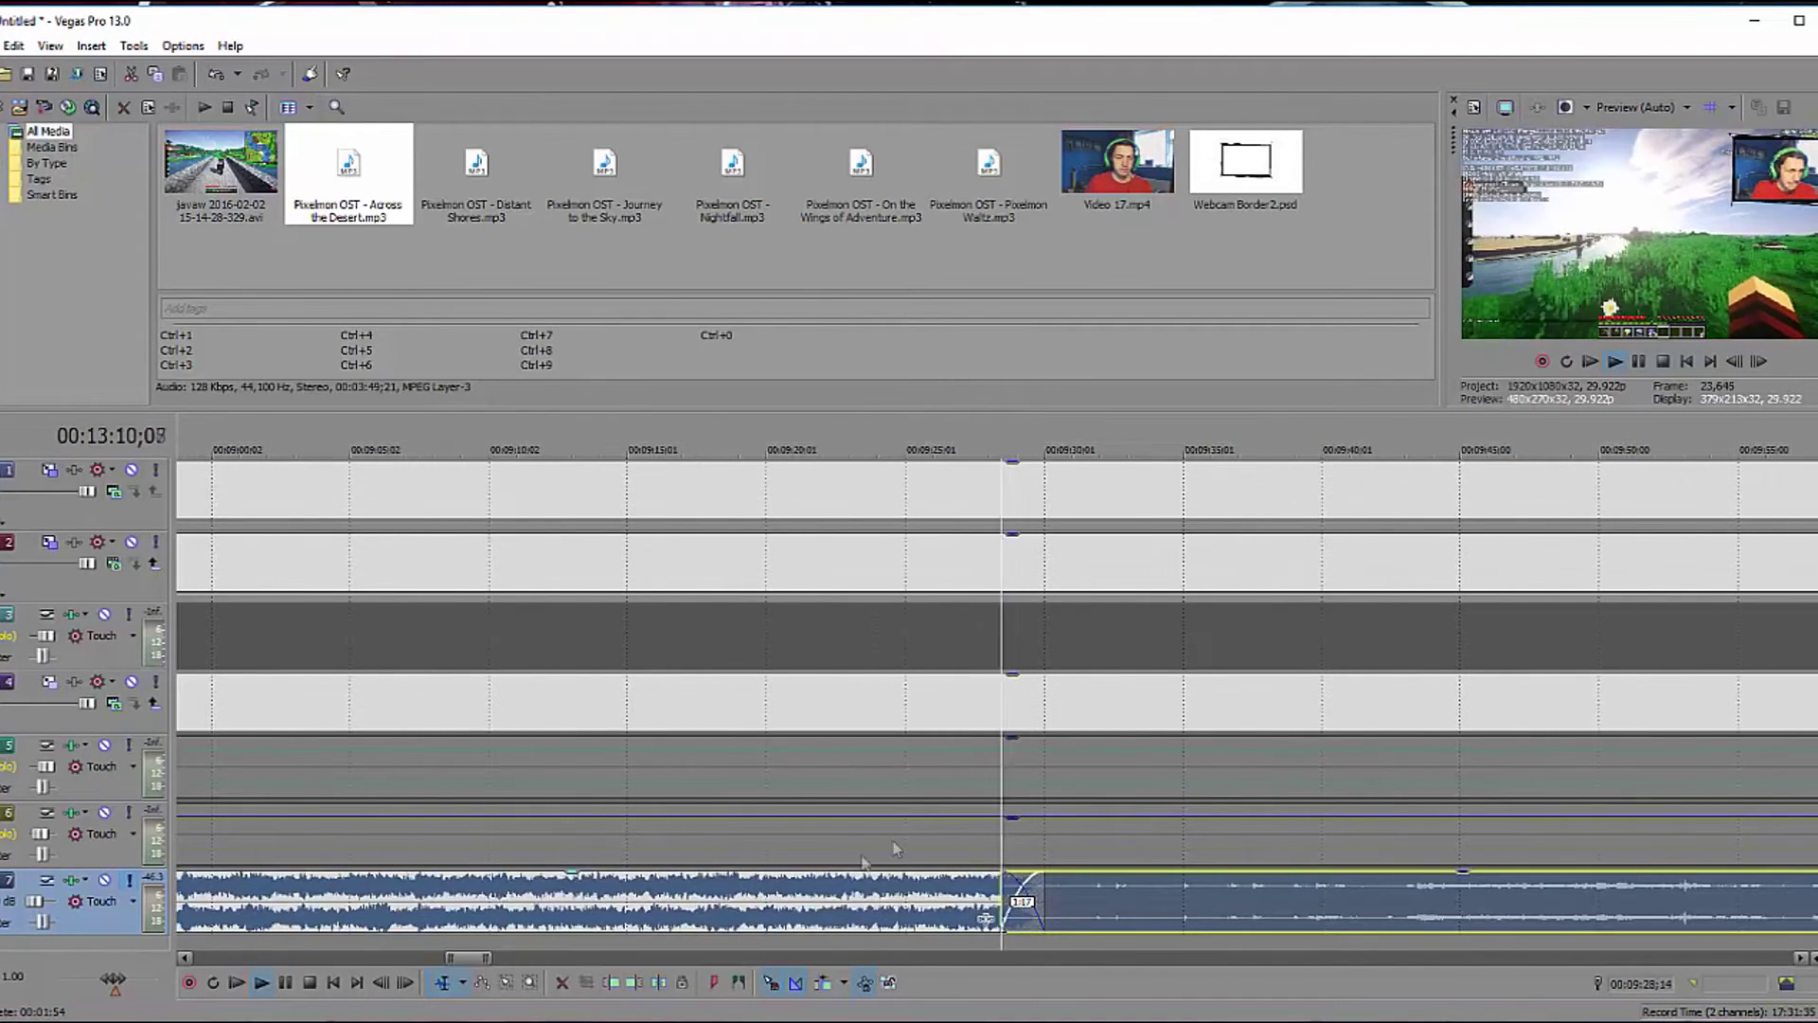
pyautogui.click(1616, 363)
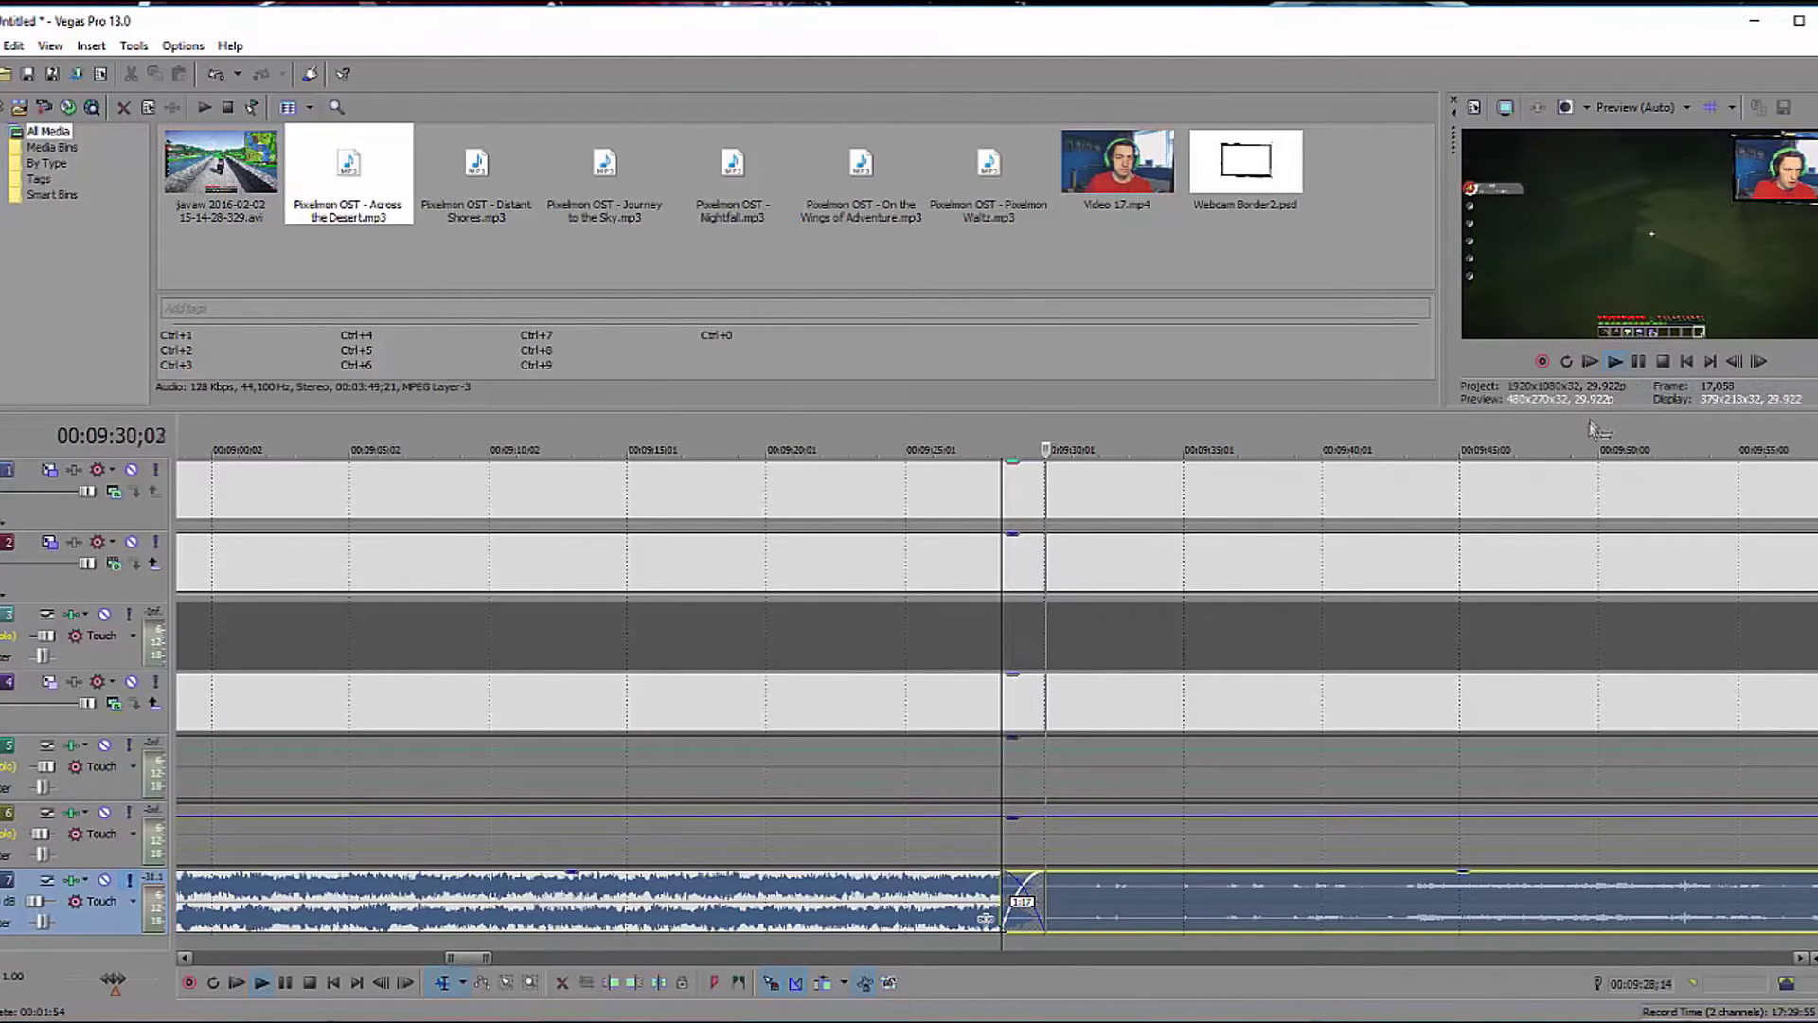
# Lengthen the music crossfade near 9:28 to about three seconds and play it, and also lengthen the crossfade near 13:00.
pyautogui.moveTo(1175, 899); pyautogui.dragTo(1123, 899)
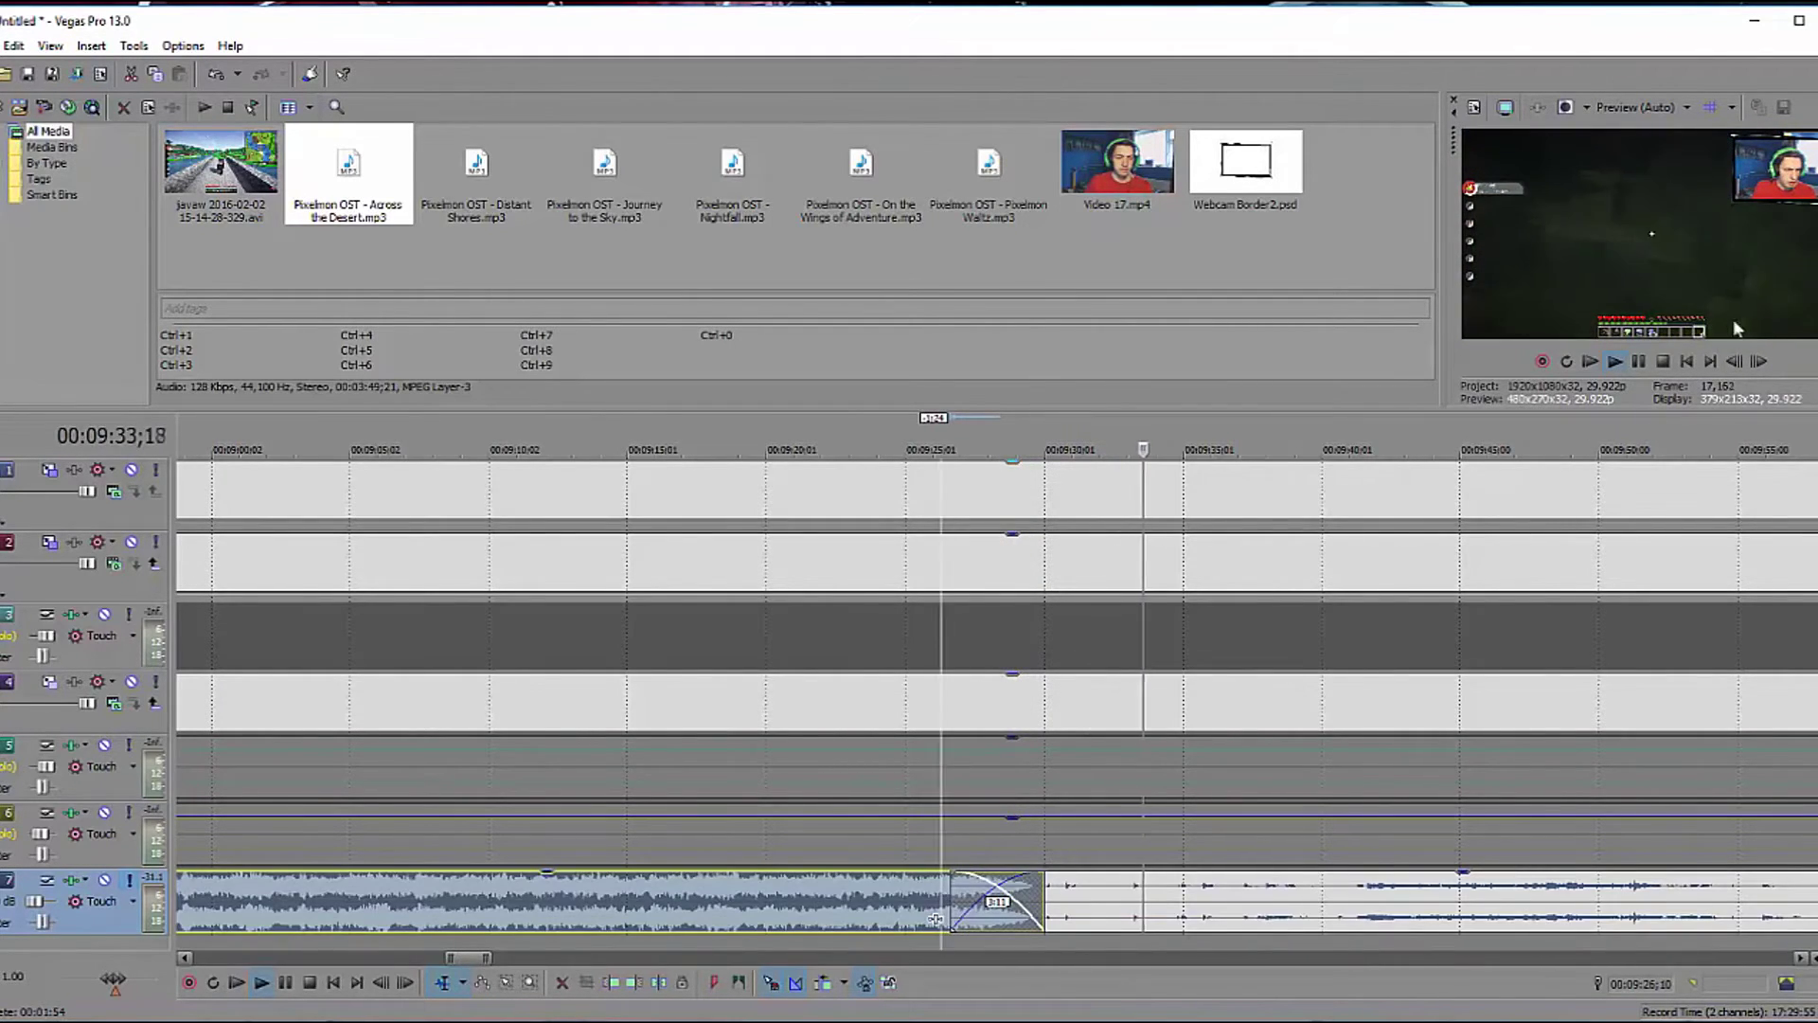
pyautogui.click(1616, 364)
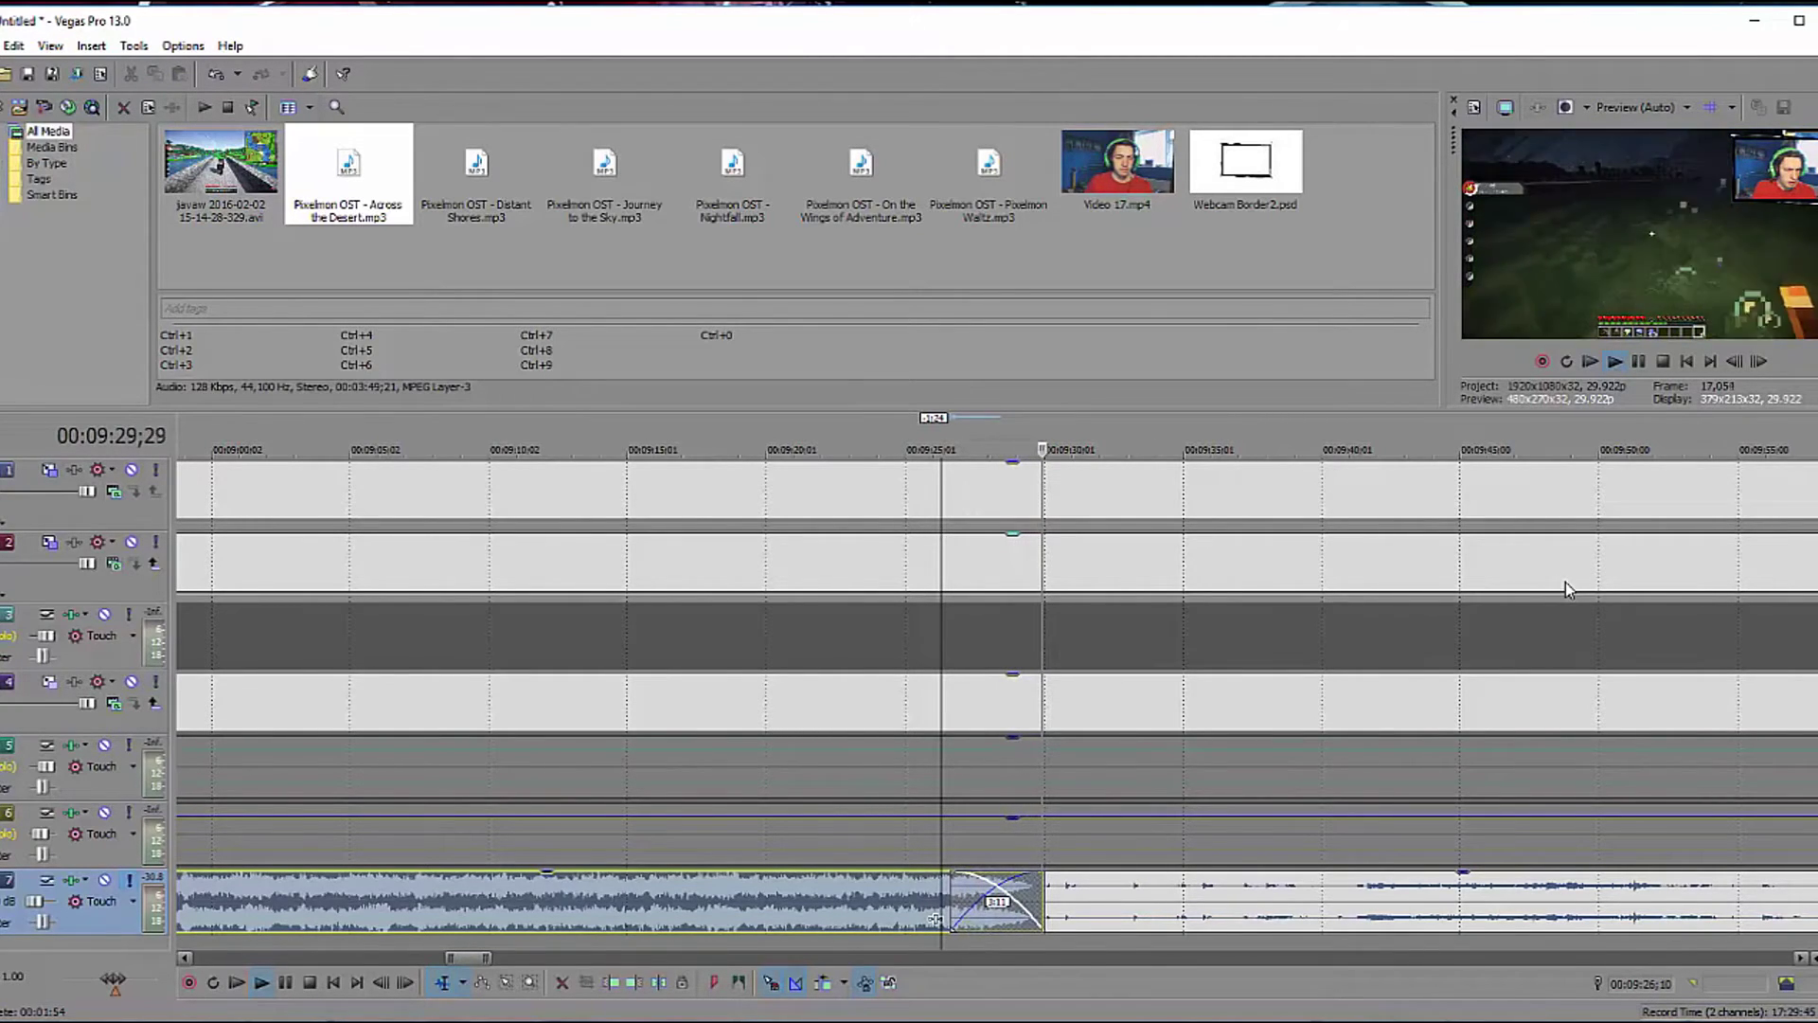
pyautogui.scroll(-8, 1565, 581)
pyautogui.scroll(-4, 1450, 686)
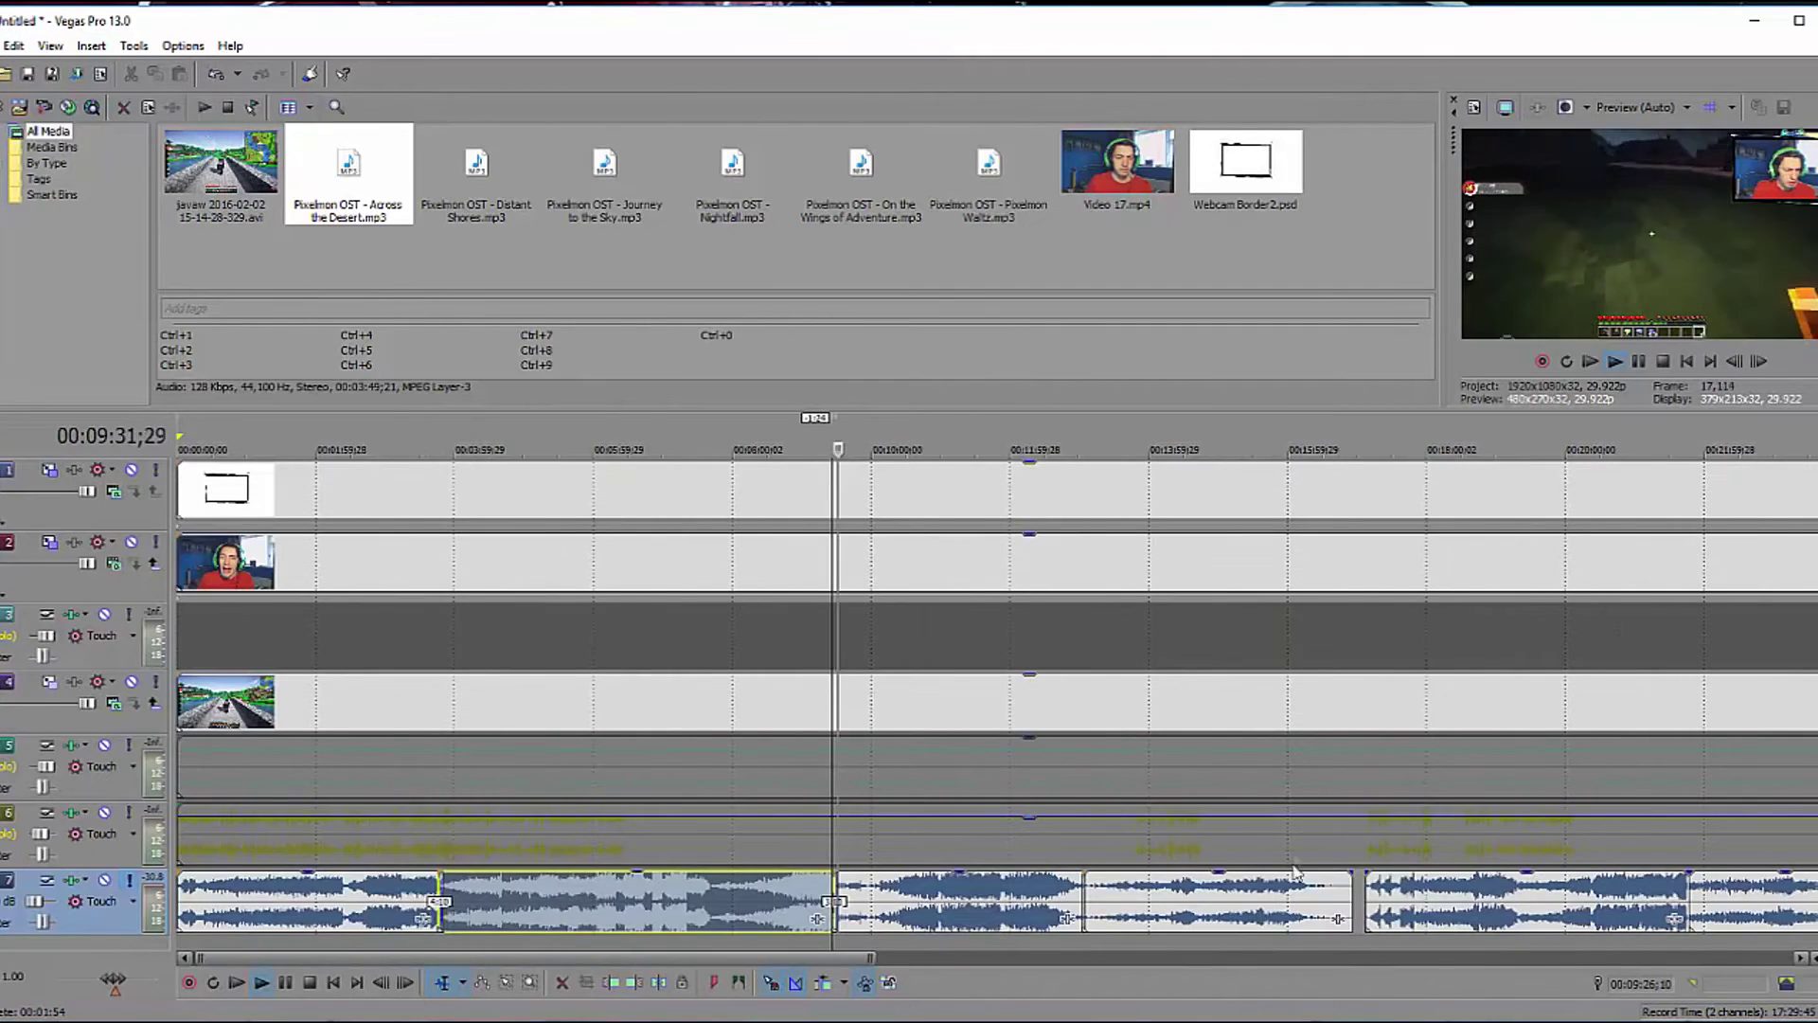
pyautogui.click(1087, 893)
pyautogui.scroll(8, 1108, 893)
pyautogui.moveTo(1106, 882); pyautogui.dragTo(1061, 888)
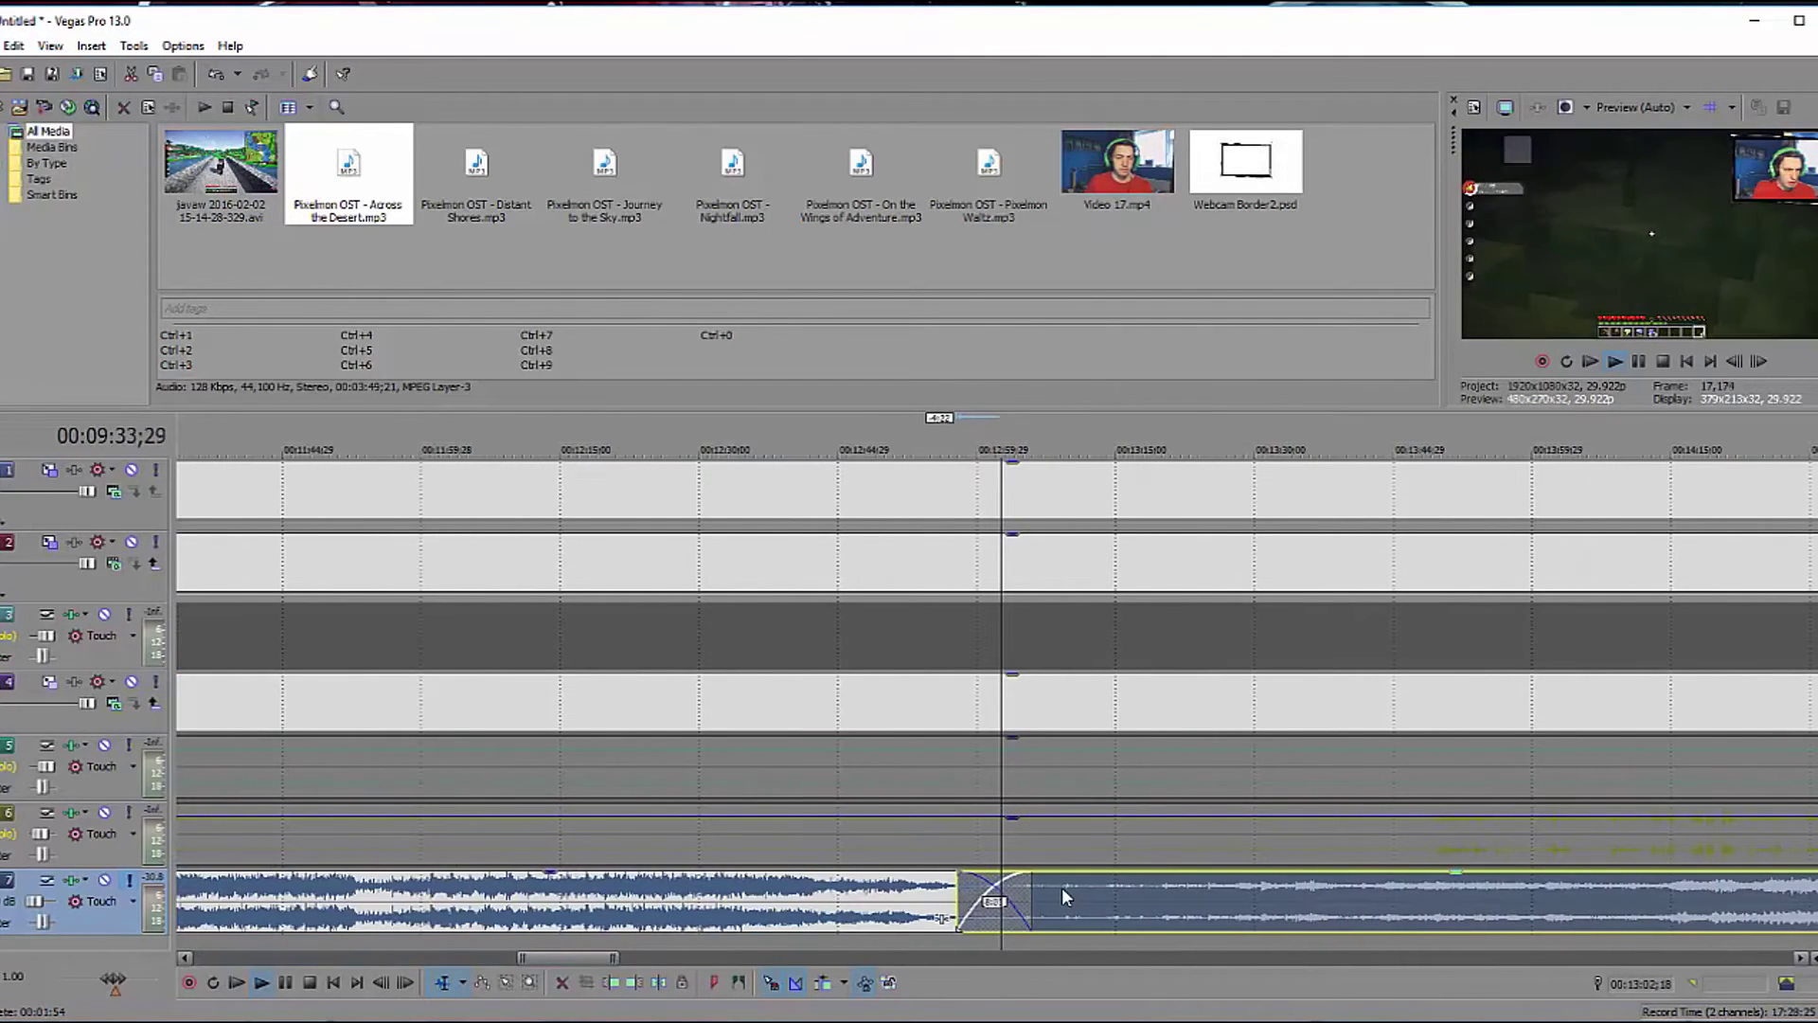
# Overlap the fifth and sixth music clips with the ends of the clips before them, near 16:40 and 21:06.
pyautogui.scroll(-6, 1089, 894)
pyautogui.click(1506, 904)
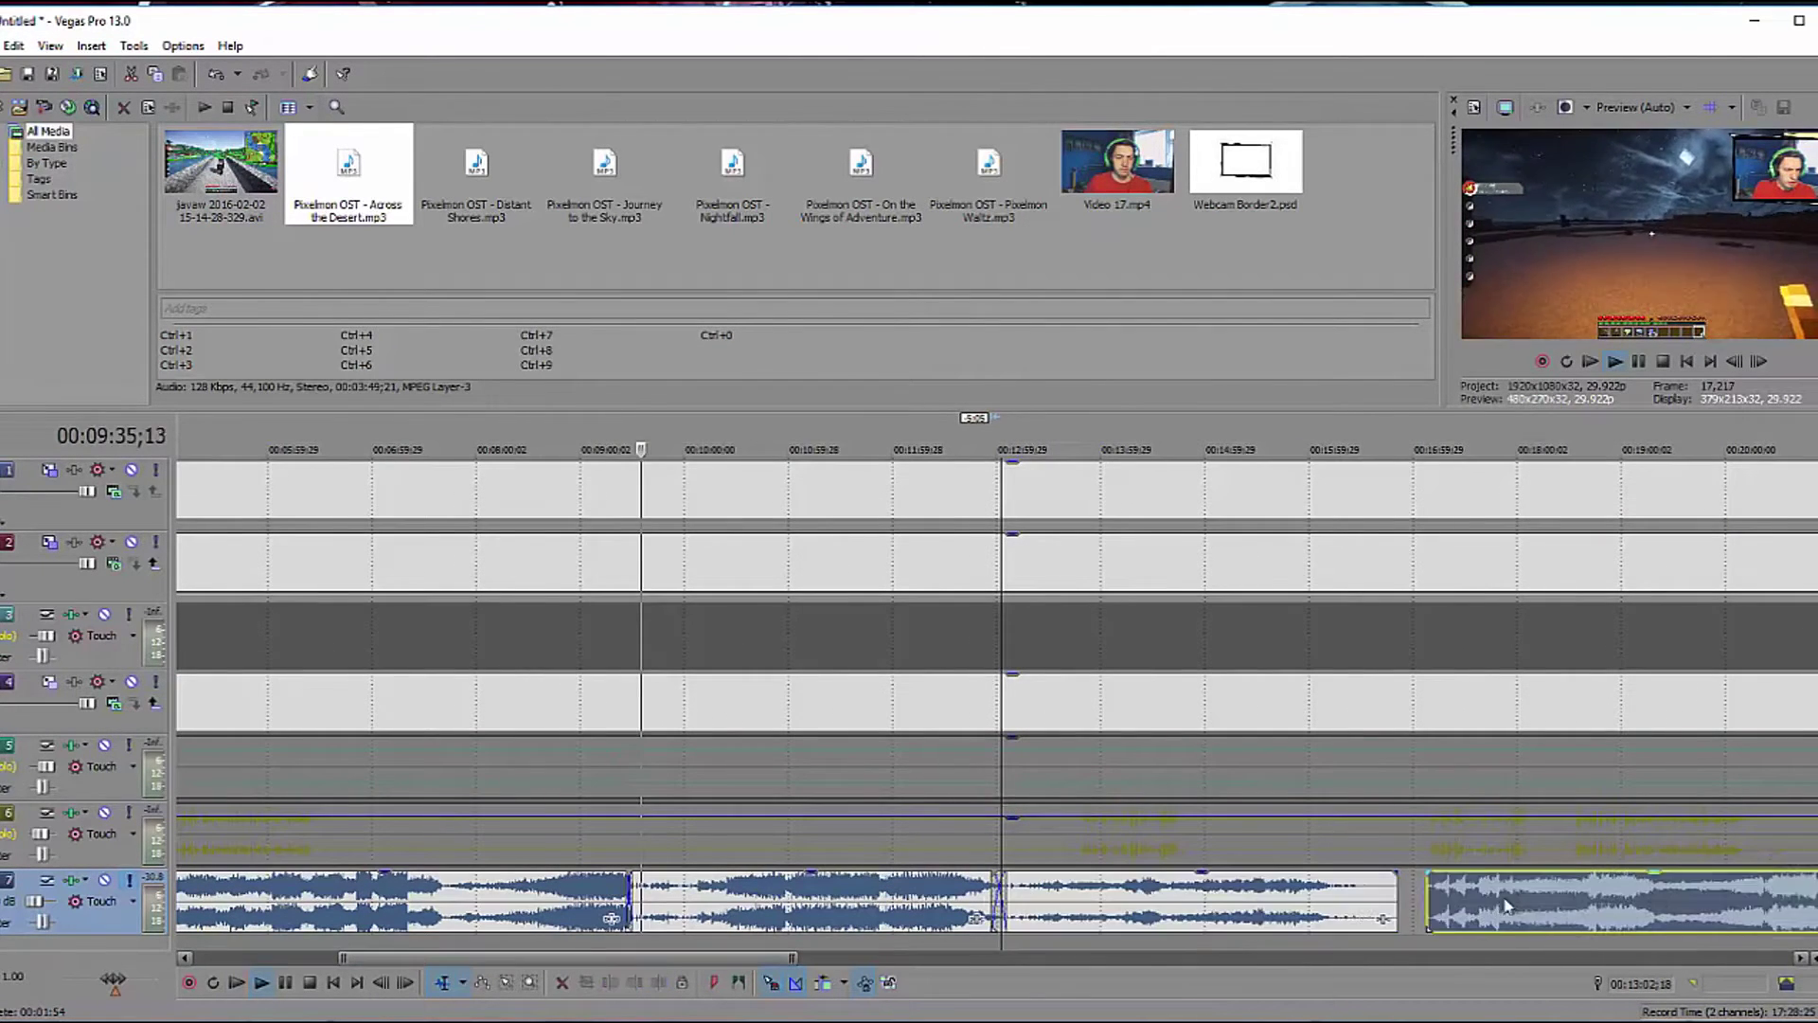
pyautogui.moveTo(1505, 904); pyautogui.dragTo(1384, 900)
pyautogui.scroll(-5, 1440, 906)
pyautogui.click(1402, 902)
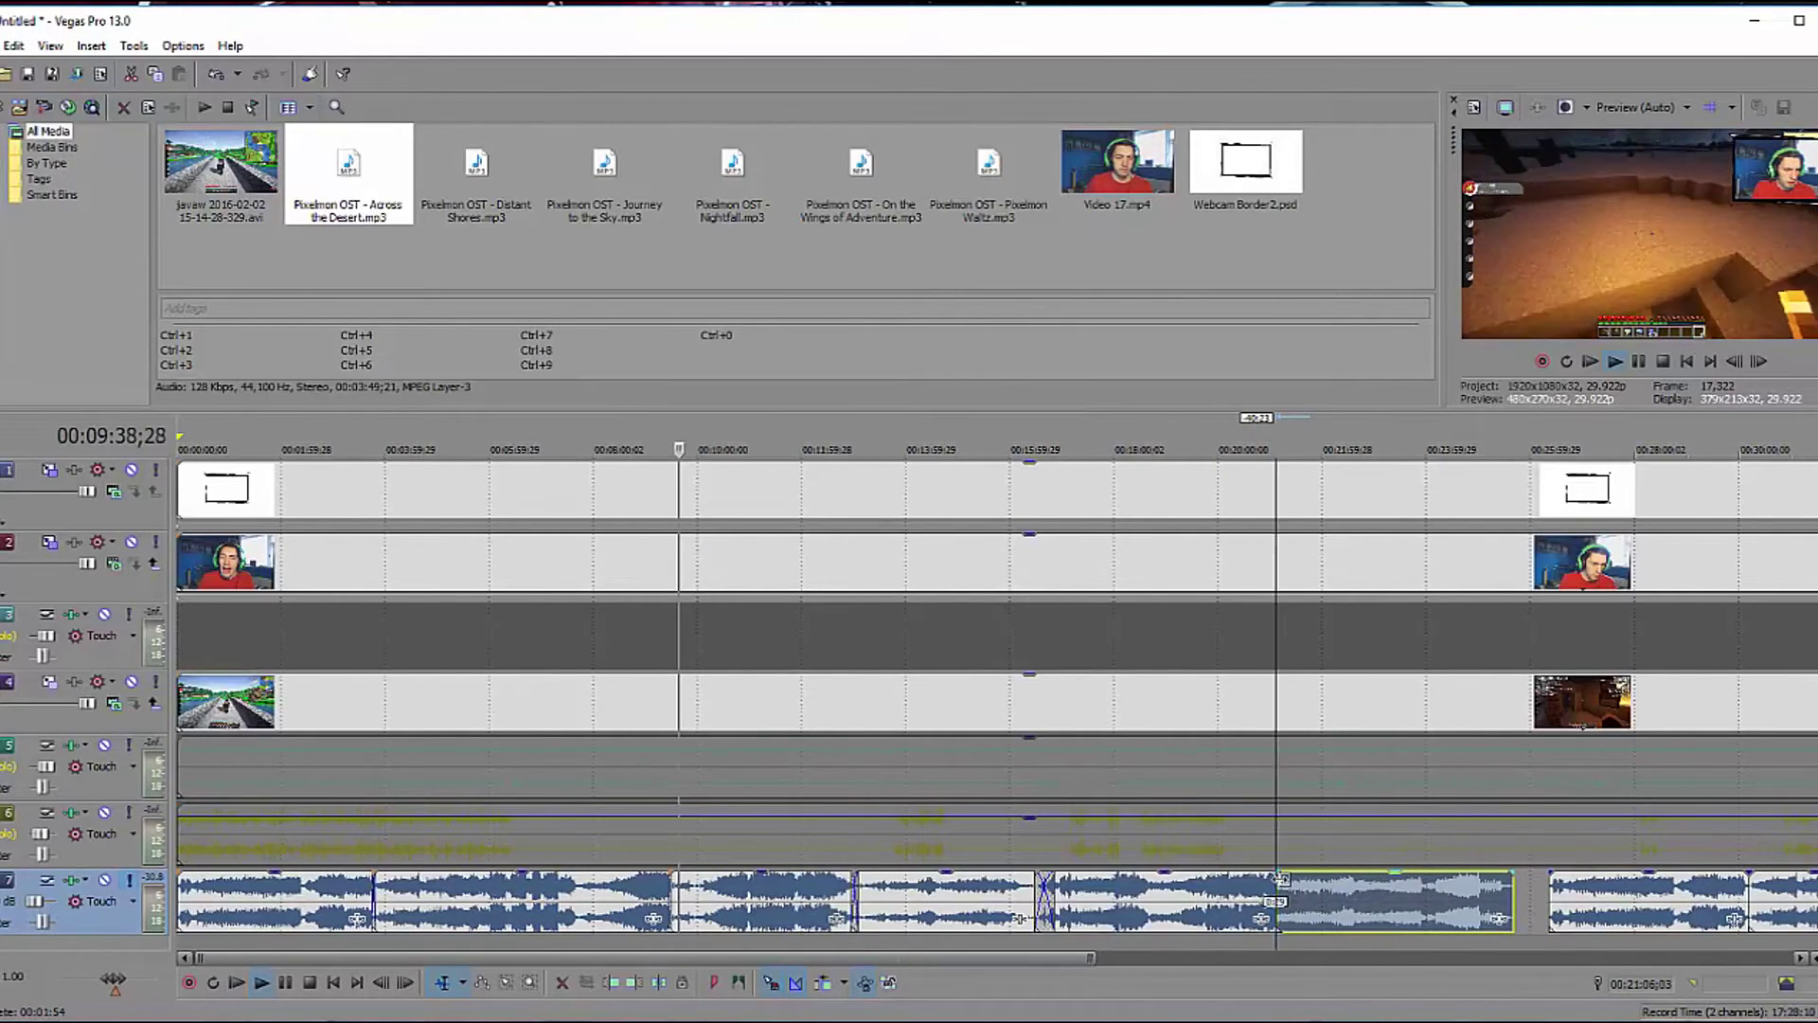
pyautogui.scroll(6, 1275, 889)
pyautogui.moveTo(1275, 889); pyautogui.dragTo(1252, 907)
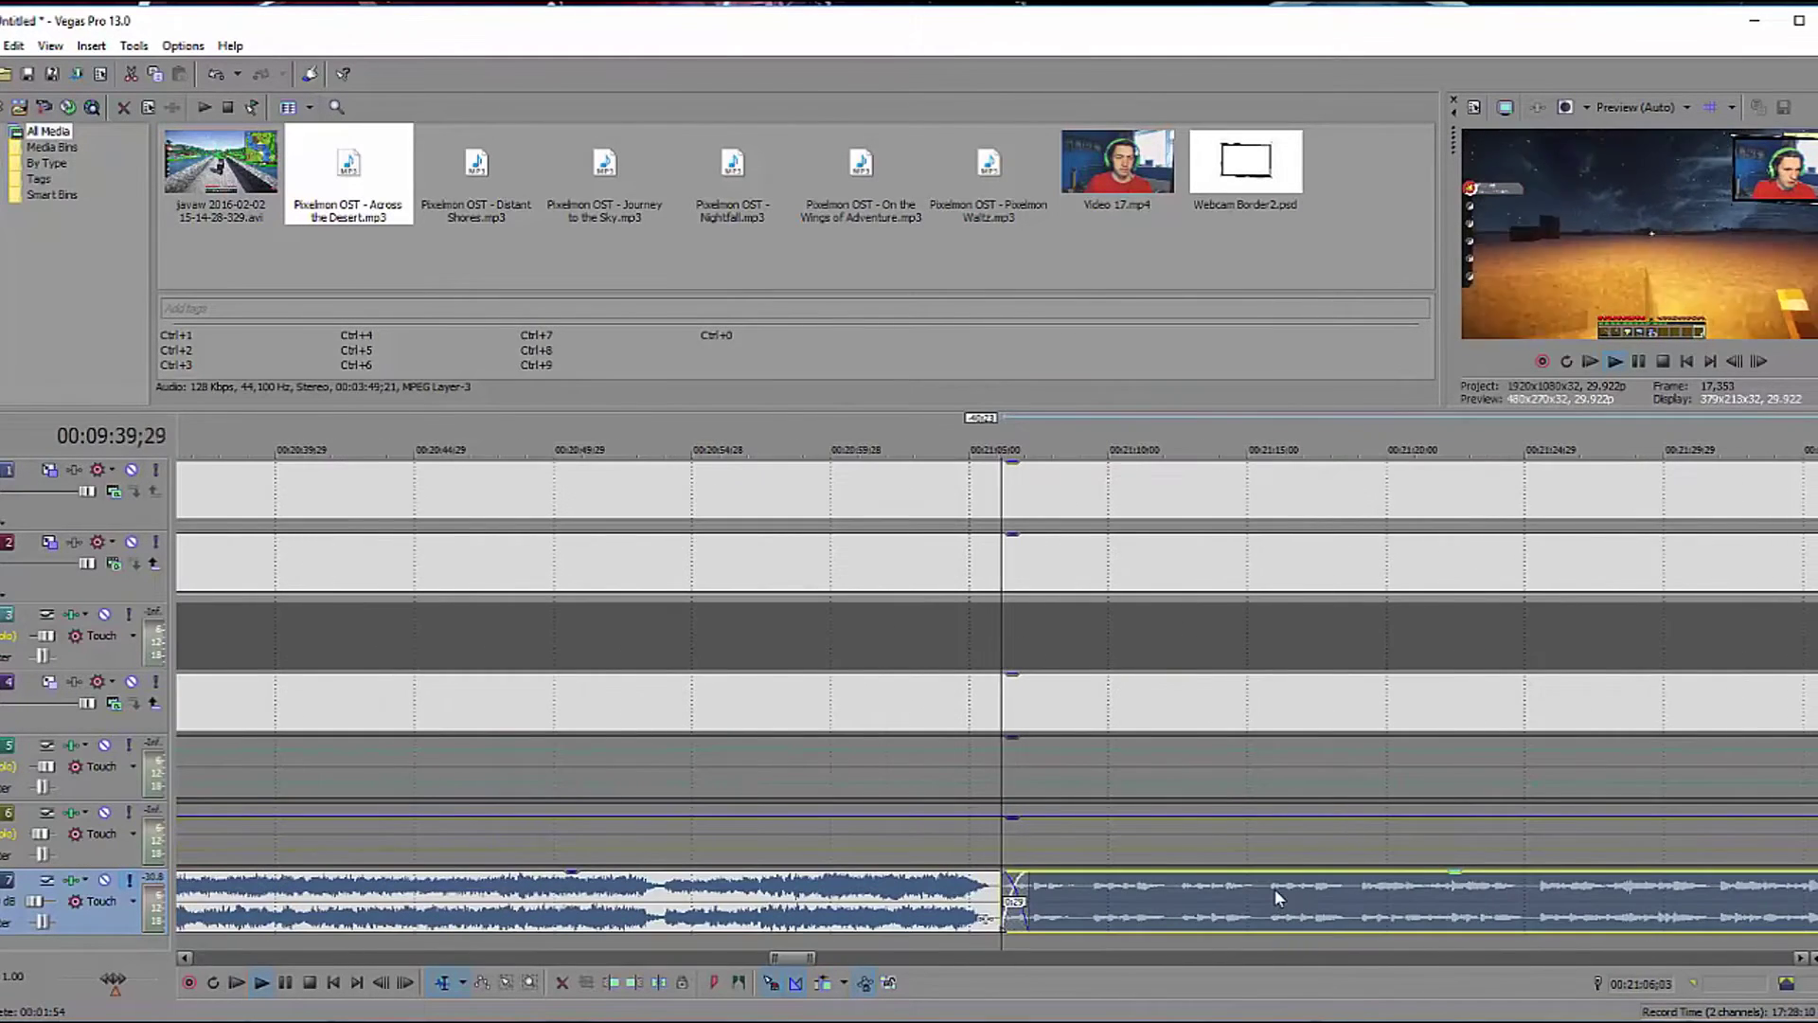
# Overlap the seventh music clip with the end of the sixth near 25:30 for a crossfade of about 13 seconds.
pyautogui.scroll(-4, 1252, 907)
pyautogui.moveTo(1569, 898); pyautogui.dragTo(1486, 902)
pyautogui.click(1472, 899)
pyautogui.scroll(4, 1472, 900)
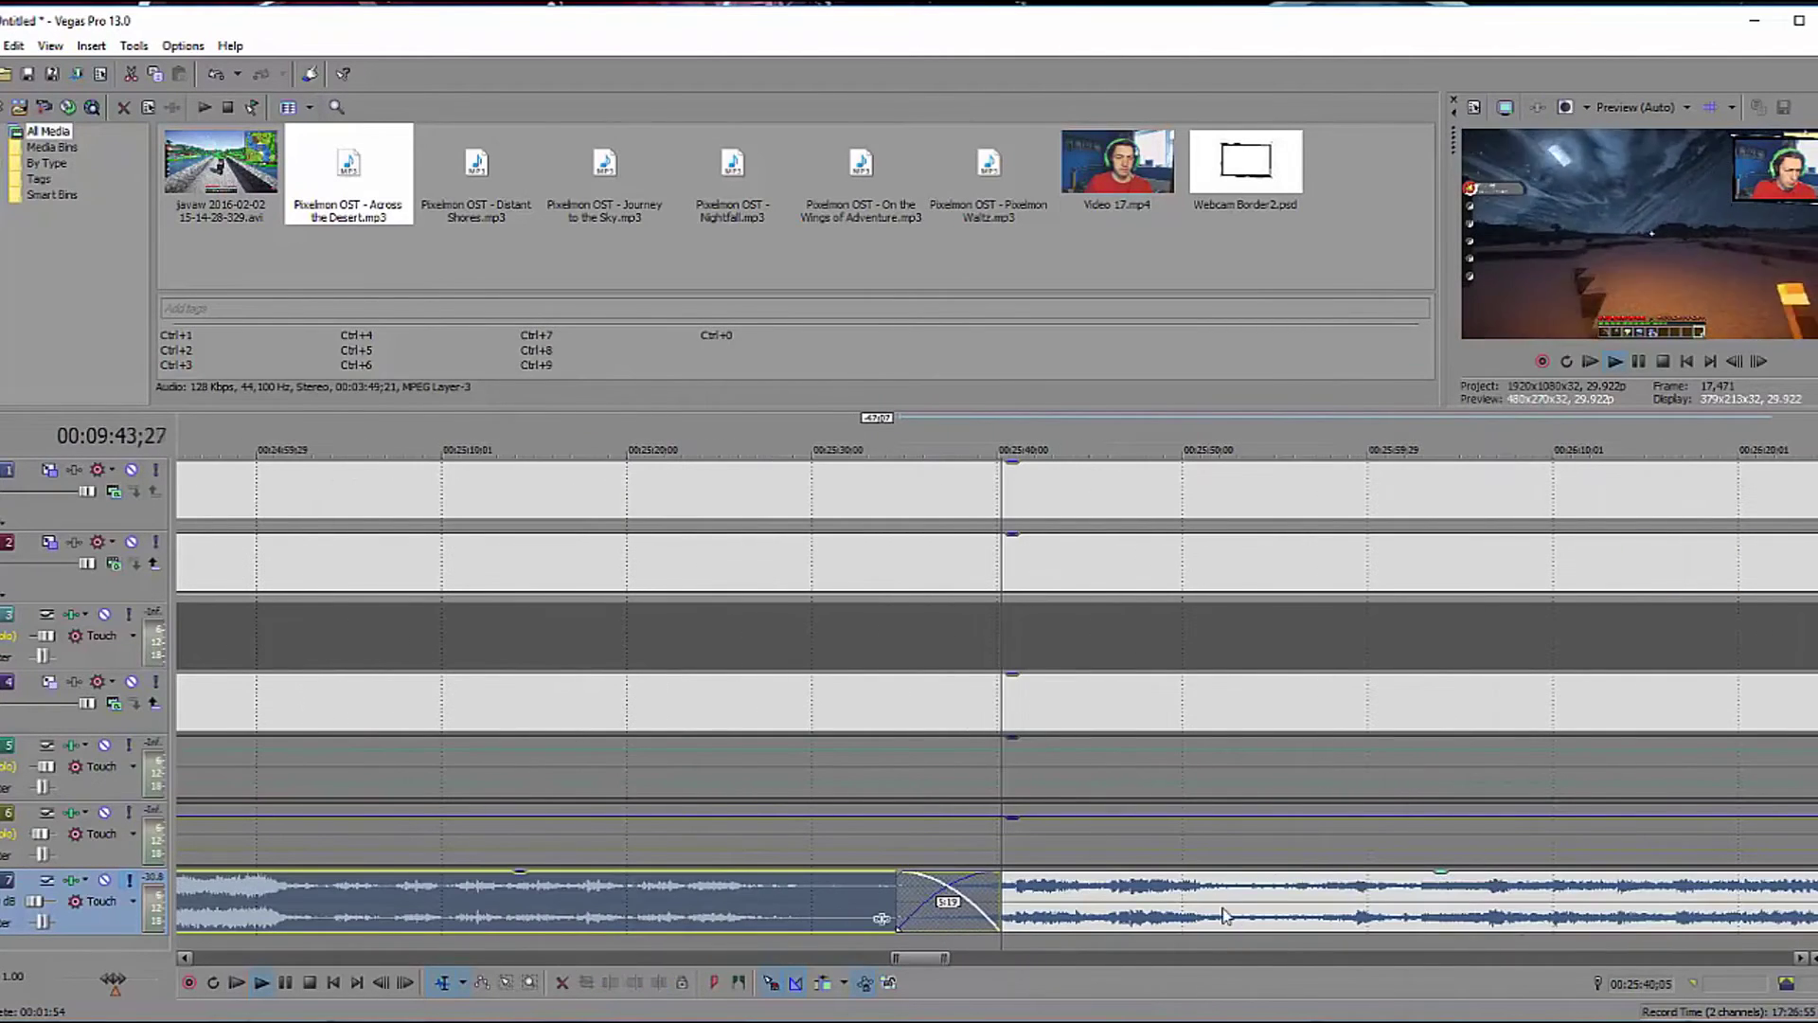
pyautogui.moveTo(1226, 914); pyautogui.dragTo(1037, 914)
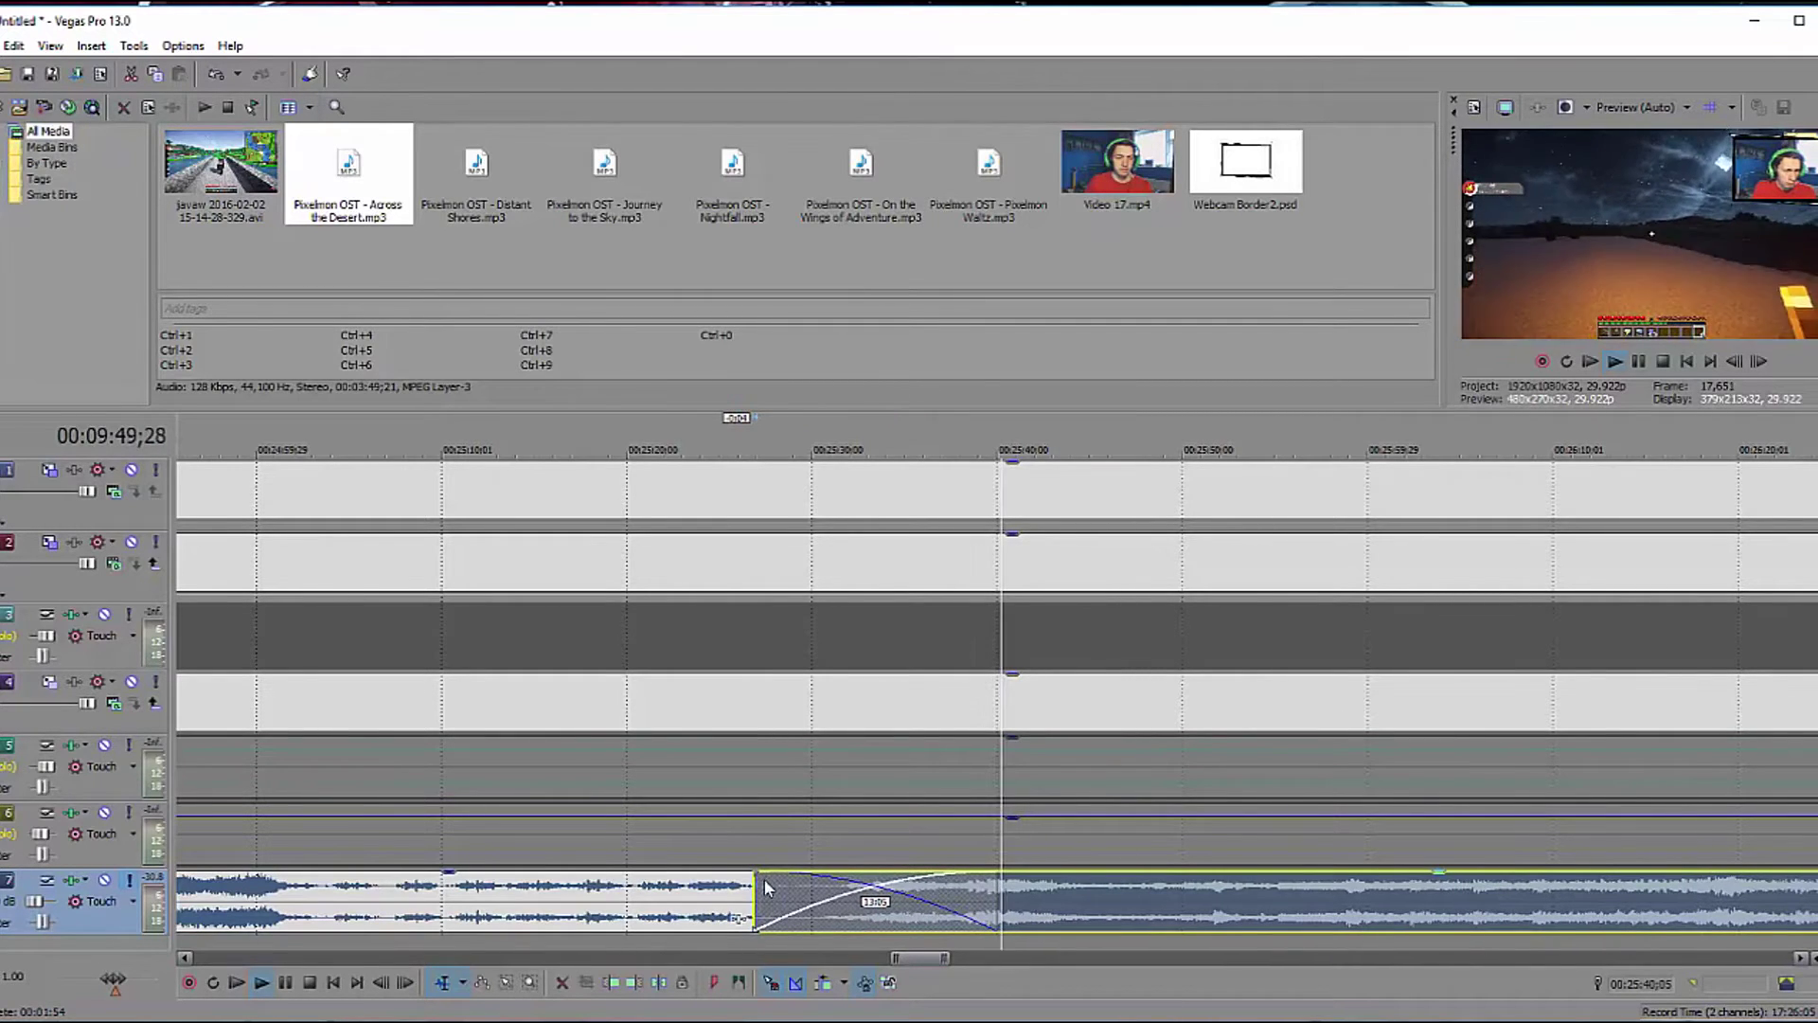
# Play the music crossfade near 25:30 and shorten it to about 12 seconds.
pyautogui.click(764, 908)
pyautogui.click(710, 904)
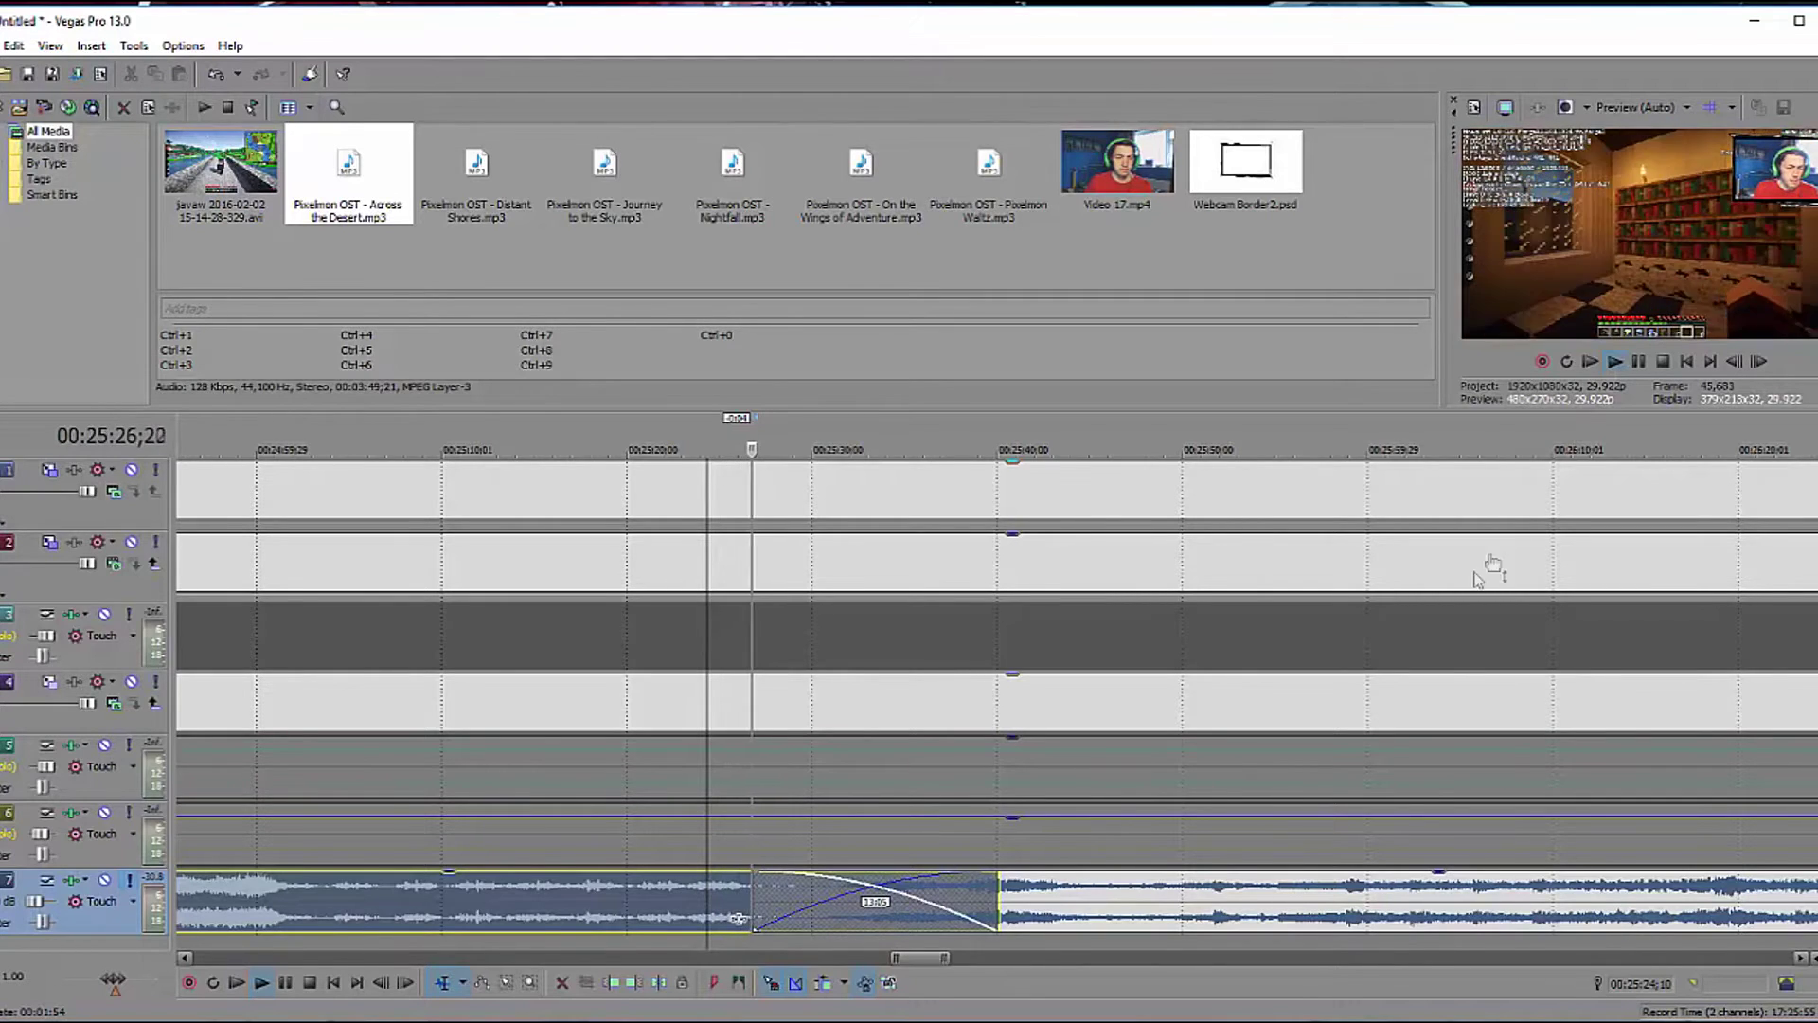
pyautogui.click(1117, 907)
pyautogui.moveTo(1117, 907); pyautogui.dragTo(1129, 908)
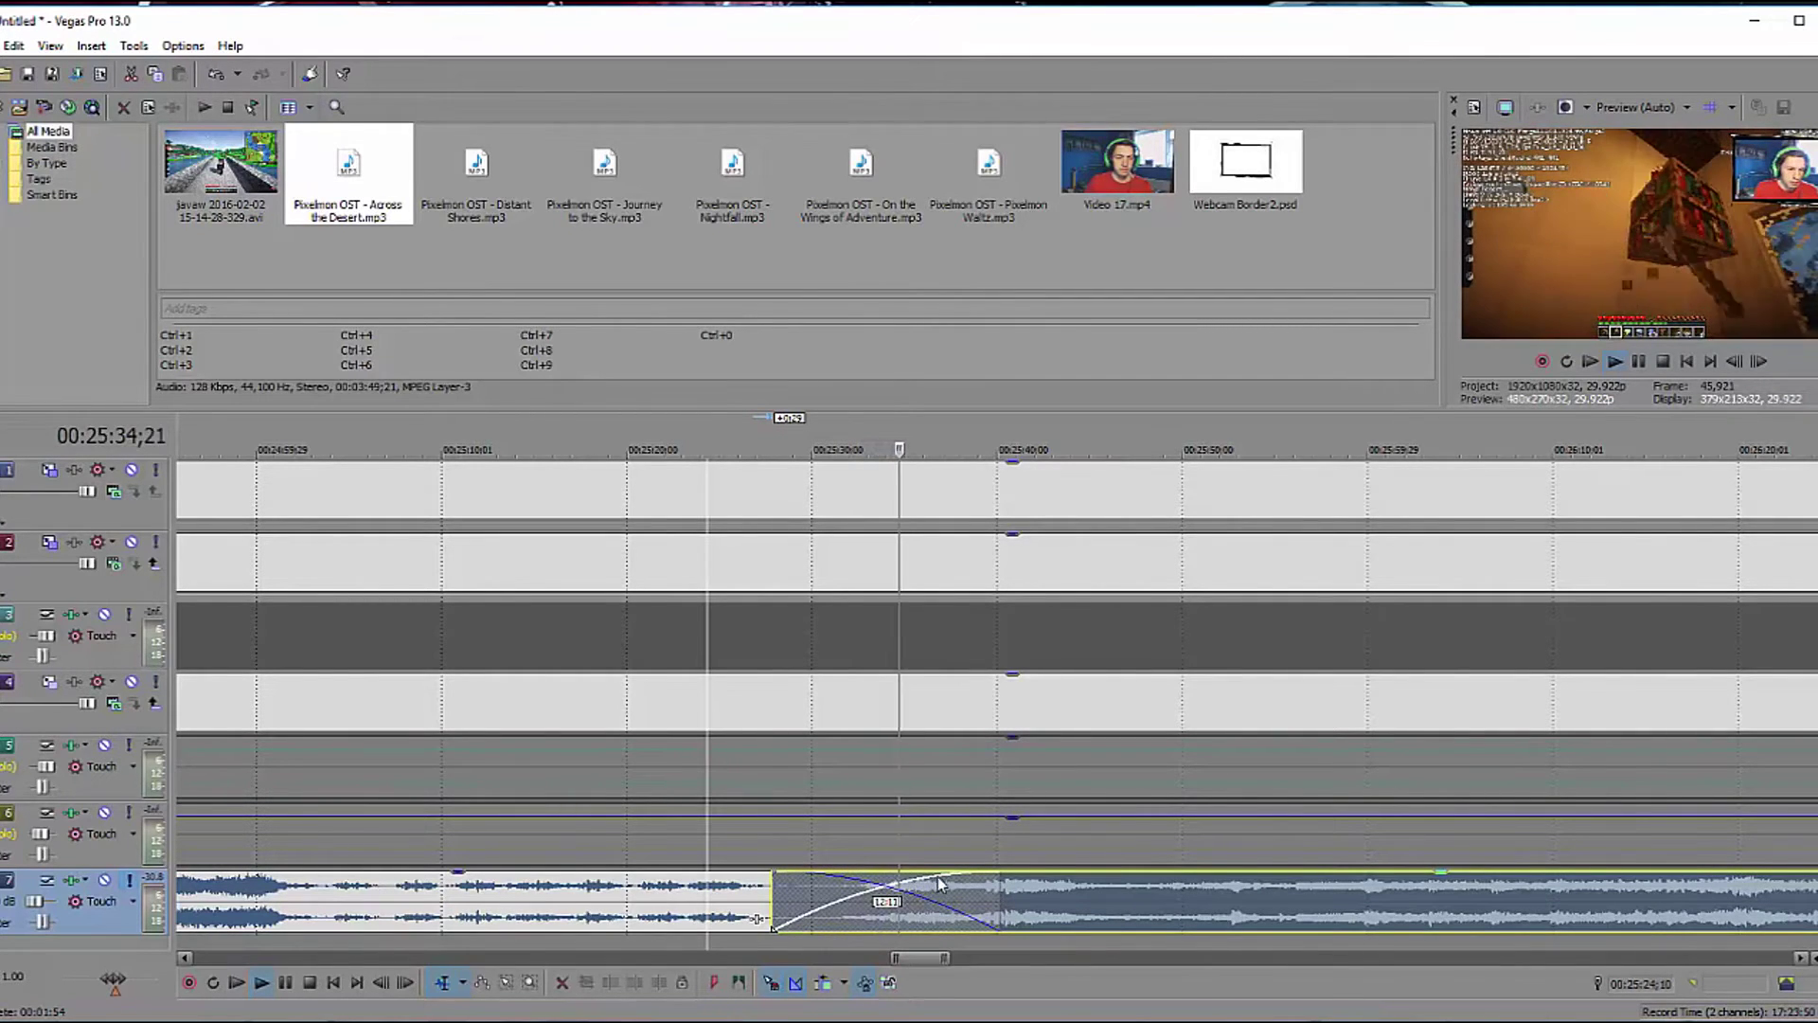
# Close the gap before the eighth music clip by moving it against the end of the seventh near 29:17.
pyautogui.scroll(-10, 1140, 798)
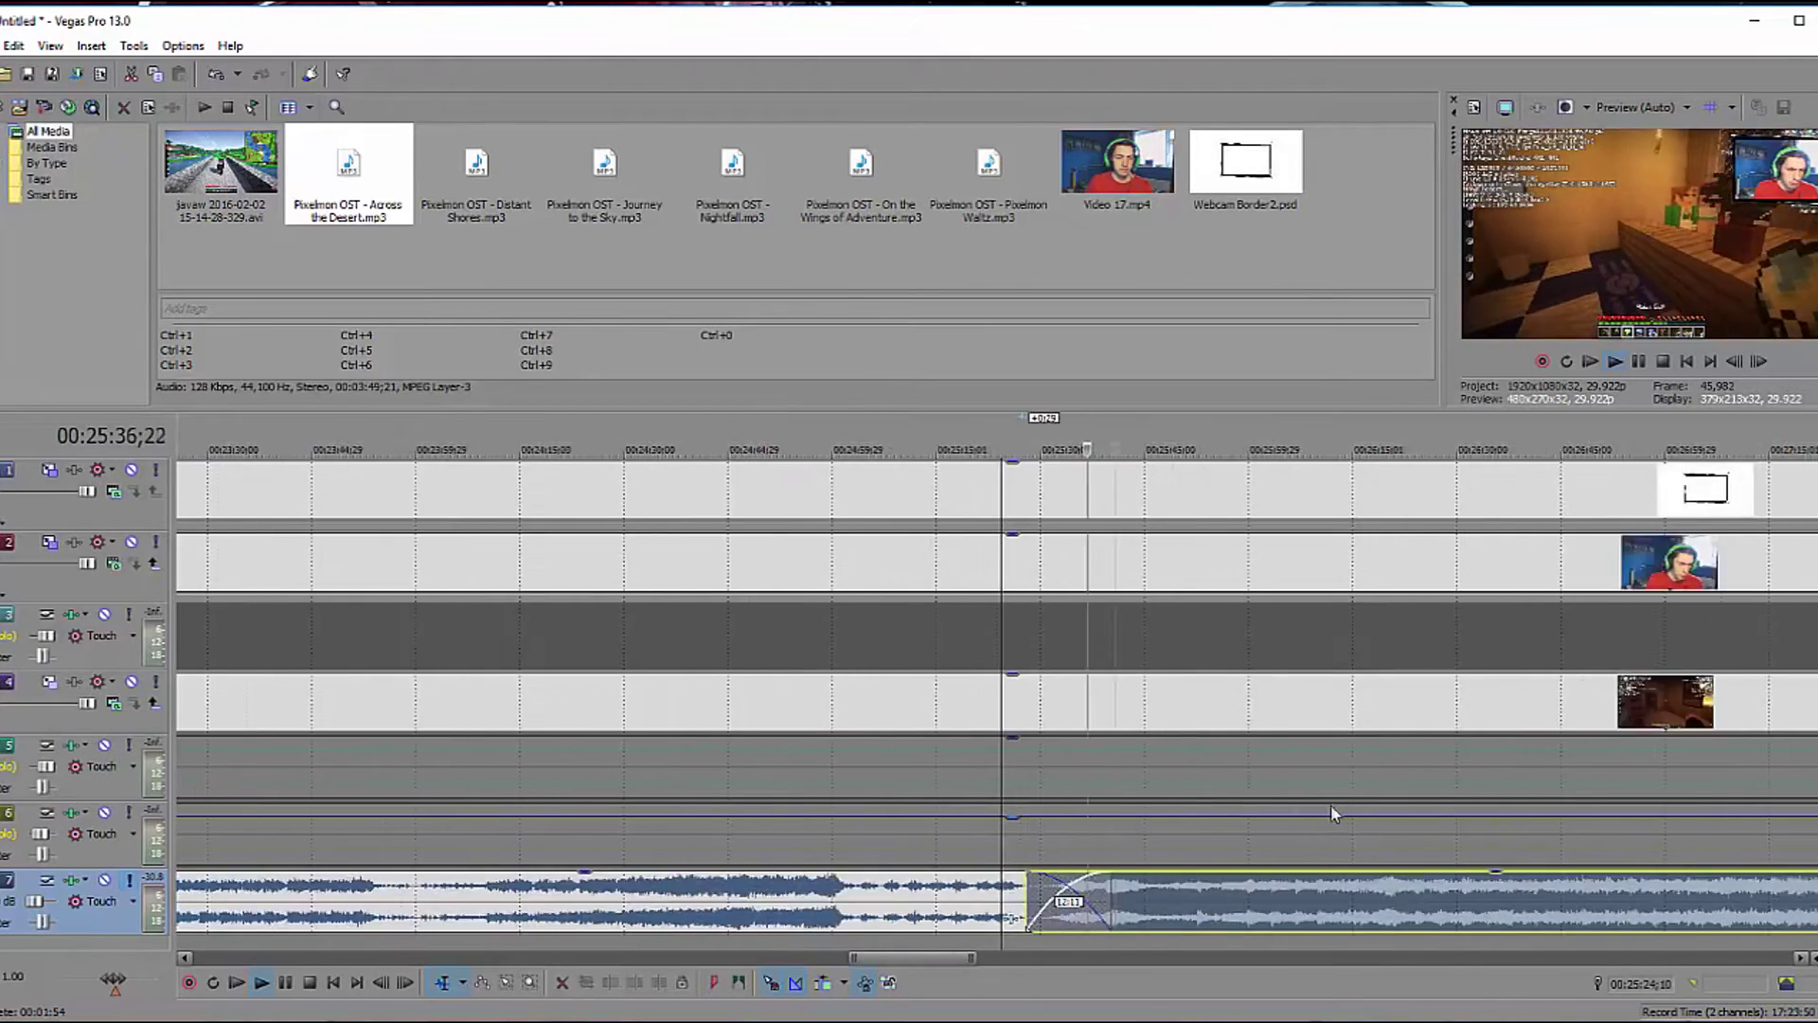
pyautogui.scroll(2, 1198, 892)
pyautogui.click(1198, 892)
pyautogui.scroll(3, 1132, 830)
pyautogui.scroll(-4, 1137, 839)
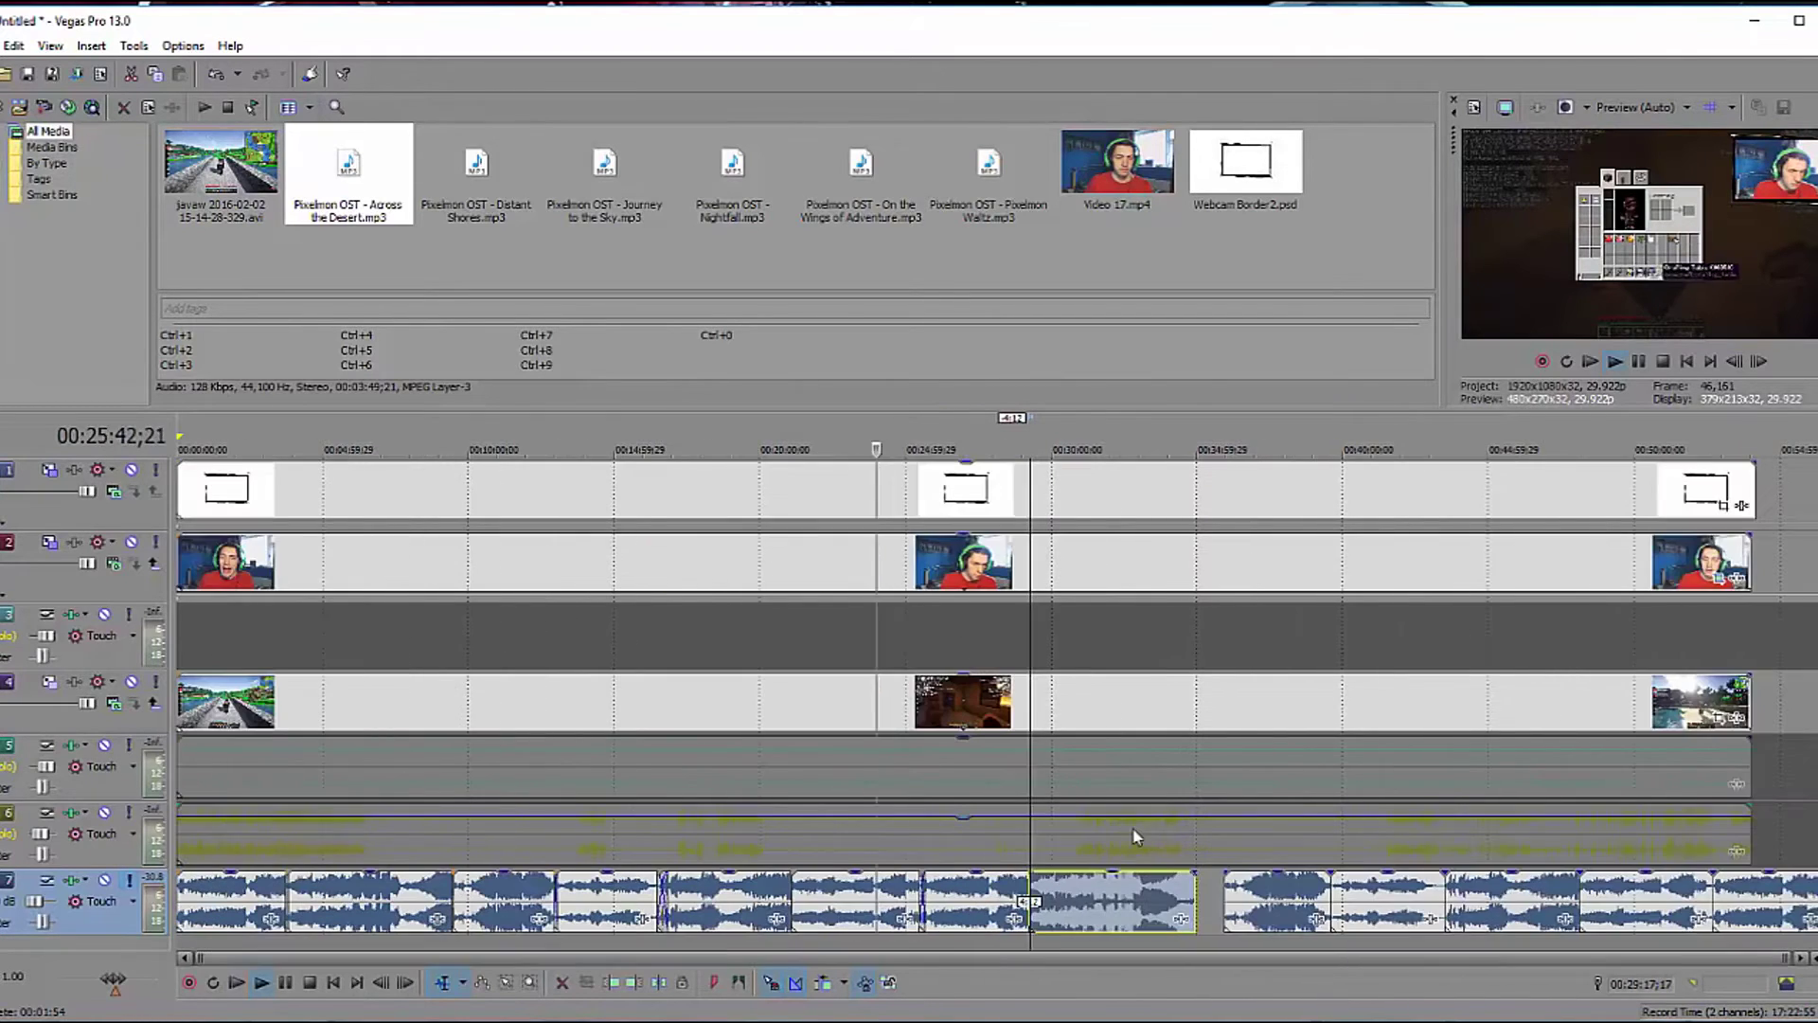
# Overlap the ninth music clip with the end of the eighth near 34:56 by about one second and play the crossfade.
pyautogui.click(1239, 905)
pyautogui.scroll(3, 1227, 902)
pyautogui.moveTo(1225, 901); pyautogui.dragTo(952, 902)
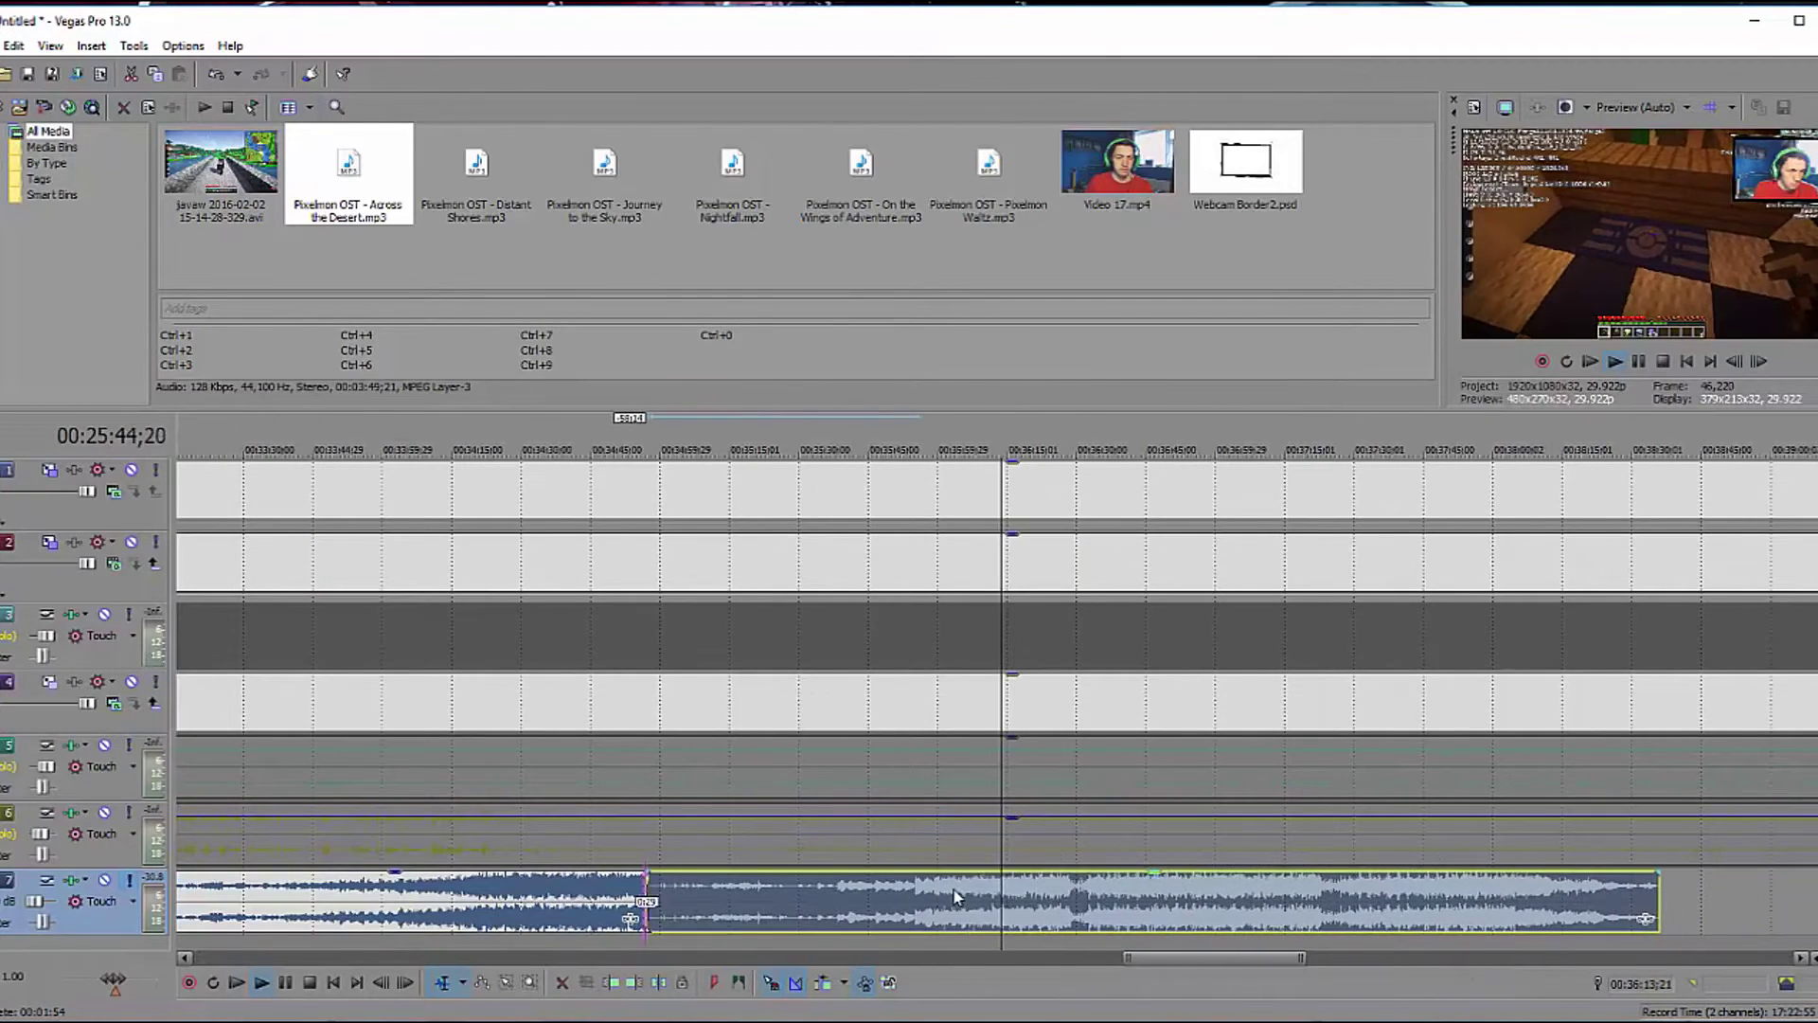
pyautogui.scroll(4, 672, 886)
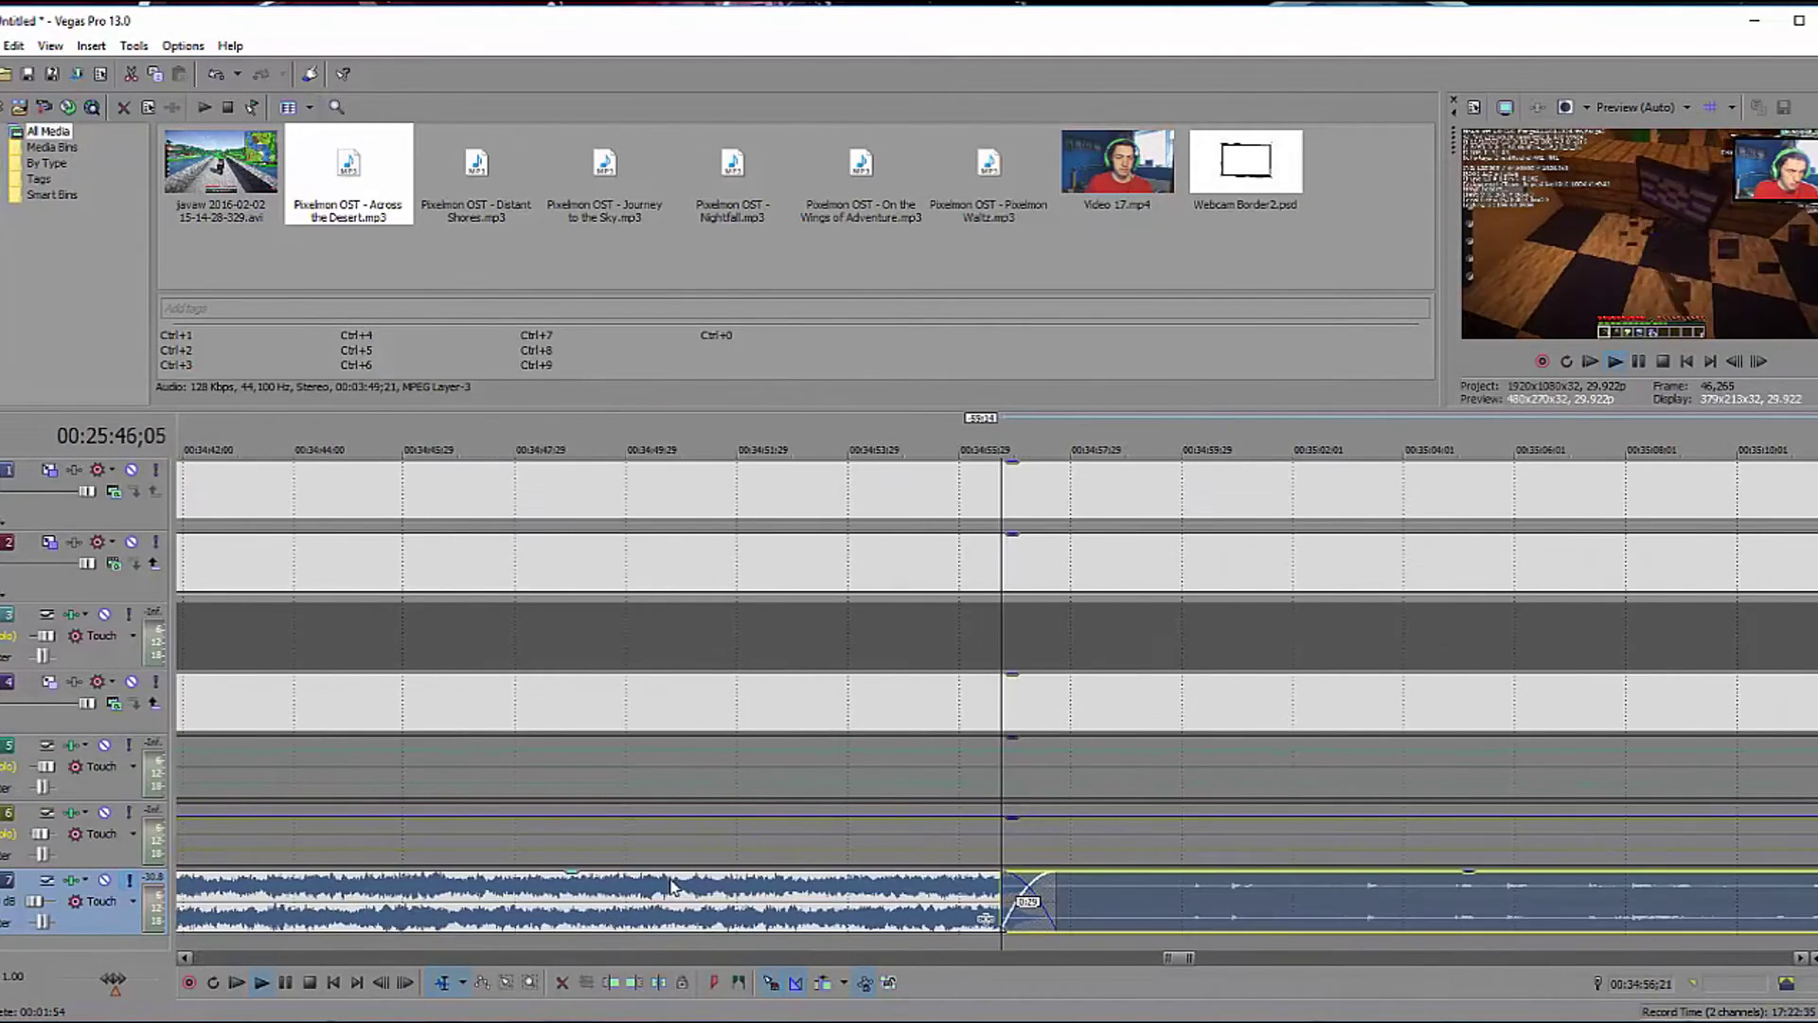
pyautogui.scroll(-2, 964, 884)
pyautogui.click(969, 885)
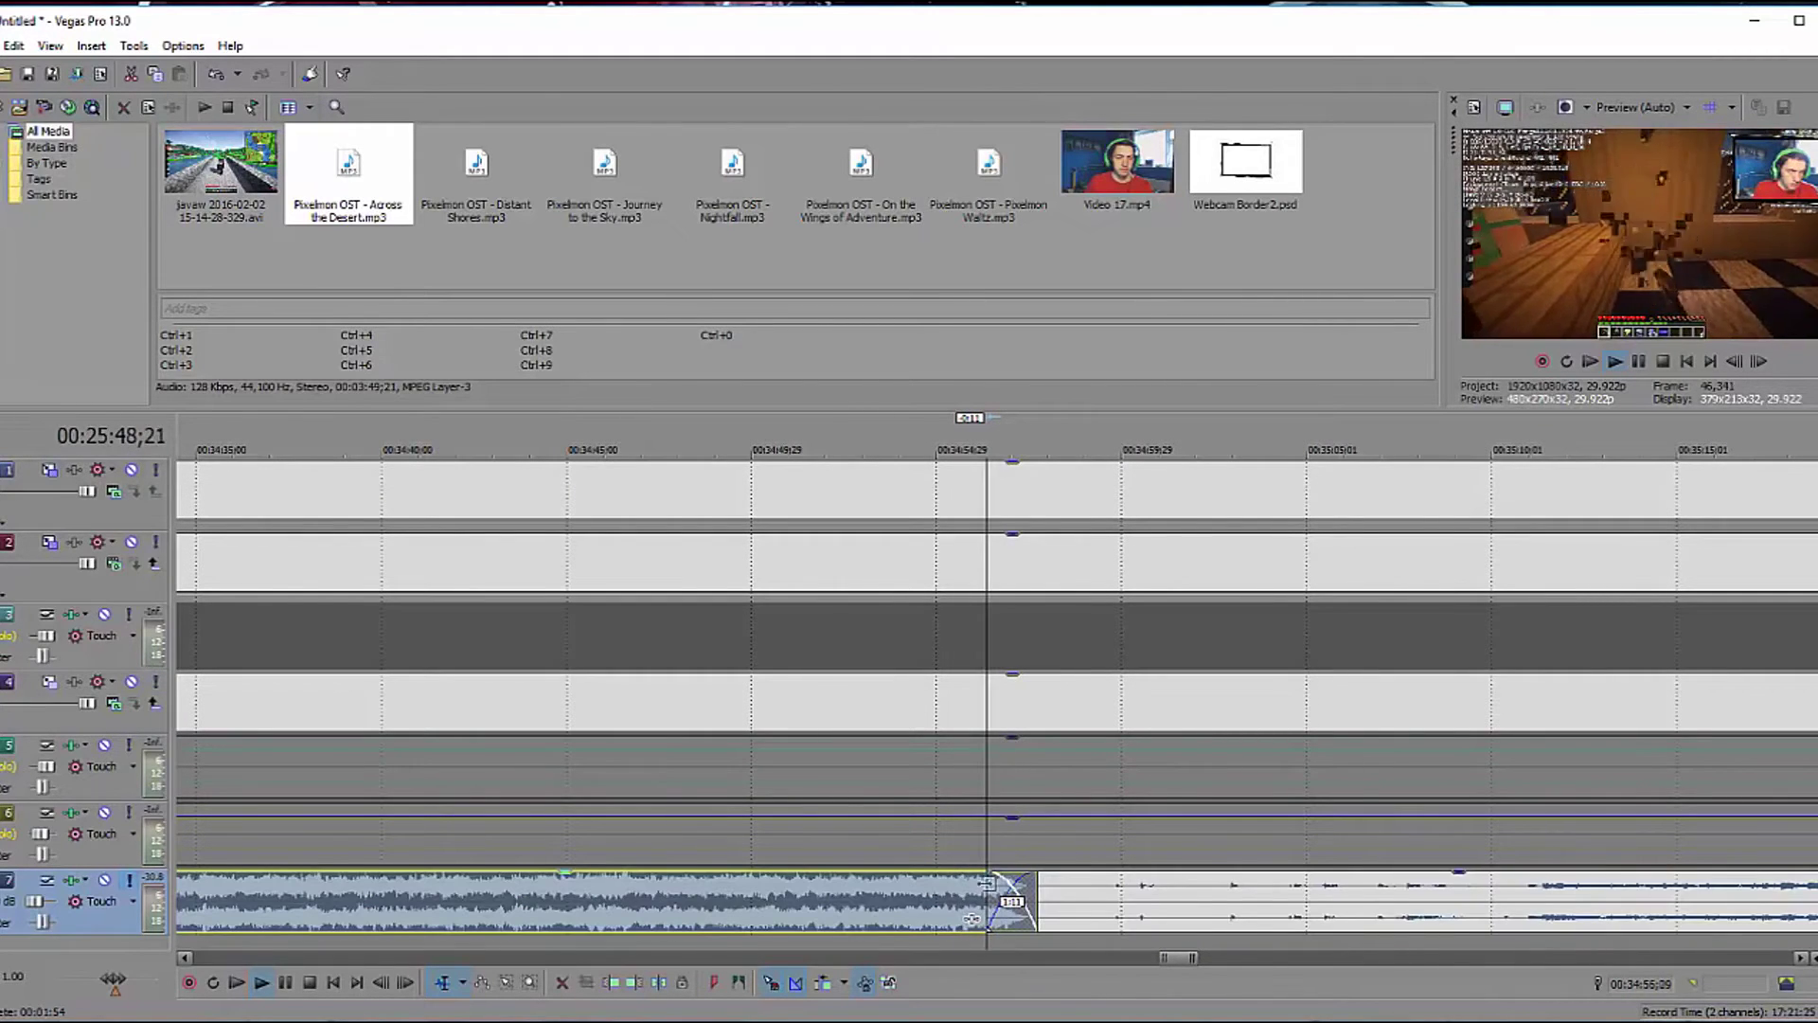
pyautogui.click(1615, 361)
# Move the tenth music clip back to crossfade with the end of the ninth near 38:34.
pyautogui.scroll(-3, 1499, 620)
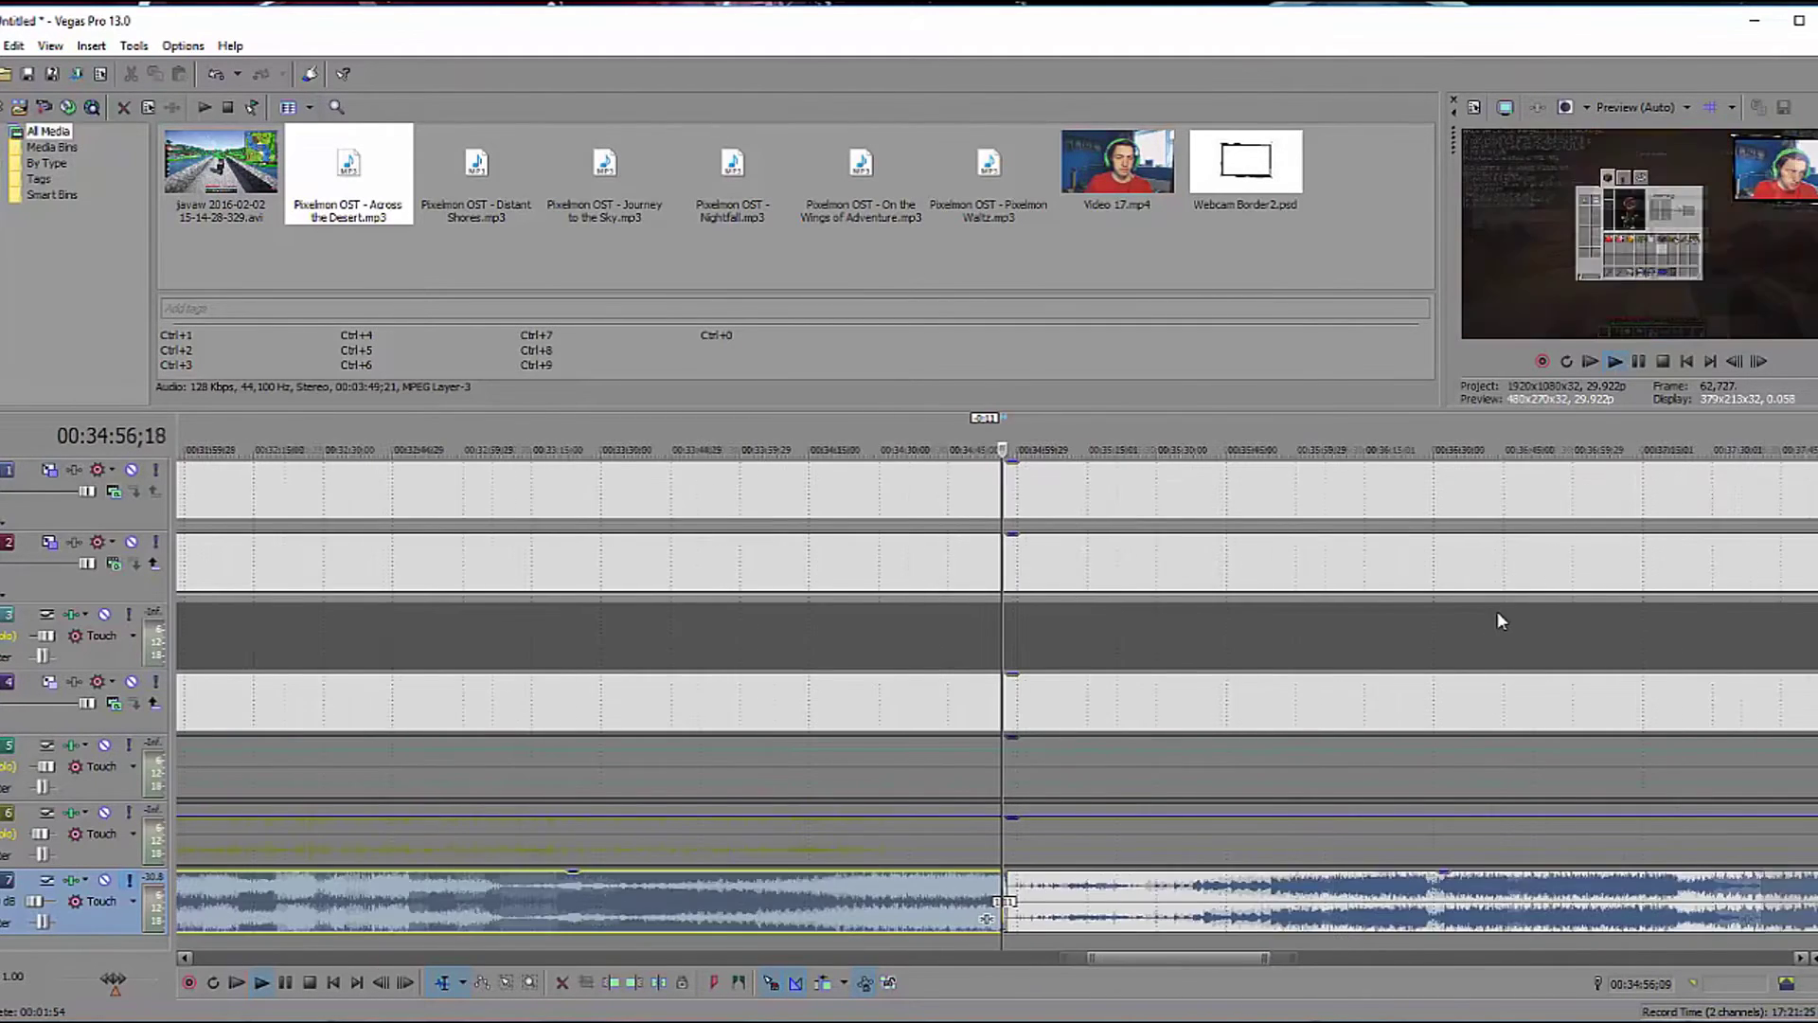
pyautogui.scroll(-2, 1503, 625)
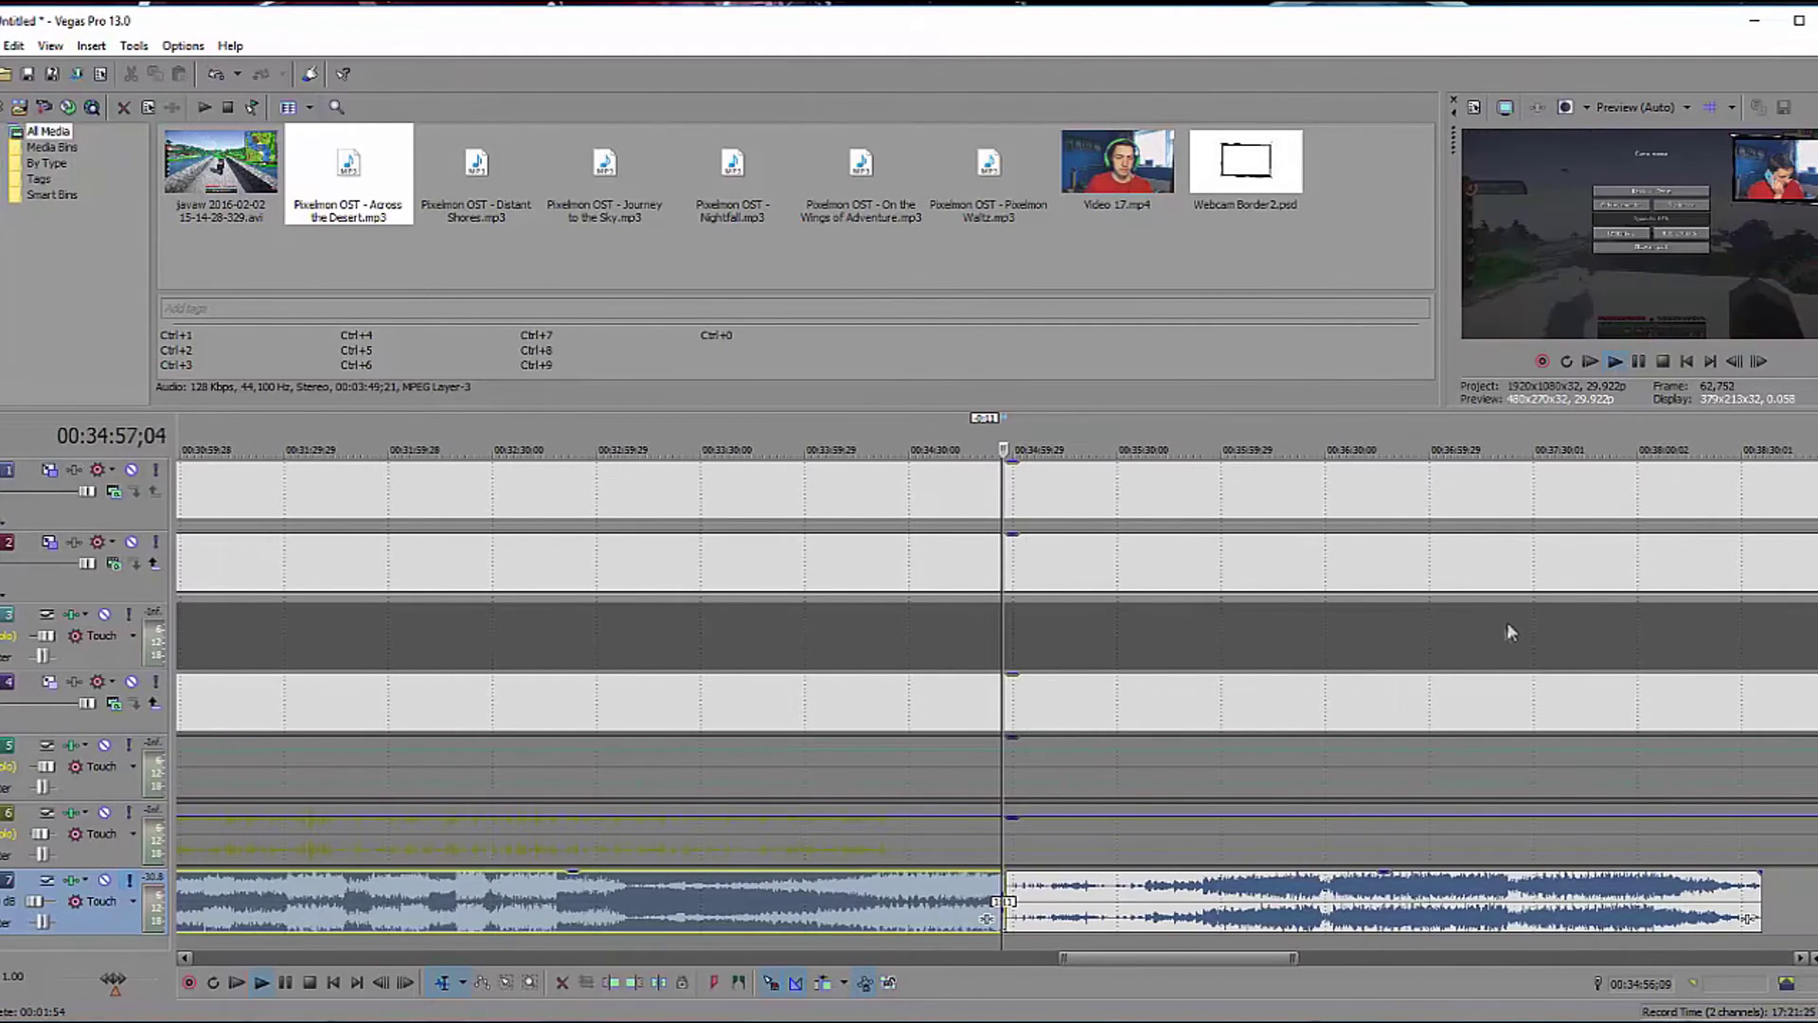
pyautogui.scroll(-5, 1421, 796)
pyautogui.click(1264, 914)
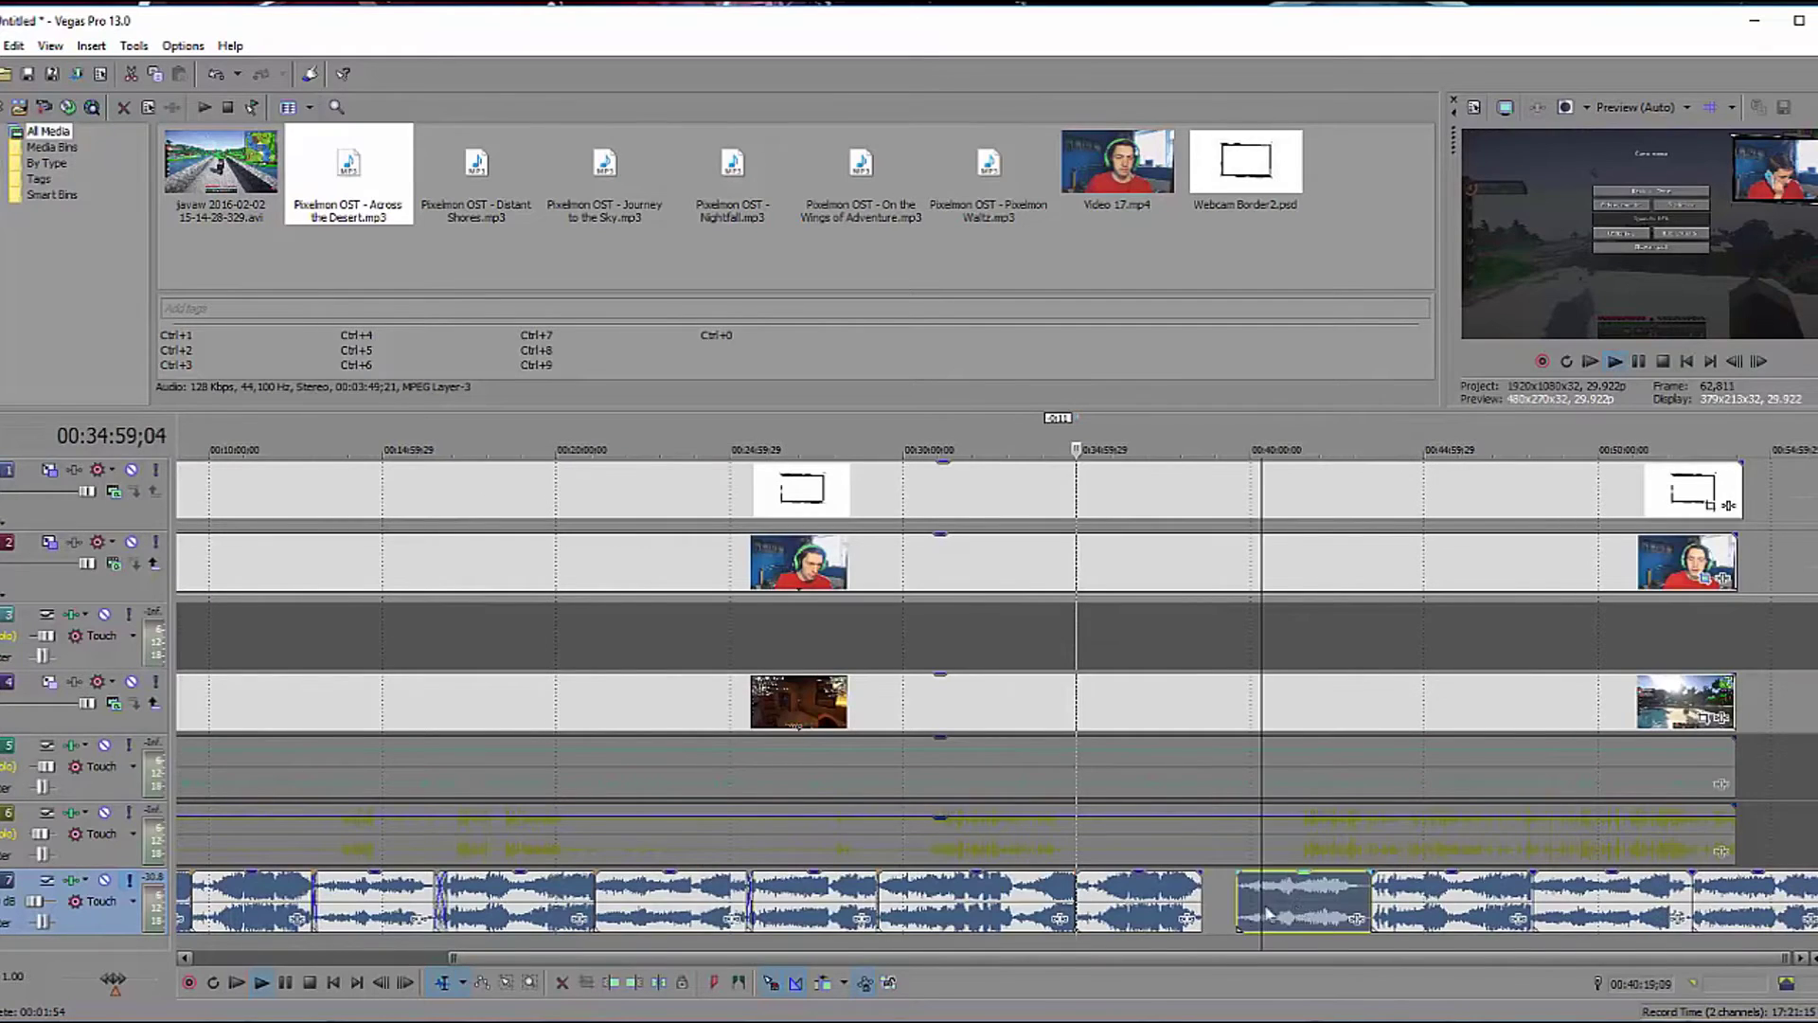
pyautogui.moveTo(1290, 909); pyautogui.dragTo(1248, 911)
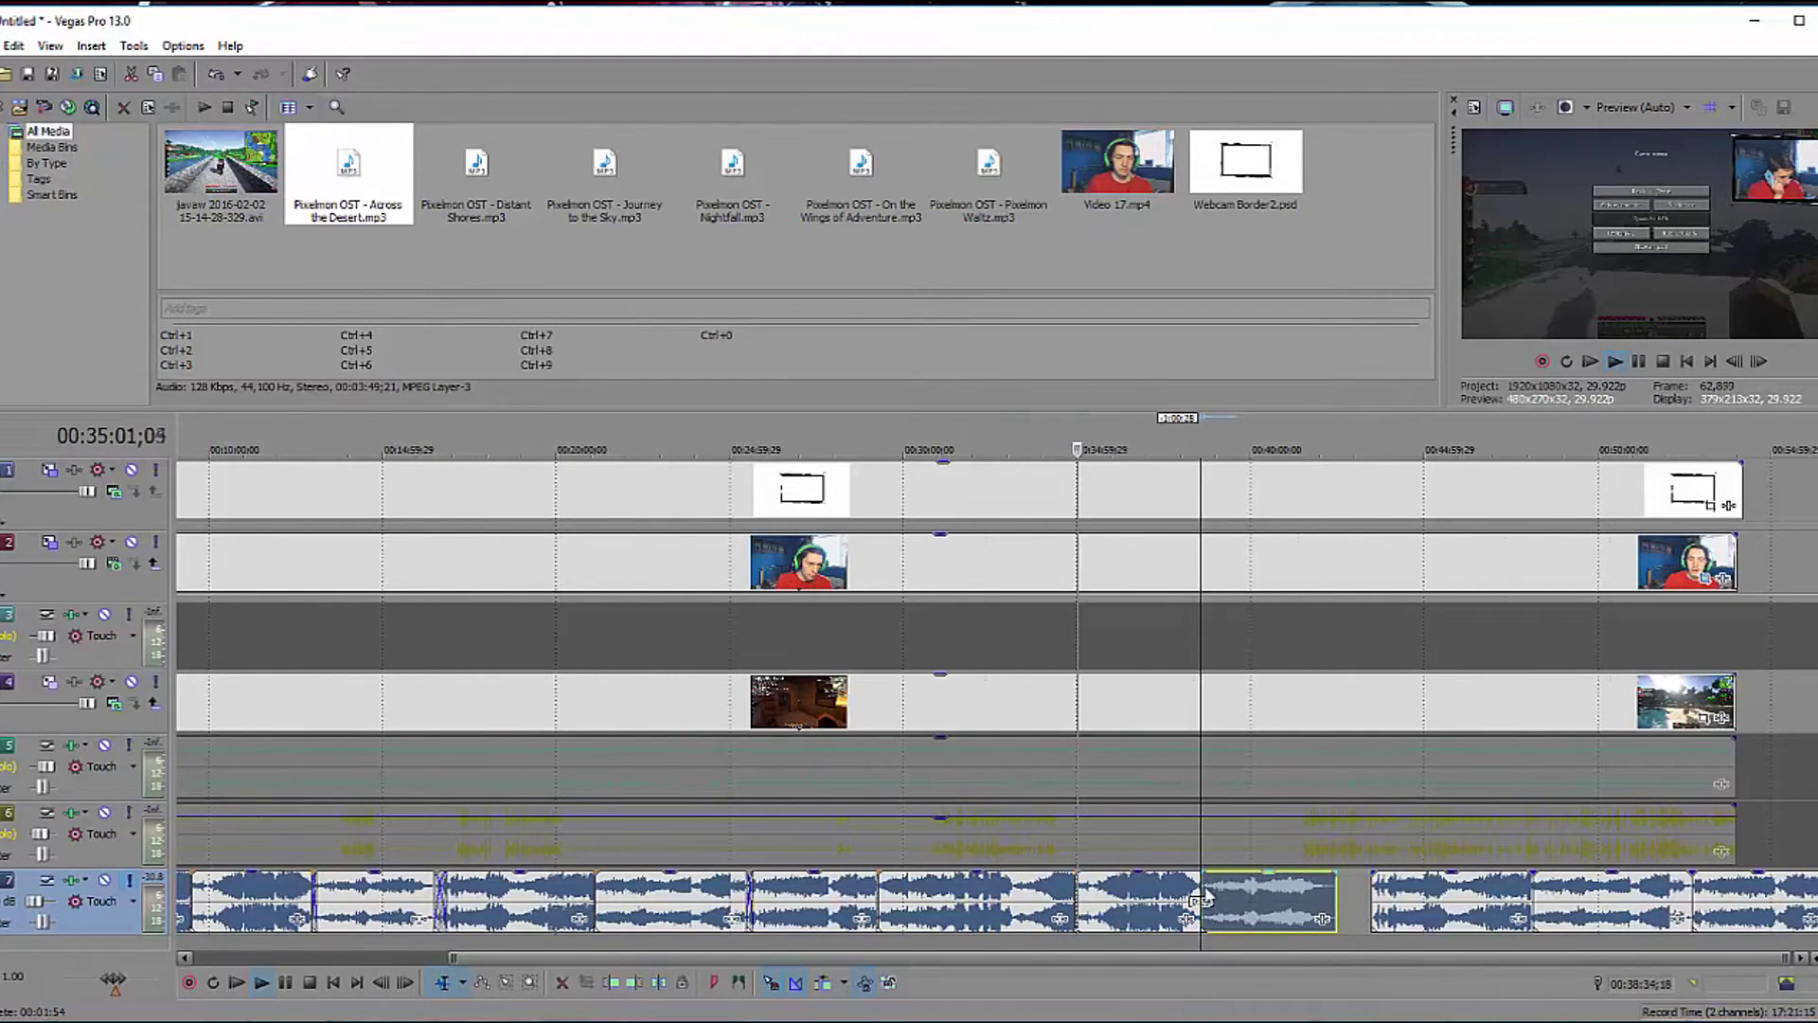
pyautogui.scroll(6, 1204, 896)
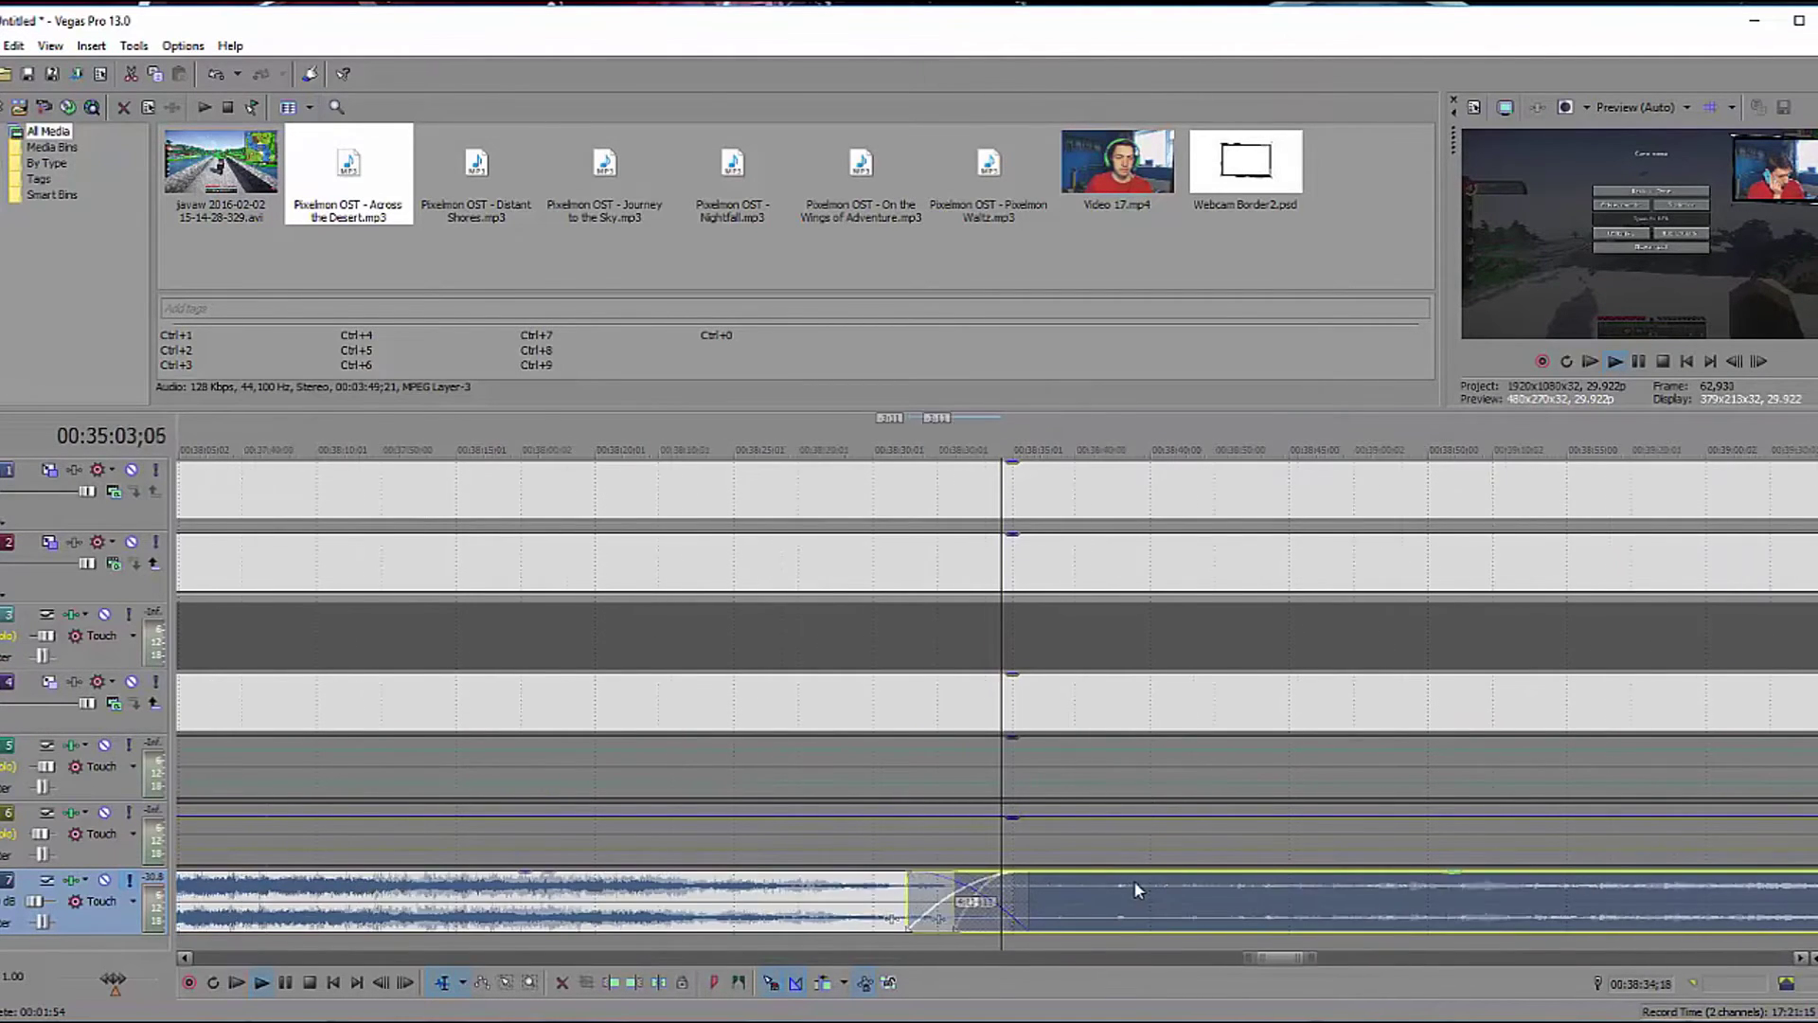
# Move the eleventh music clip back so it overlaps the end of the tenth near 42:00.
pyautogui.scroll(-6, 1134, 878)
pyautogui.click(1655, 913)
pyautogui.moveTo(1656, 914); pyautogui.dragTo(1467, 911)
# Overlap the twelfth and thirteenth music clips with the ends of the clips before them, near 46:35 and 51:00.
pyautogui.scroll(-4, 1506, 904)
pyautogui.scroll(5, 1591, 895)
pyautogui.moveTo(1583, 898); pyautogui.dragTo(1243, 918)
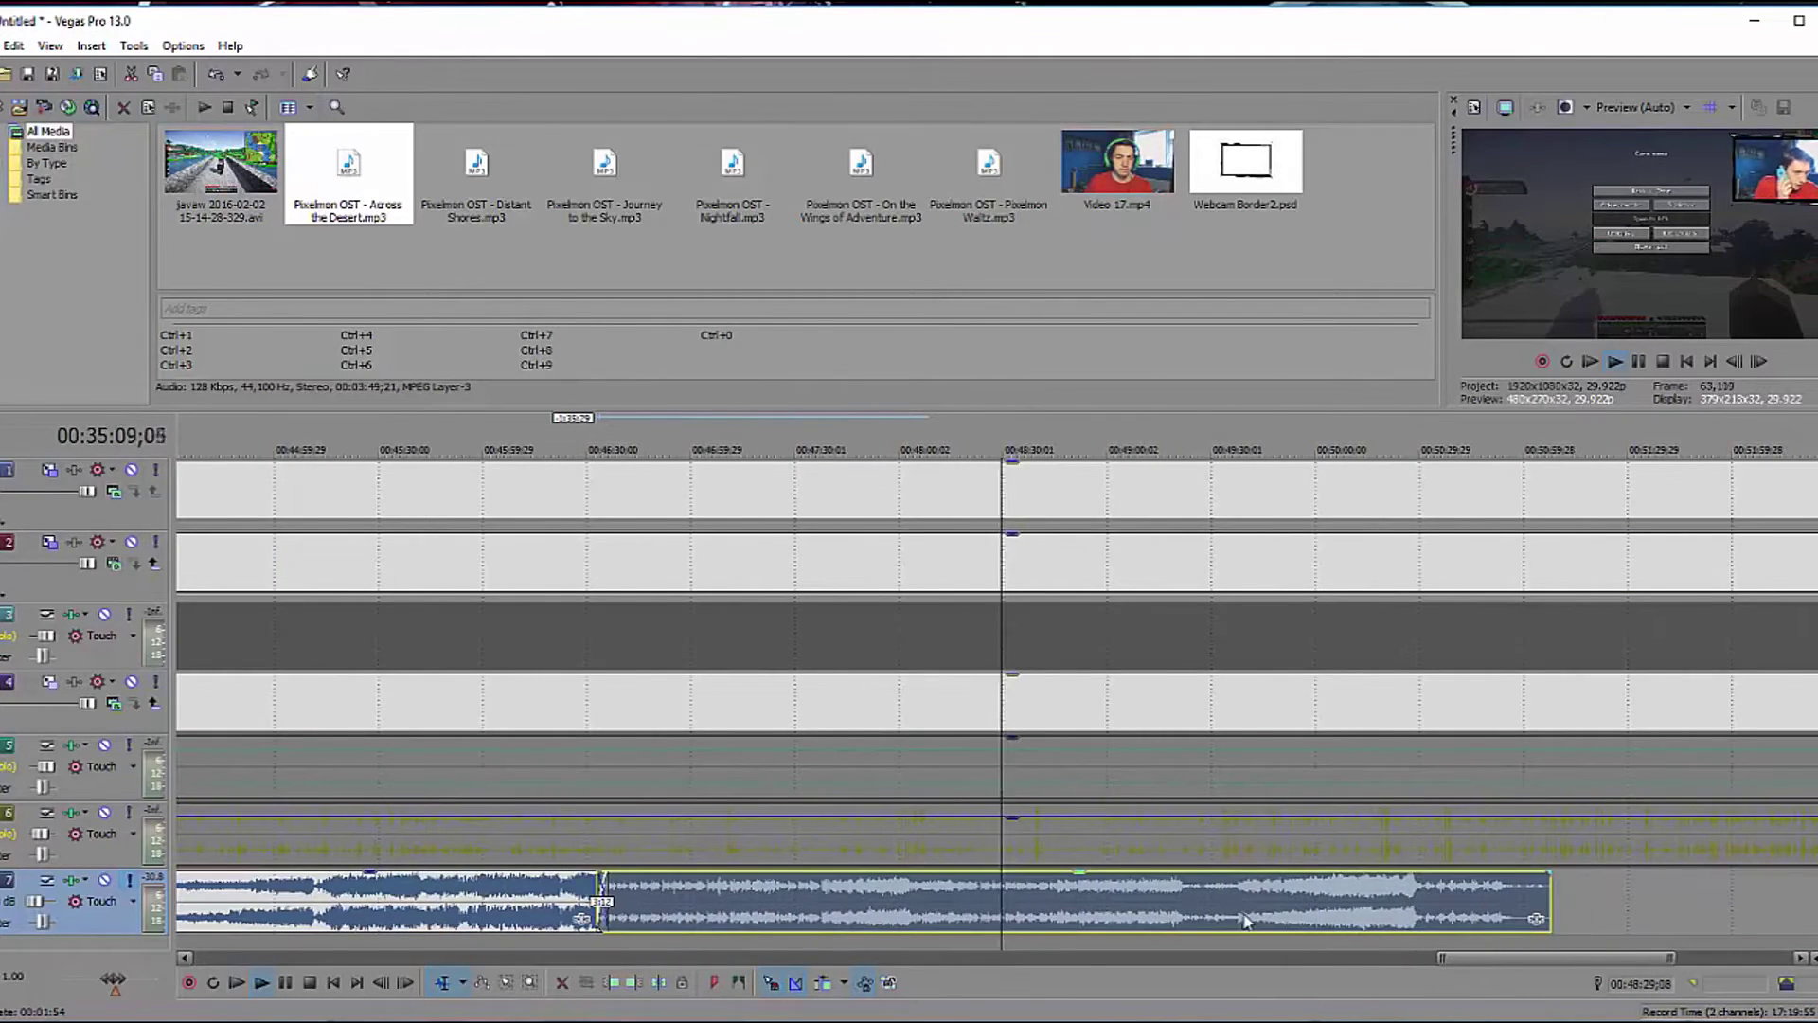
pyautogui.scroll(8, 1212, 914)
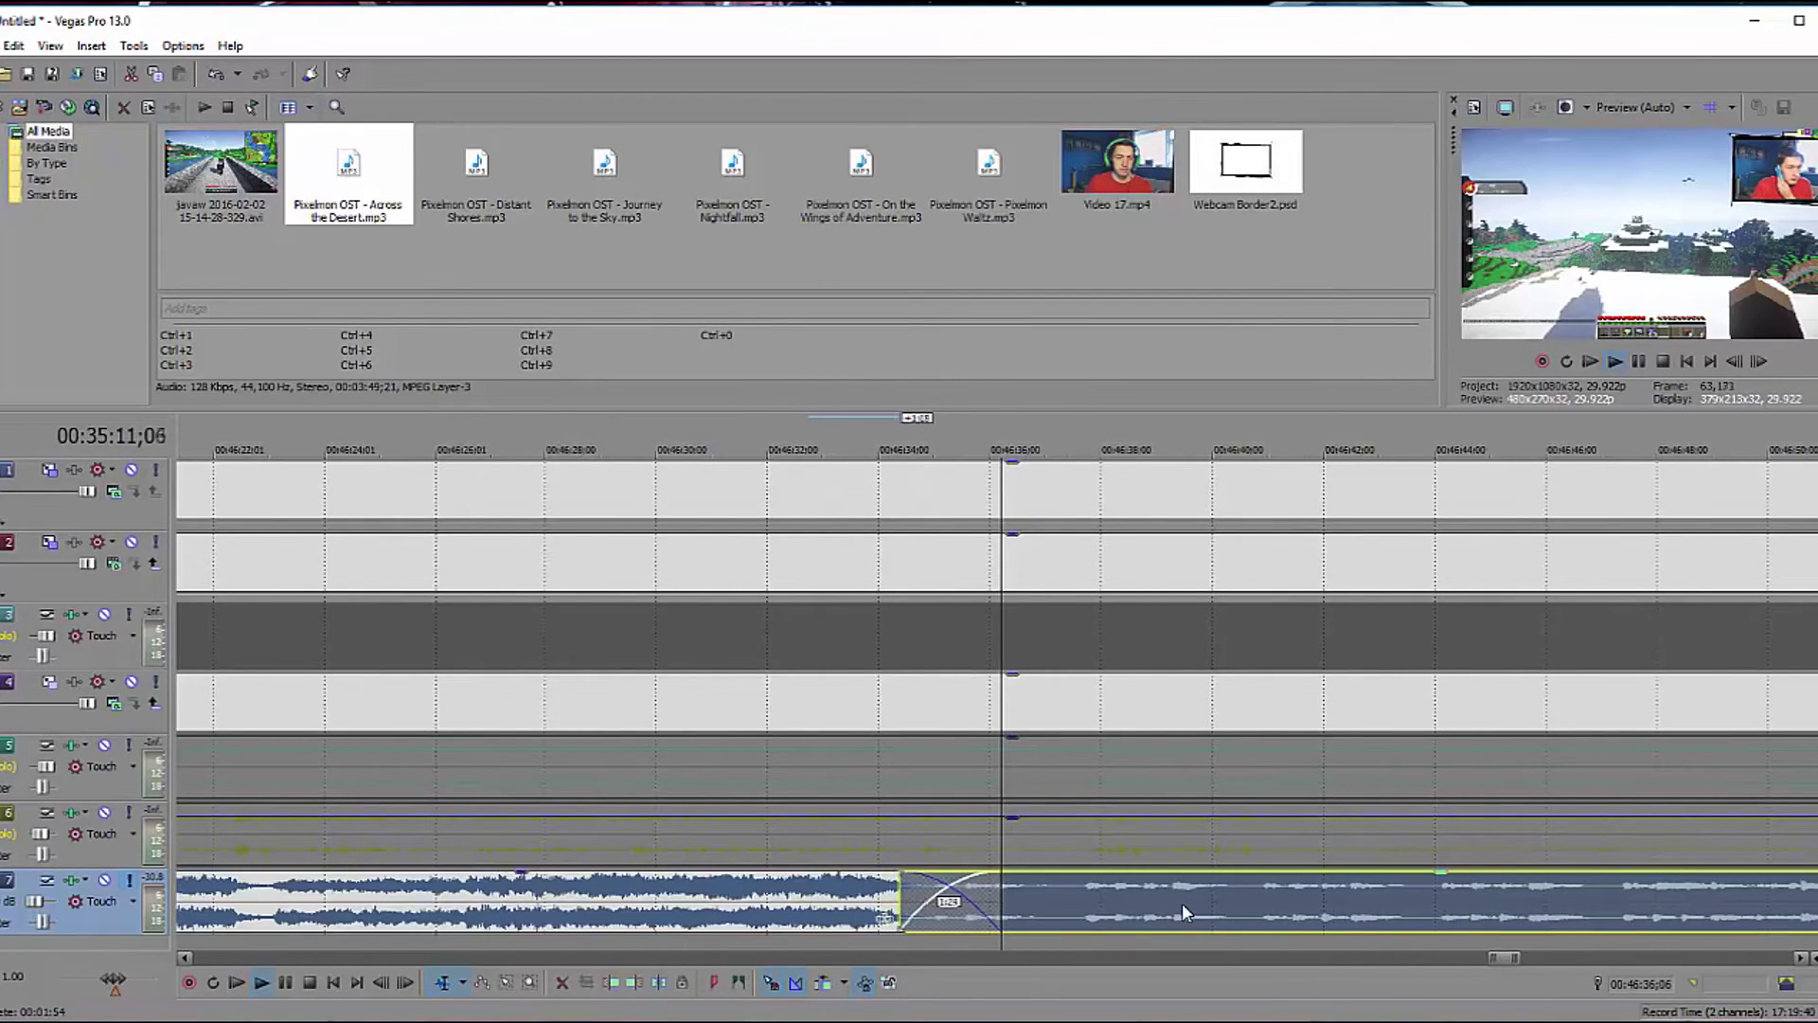
pyautogui.moveTo(1183, 912); pyautogui.dragTo(1145, 916)
pyautogui.scroll(-10, 1145, 914)
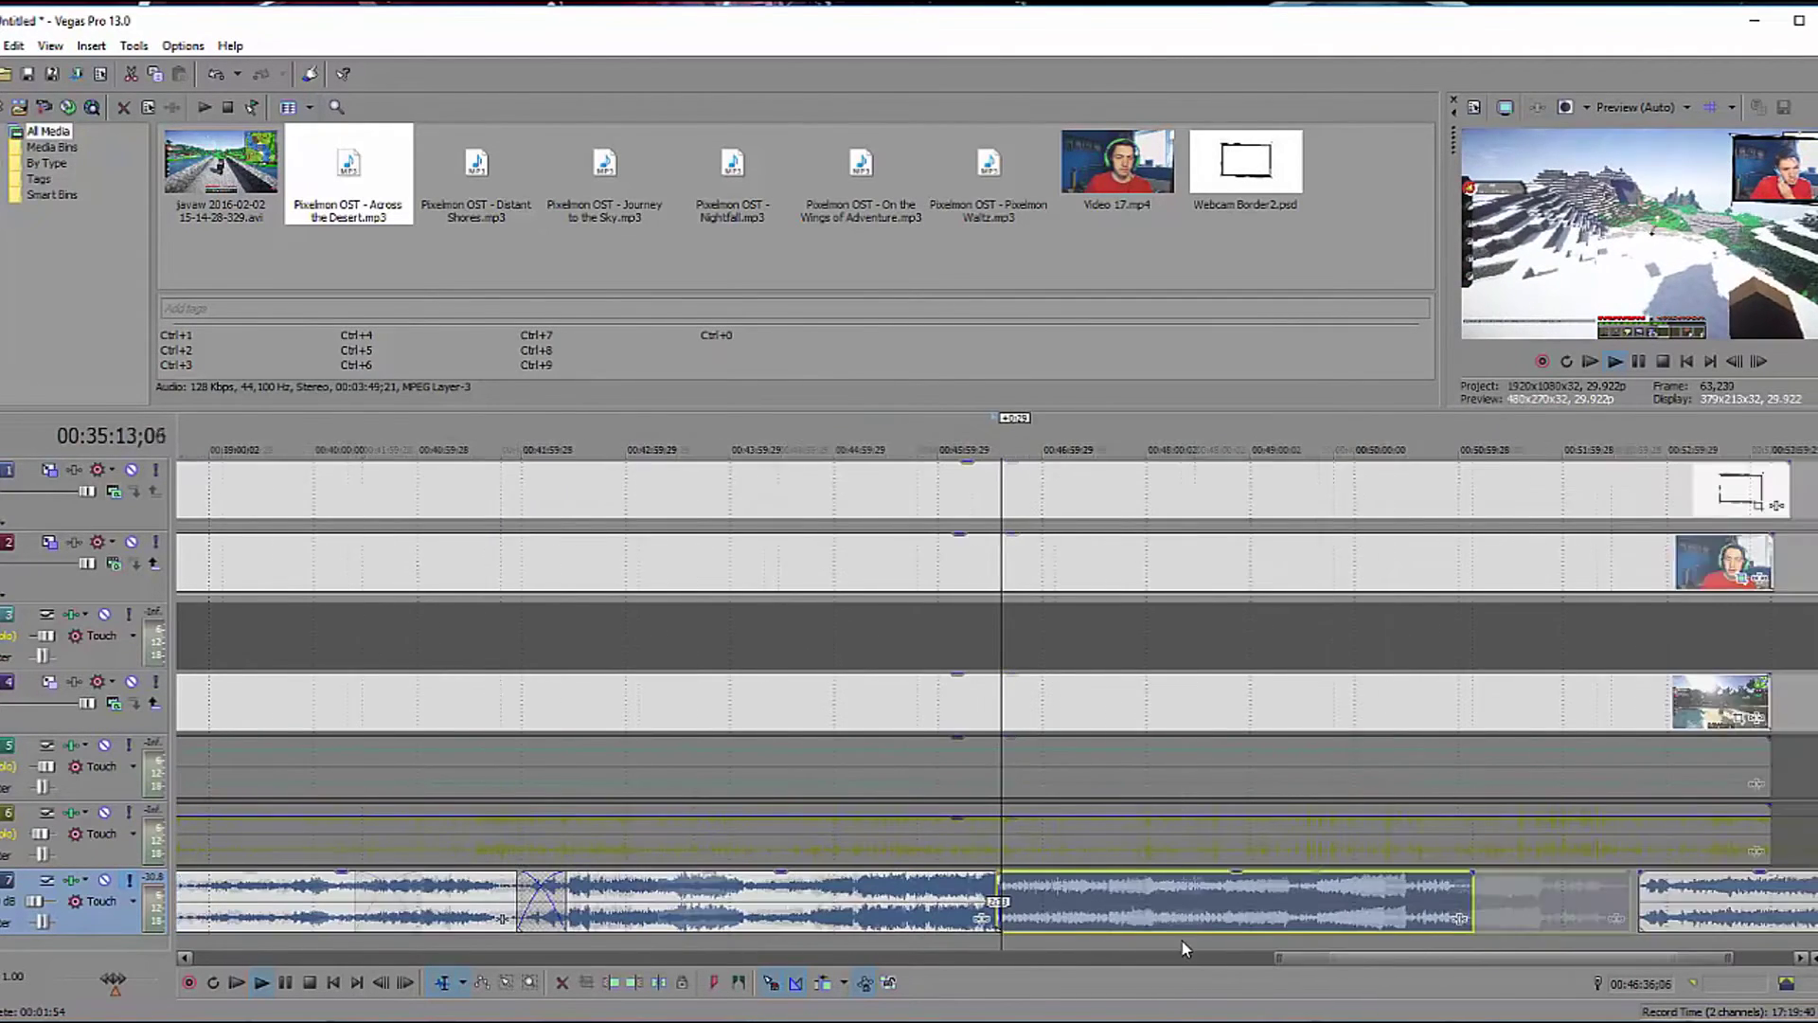
pyautogui.moveTo(1696, 907); pyautogui.dragTo(1513, 924)
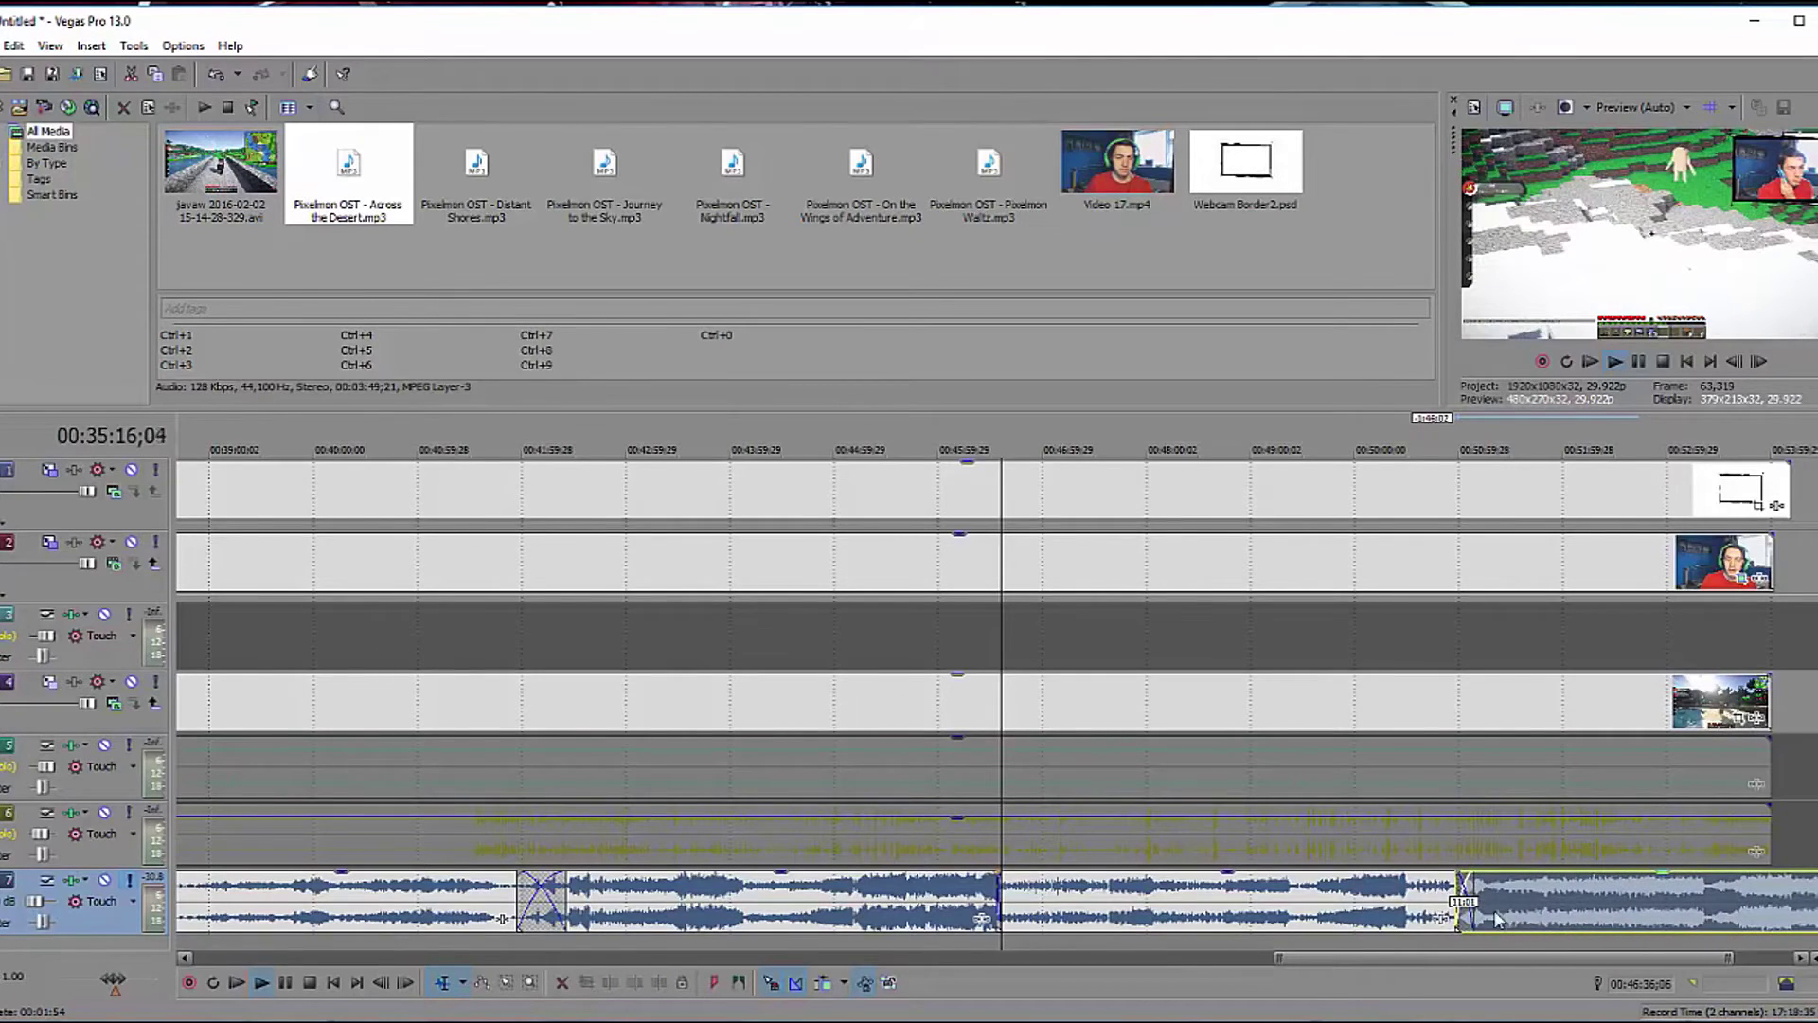
# Check the crossfades between the last few music clips, near 42:00, 46:35 and 51:00.
pyautogui.scroll(8, 1025, 909)
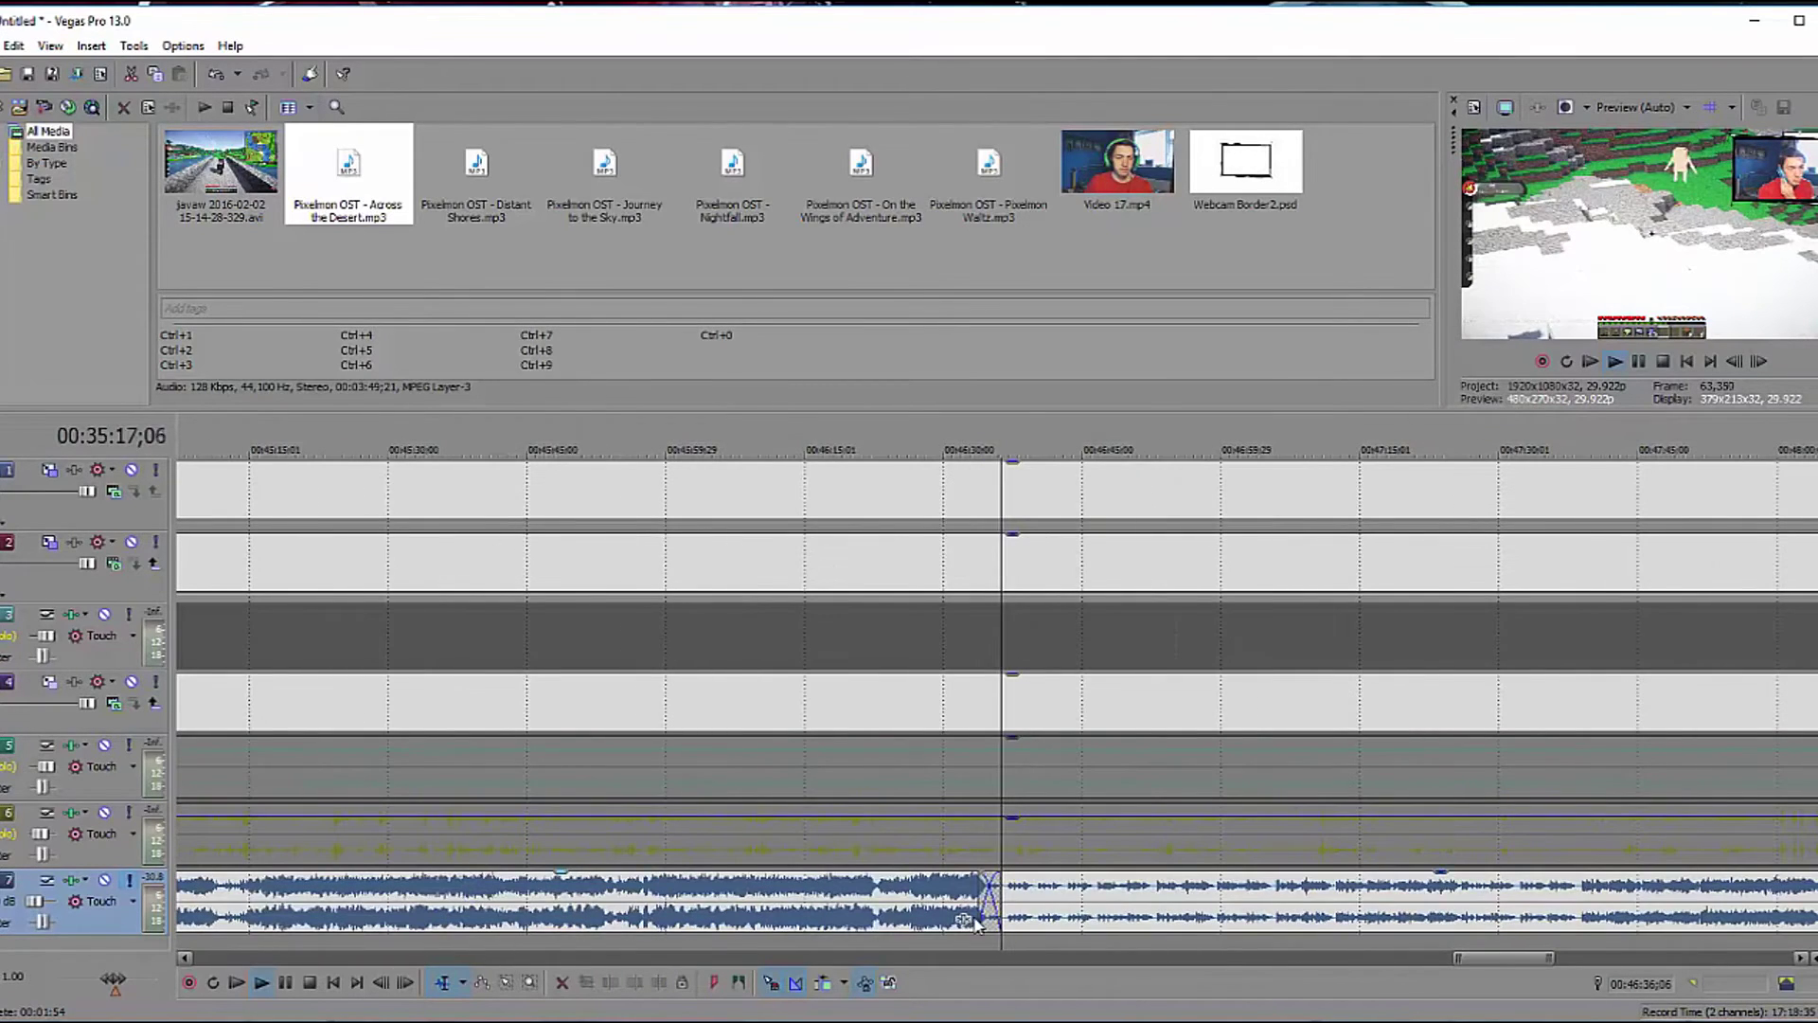
pyautogui.scroll(-12, 1042, 923)
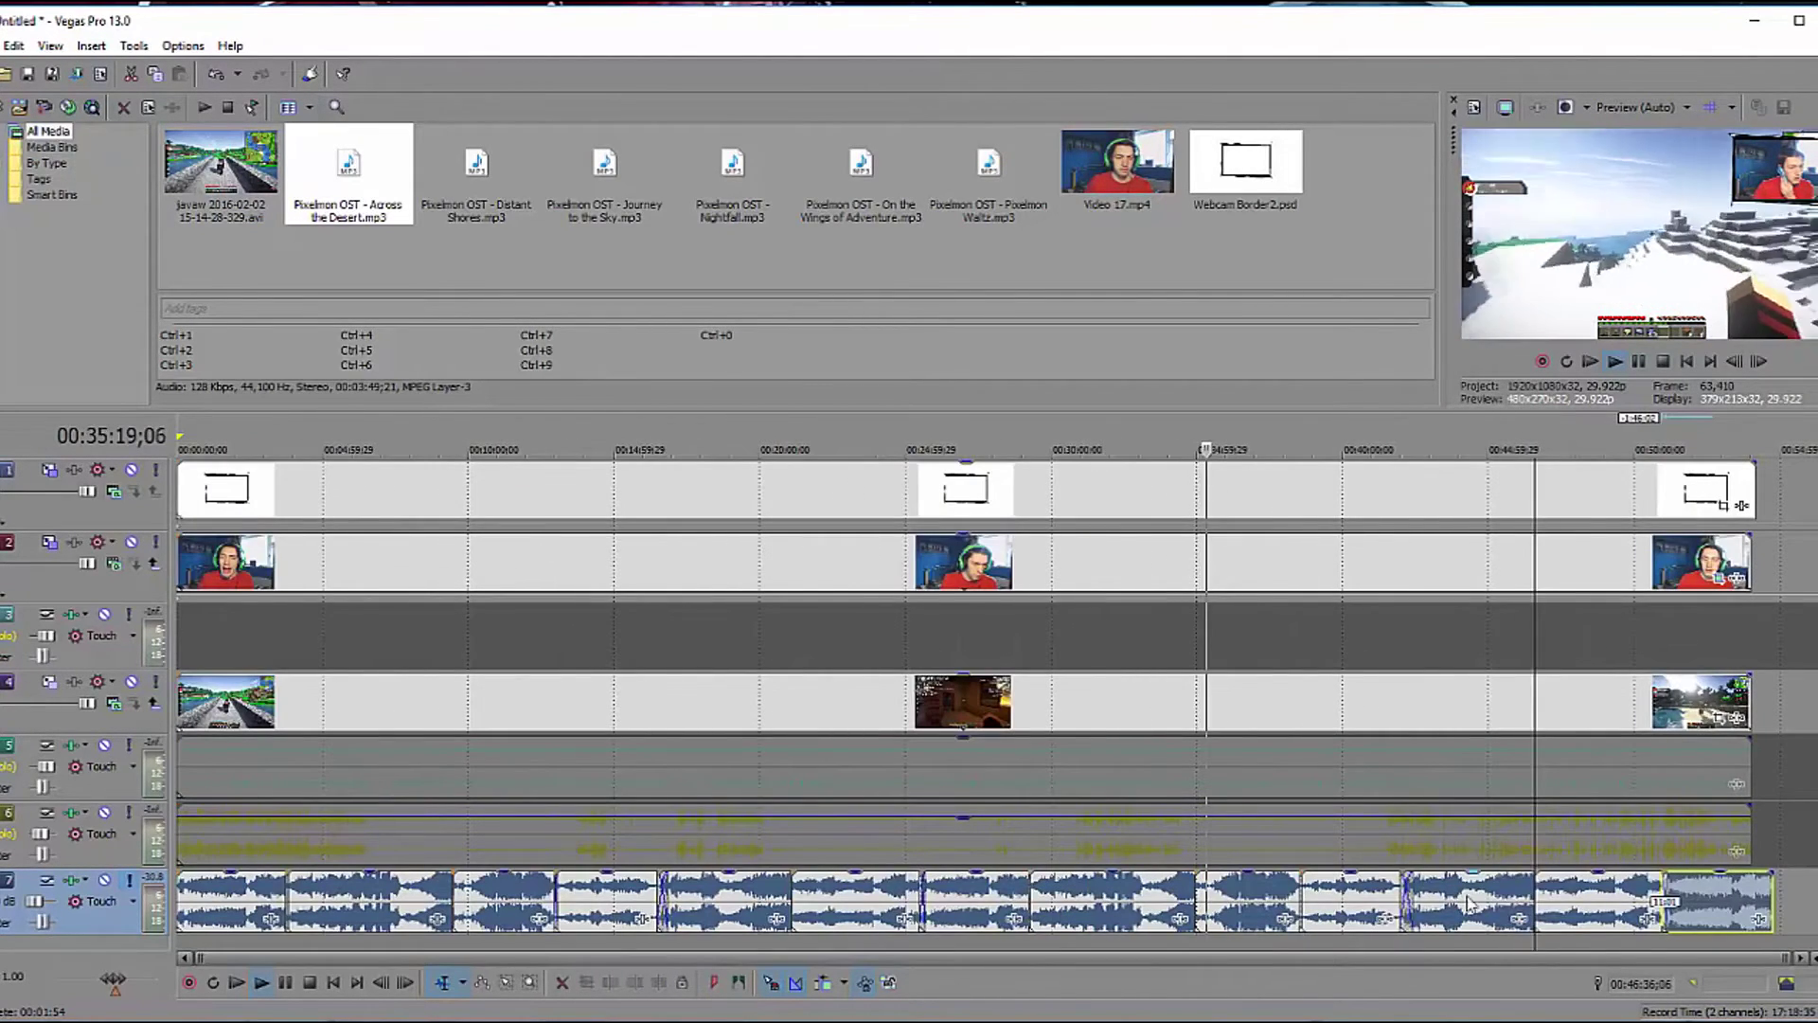
pyautogui.click(1526, 899)
pyautogui.scroll(8, 1526, 900)
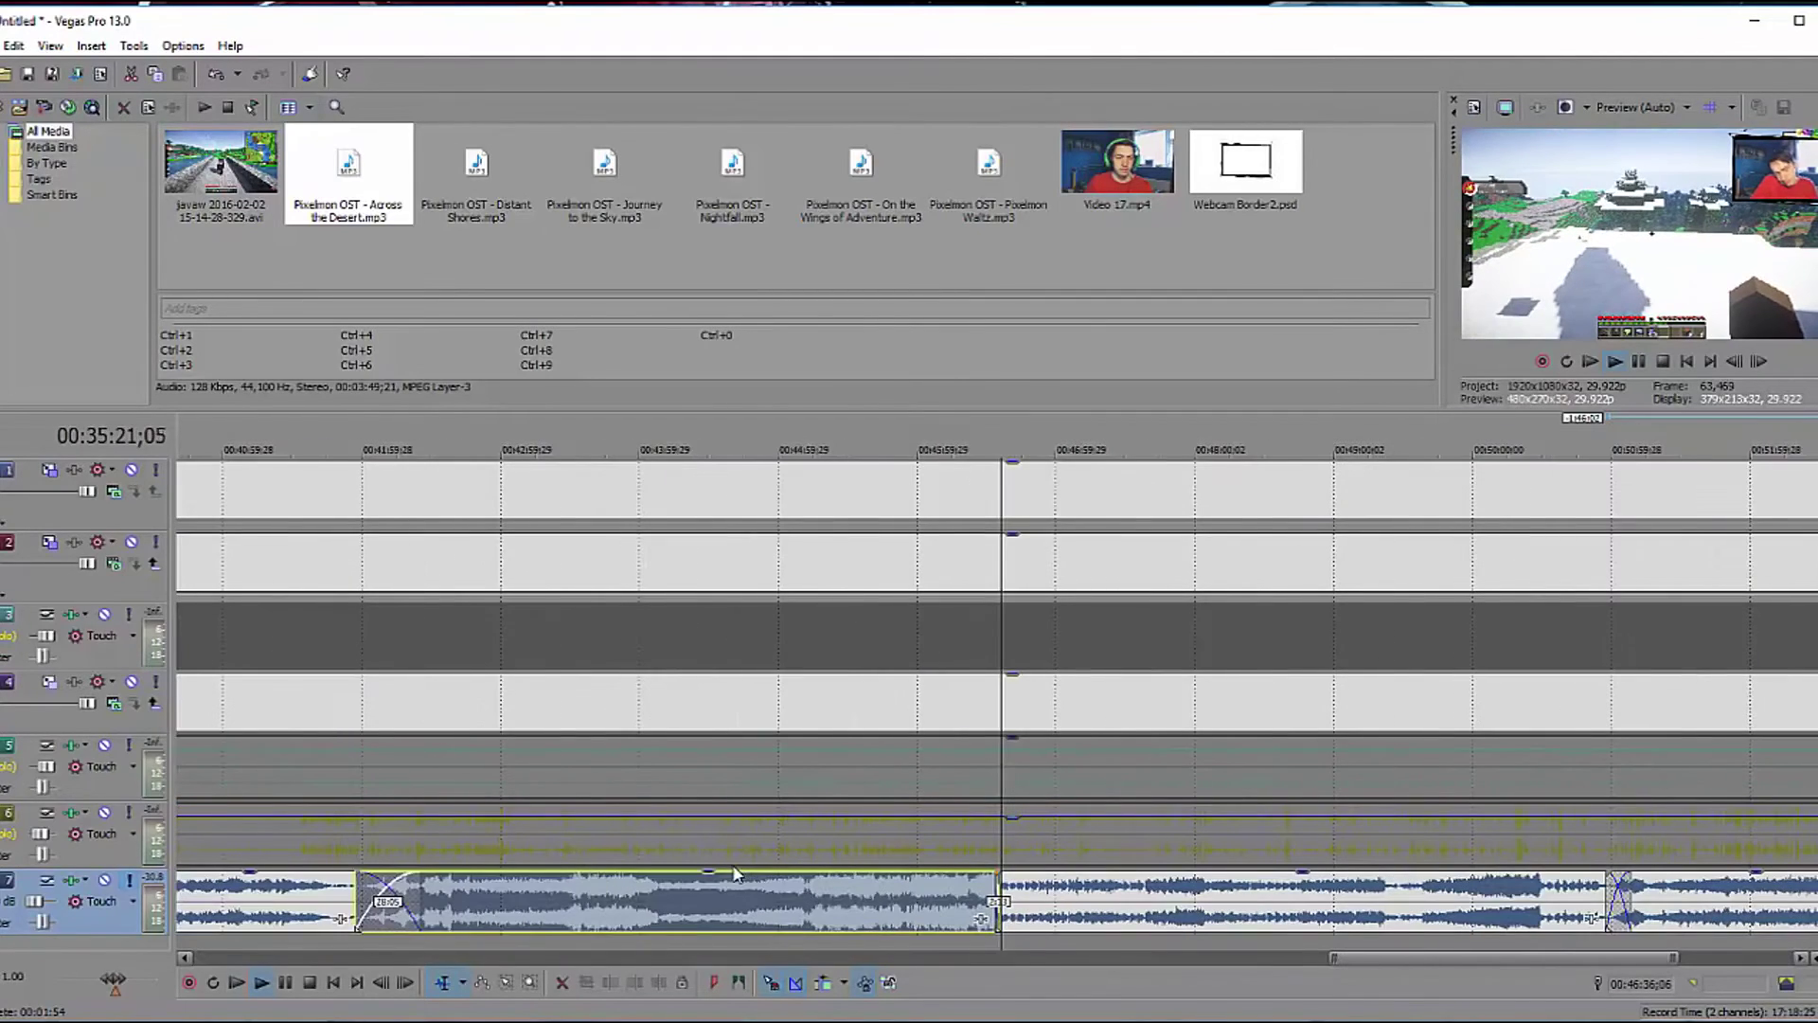
pyautogui.moveTo(637, 917)
pyautogui.mouseDown()
pyautogui.moveTo(683, 917)
pyautogui.moveTo(636, 920)
pyautogui.mouseUp()
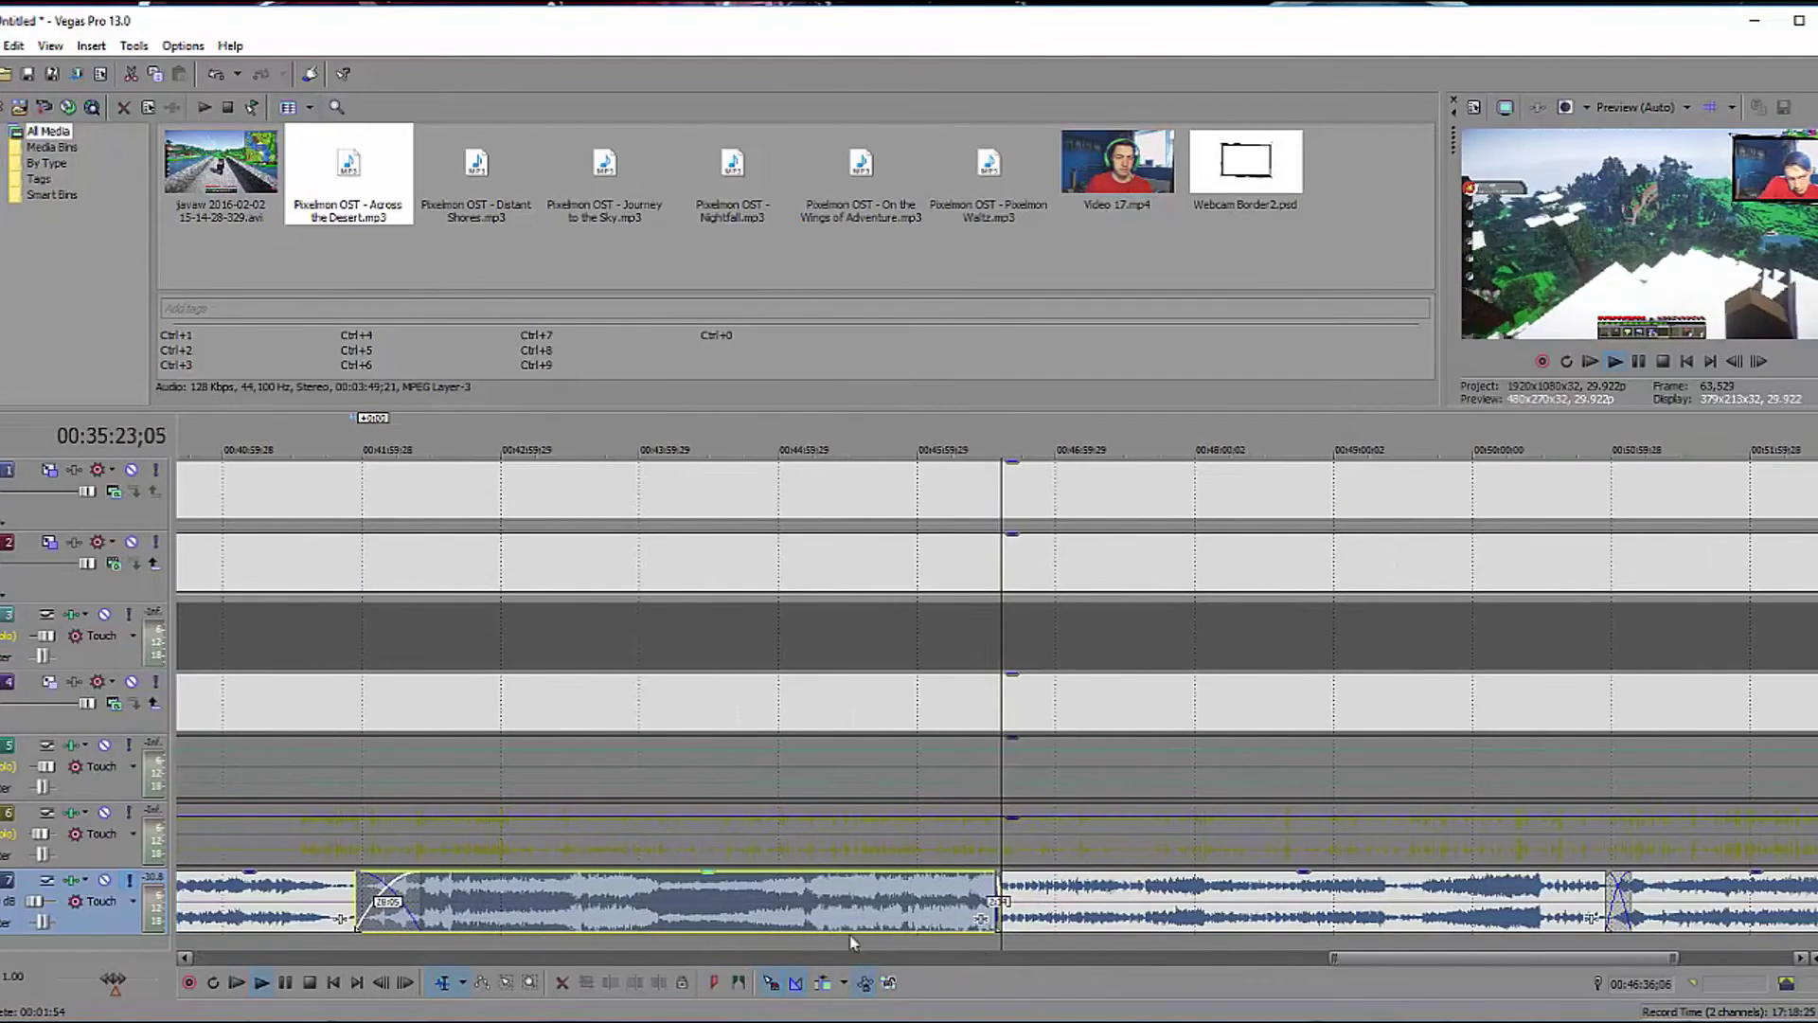
pyautogui.click(1110, 909)
pyautogui.scroll(-3, 1110, 910)
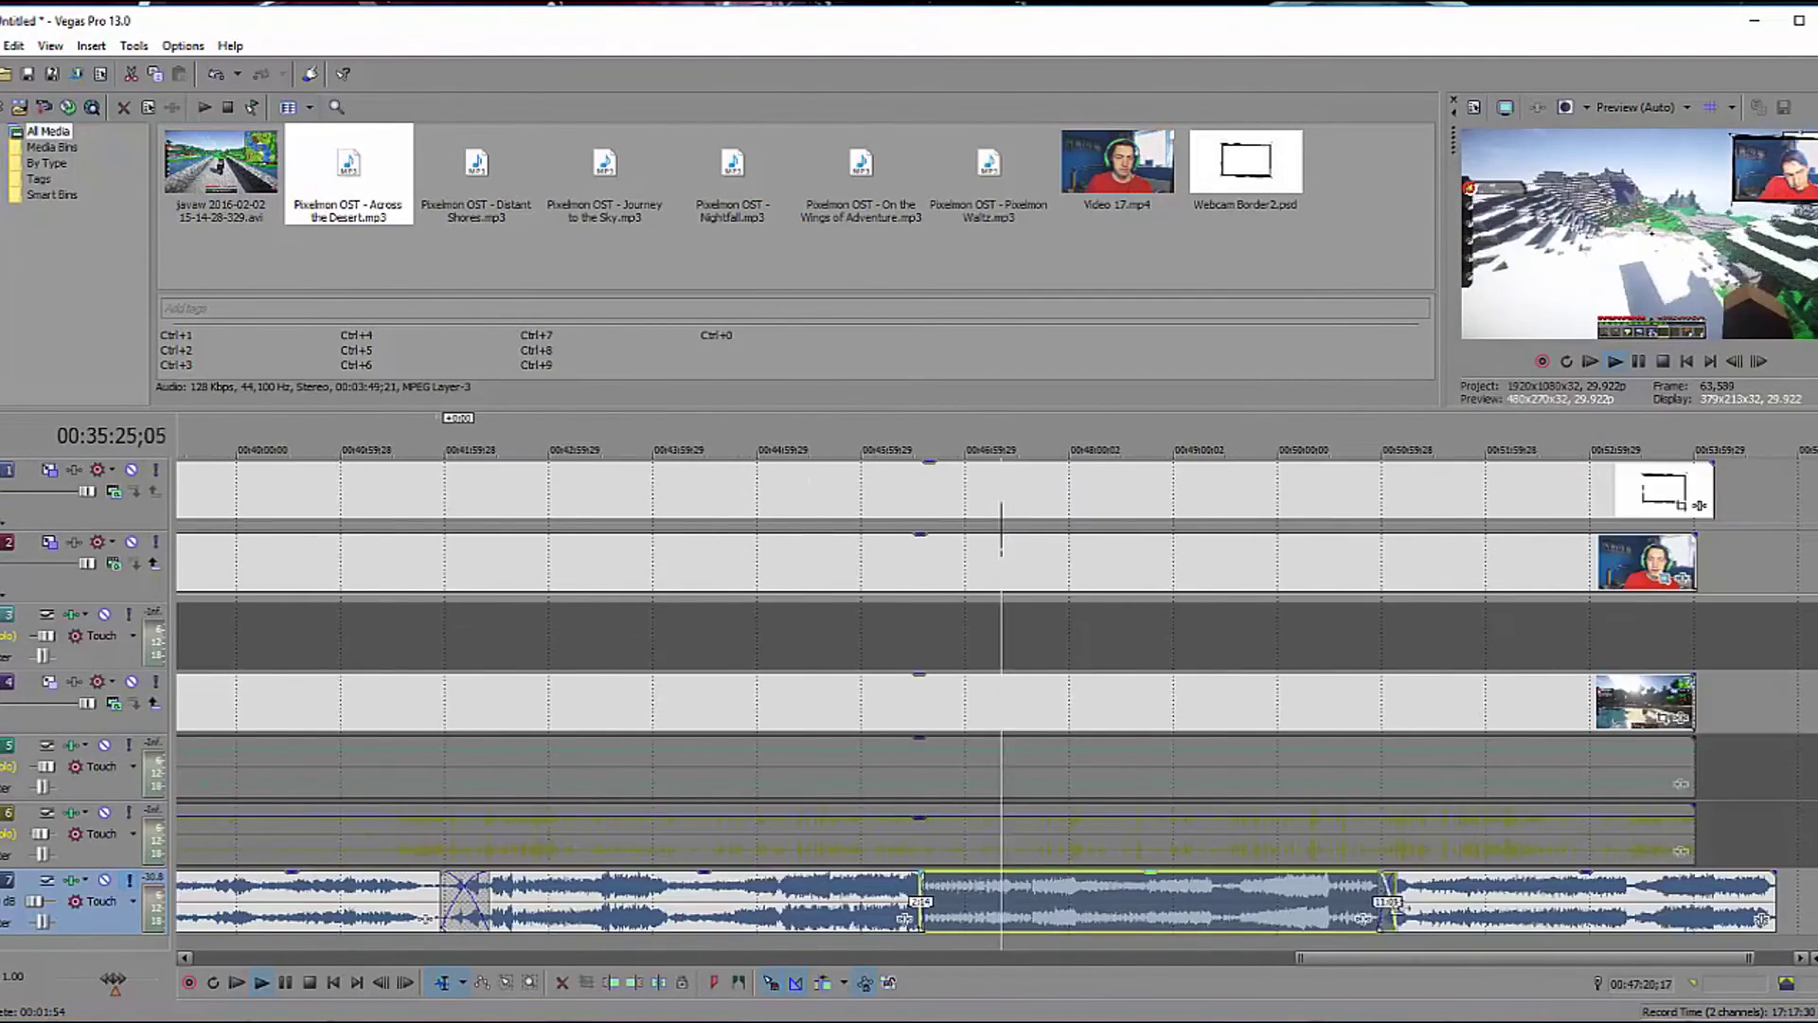
pyautogui.scroll(-2, 1539, 886)
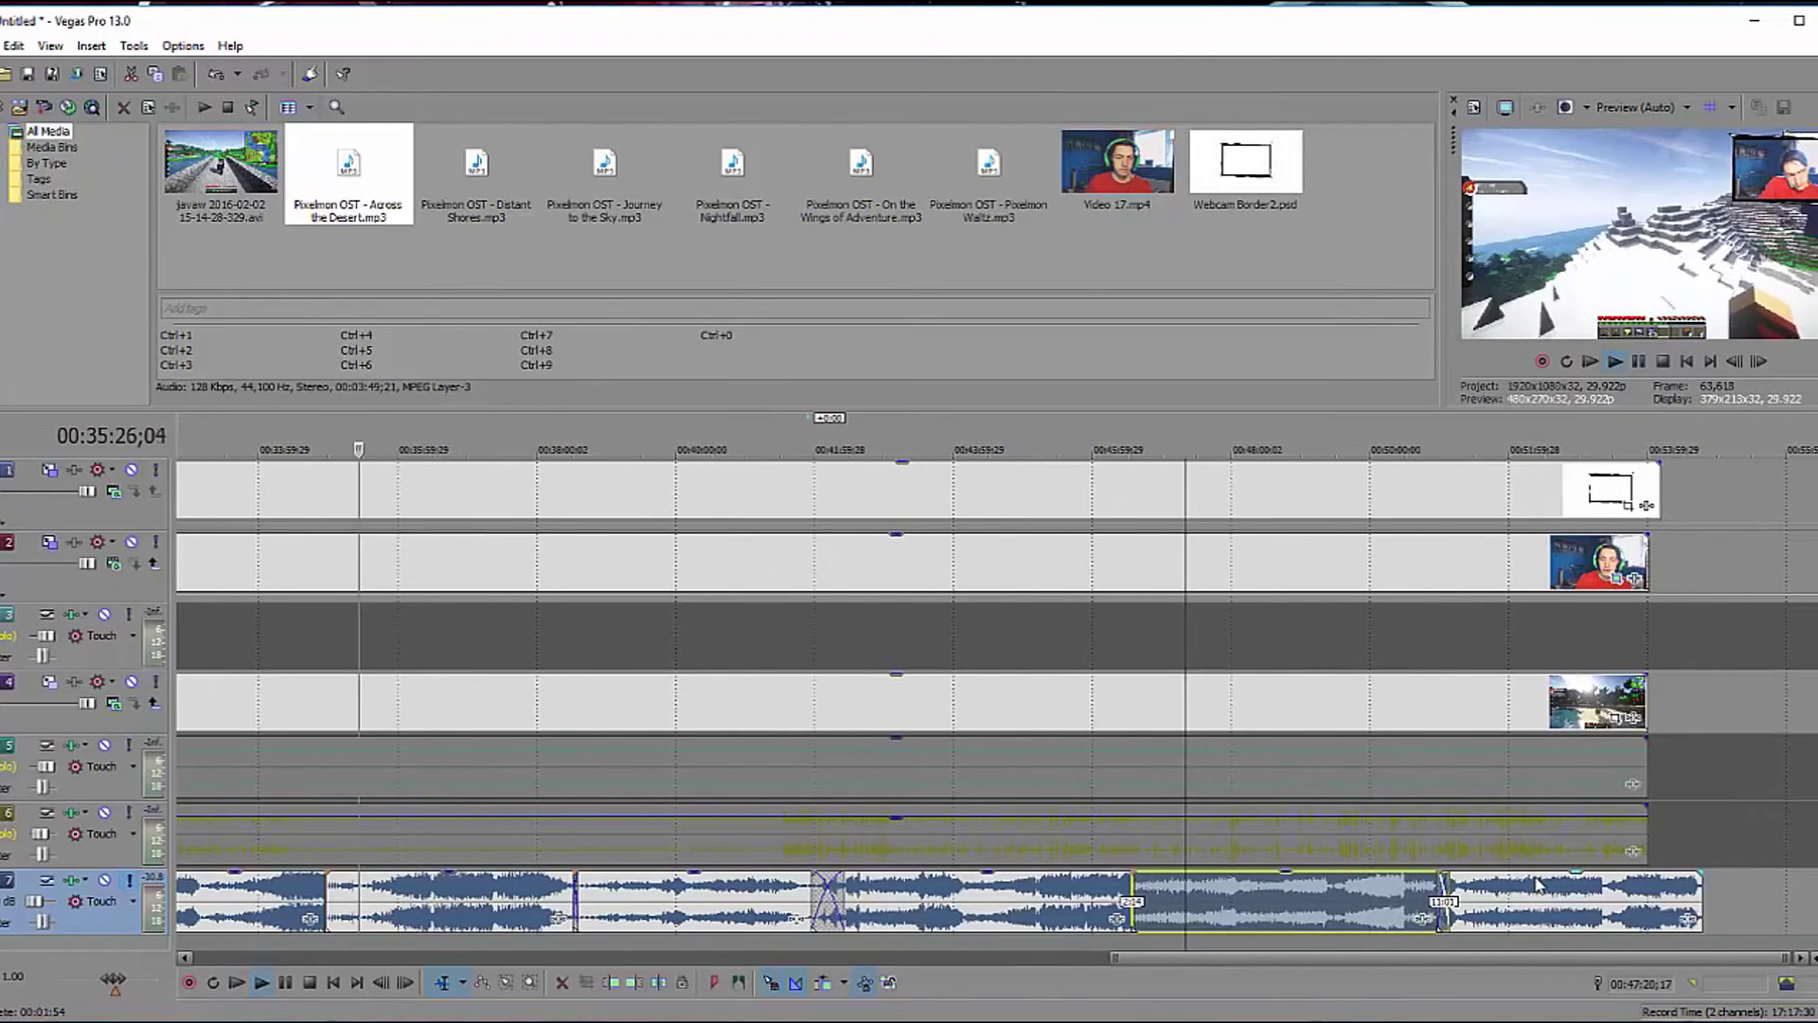
# Trim the last music clip to the end of the gameplay footage and give it a fade-out of about 12 seconds.
pyautogui.click(1702, 875)
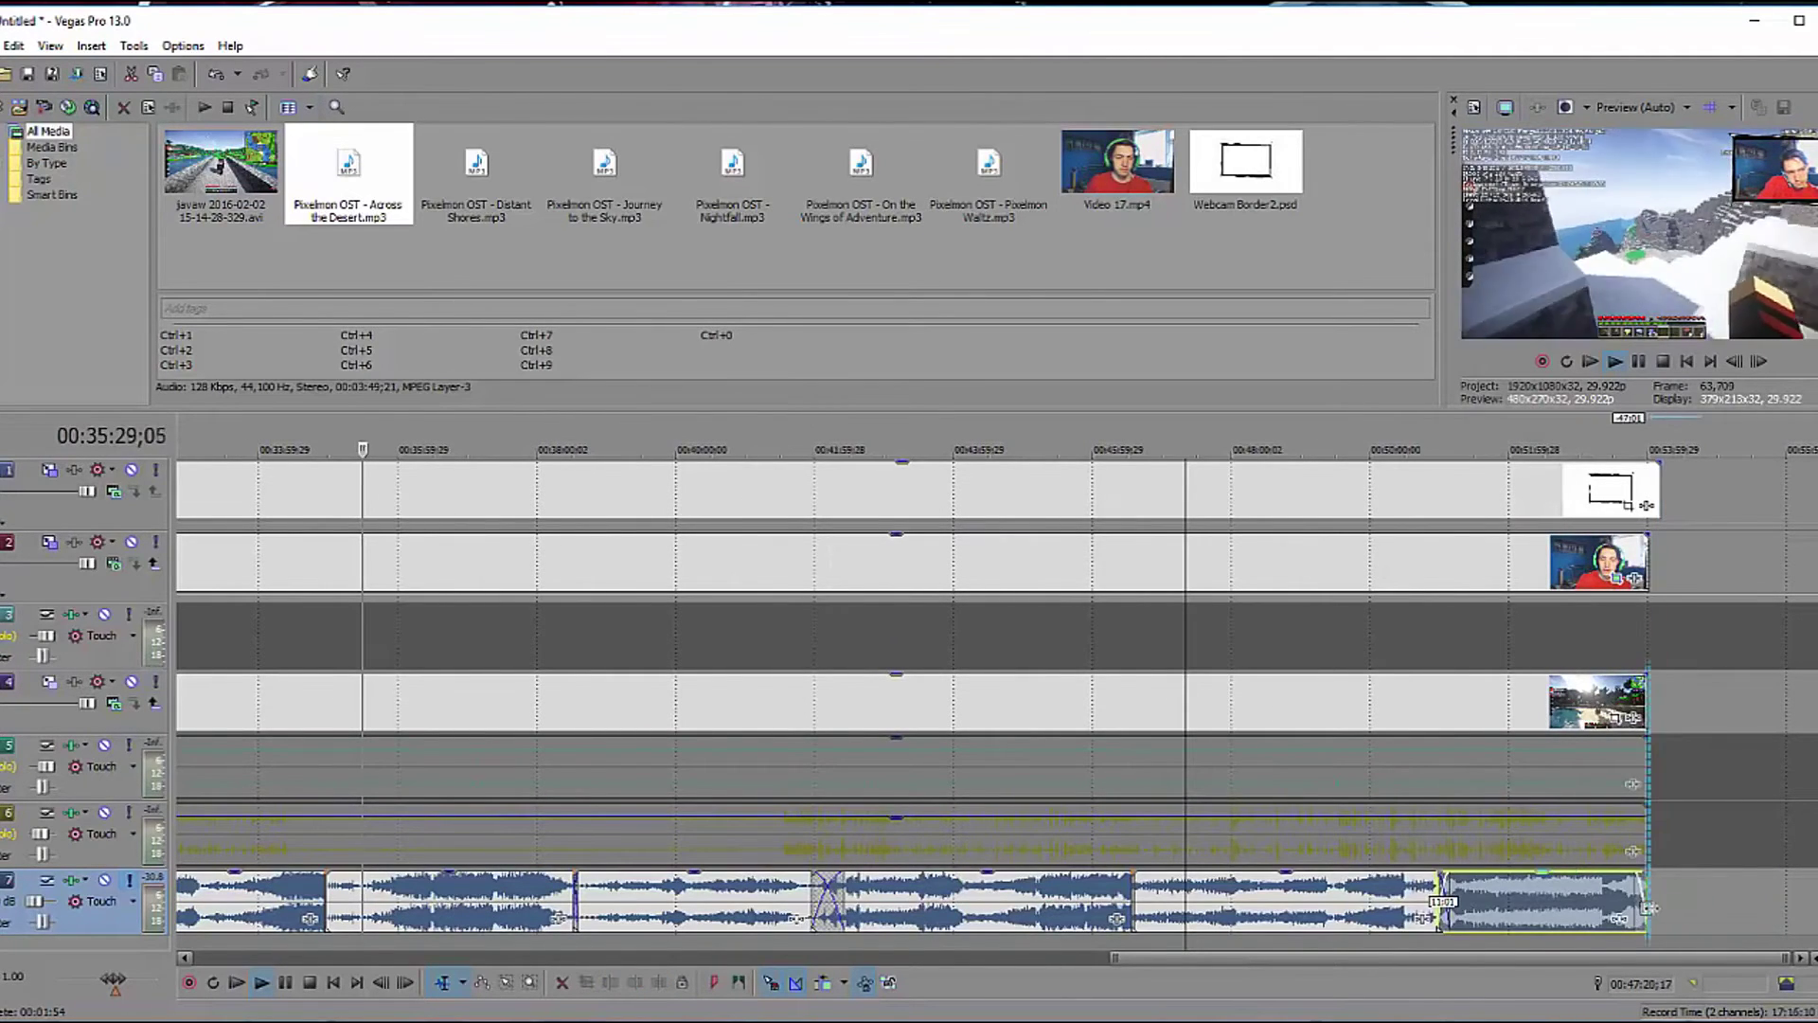
pyautogui.scroll(5, 1620, 895)
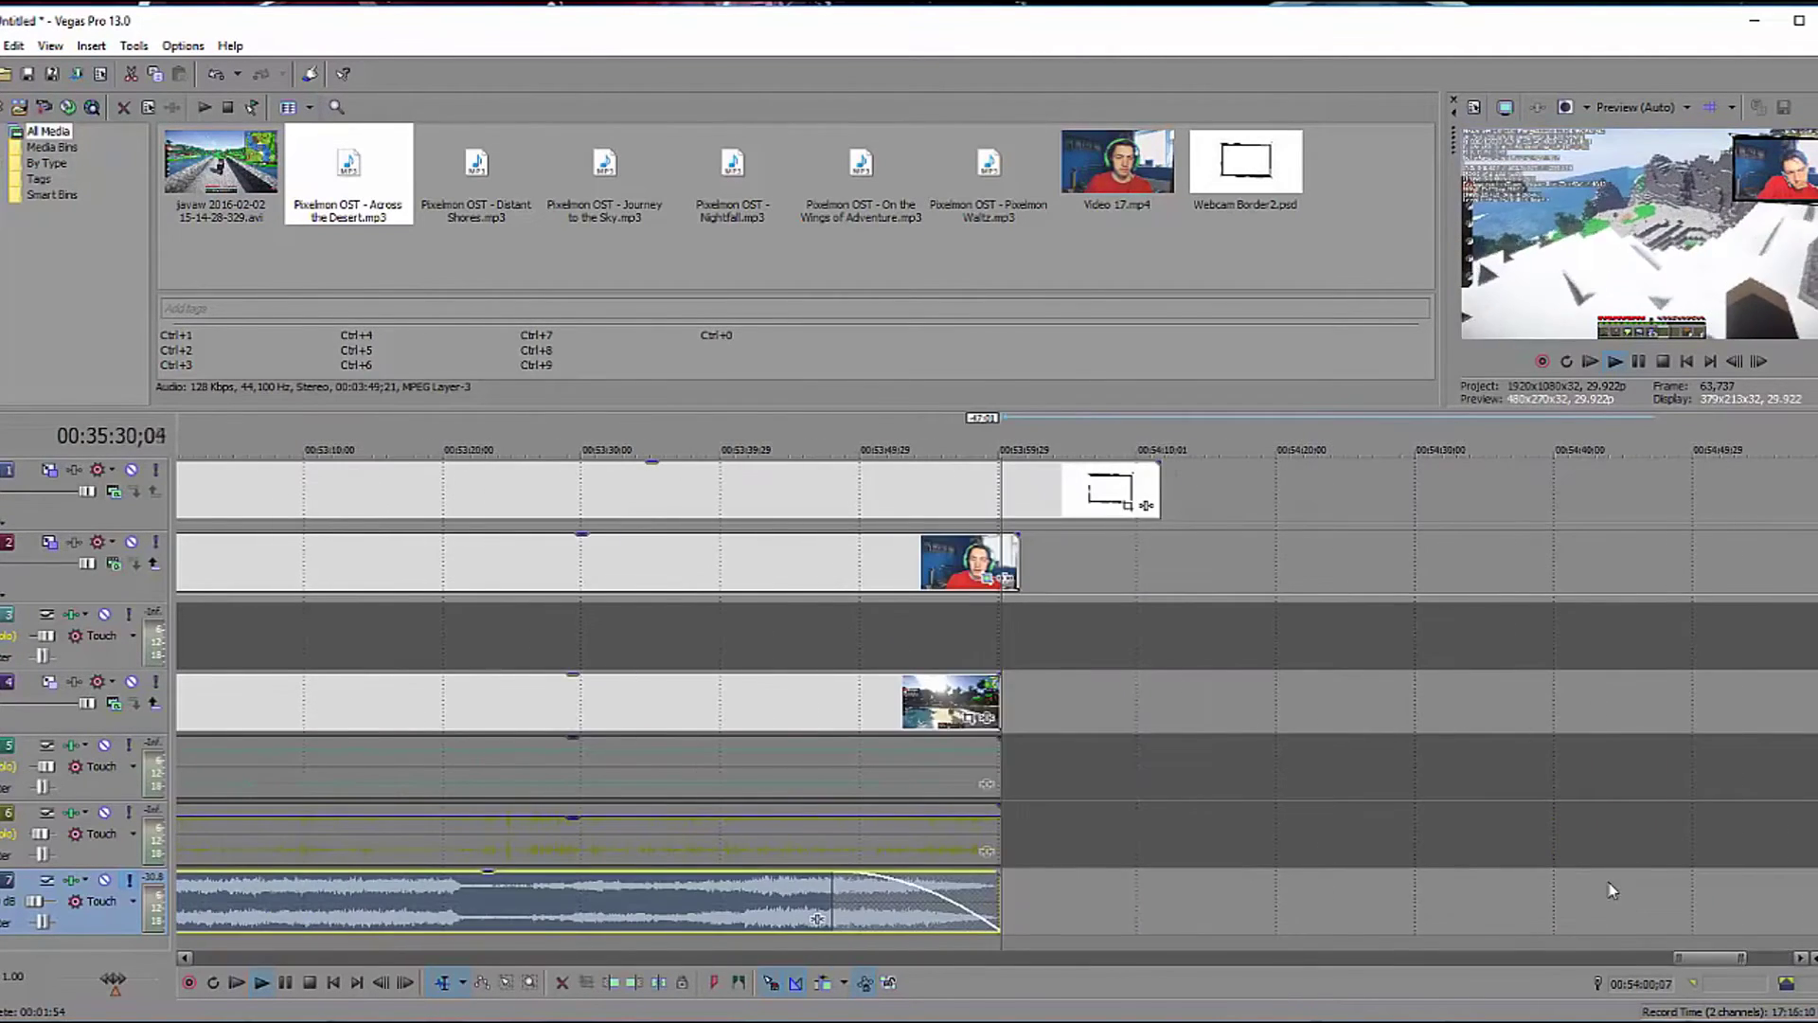
# Turn off solo on the music track and play the ending from about 53:54.
pyautogui.click(131, 879)
pyautogui.click(884, 720)
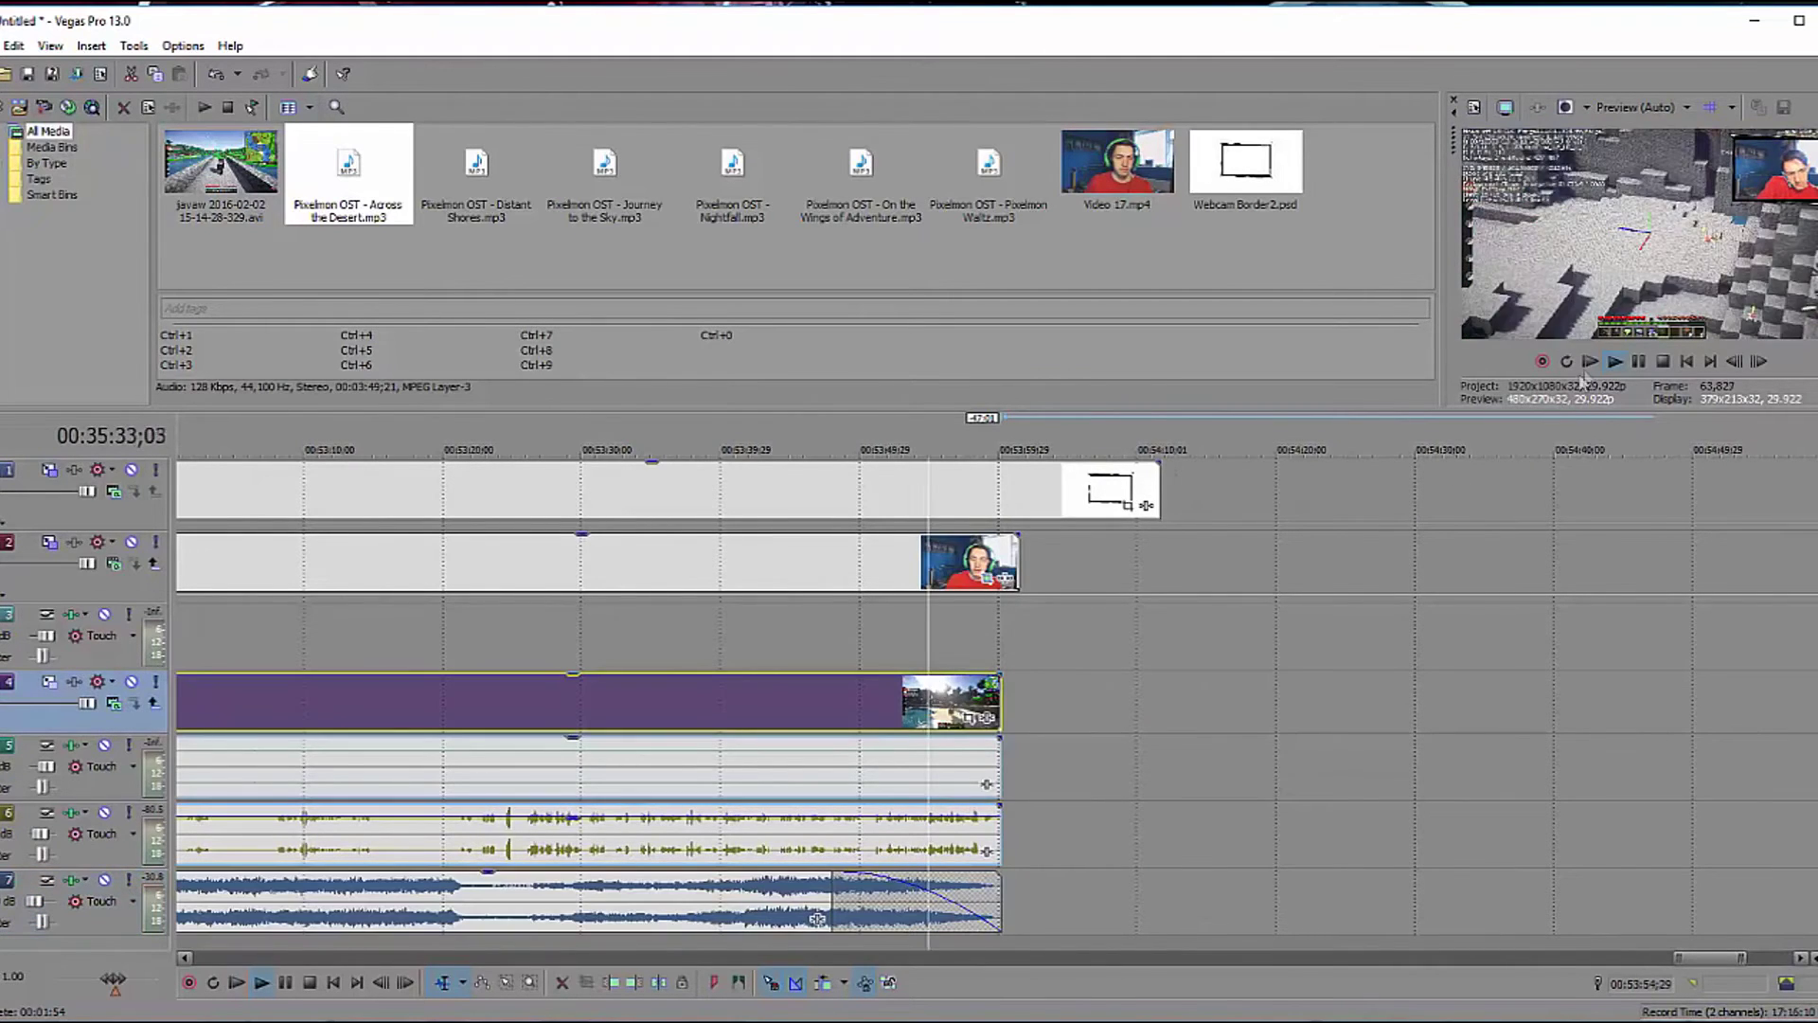
pyautogui.click(1620, 364)
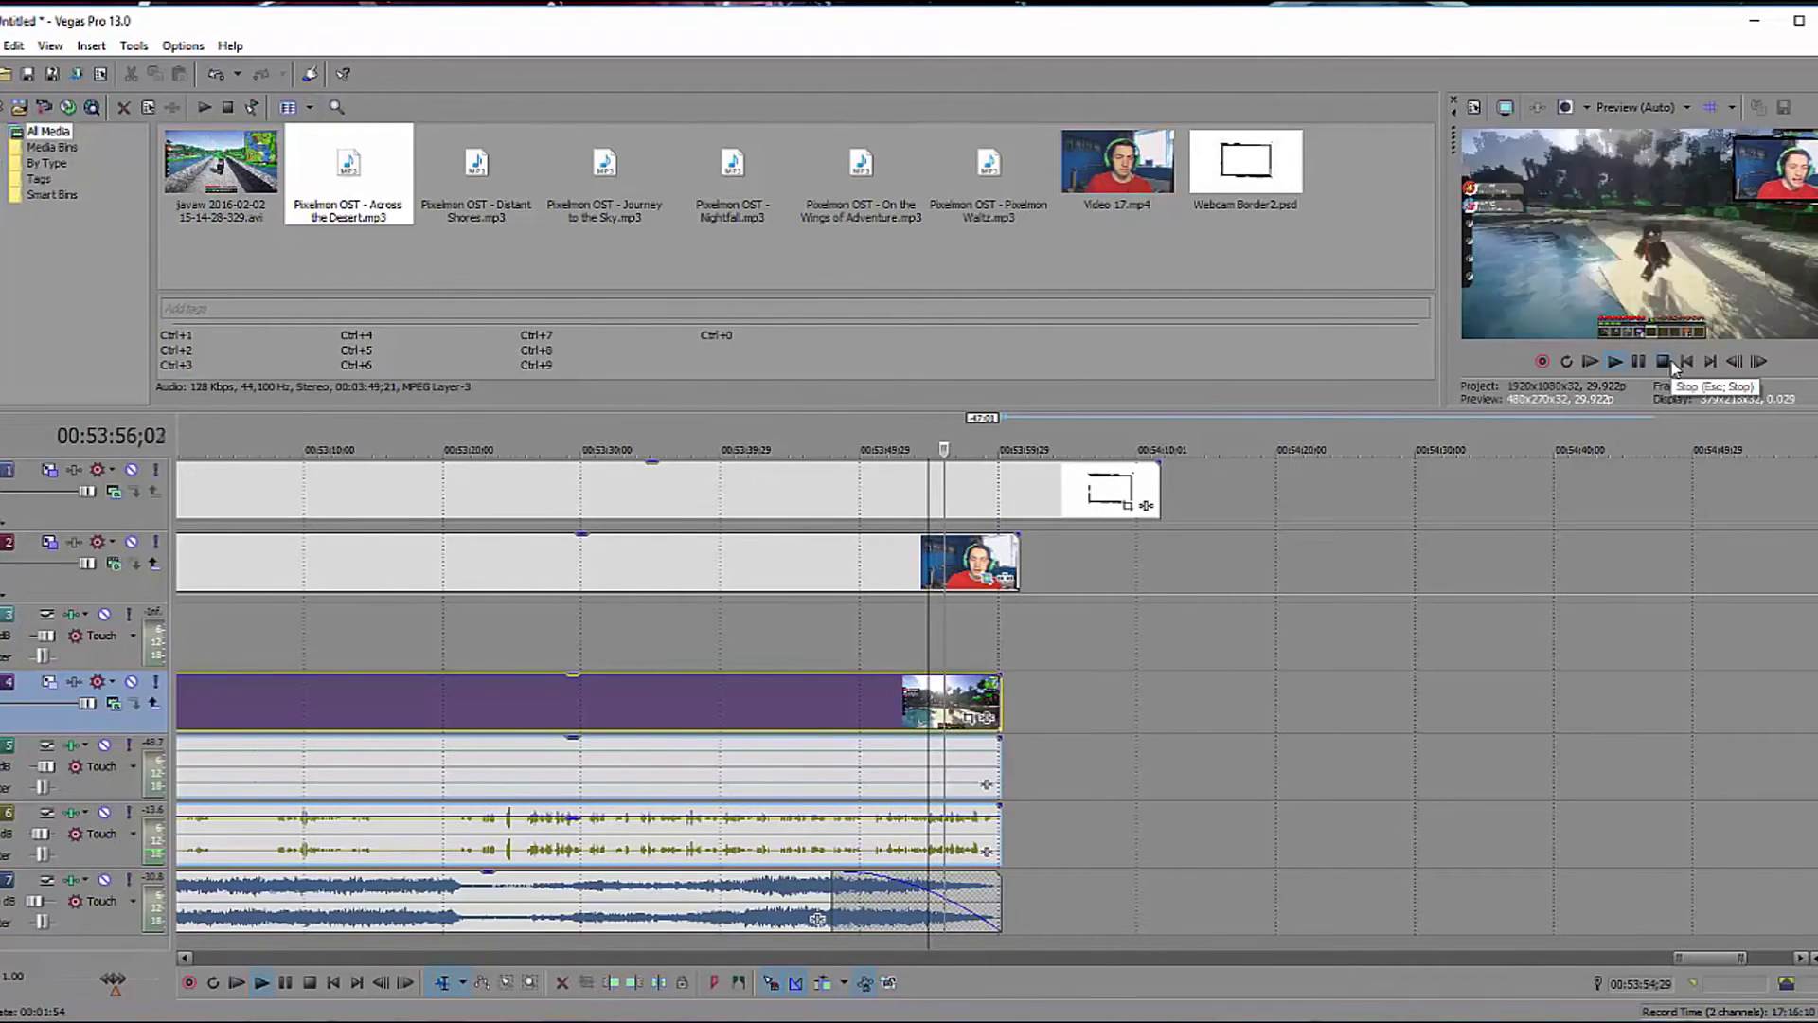
pyautogui.click(1664, 361)
# Split the gameplay footage with its audio and the webcam clip at 06:26;19, where the opening commentary ends.
pyautogui.scroll(-10, 1007, 637)
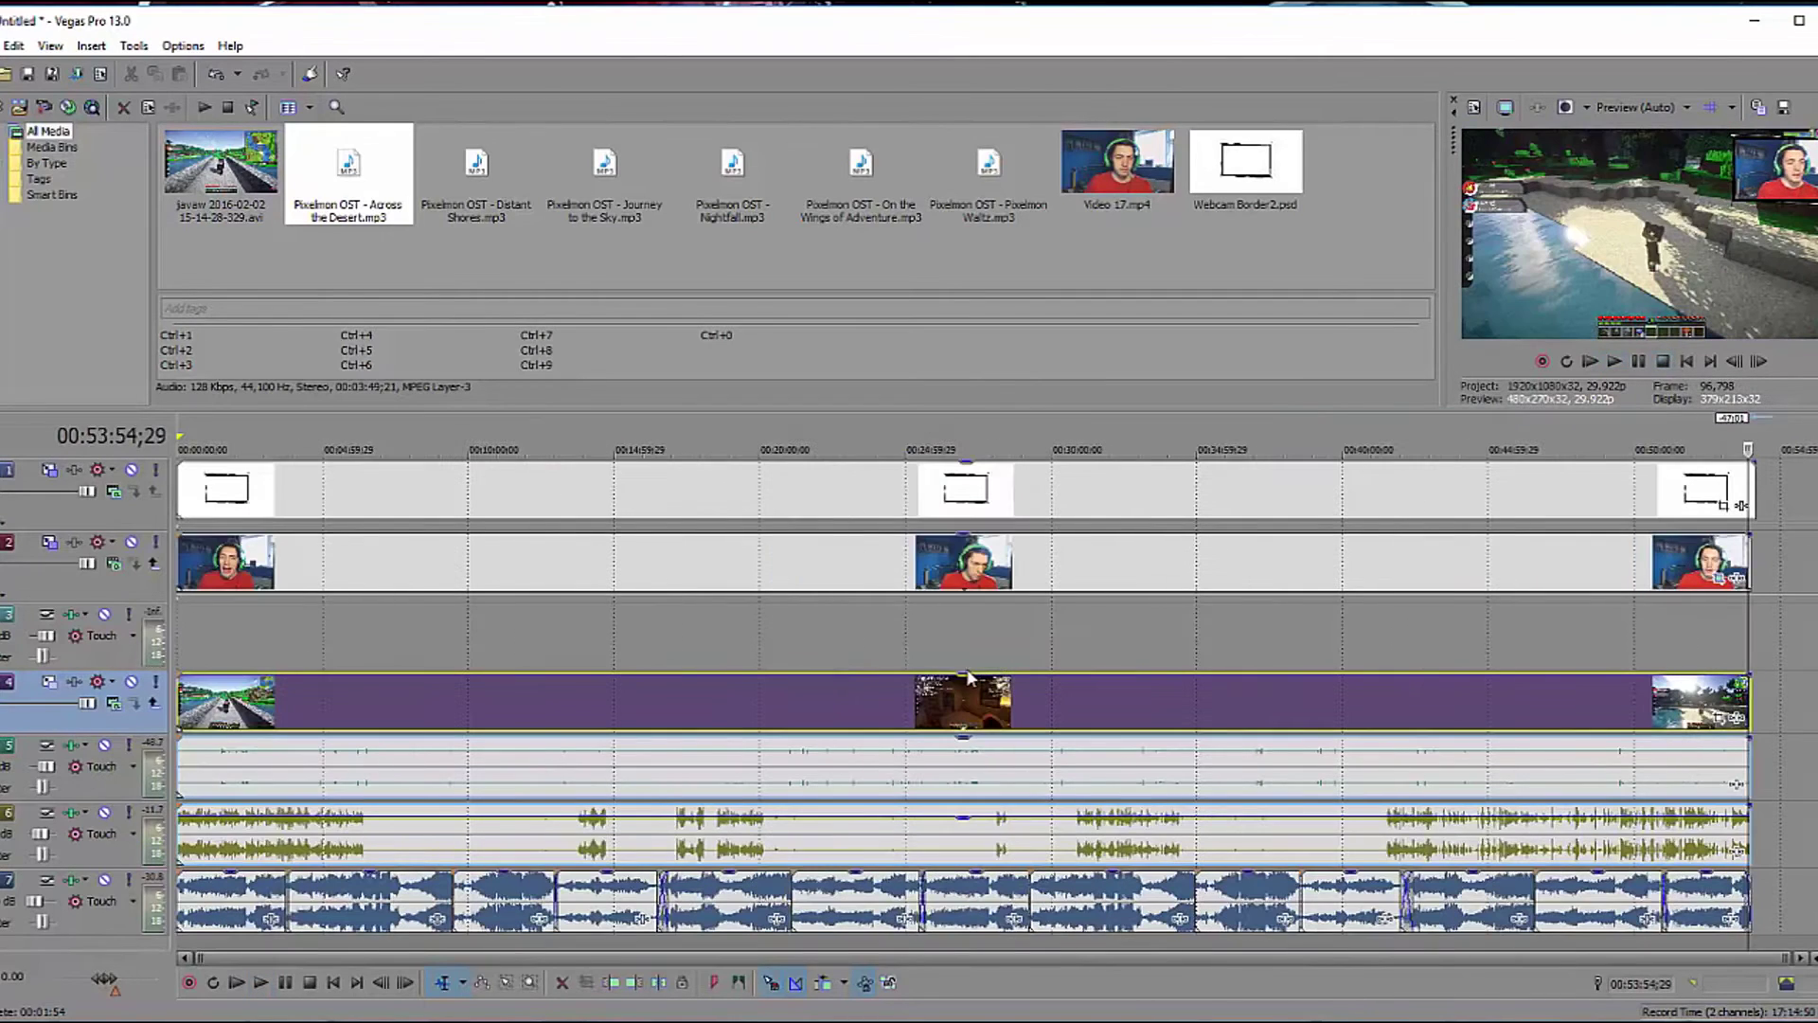
pyautogui.click(367, 819)
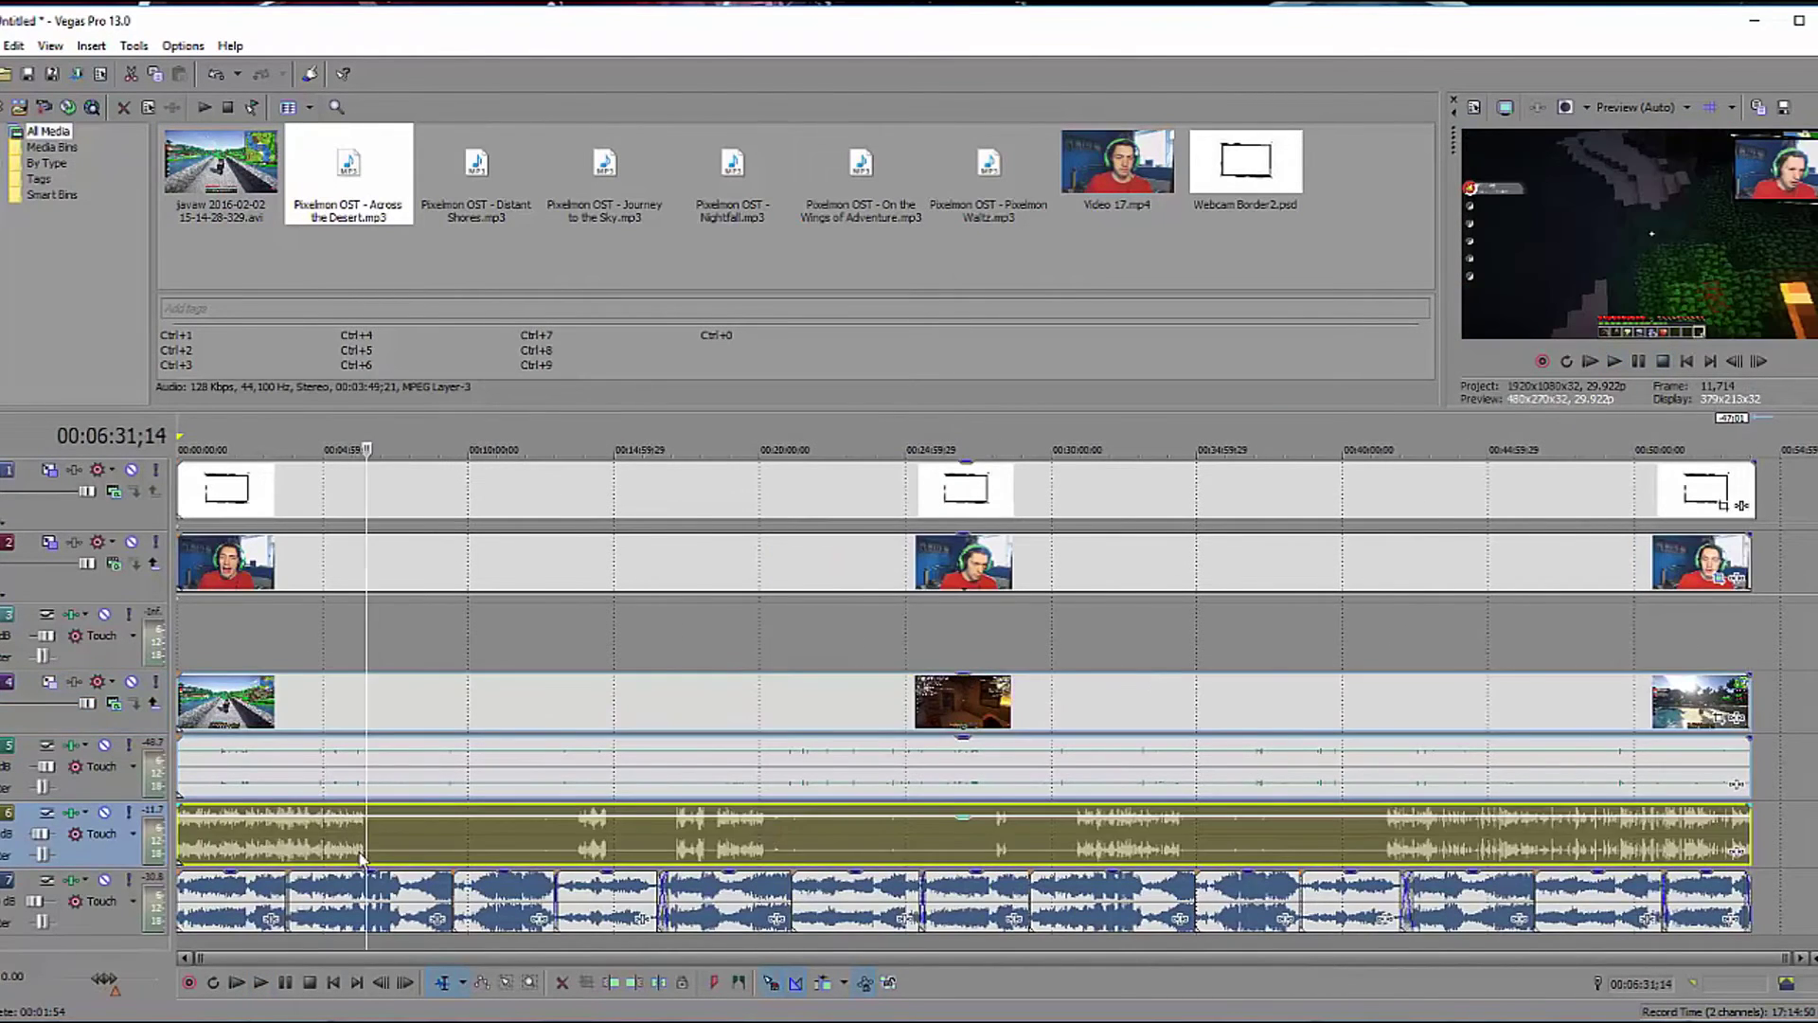
pyautogui.scroll(10, 368, 819)
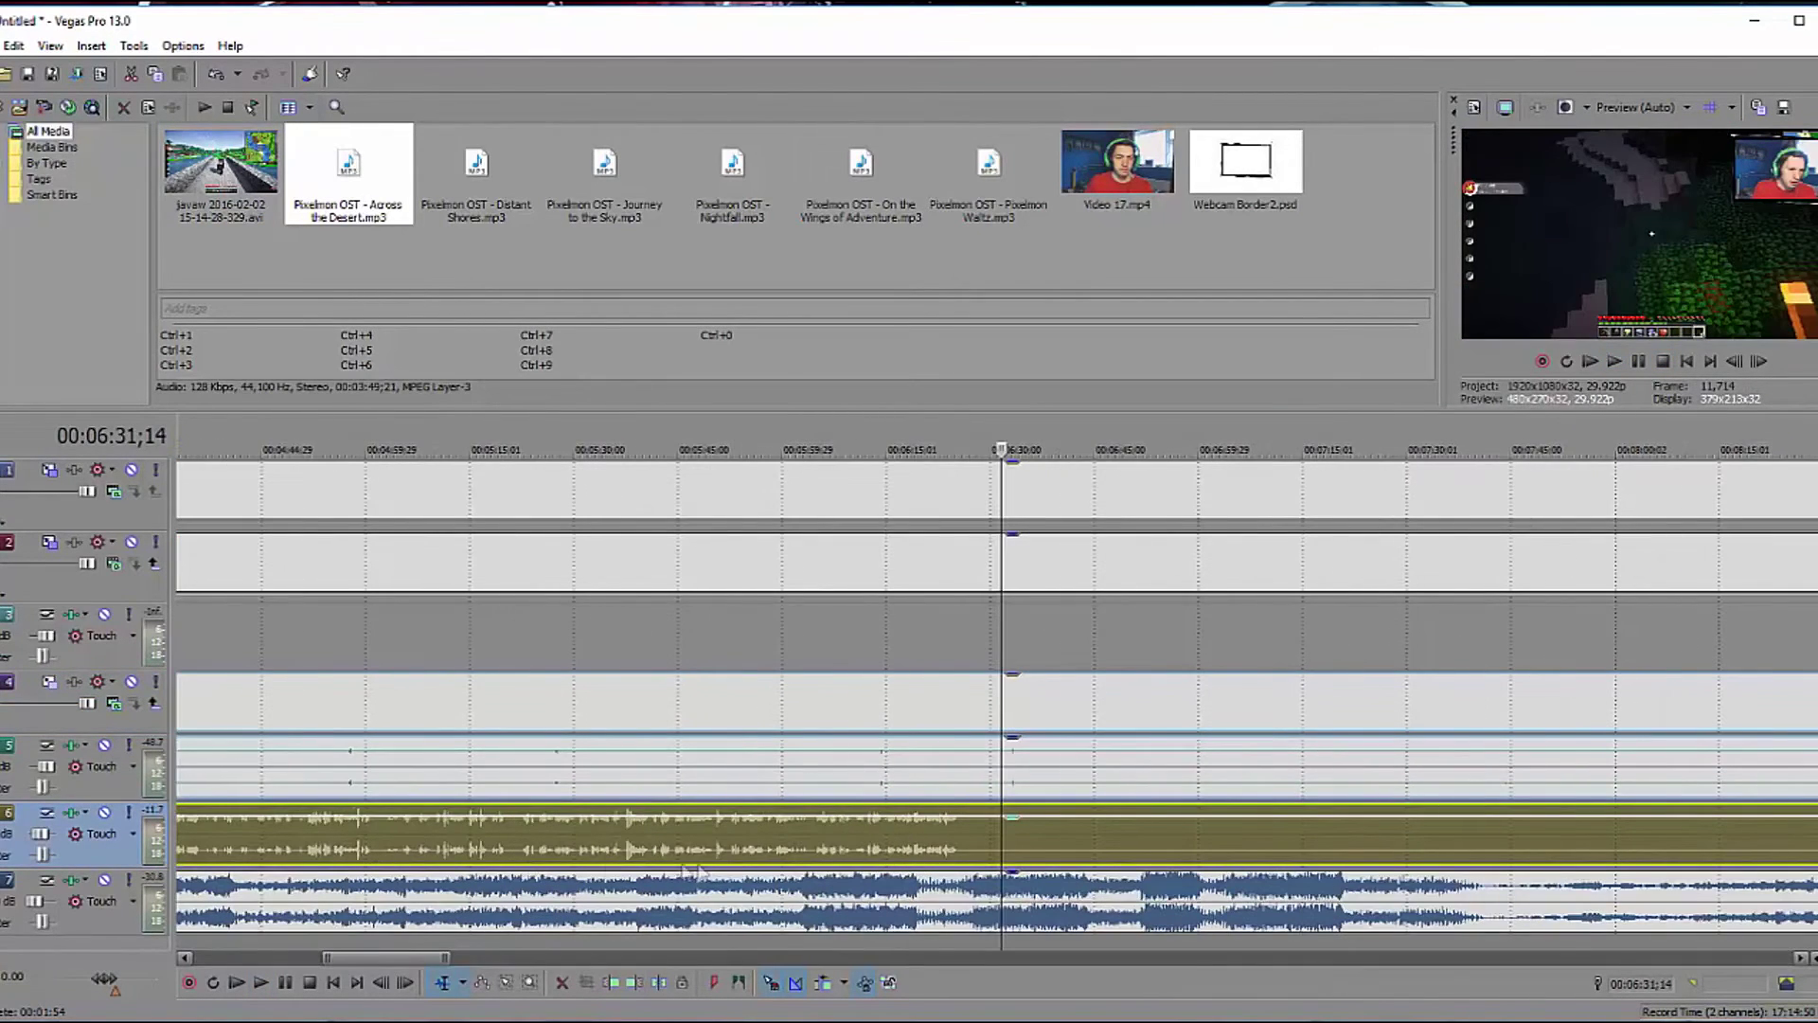
pyautogui.click(967, 836)
pyautogui.press('s')
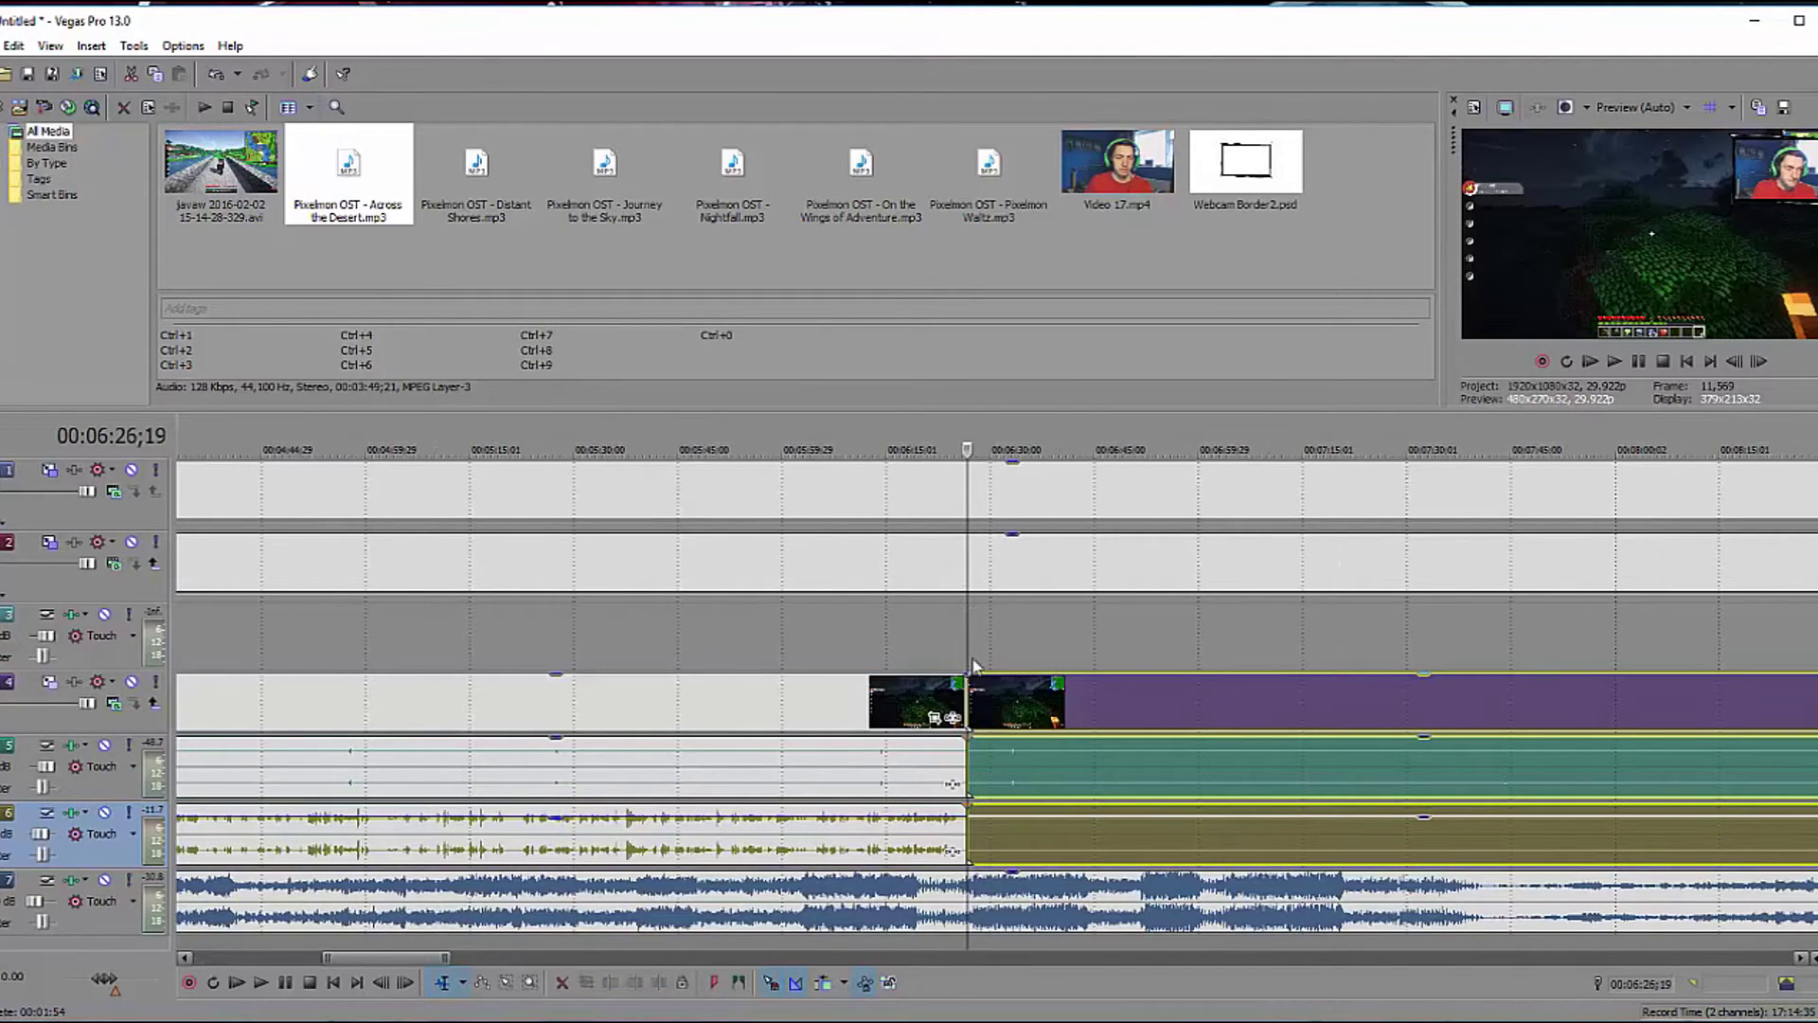
pyautogui.click(976, 569)
# Split the gameplay footage with its audio and the webcam clip at 13:46;05 and 14:44;14, around the second commentary passage.
pyautogui.scroll(-8, 778, 803)
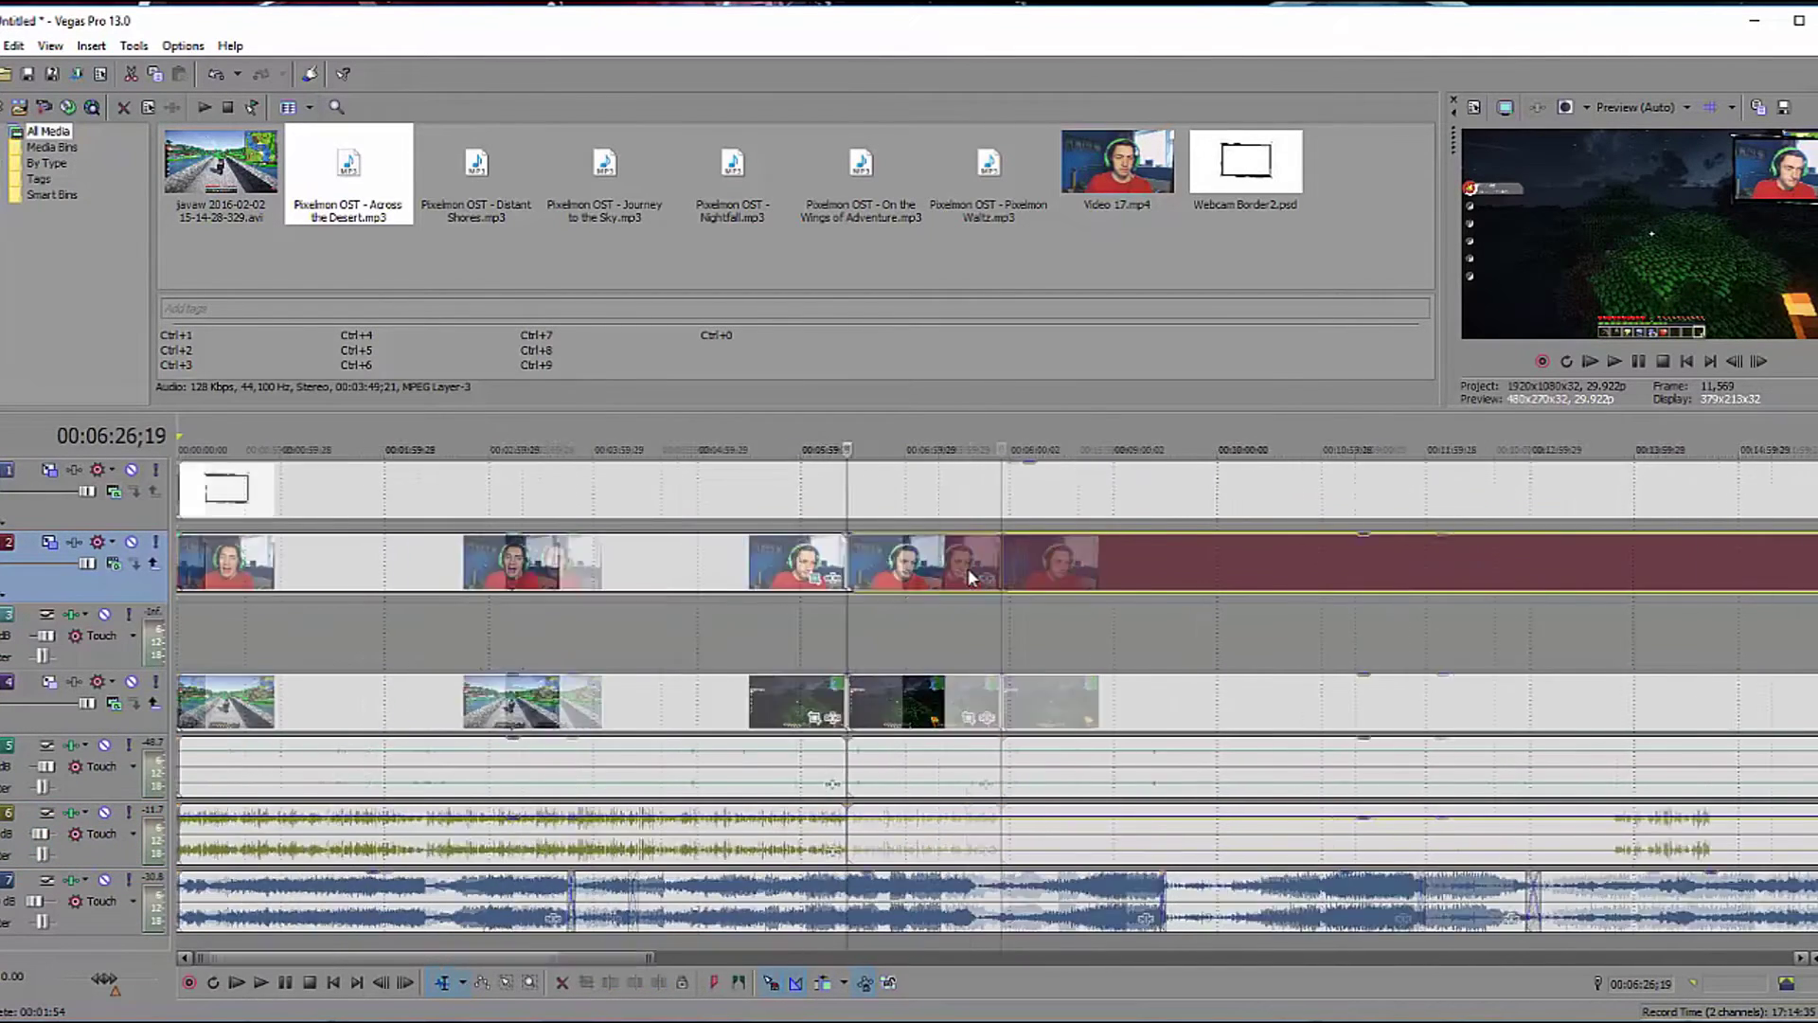
pyautogui.click(580, 838)
pyautogui.scroll(8, 580, 838)
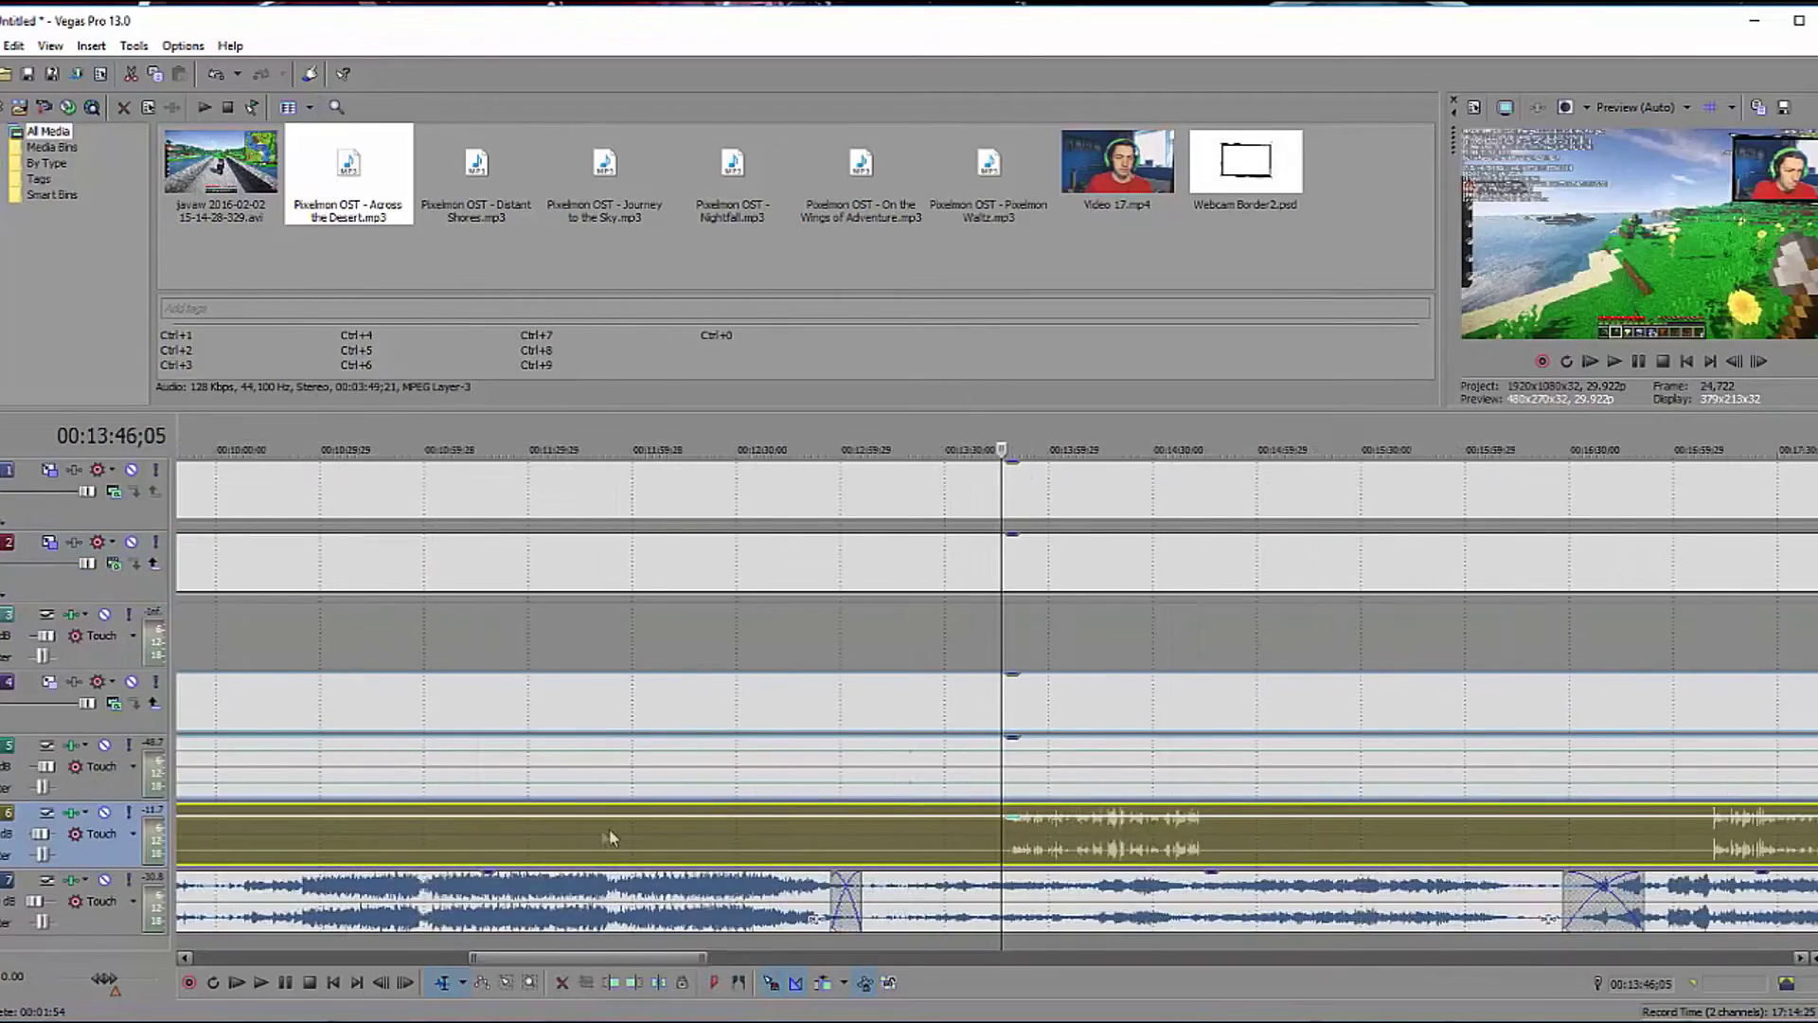
pyautogui.press('s')
pyautogui.click(1006, 568)
pyautogui.press('s')
pyautogui.click(1271, 831)
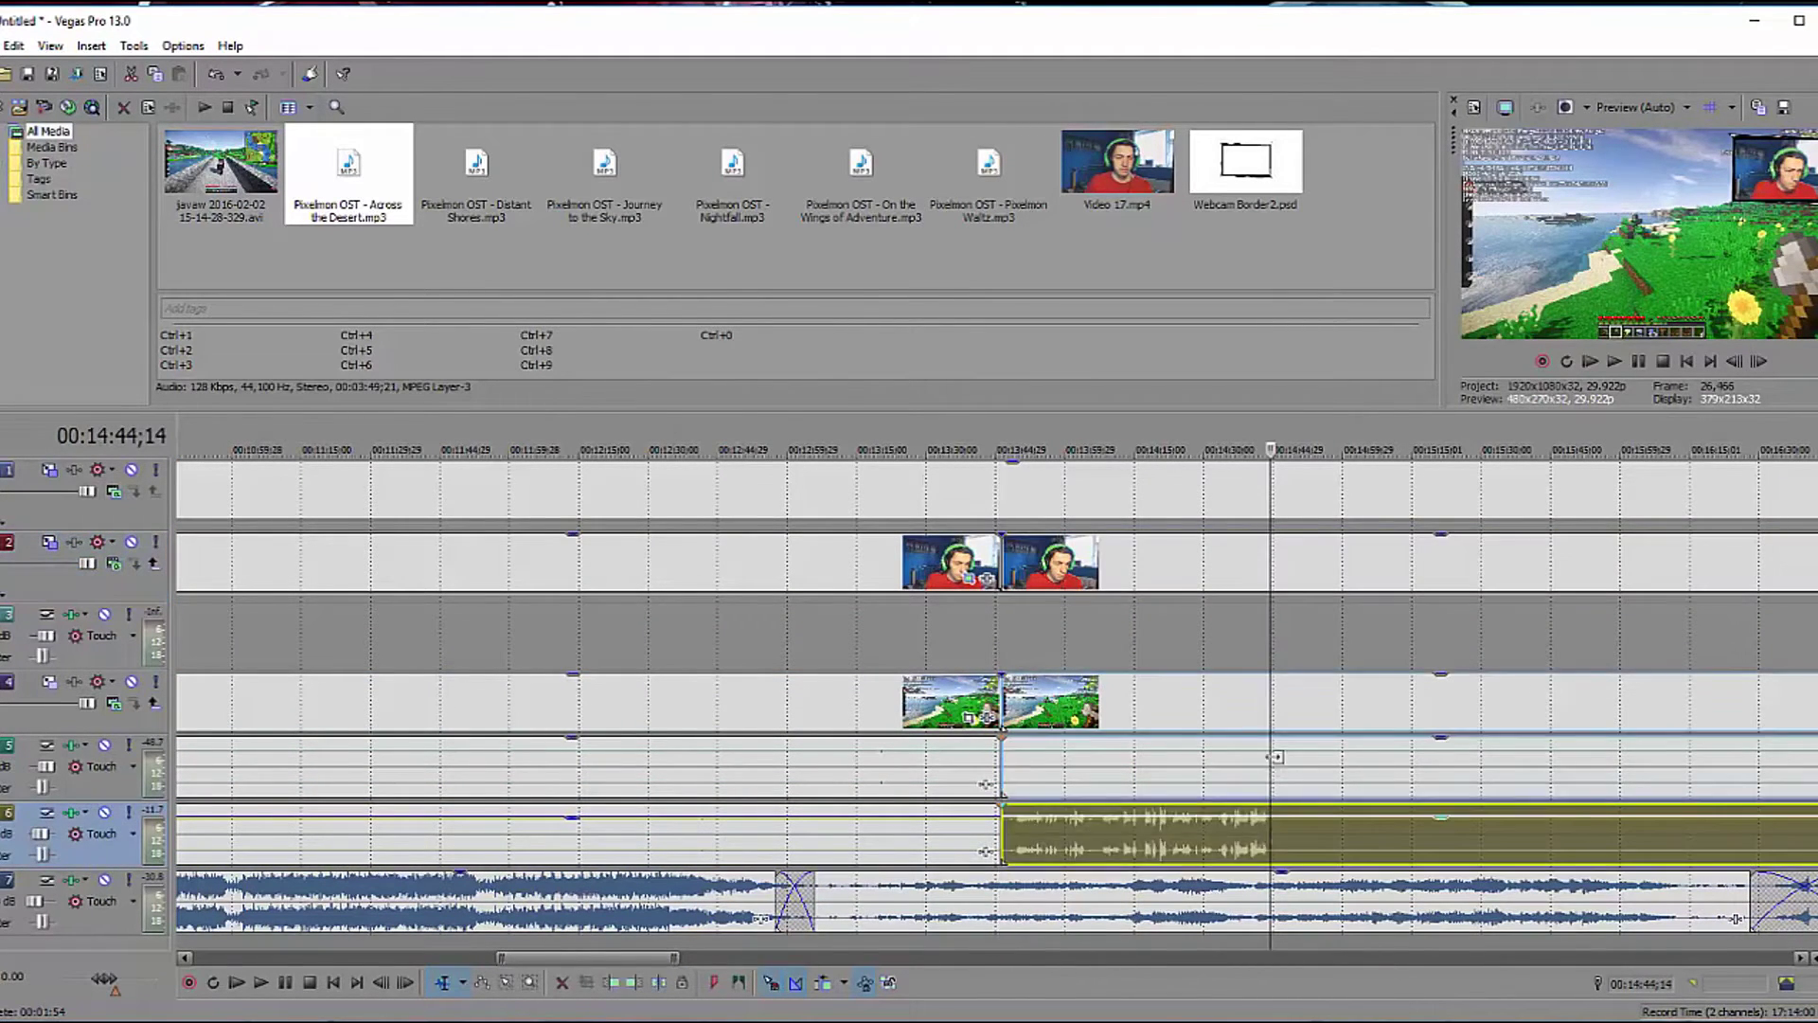
pyautogui.press('s')
pyautogui.click(1270, 568)
pyautogui.press('s')
# Split the gameplay footage with its audio and the webcam clip at 17:09;12 and 18:06;24, around the third commentary passage.
pyautogui.scroll(-6, 1260, 629)
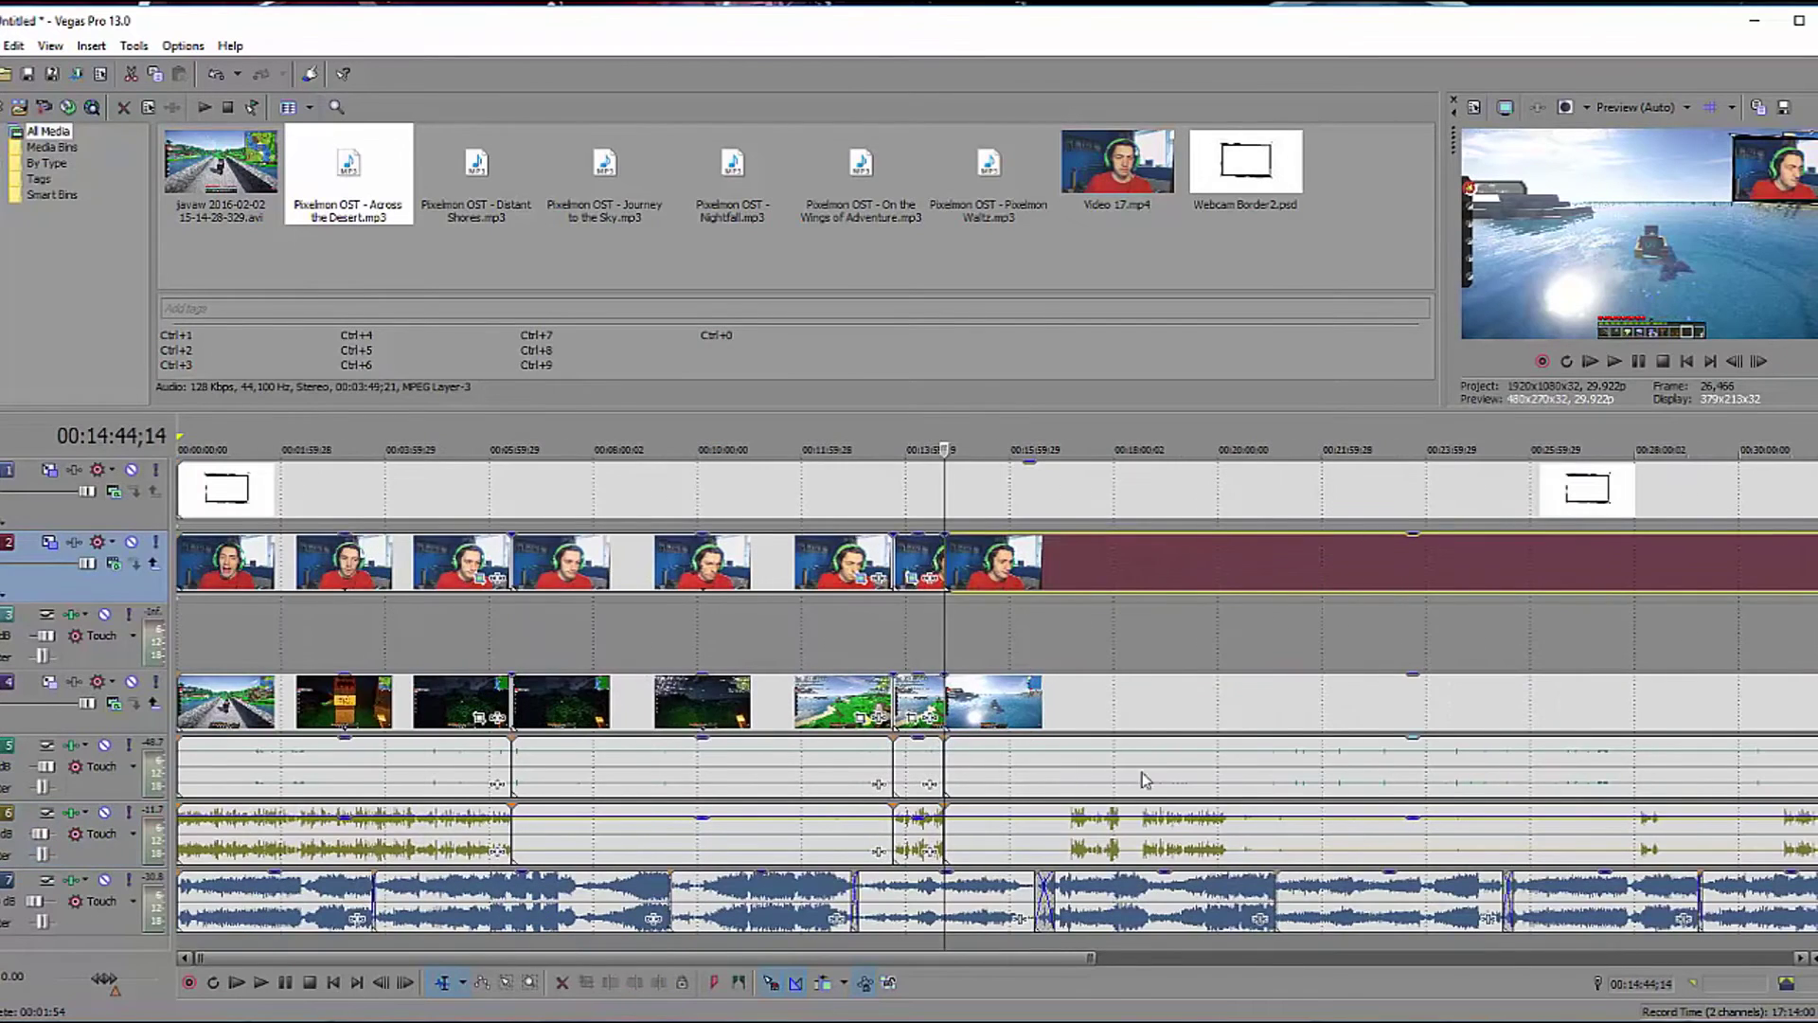
pyautogui.click(1068, 832)
pyautogui.scroll(5, 1069, 832)
pyautogui.click(1011, 834)
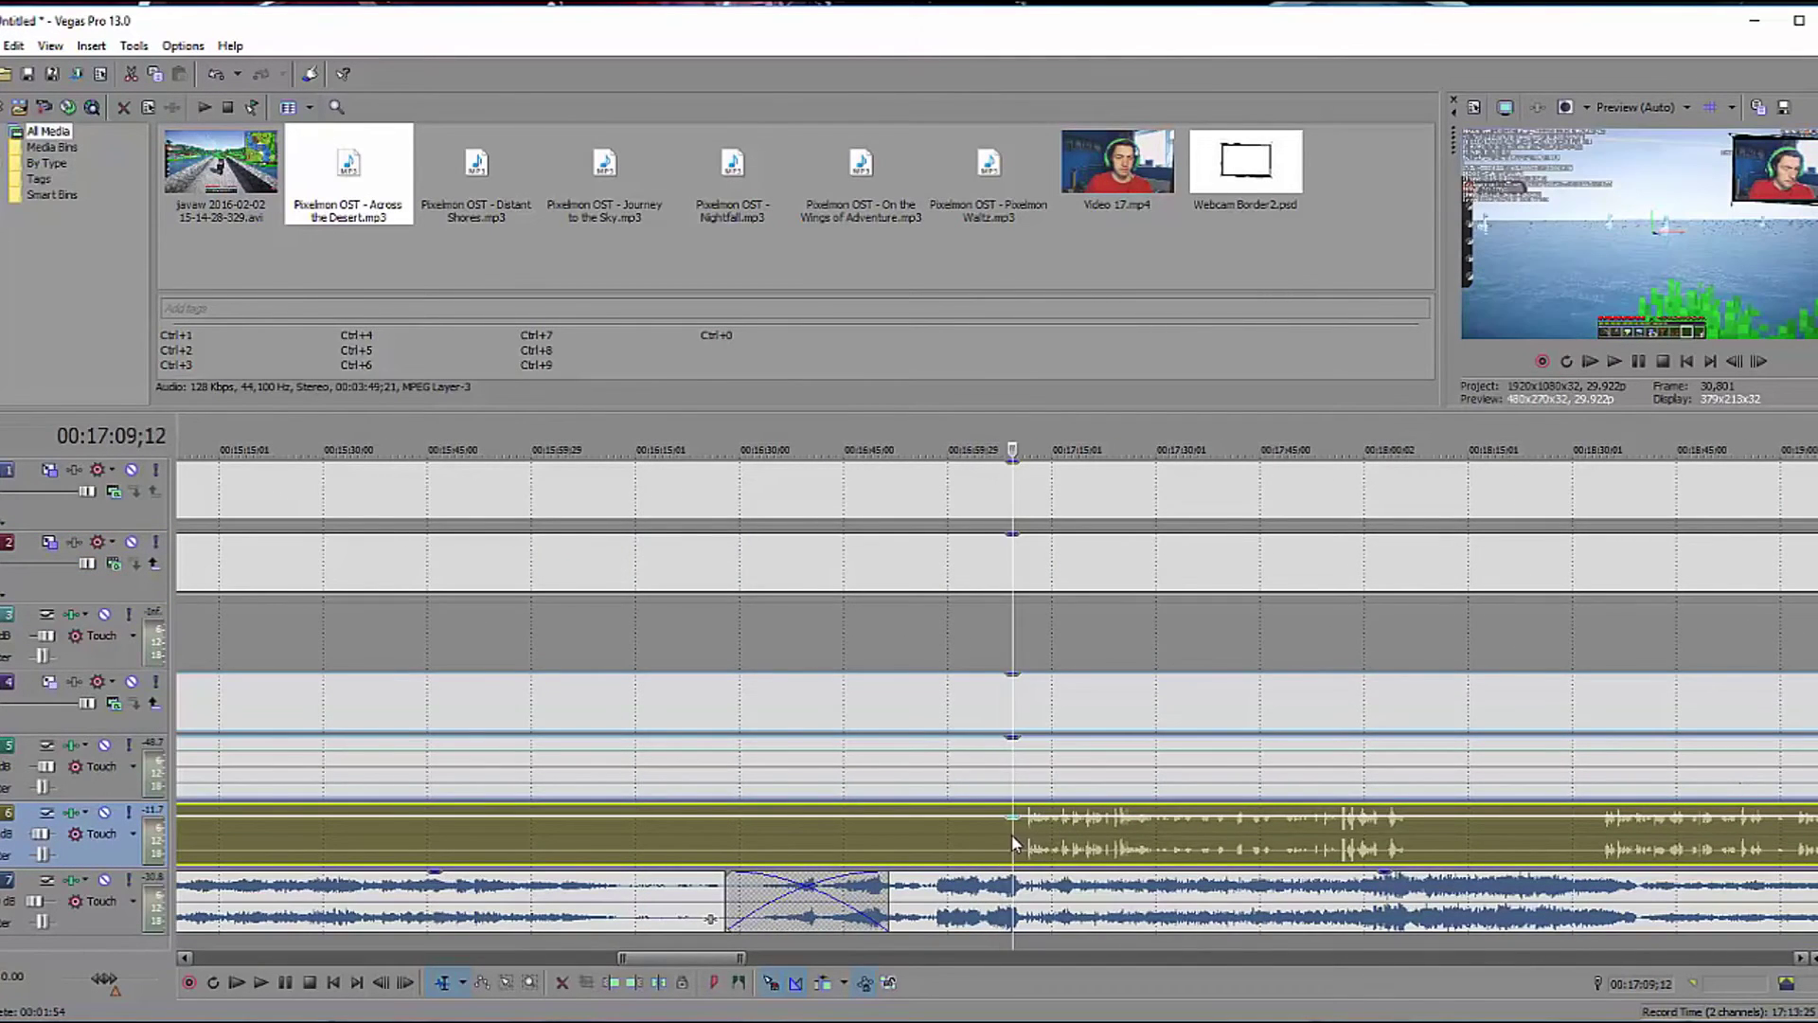
pyautogui.press('s')
pyautogui.click(1009, 546)
pyautogui.press('s')
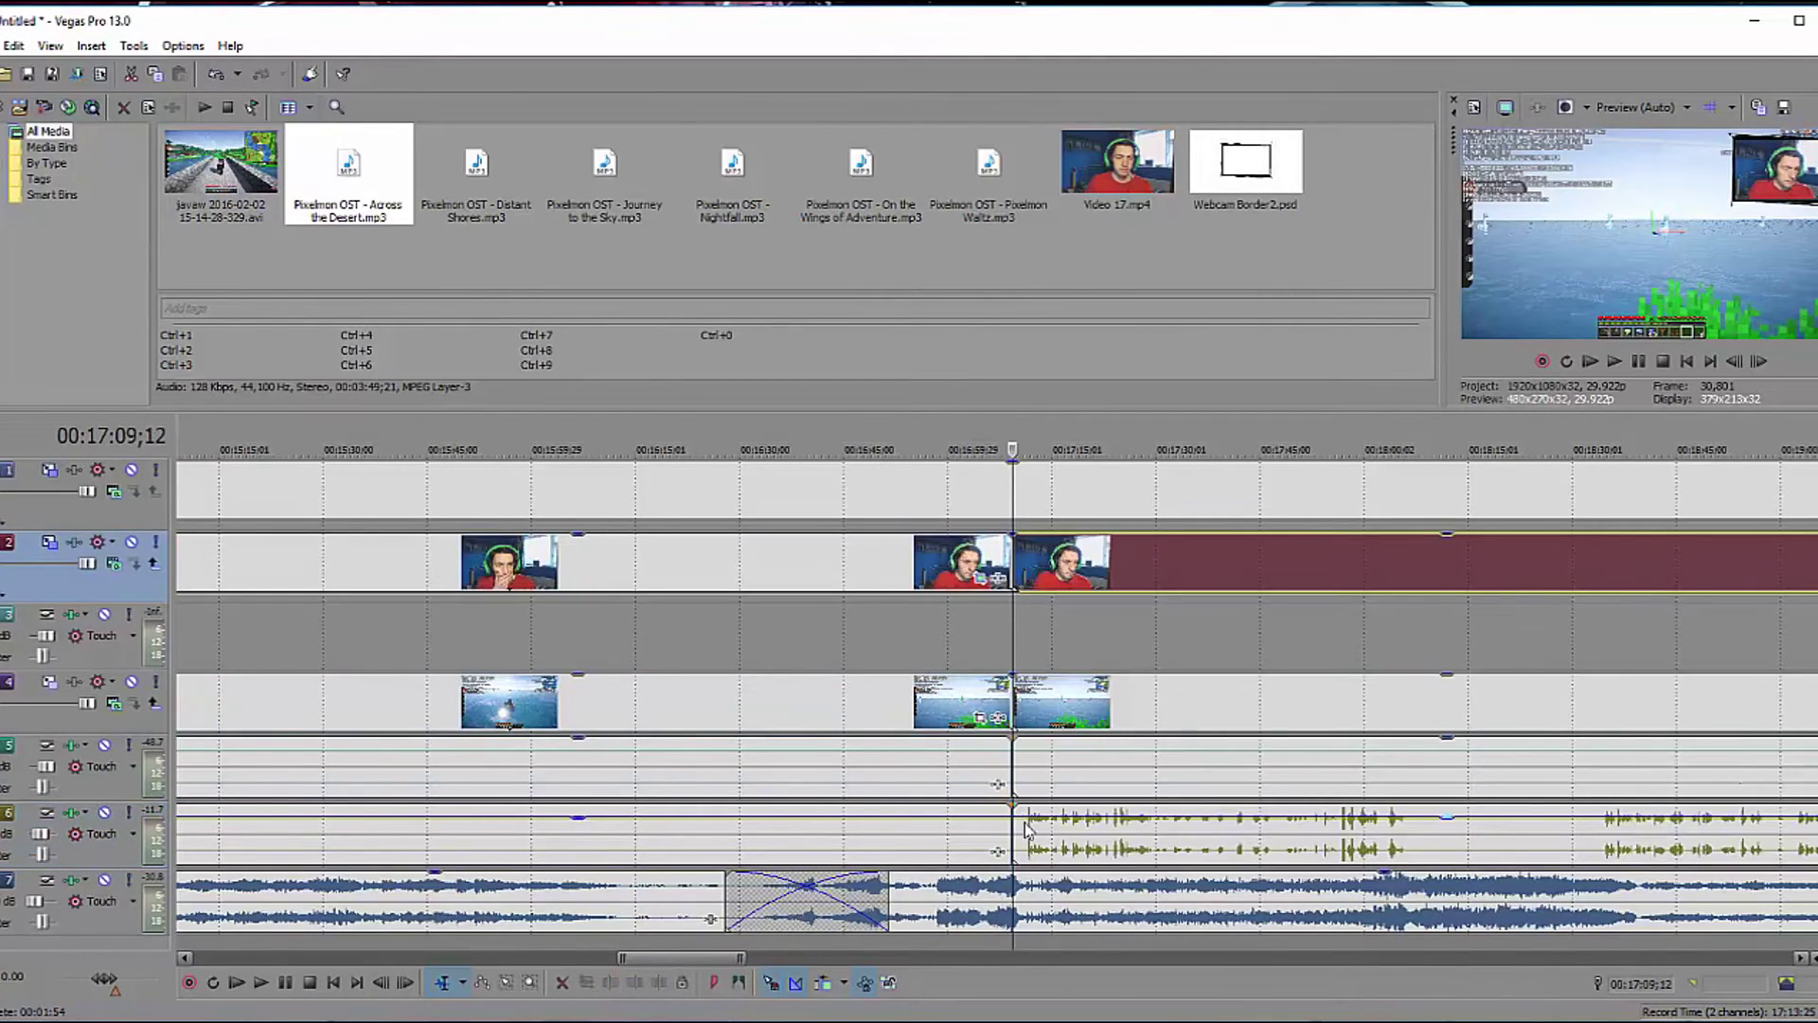
pyautogui.click(1413, 832)
pyautogui.press('s')
pyautogui.click(1410, 574)
pyautogui.press('s')
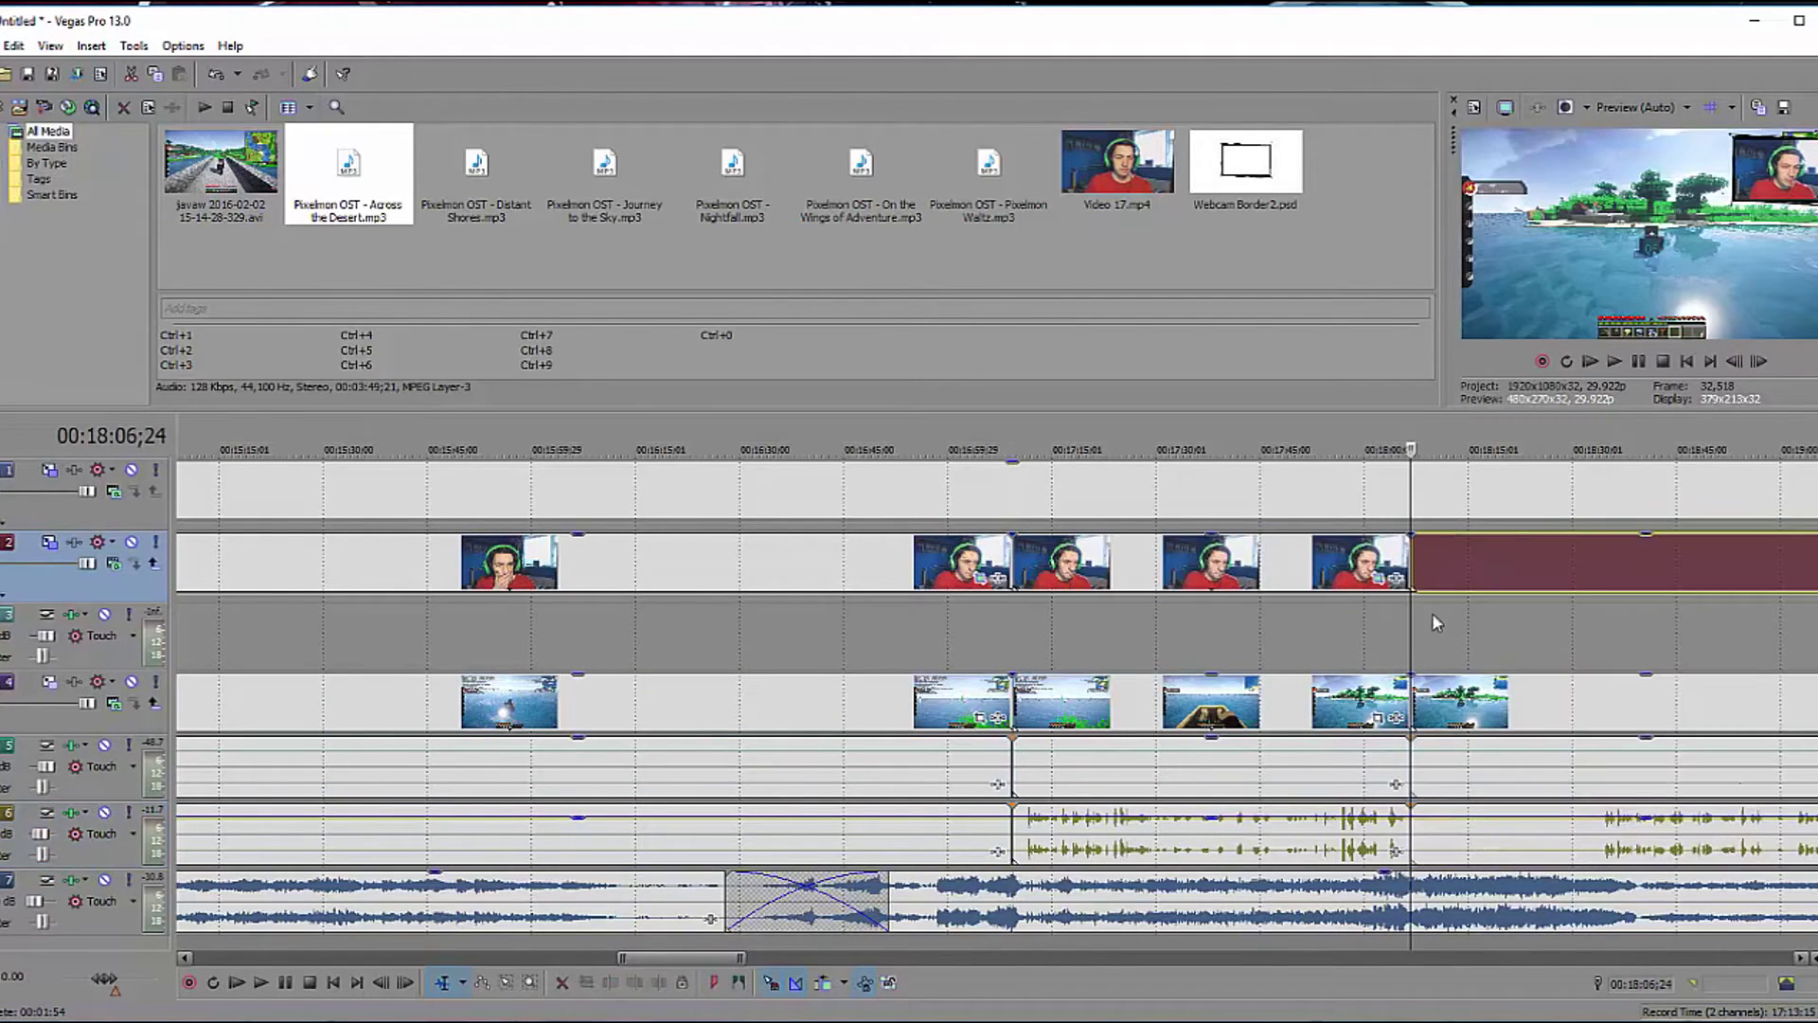
# Split the gameplay footage with its audio and the webcam clip at 18:33;21 and 20:13;13, around the fourth commentary passage.
pyautogui.click(1600, 838)
pyautogui.press('s')
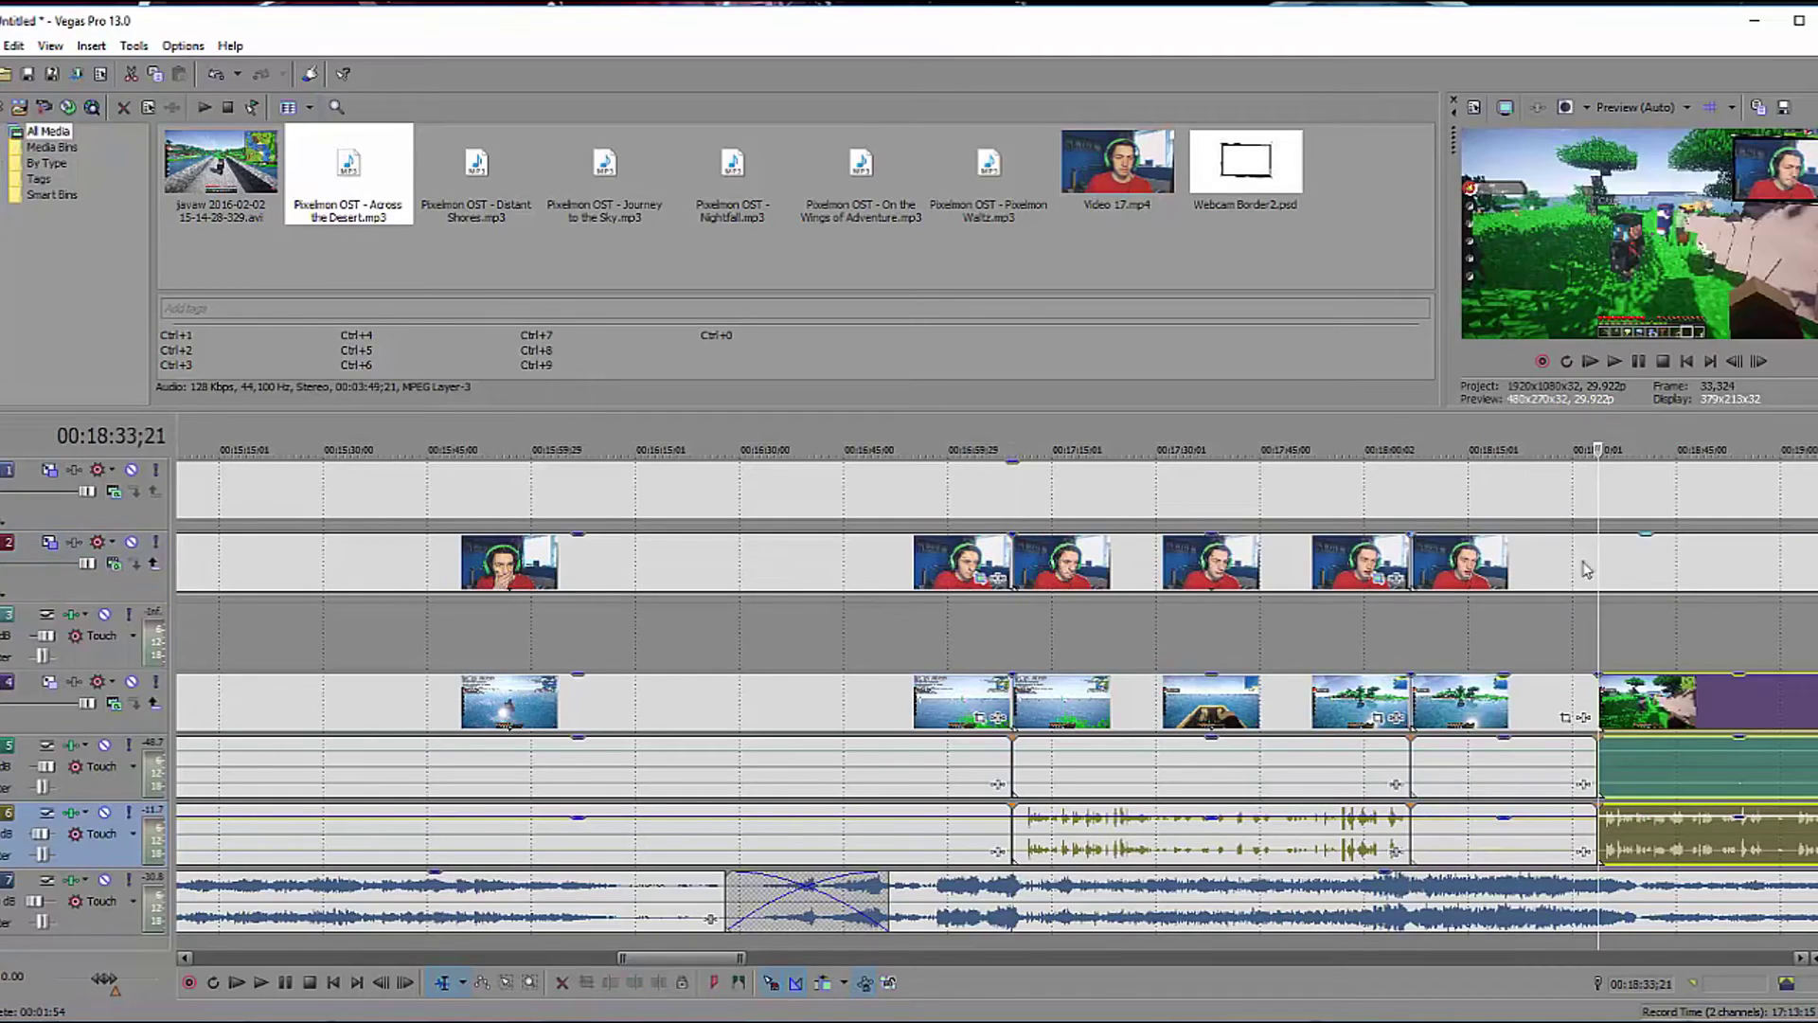
pyautogui.click(1595, 554)
pyautogui.press('s')
pyautogui.scroll(-5, 1498, 609)
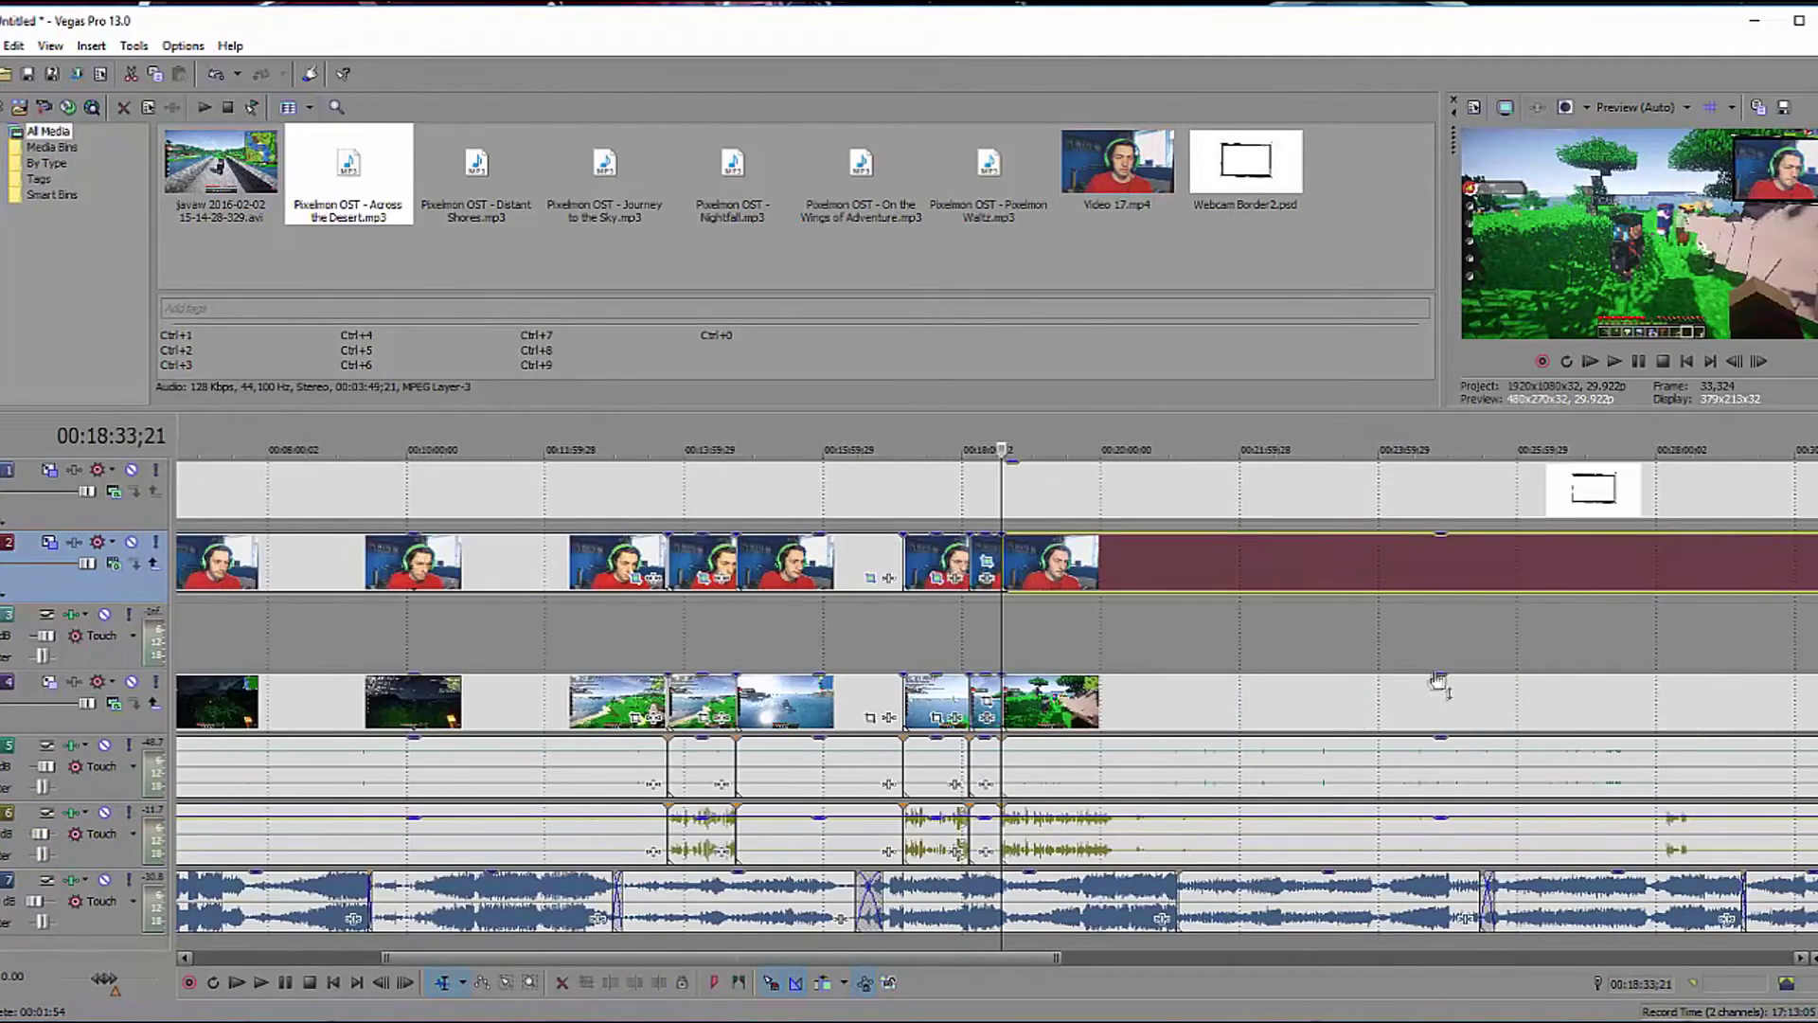
pyautogui.click(1091, 847)
pyautogui.scroll(5, 1087, 838)
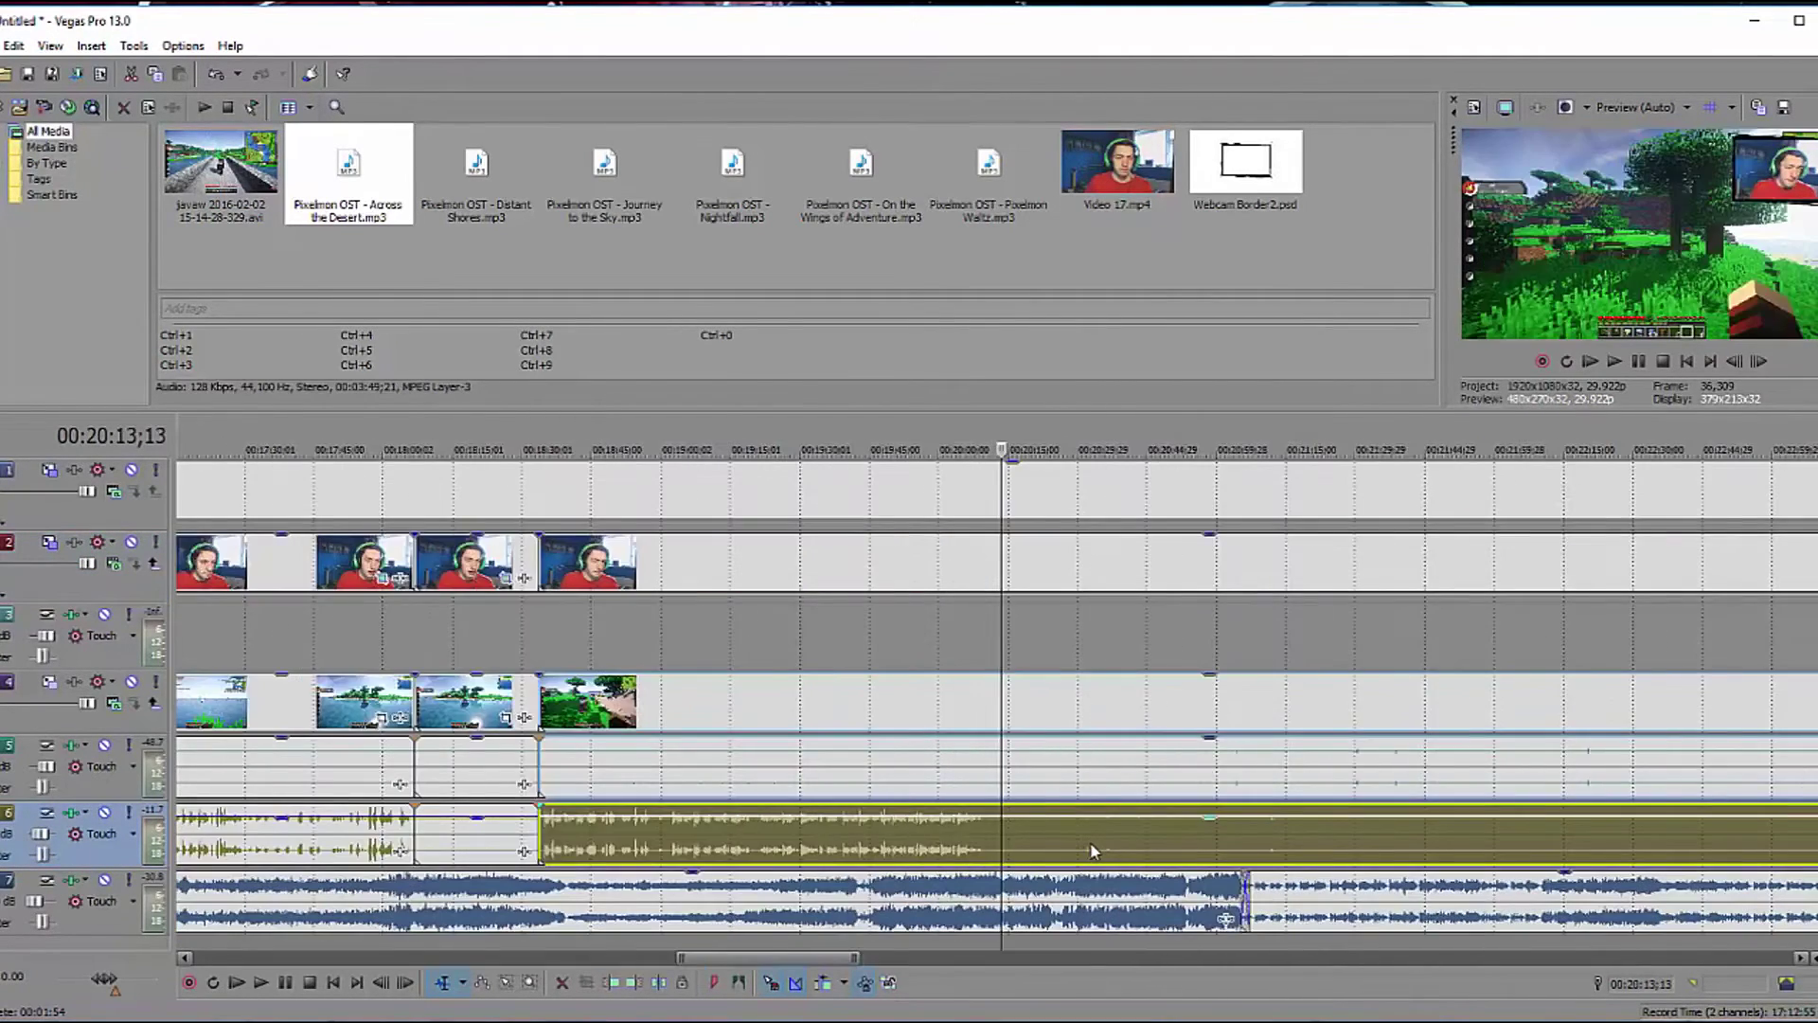
pyautogui.press('s')
pyautogui.click(1015, 570)
# Split the gameplay footage with its audio and the webcam clip at 30:46;01, where the commentary resumes.
pyautogui.scroll(-5, 1015, 570)
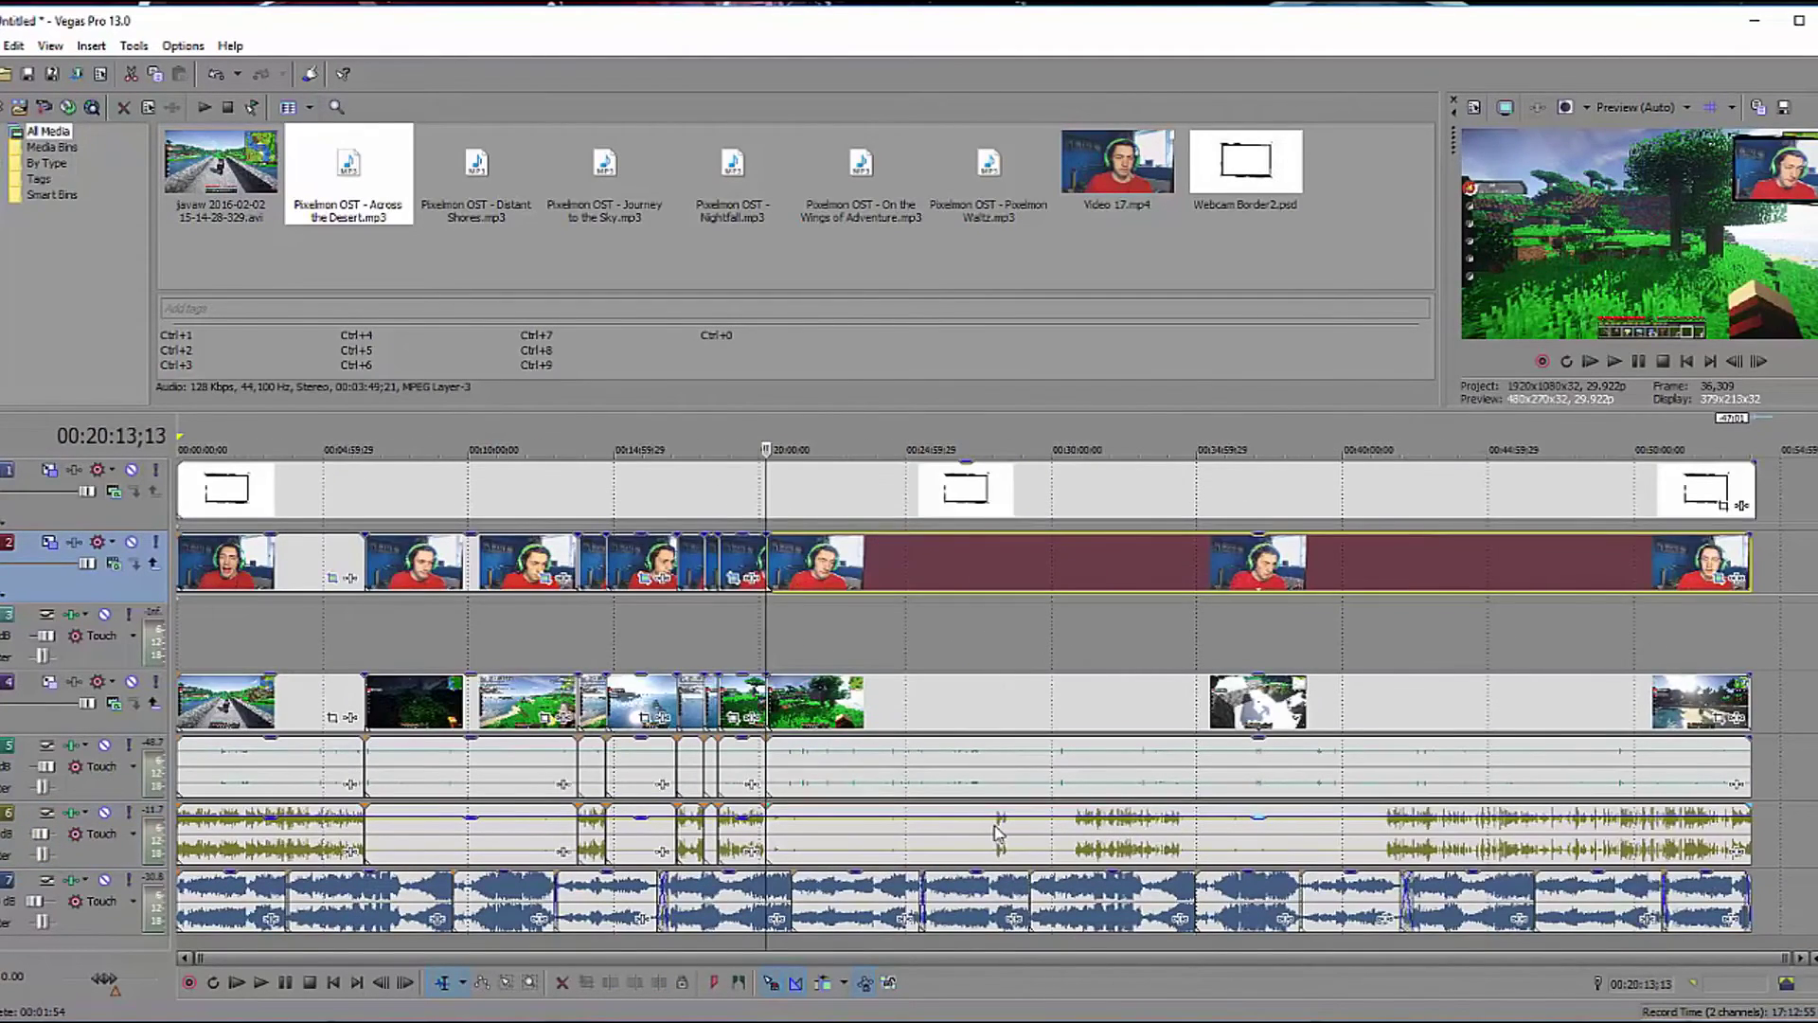
pyautogui.click(995, 833)
pyautogui.press('space')
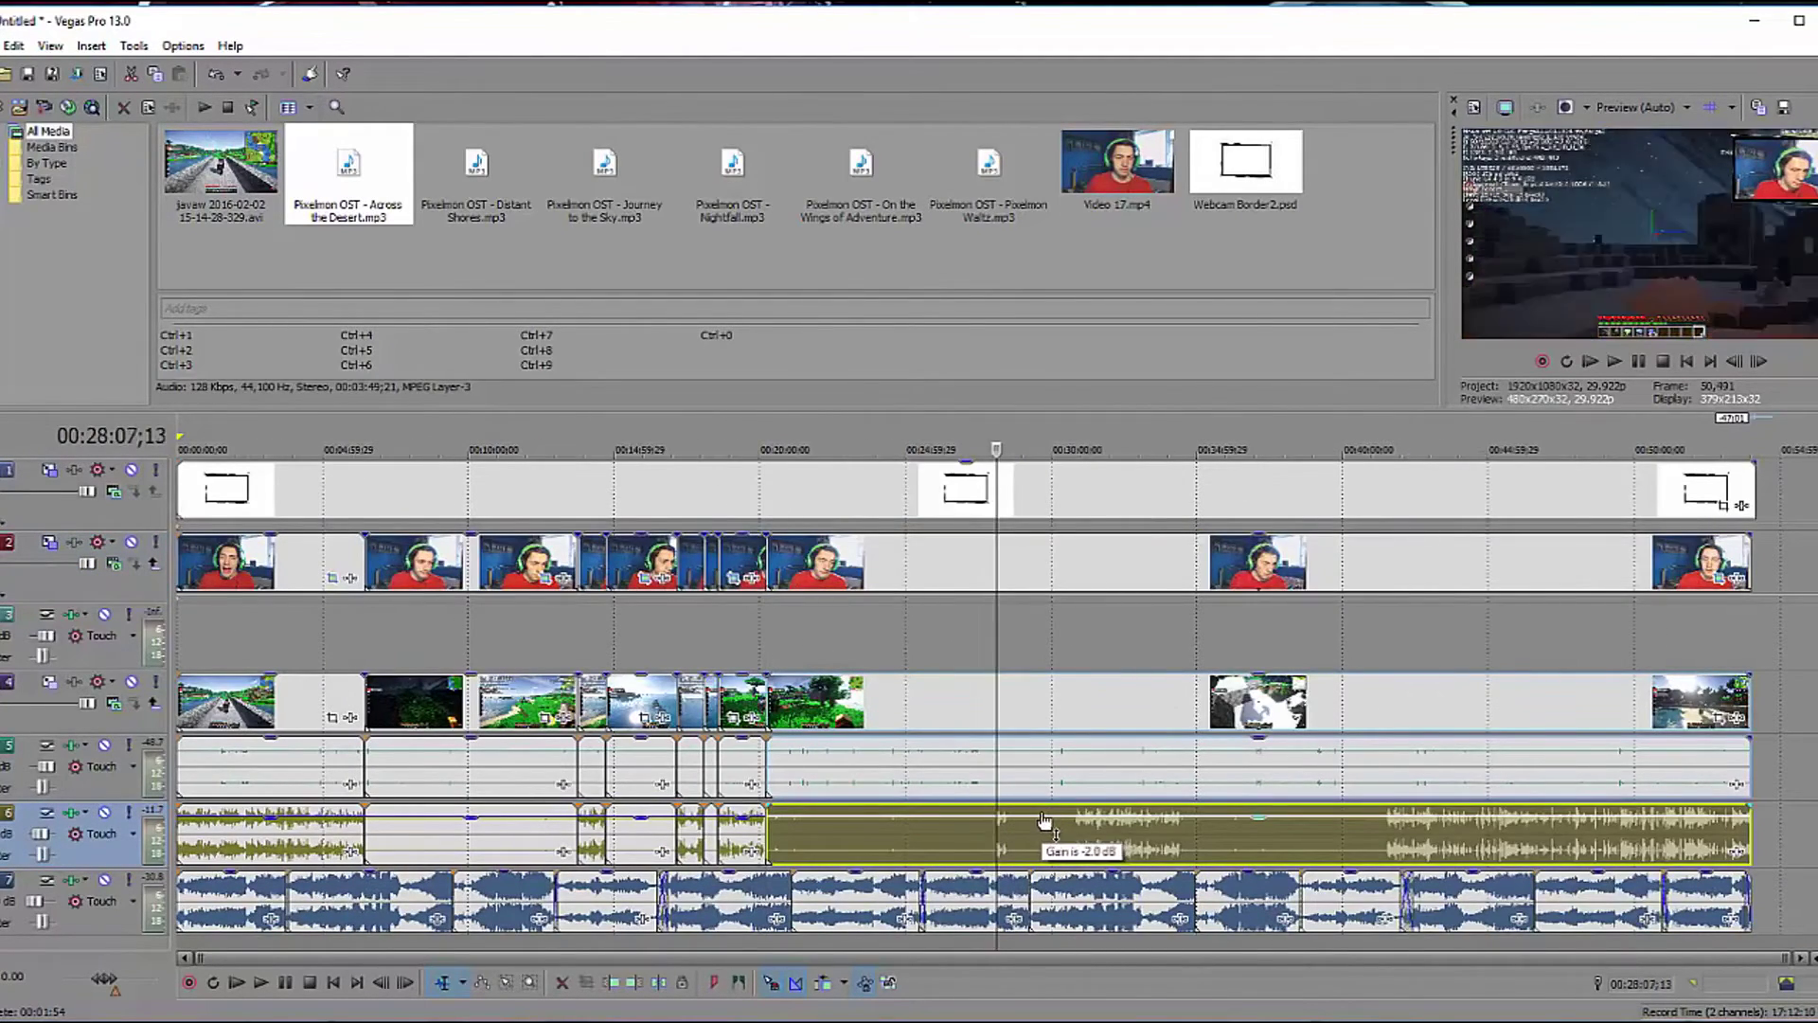
pyautogui.click(1075, 838)
pyautogui.scroll(3, 1129, 855)
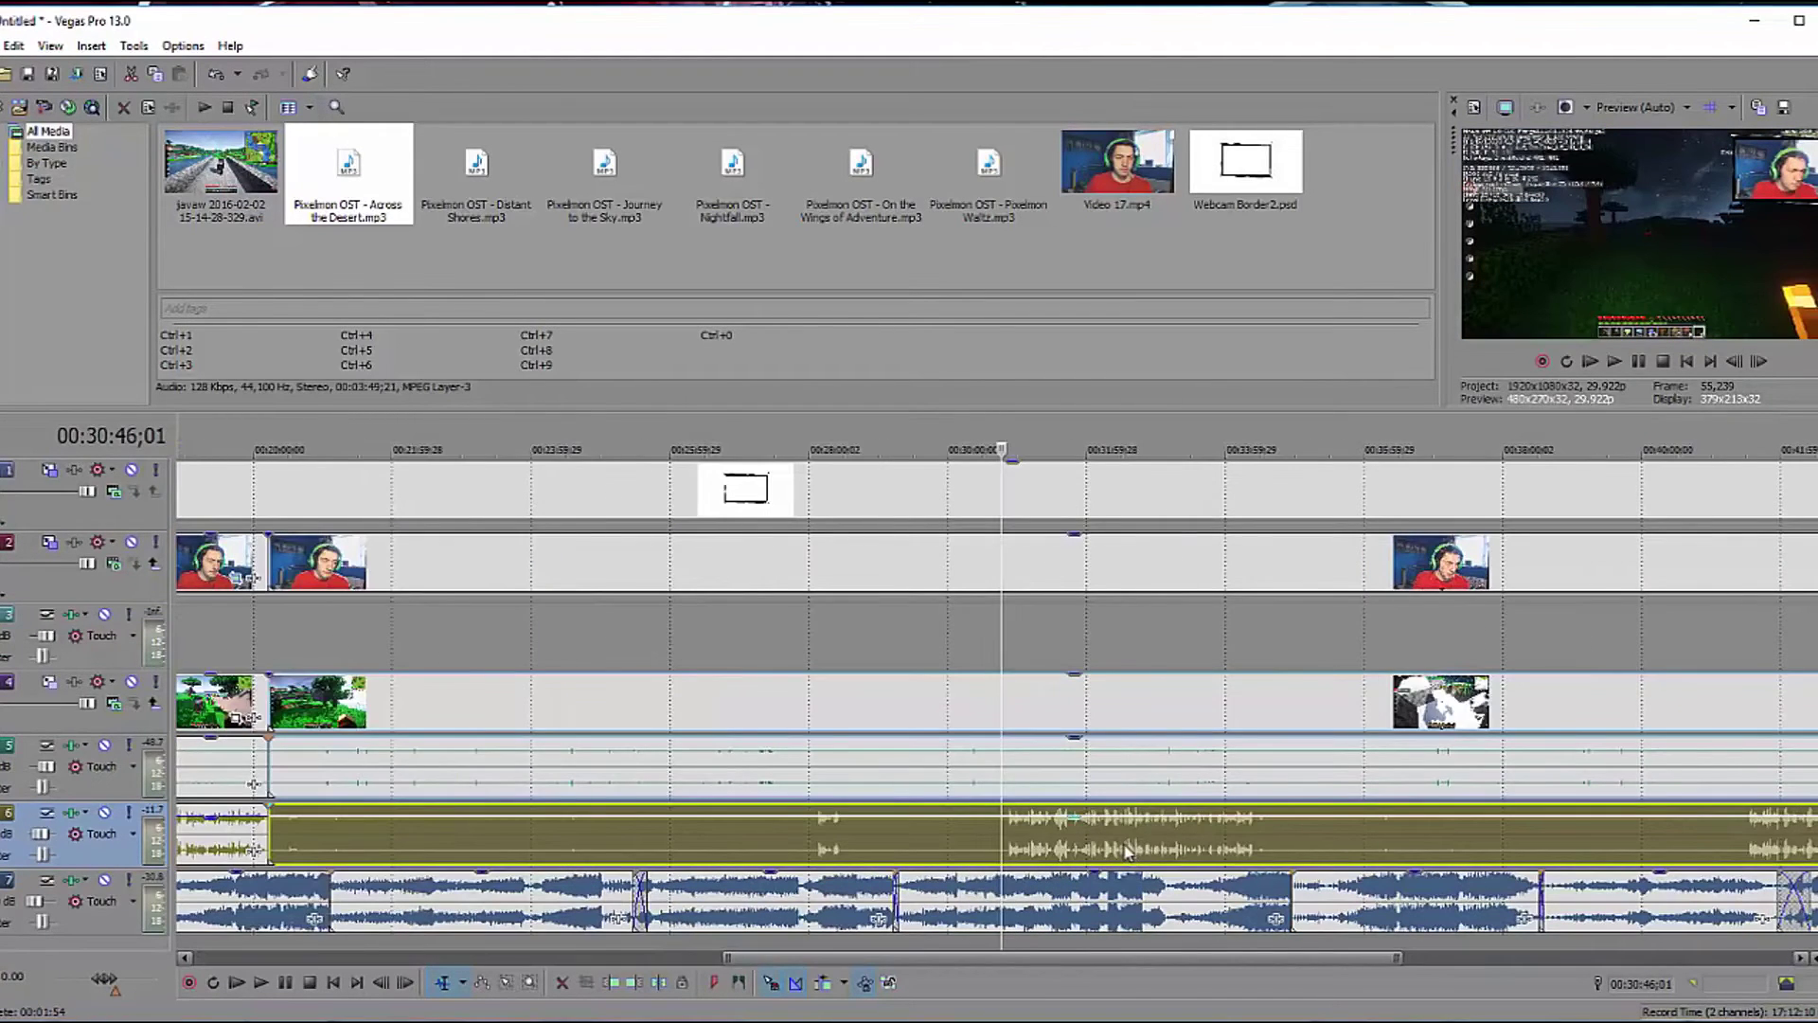
pyautogui.press('s')
pyautogui.click(999, 563)
pyautogui.press('s')
# Split the gameplay footage with its audio and the webcam clip at 34:37;10 and 41:29;03, around the silent stretch.
pyautogui.scroll(-1, 1051, 635)
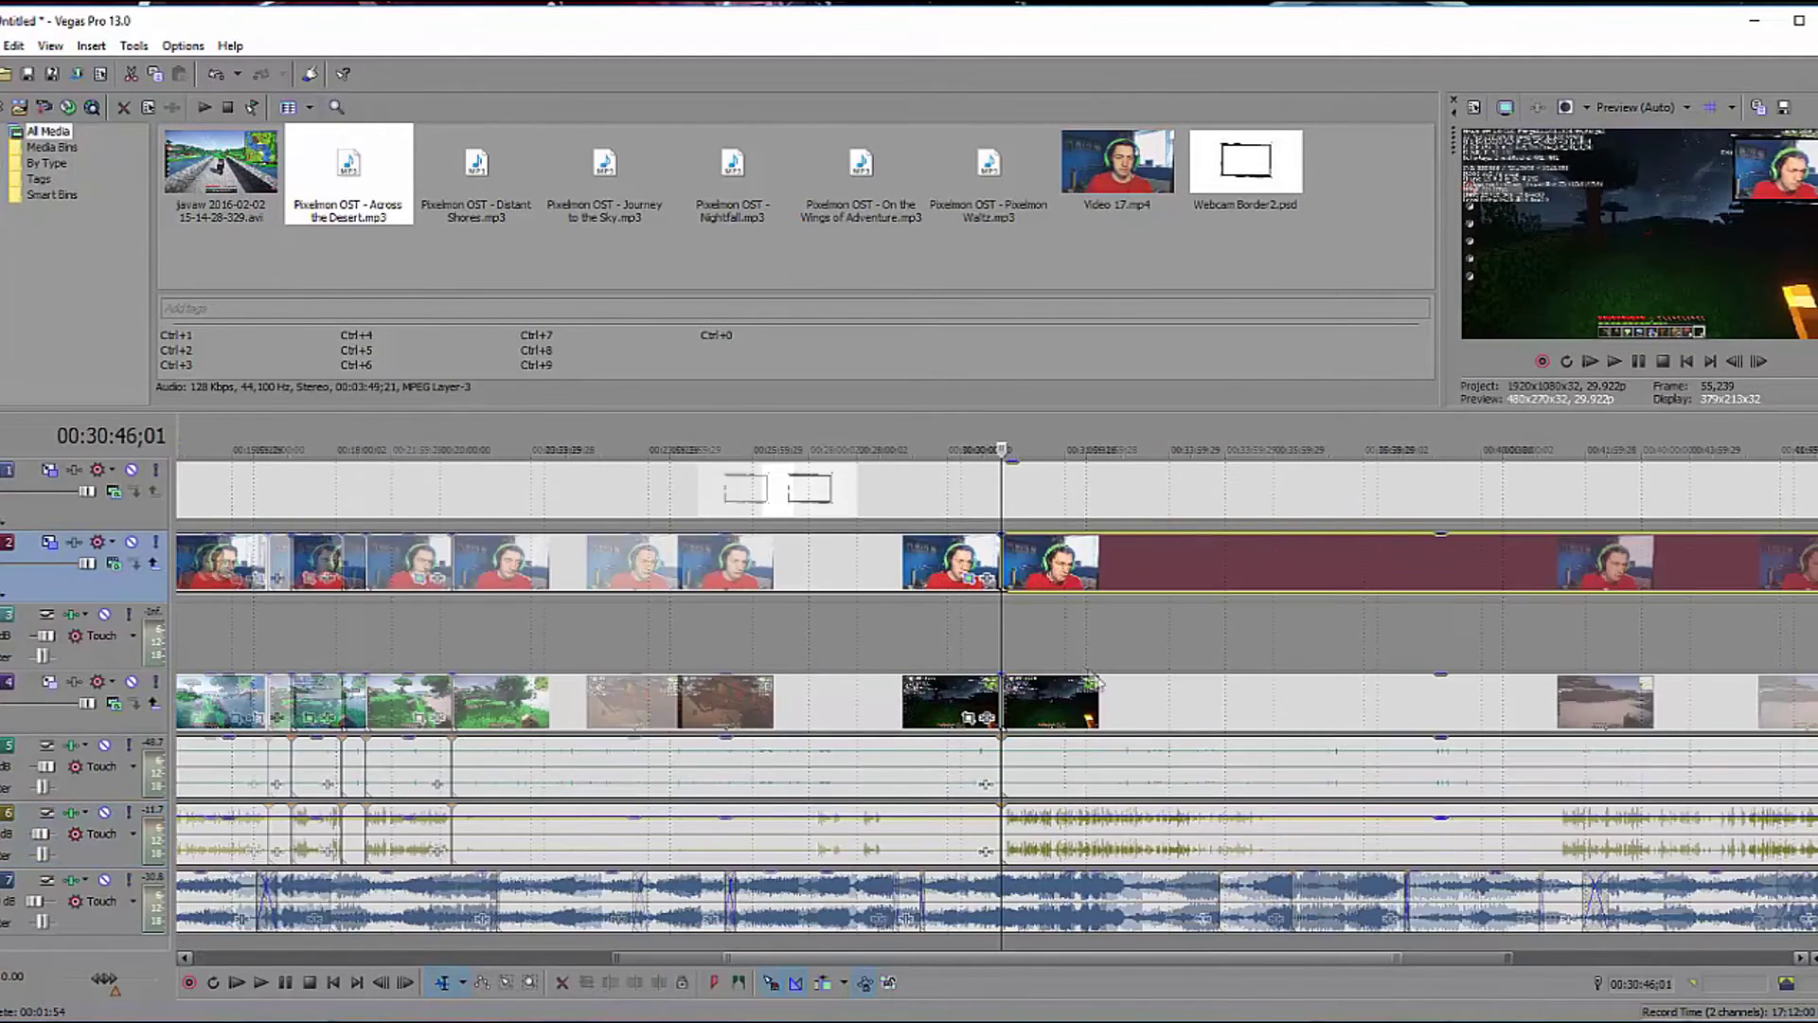
pyautogui.click(1200, 836)
pyautogui.click(1203, 831)
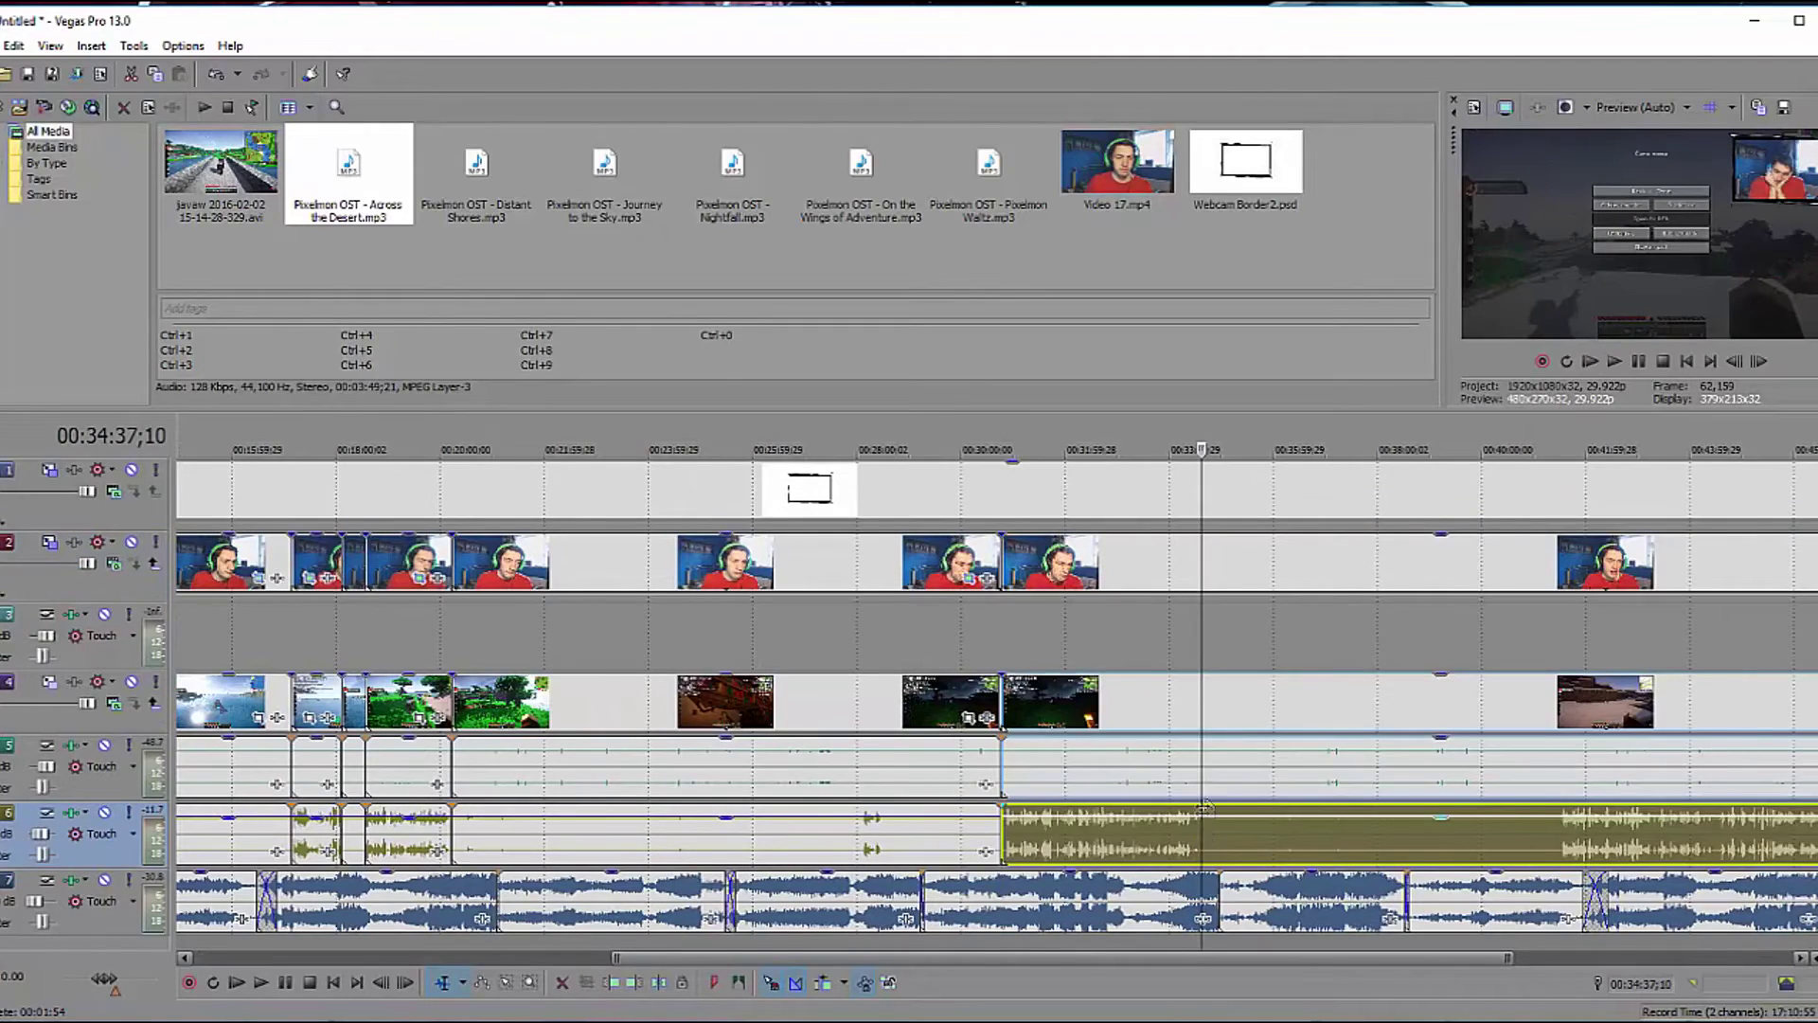
pyautogui.press('s')
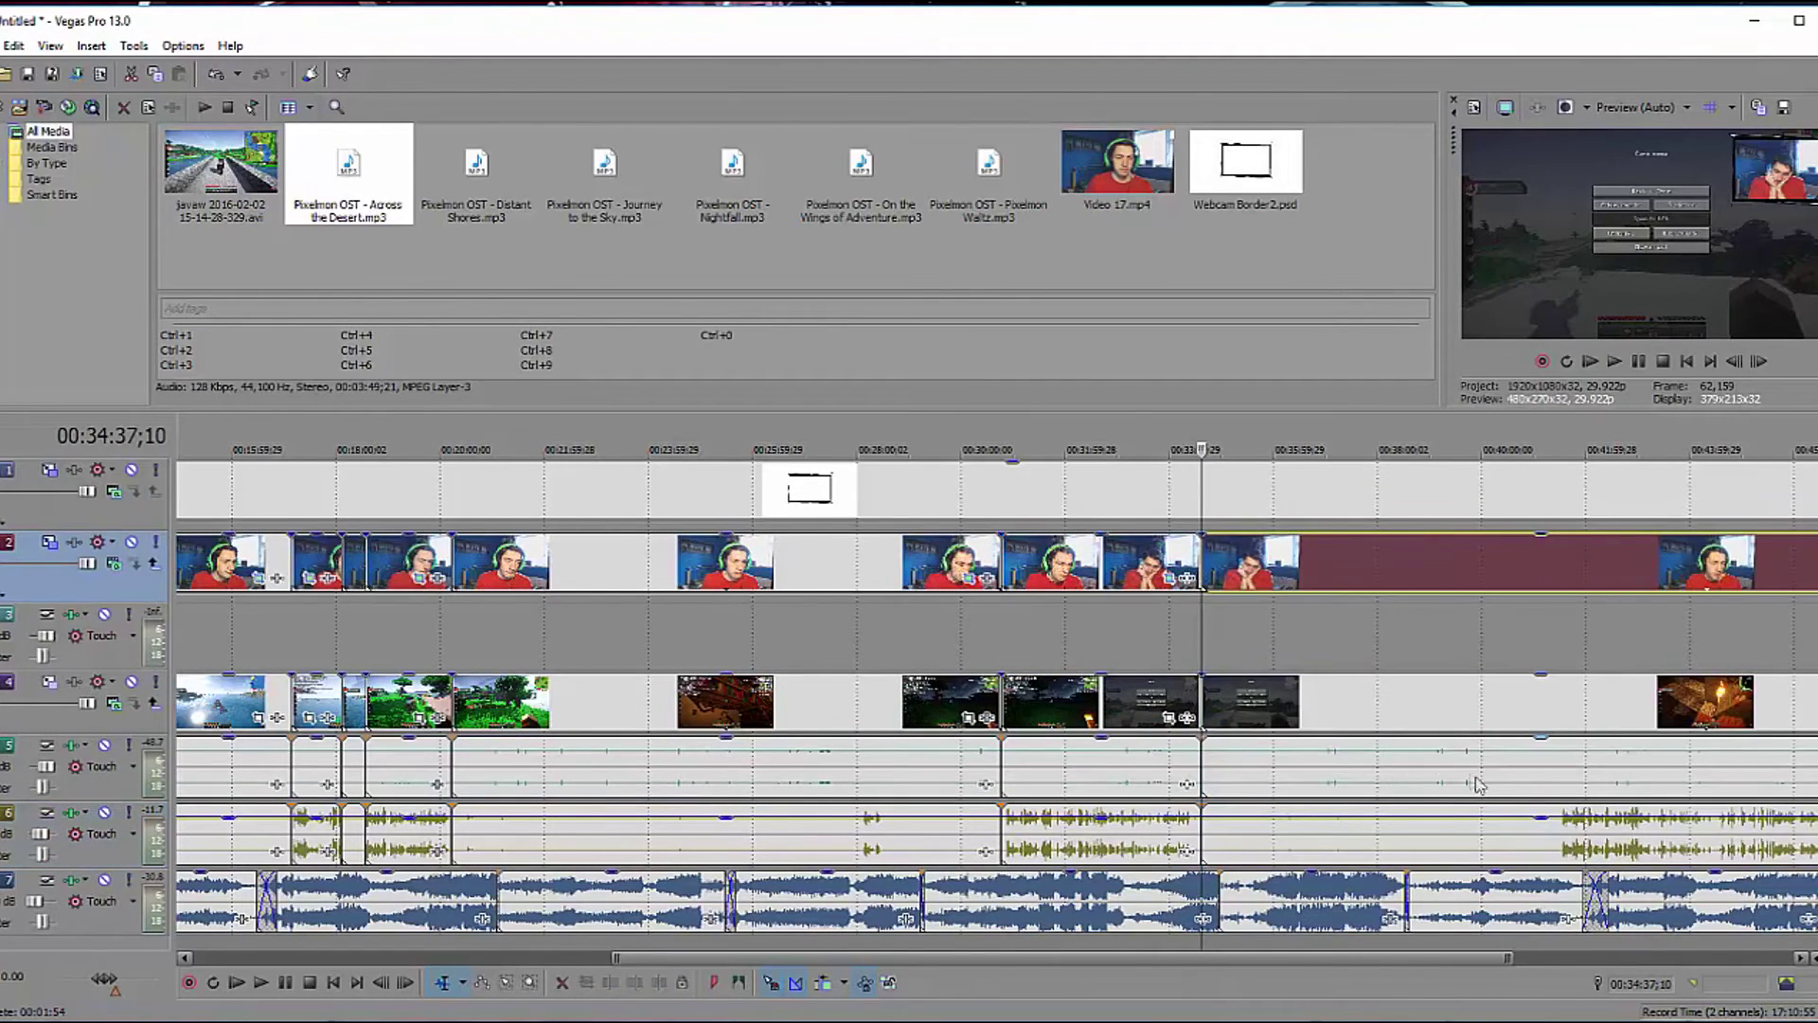
pyautogui.click(1566, 841)
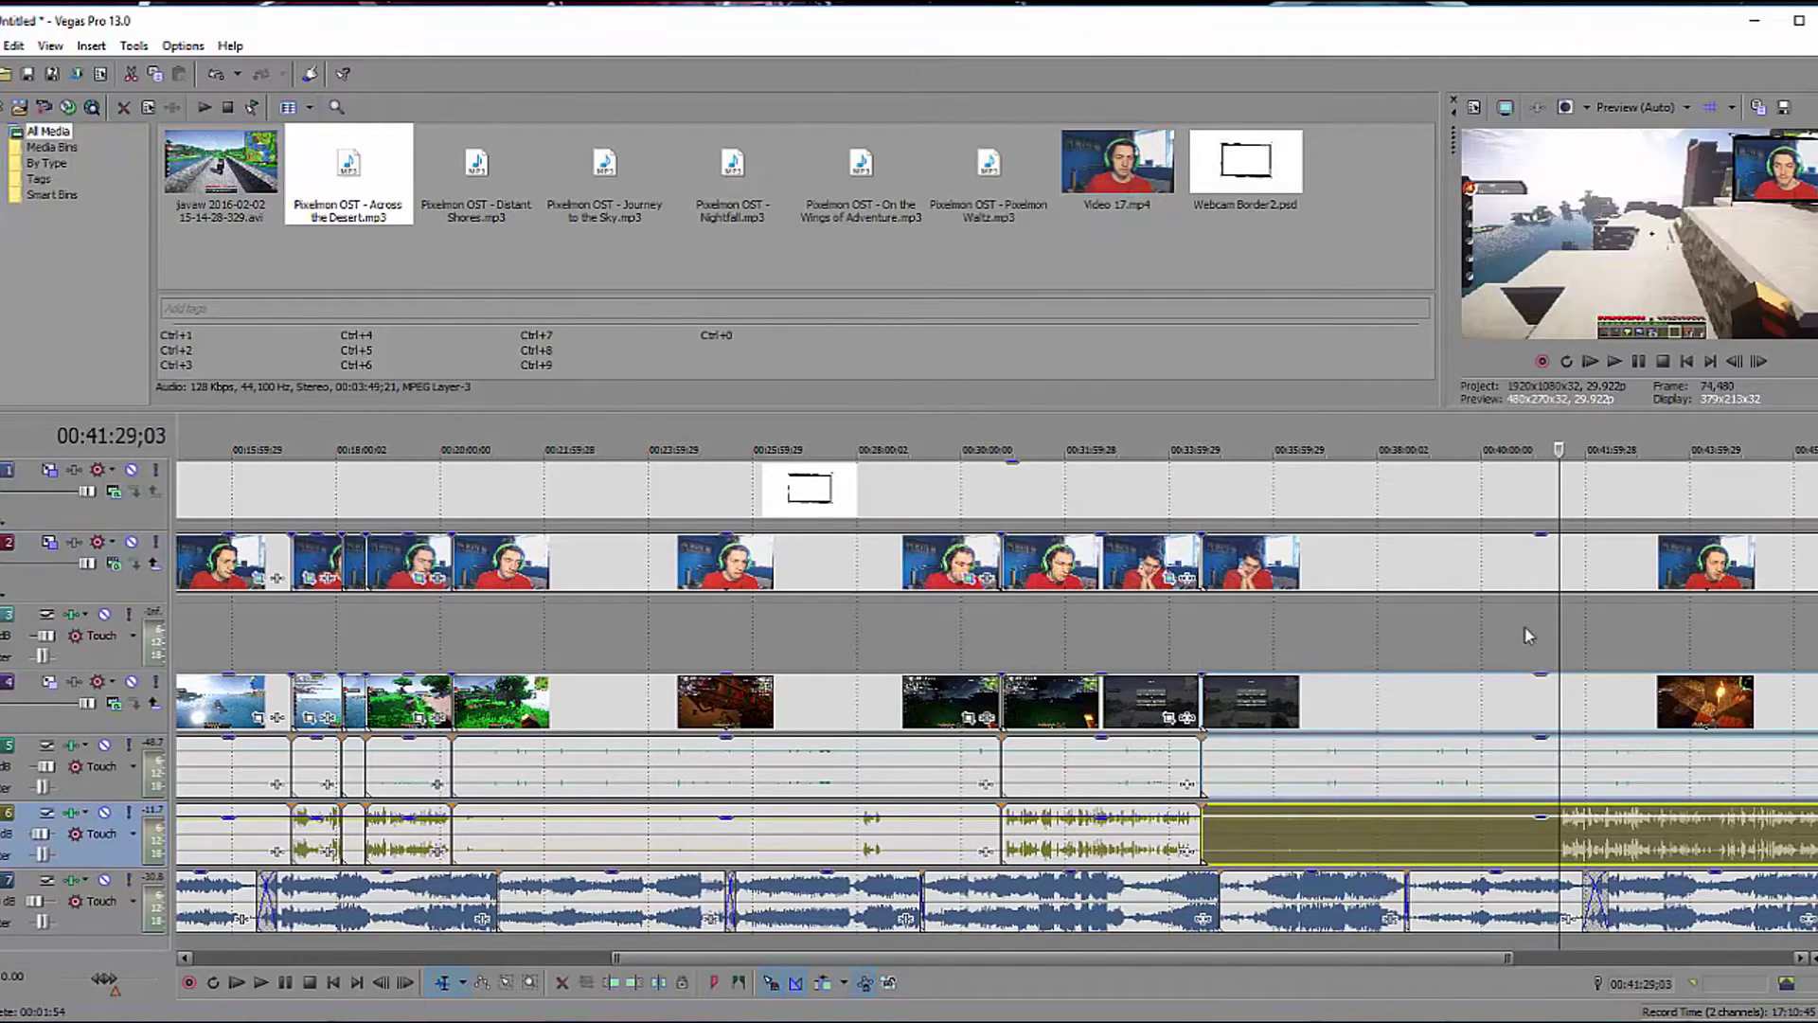
pyautogui.scroll(-3, 1559, 571)
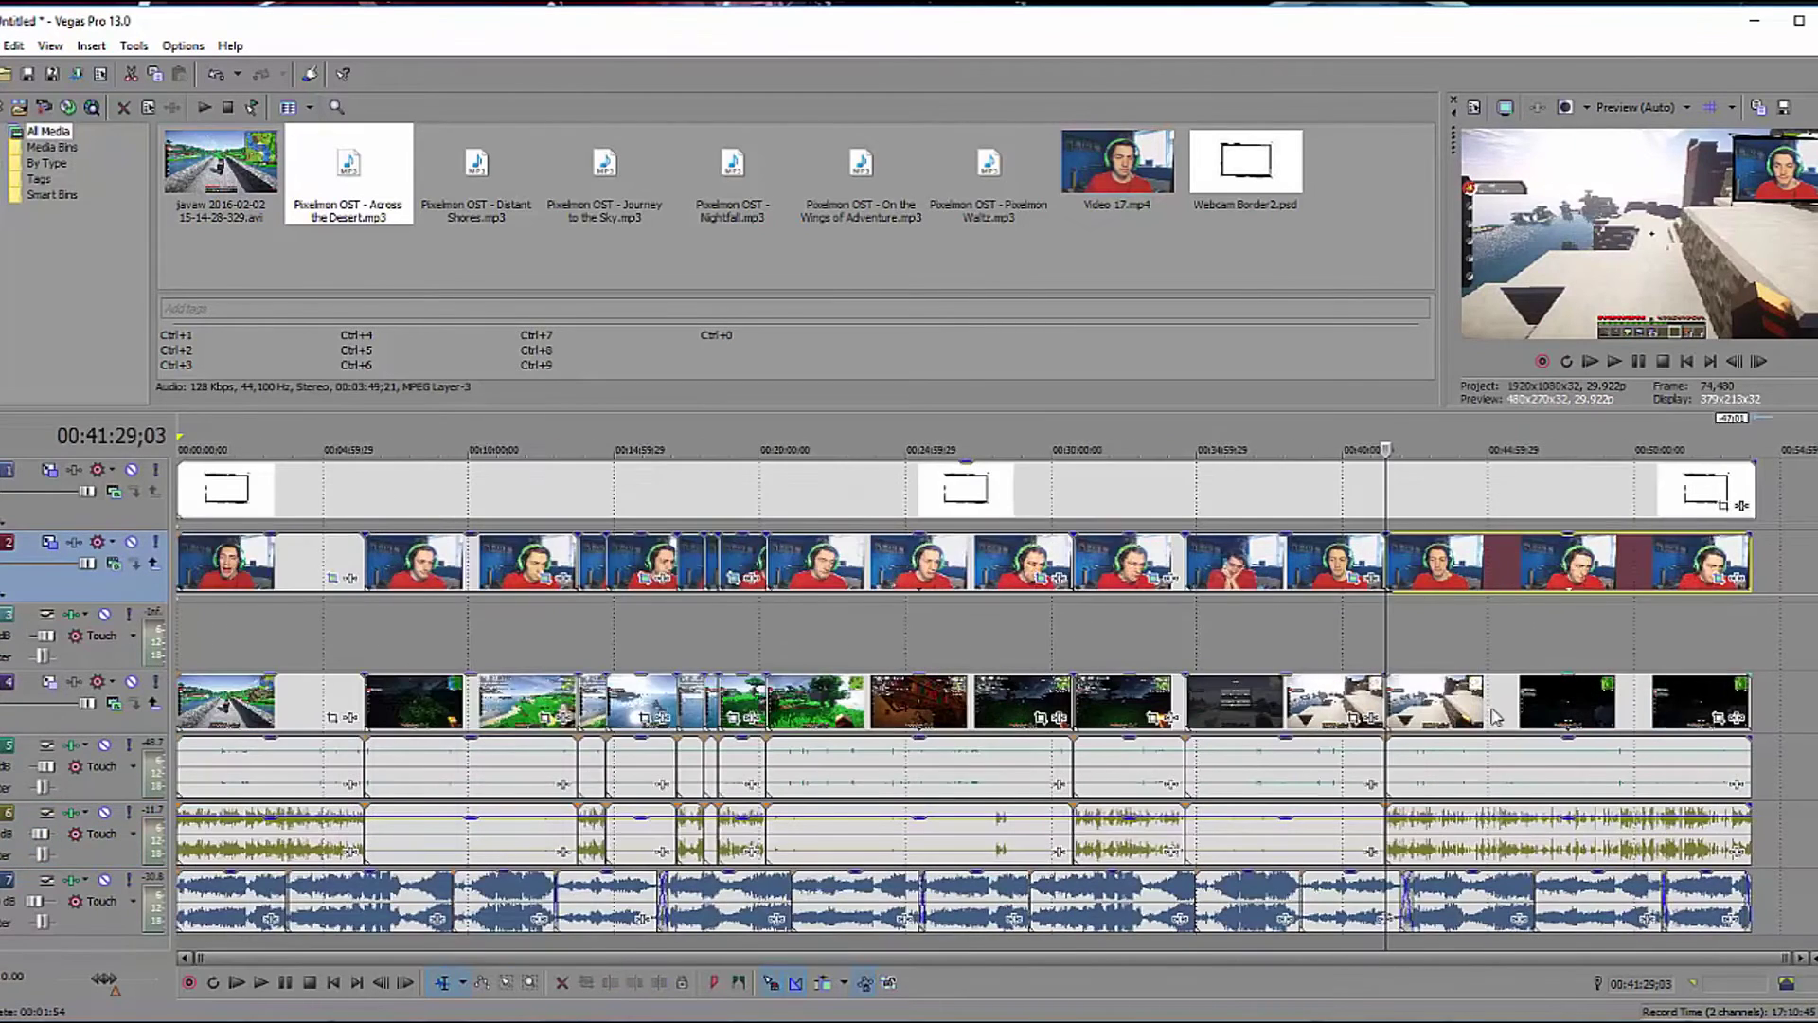
# Delete the gameplay, audio and webcam segments without commentary from 34:37 to 41:29 and from 20:13 to 30:46.
pyautogui.click(1248, 782)
pyautogui.press('Delete')
pyautogui.click(1249, 574)
pyautogui.press('Delete')
pyautogui.click(1013, 710)
pyautogui.press('Delete')
pyautogui.click(925, 563)
pyautogui.press('Delete')
# Delete the gameplay, audio and webcam segments without commentary from 14:44 to 17:09 and from 18:06 to 18:33.
pyautogui.click(646, 708)
pyautogui.press('Delete')
pyautogui.click(710, 699)
pyautogui.press('Delete')
pyautogui.click(710, 566)
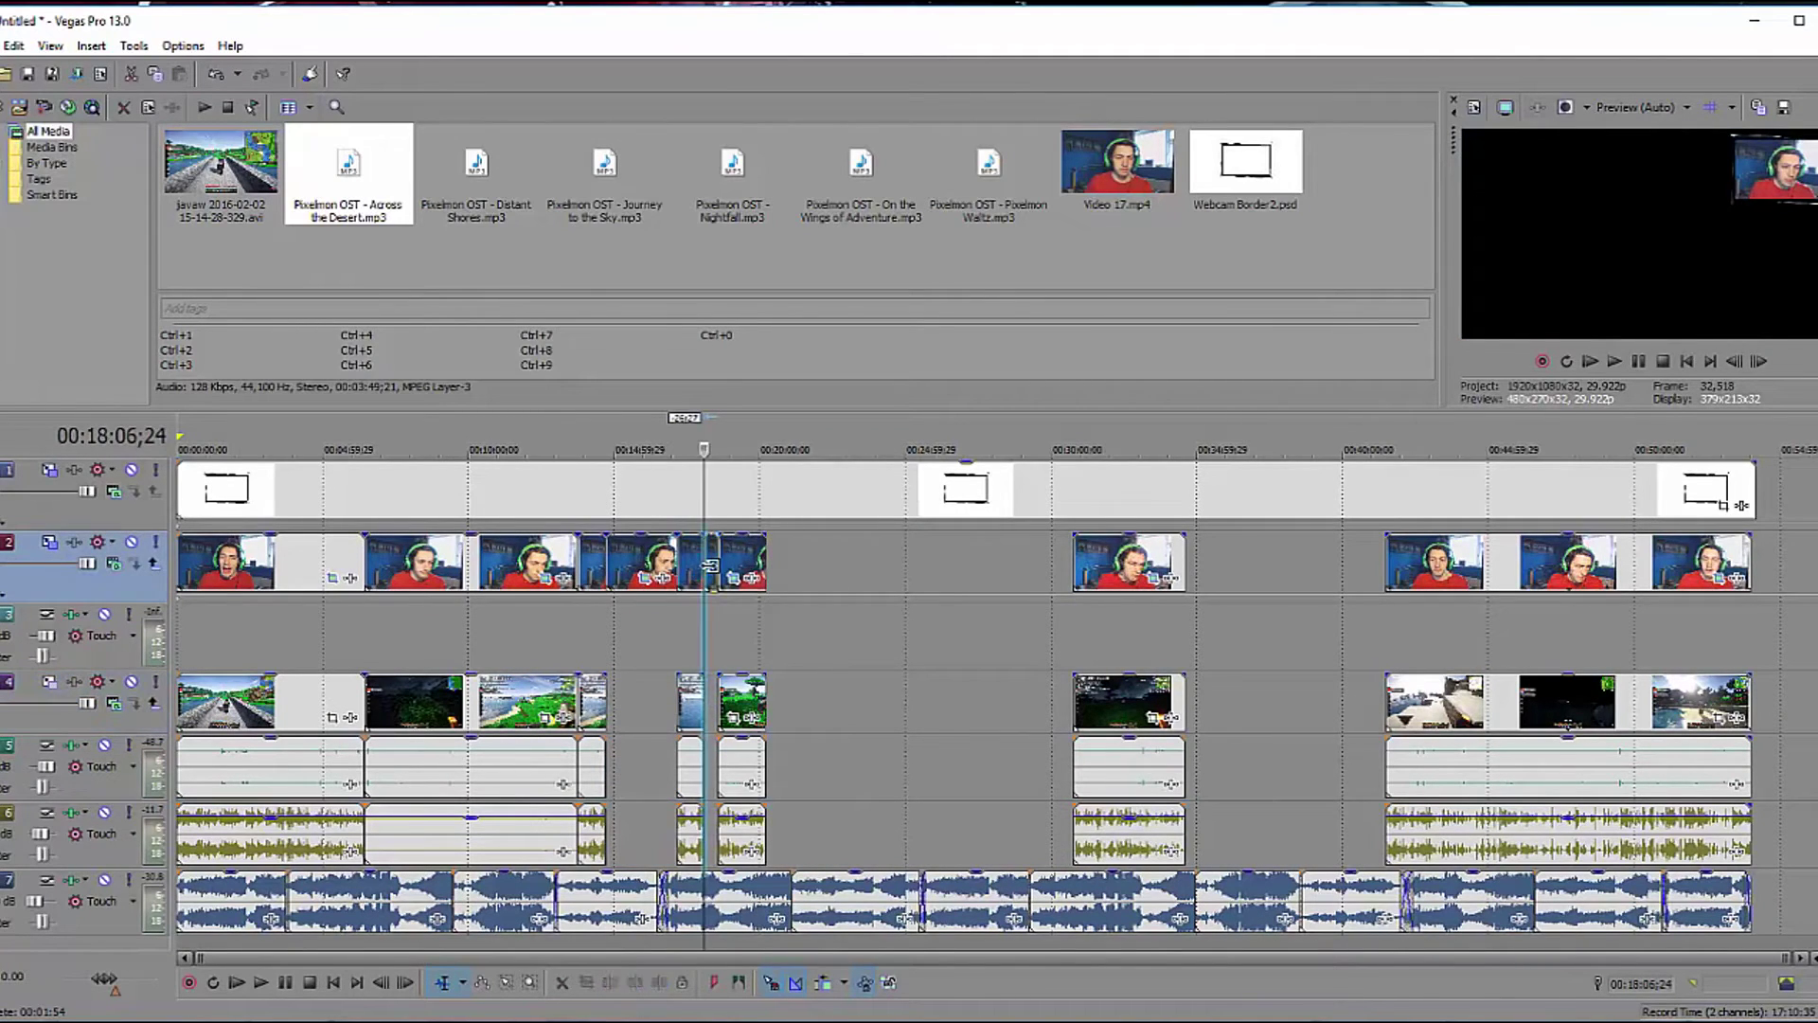
pyautogui.press('Delete')
pyautogui.click(661, 573)
pyautogui.press('Delete')
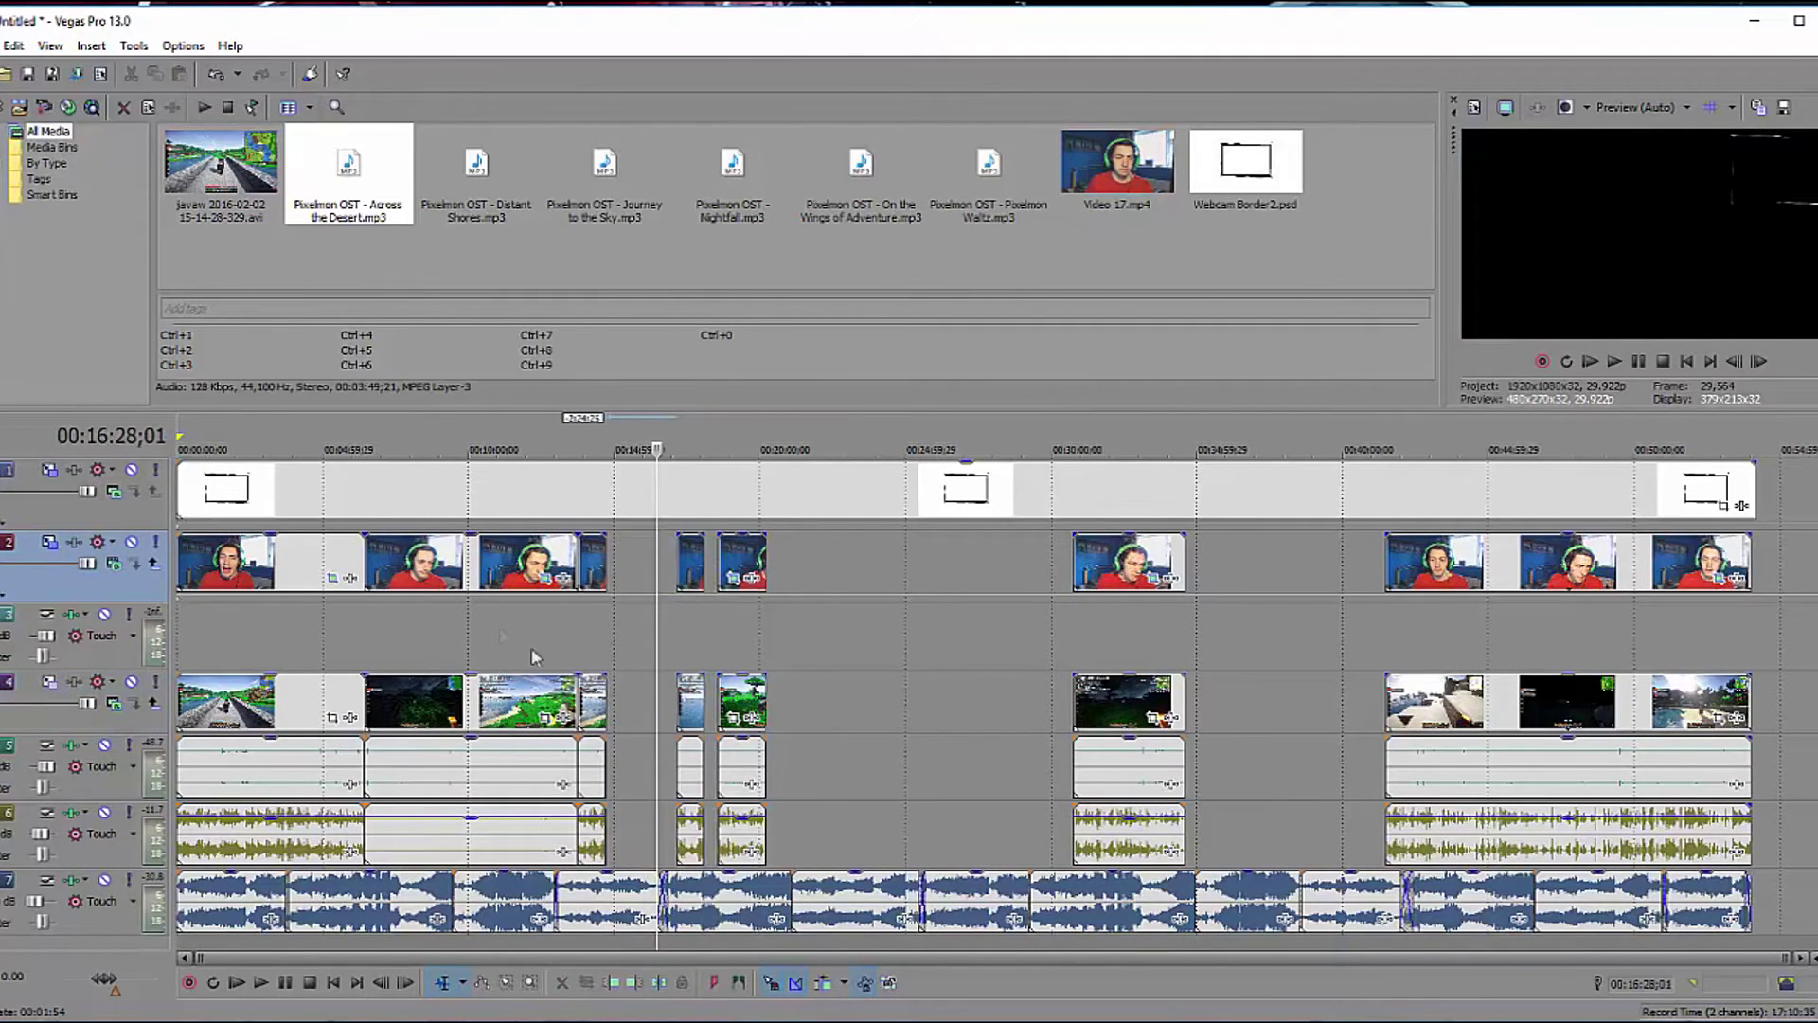
# Delete the silent gameplay, audio and webcam segments between 6:26 and 13:46.
pyautogui.click(483, 700)
pyautogui.press('Delete')
pyautogui.click(473, 576)
pyautogui.press('Delete')
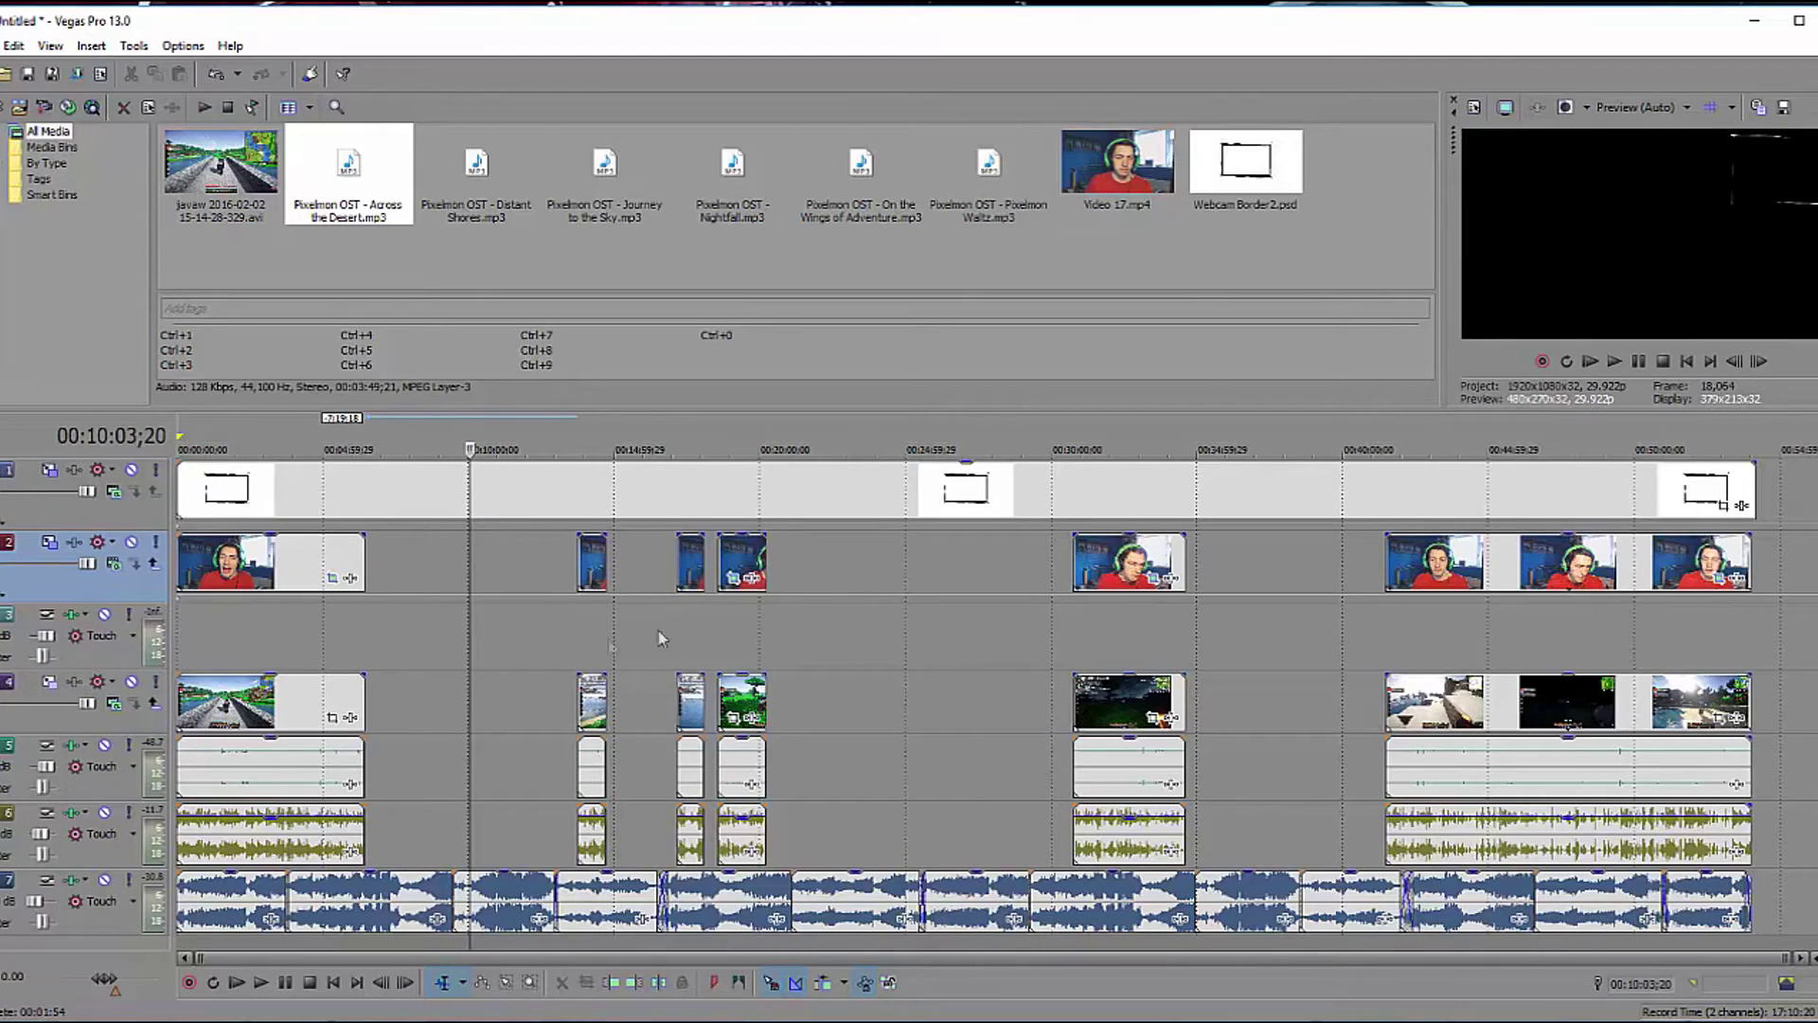
# Move the second webcam and gameplay segments, with the gameplay's audio, against the end of the first ones at 6:26.
pyautogui.click(588, 568)
pyautogui.click(594, 830)
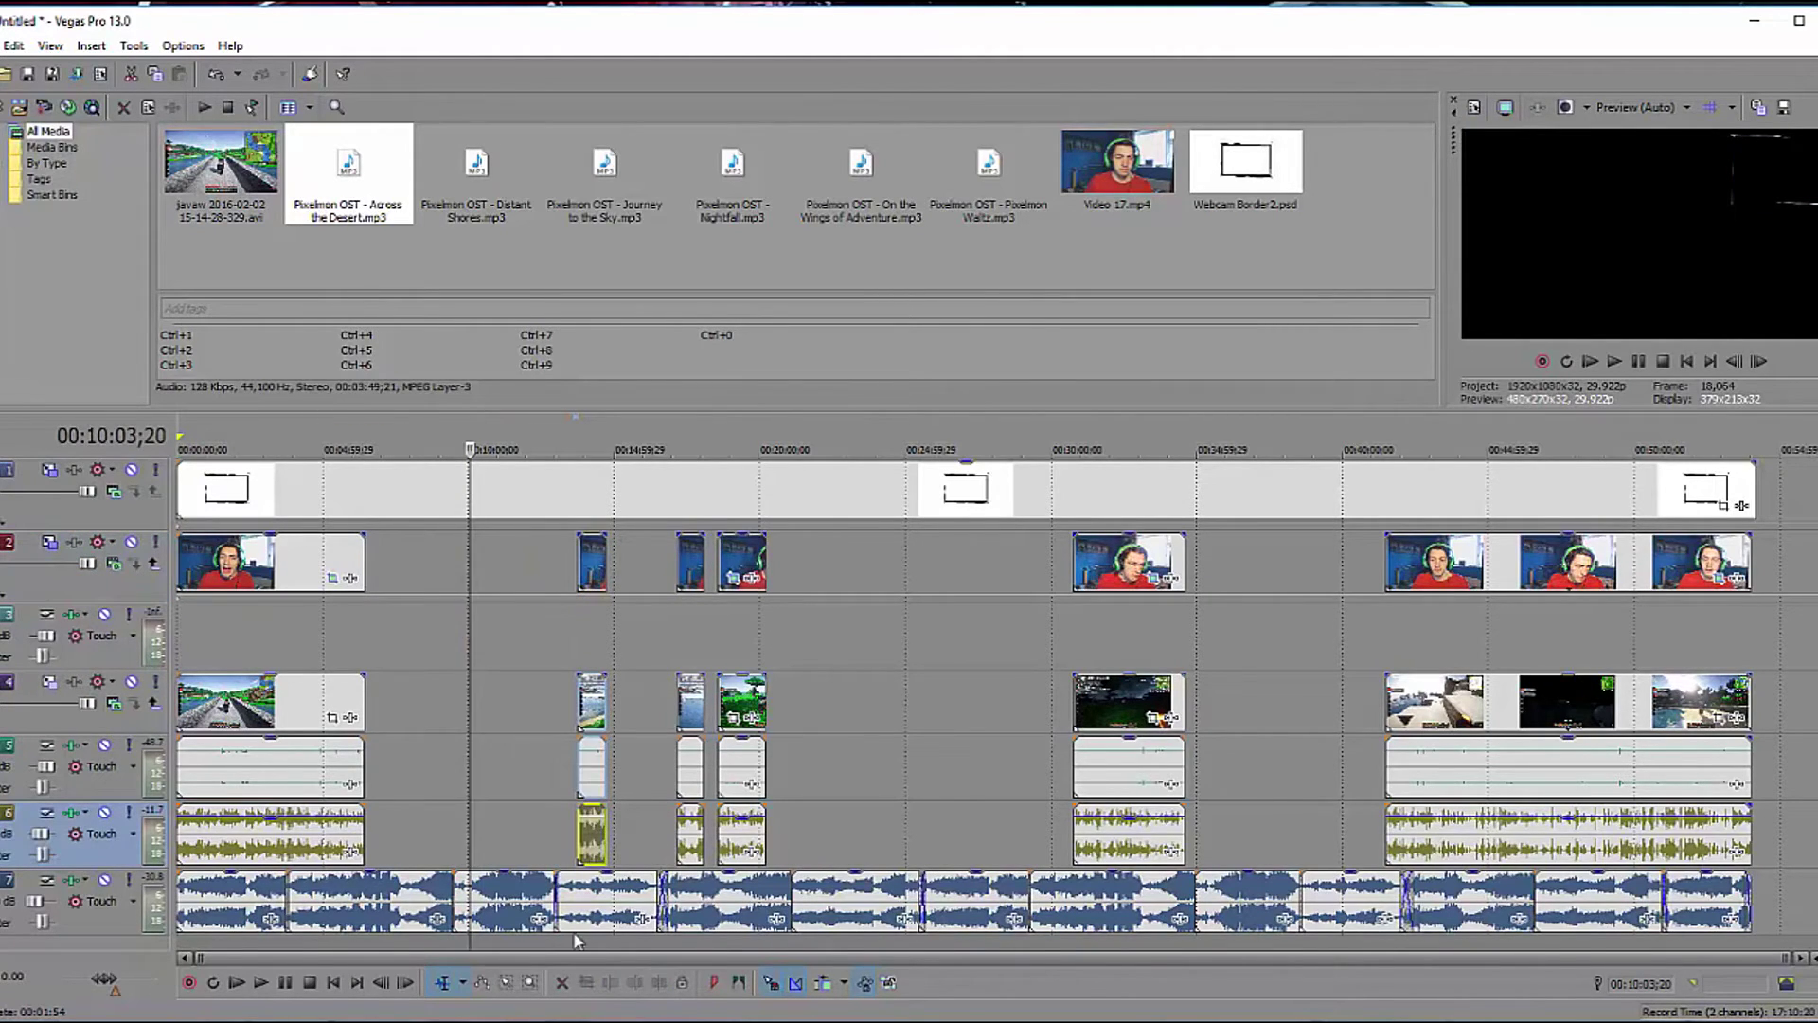
pyautogui.moveTo(593, 846); pyautogui.dragTo(390, 569)
pyautogui.click(369, 560)
# Overlap the second gameplay and webcam segments with the first by about 3 seconds to crossfade them, and play back the transition.
pyautogui.scroll(9, 372, 563)
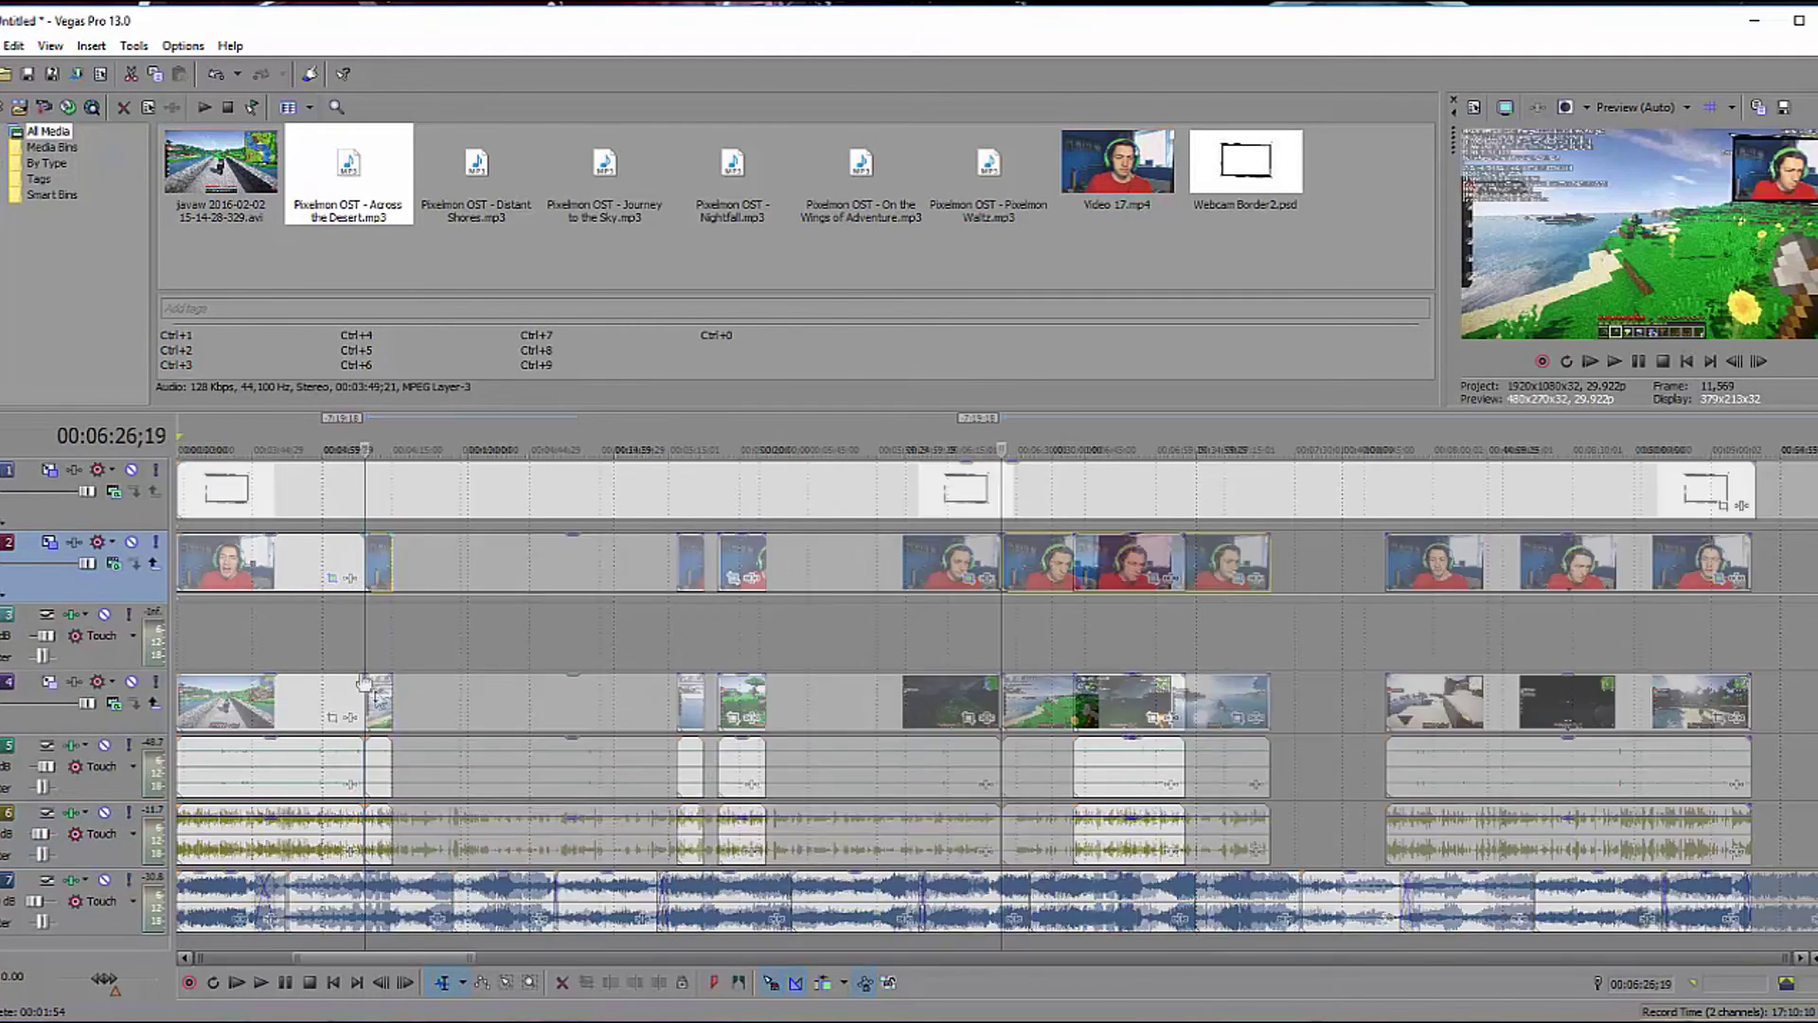
pyautogui.scroll(-2, 1140, 828)
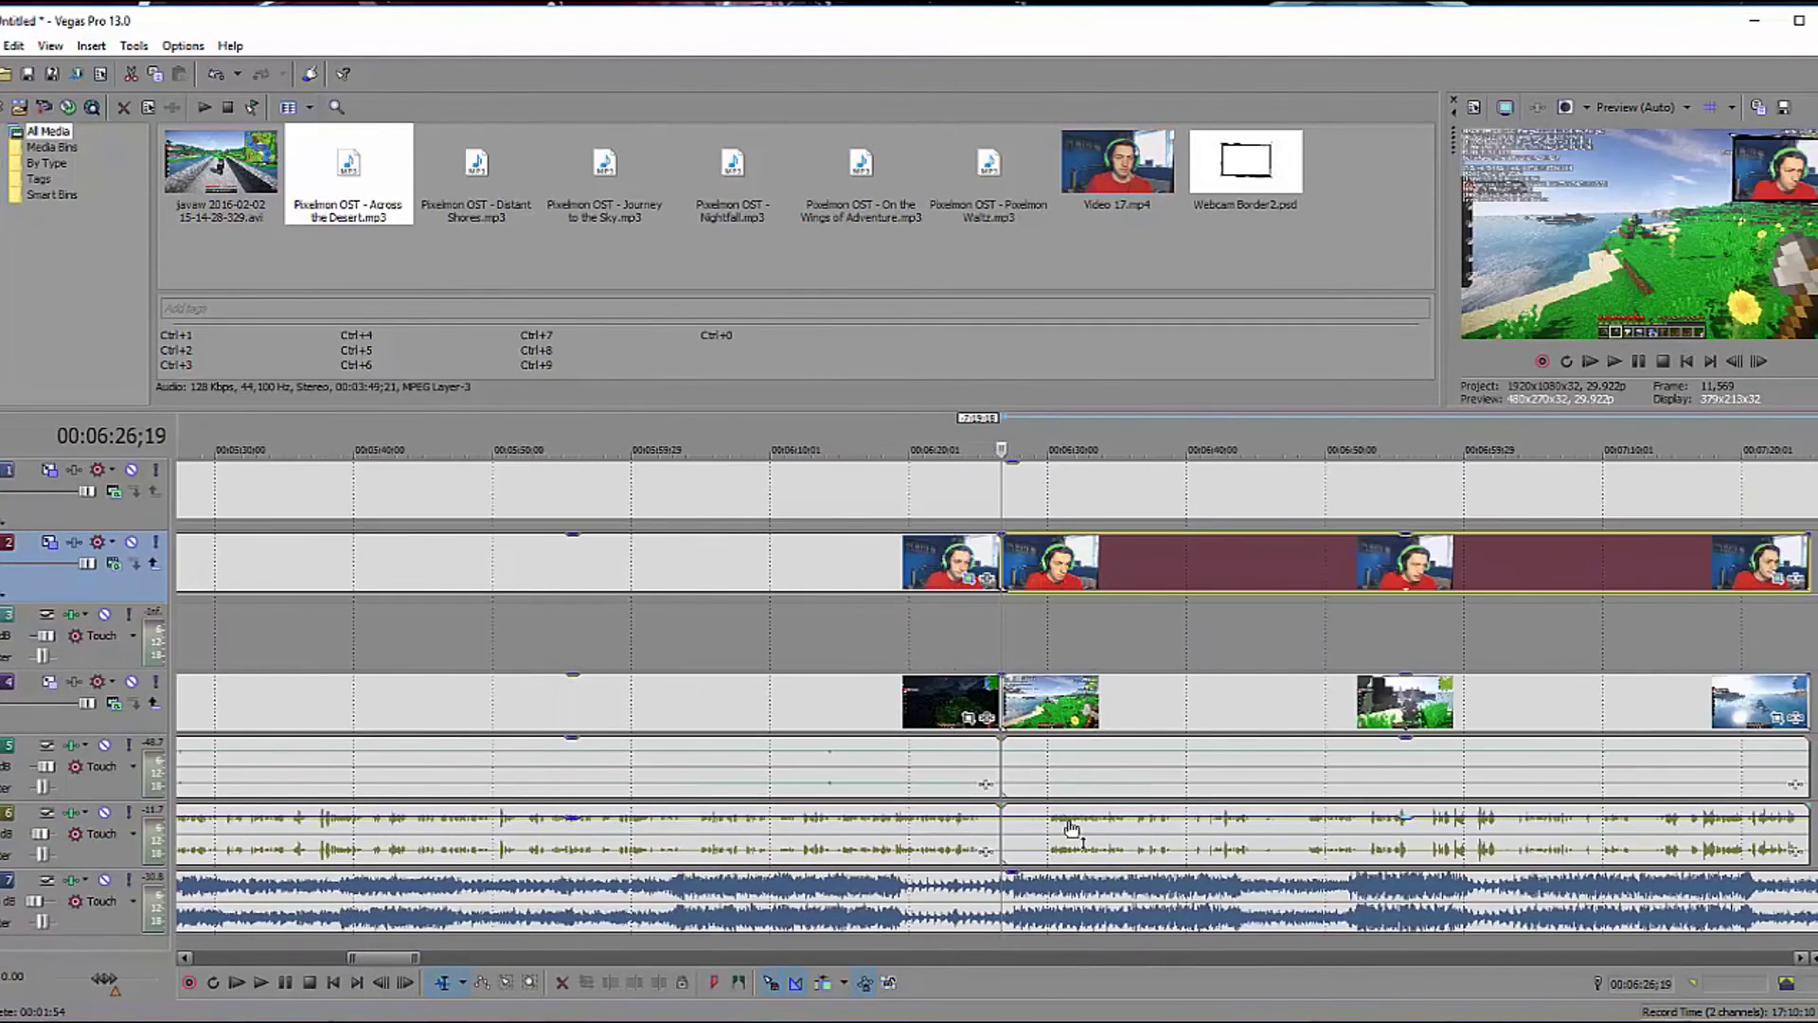
pyautogui.moveTo(1081, 841); pyautogui.dragTo(1042, 826)
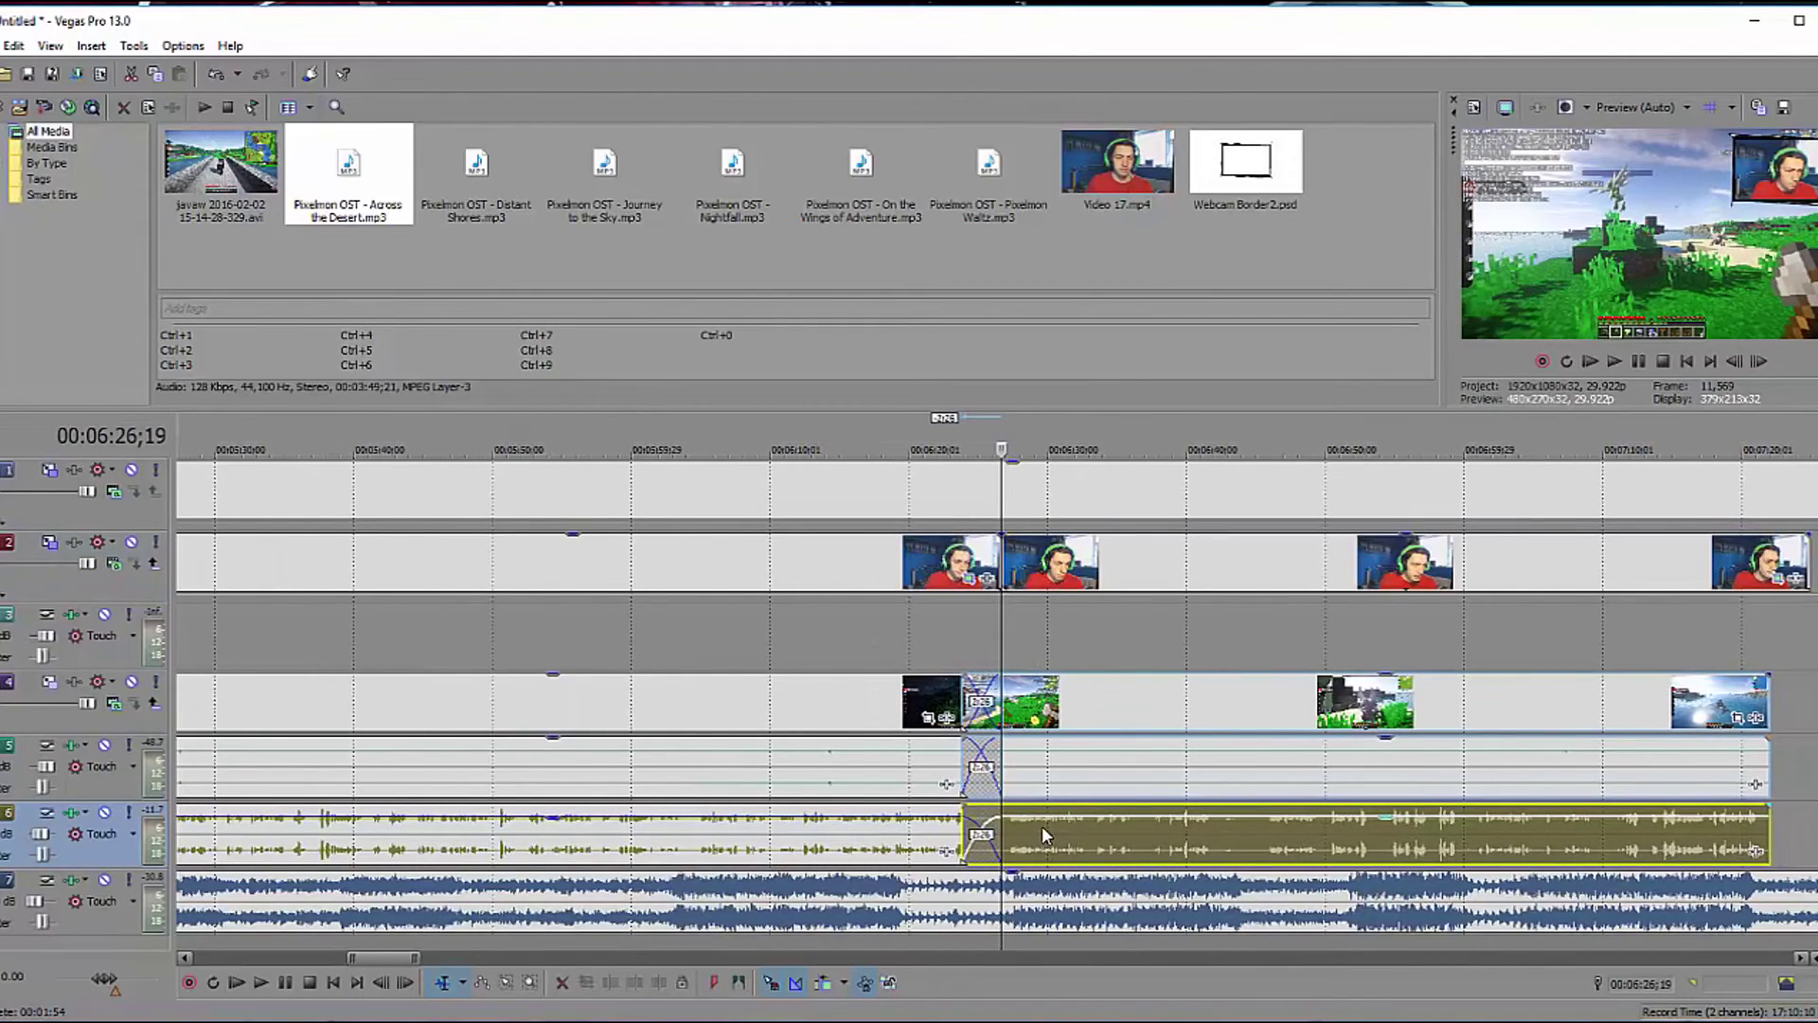
pyautogui.moveTo(1076, 584); pyautogui.dragTo(1039, 579)
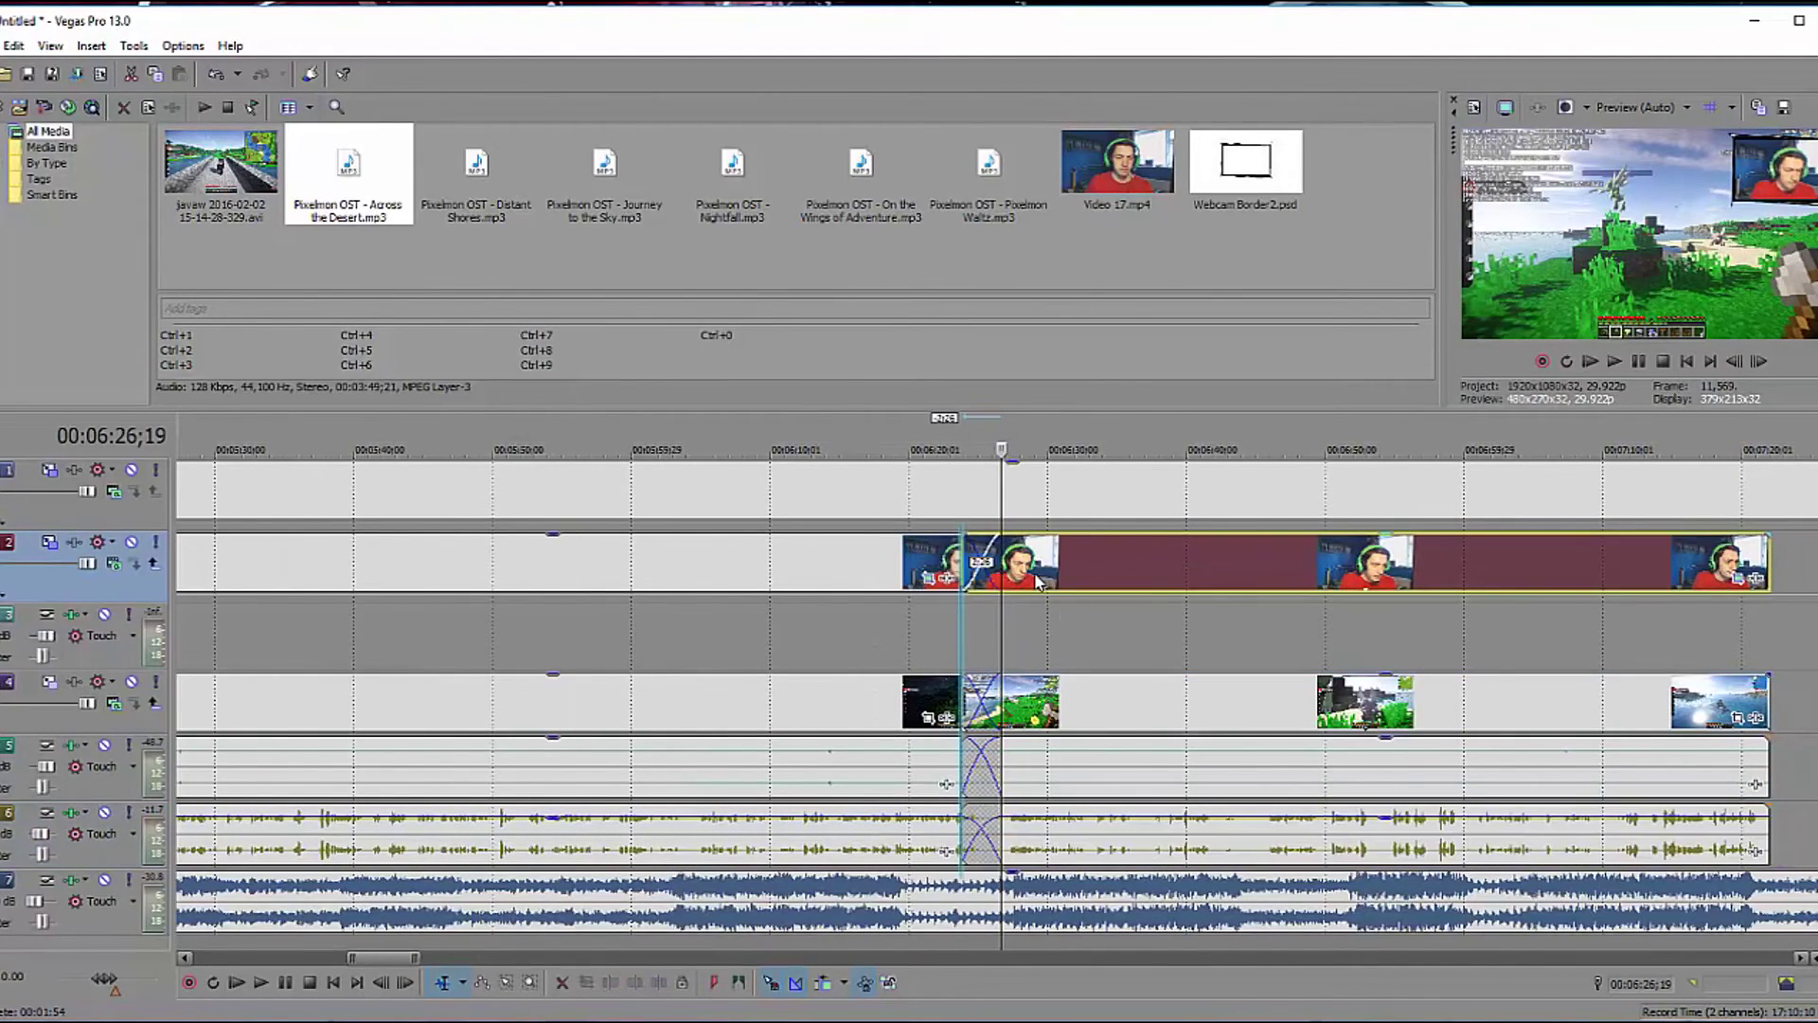
pyautogui.click(929, 545)
pyautogui.click(1610, 360)
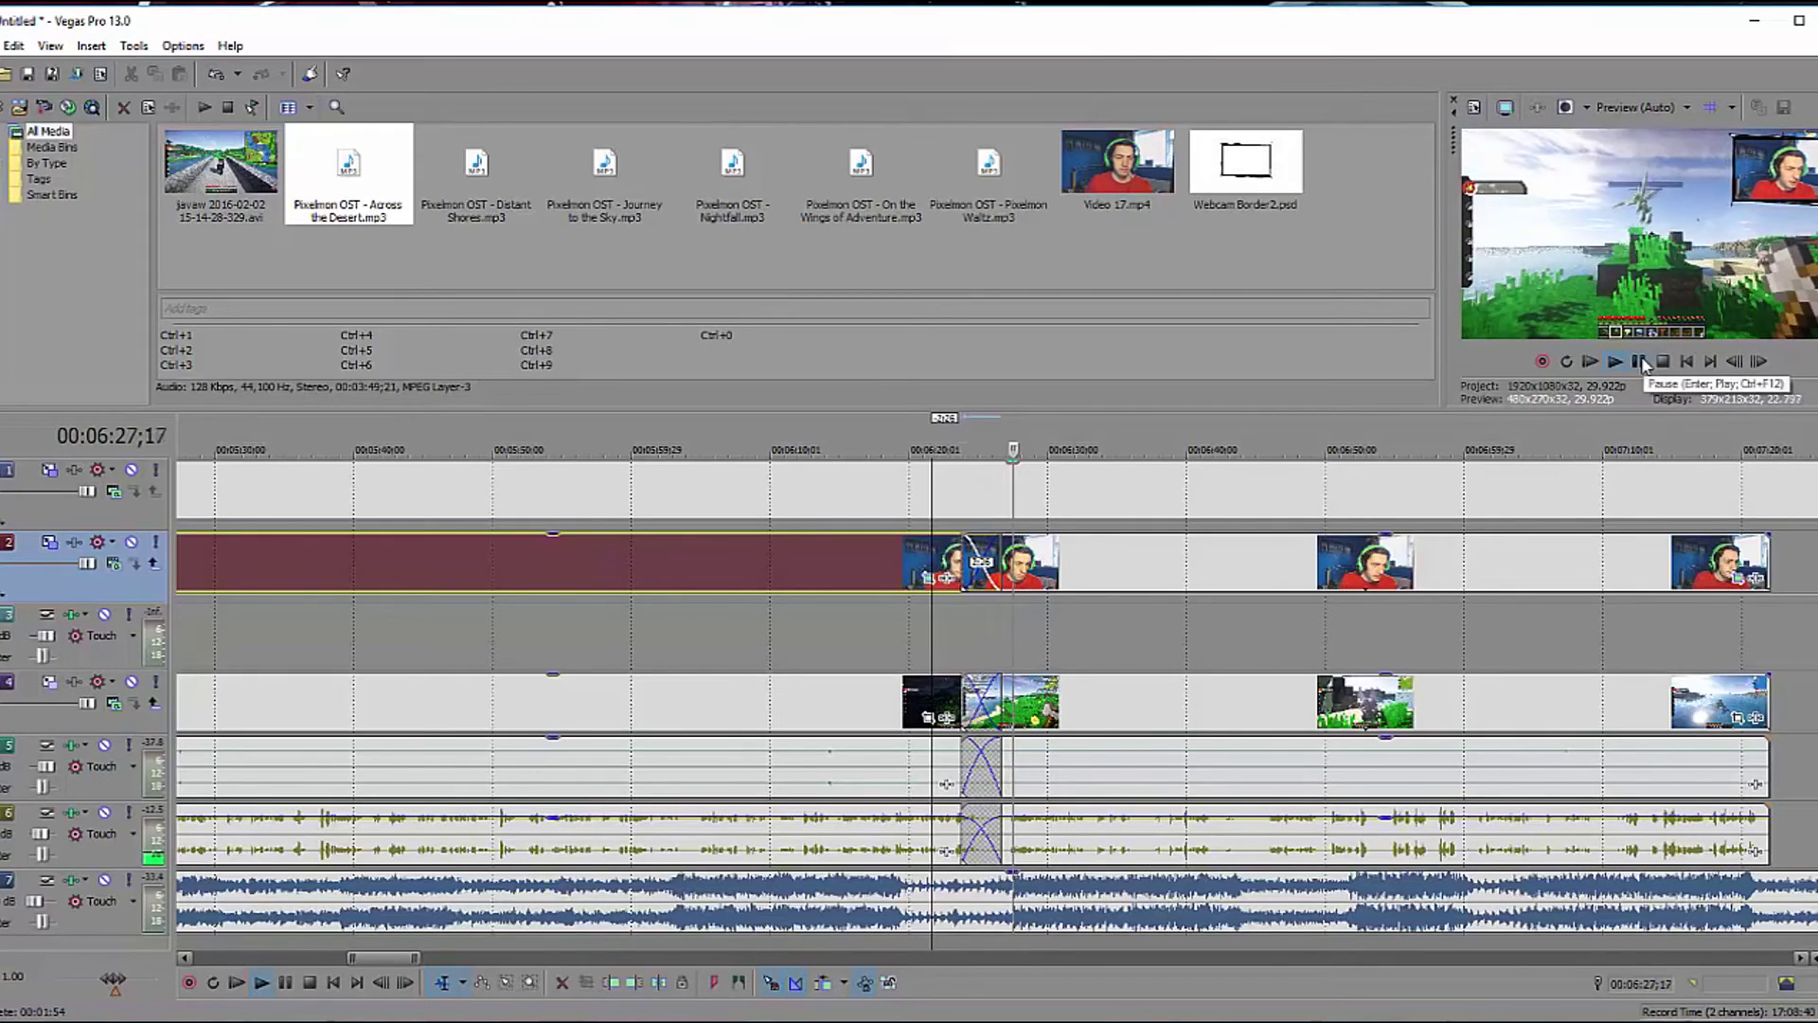
pyautogui.click(1642, 363)
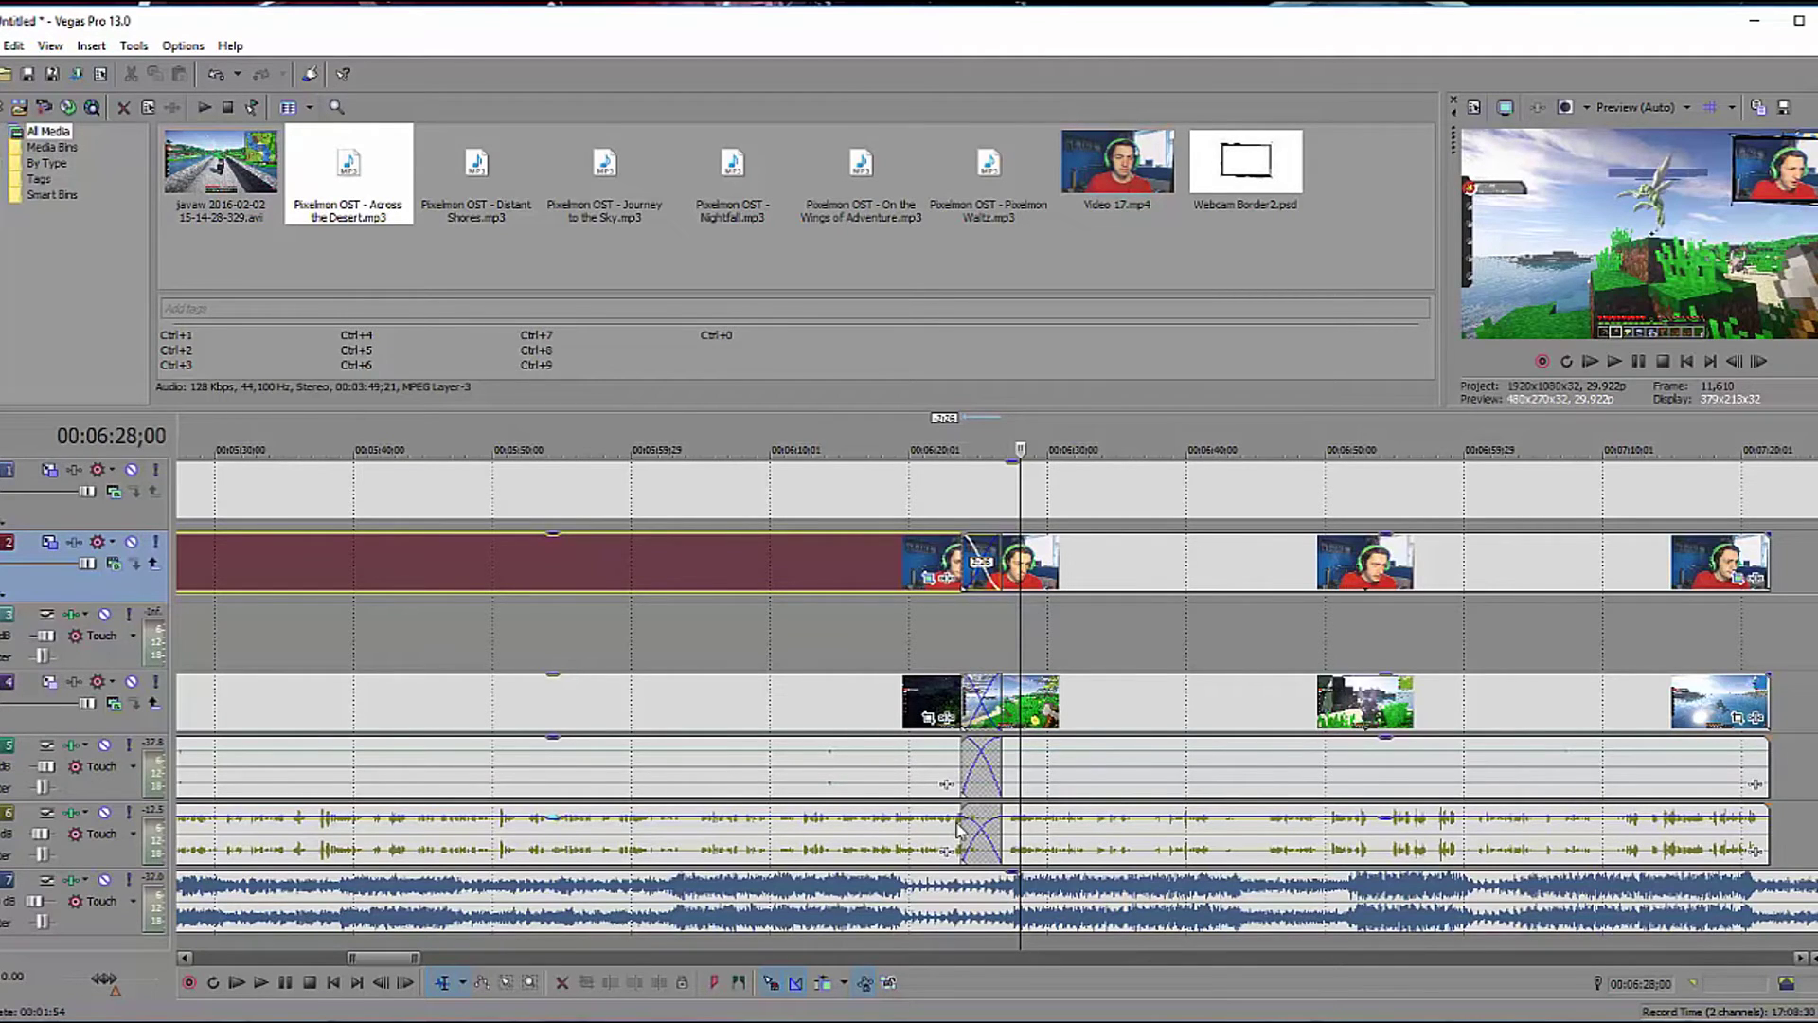
# Move the third webcam and gameplay segments to the end of the second at 7:22, overlapping them about 2 seconds for a crossfade.
pyautogui.scroll(-5, 1463, 674)
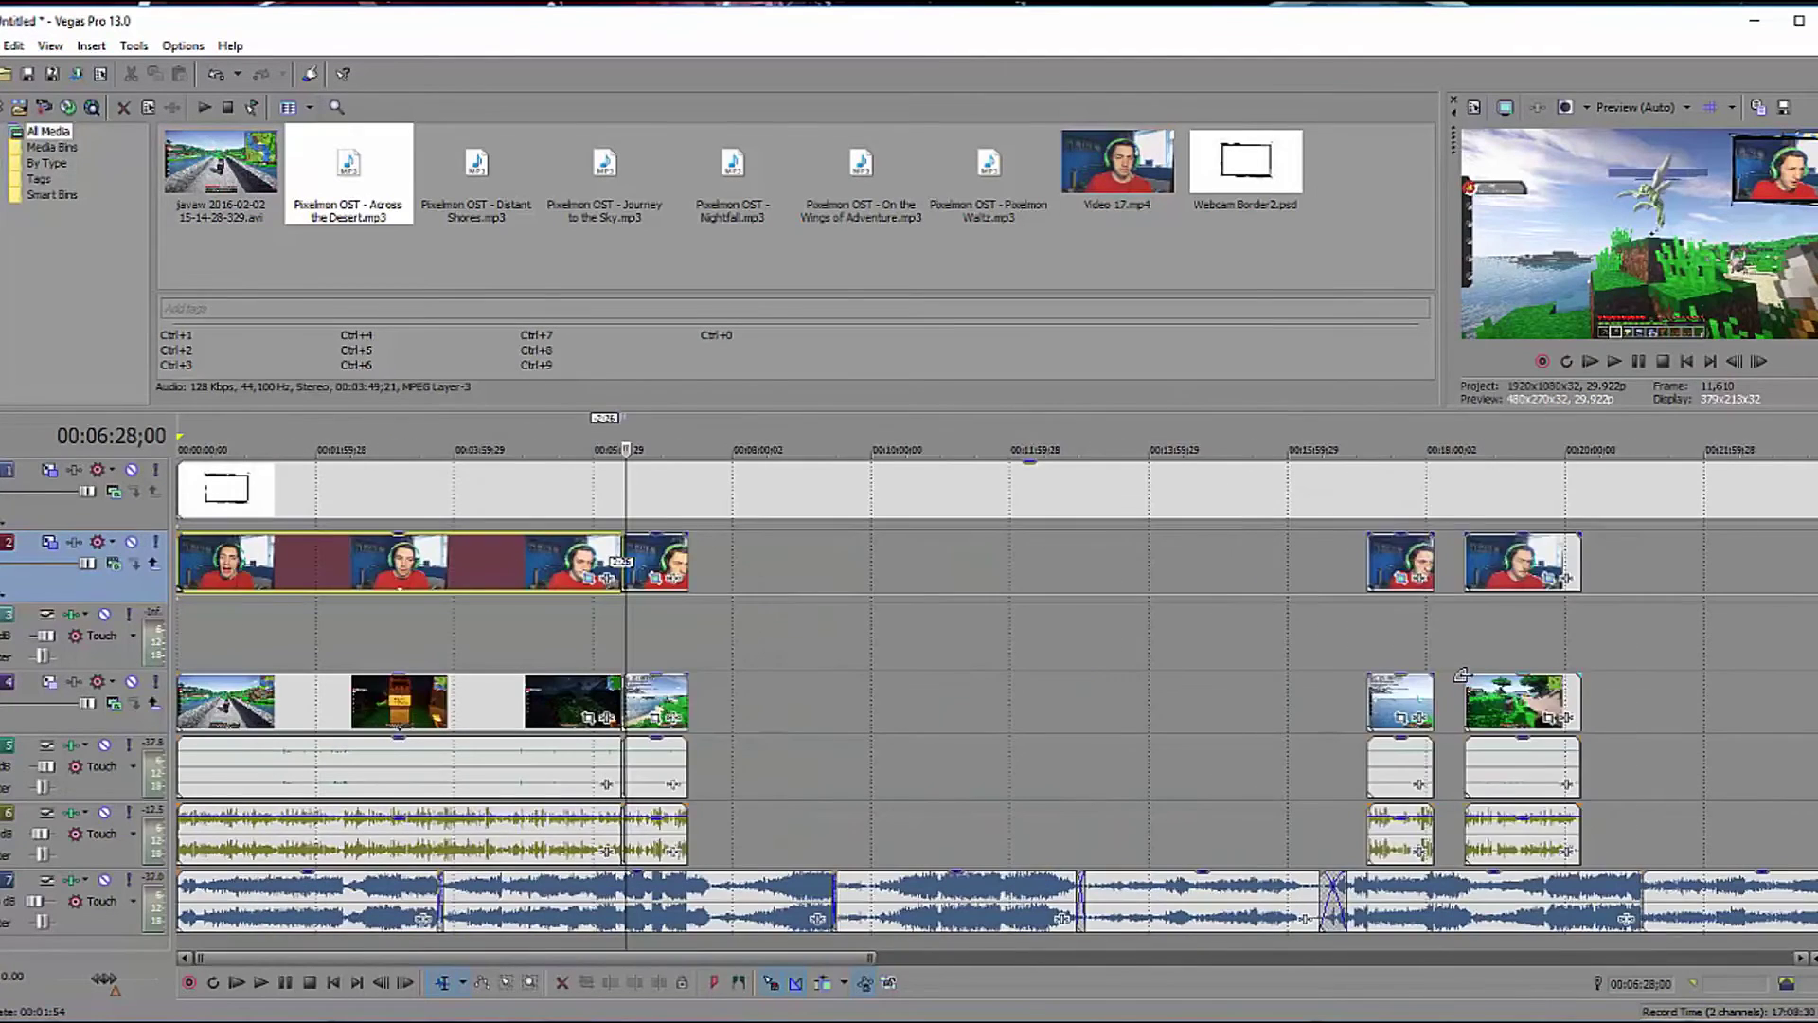
pyautogui.moveTo(1426, 565); pyautogui.dragTo(717, 579)
pyautogui.moveTo(1411, 694); pyautogui.dragTo(734, 703)
pyautogui.click(679, 705)
pyautogui.click(693, 703)
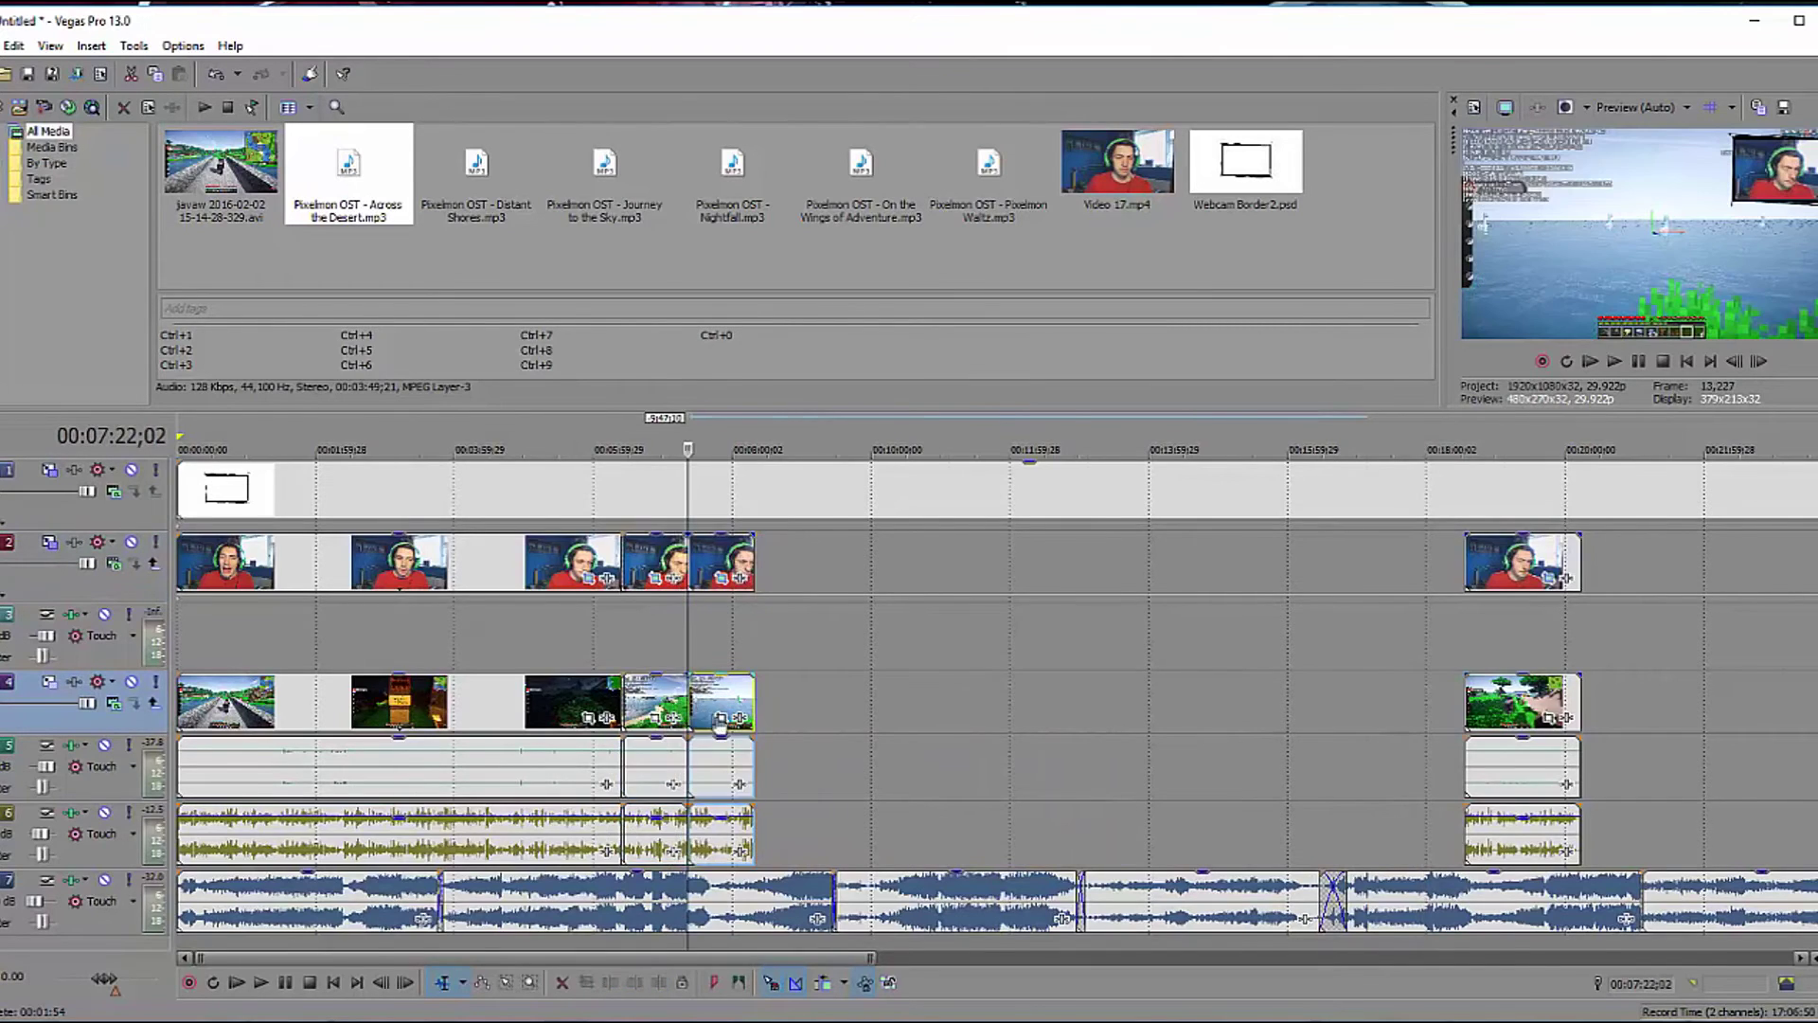
pyautogui.scroll(4, 696, 704)
pyautogui.moveTo(1082, 705); pyautogui.dragTo(1049, 712)
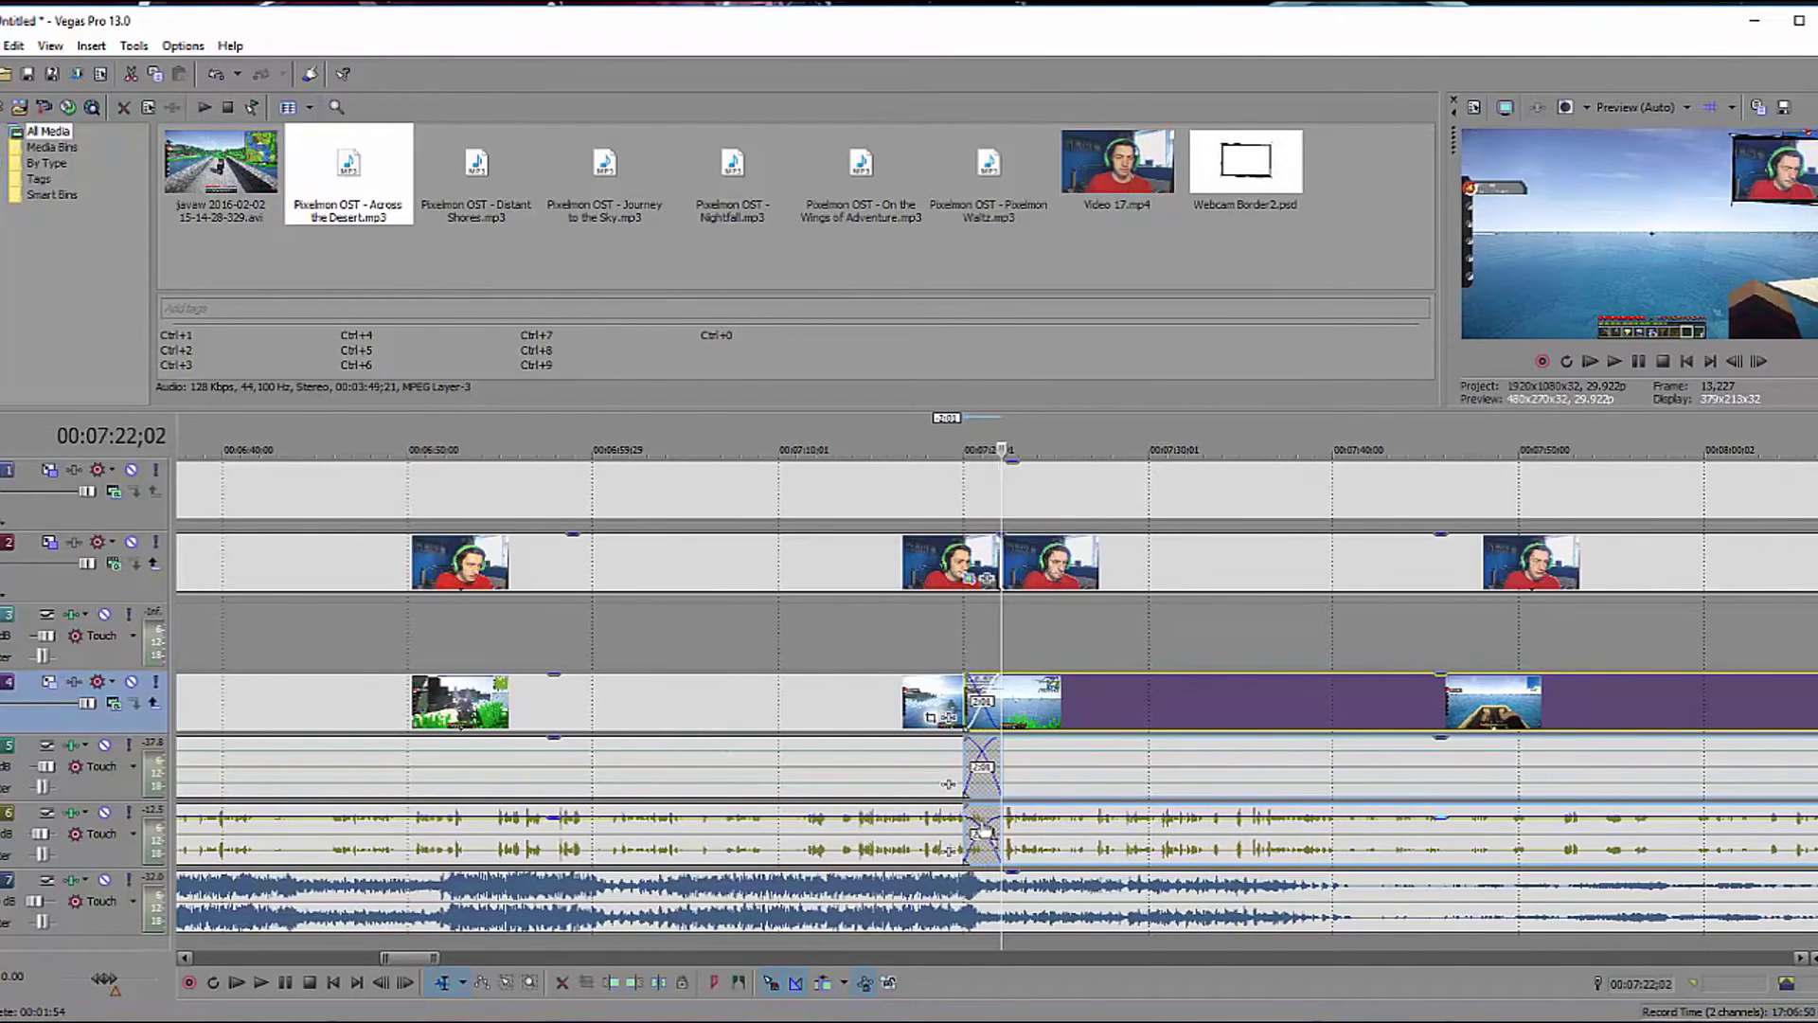
pyautogui.moveTo(1065, 566); pyautogui.dragTo(1027, 566)
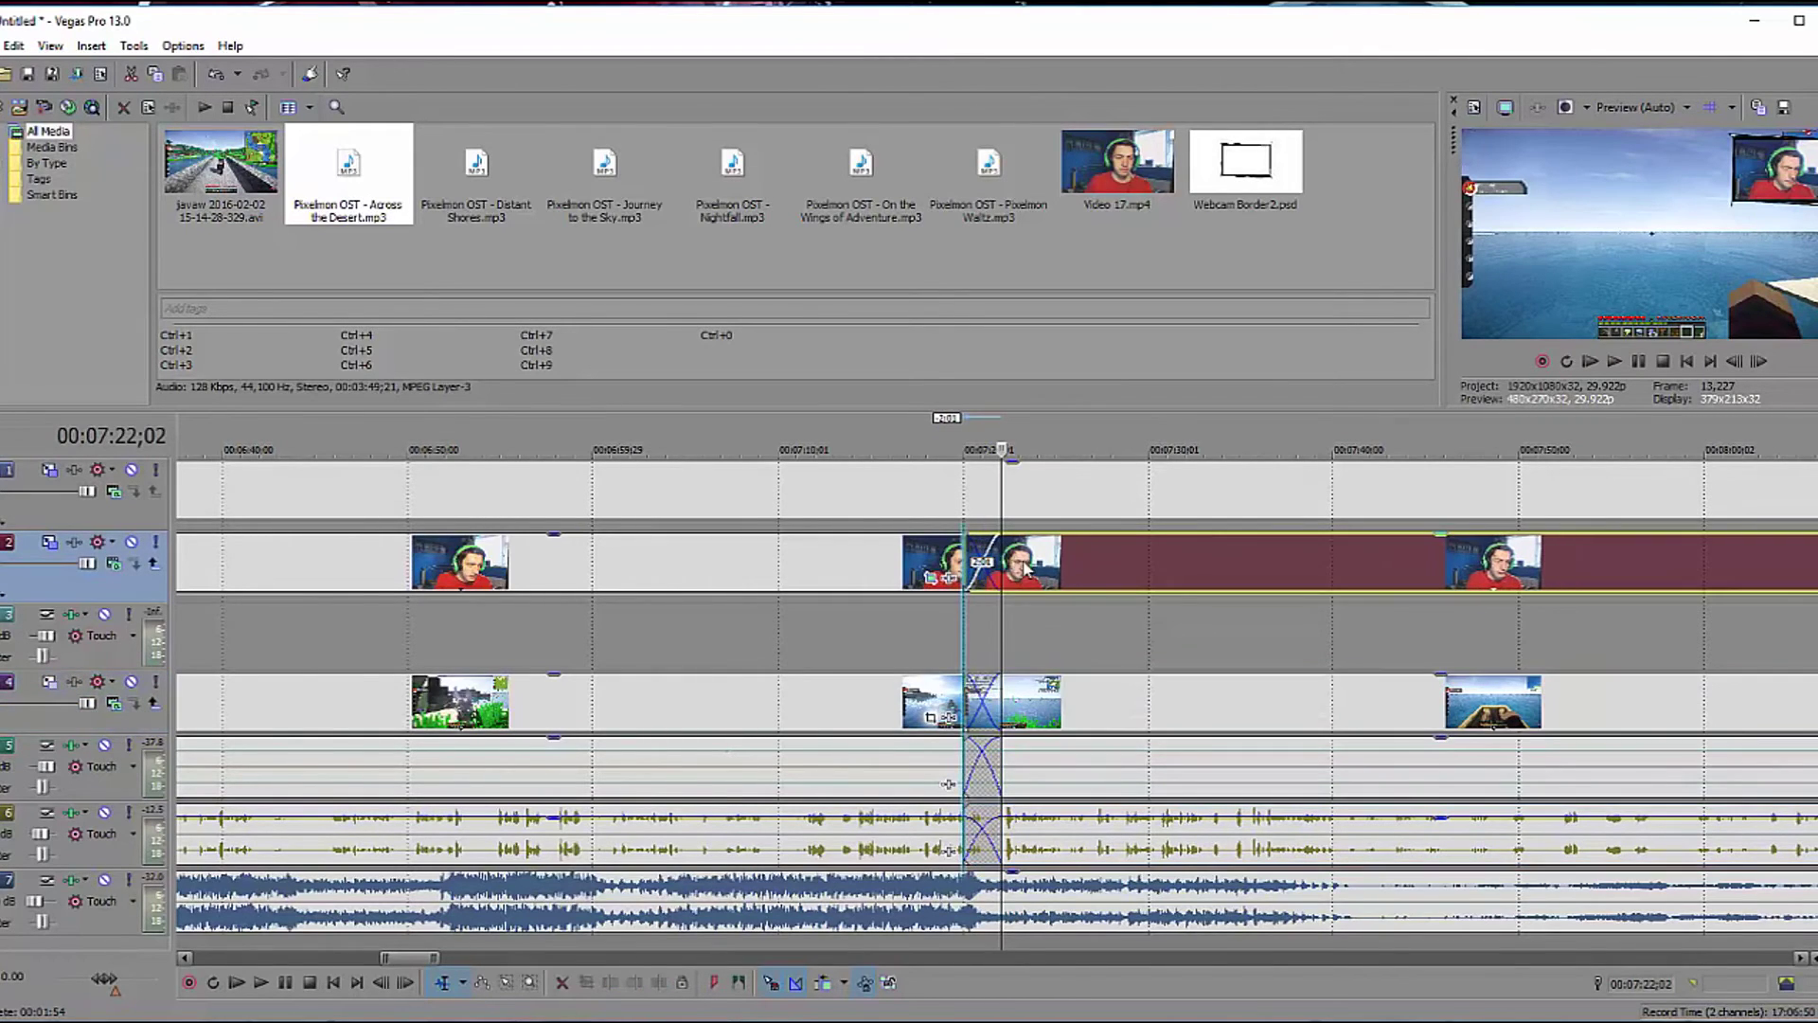
# Move the fourth webcam and gameplay segments to the end of the third at 8:17, with a short crossfade overlap under 2 seconds.
pyautogui.scroll(-10, 1039, 585)
pyautogui.moveTo(1198, 561); pyautogui.dragTo(670, 560)
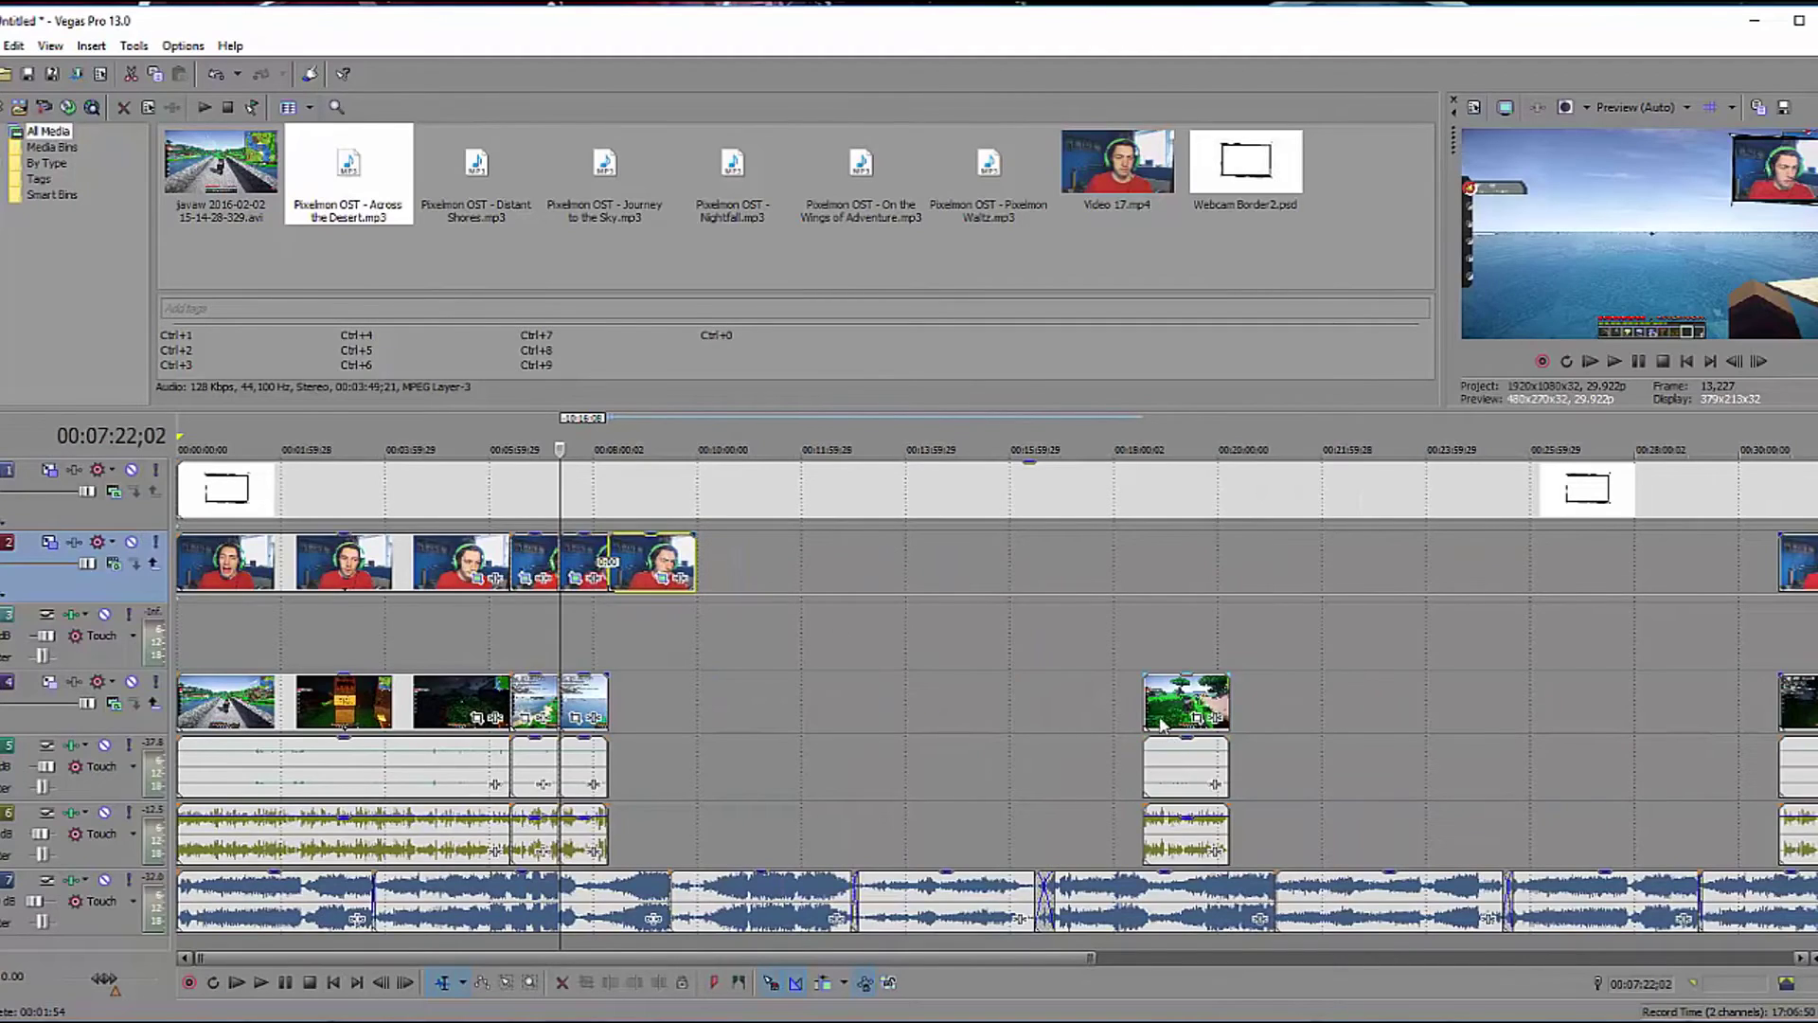
pyautogui.moveTo(1163, 724); pyautogui.dragTo(630, 720)
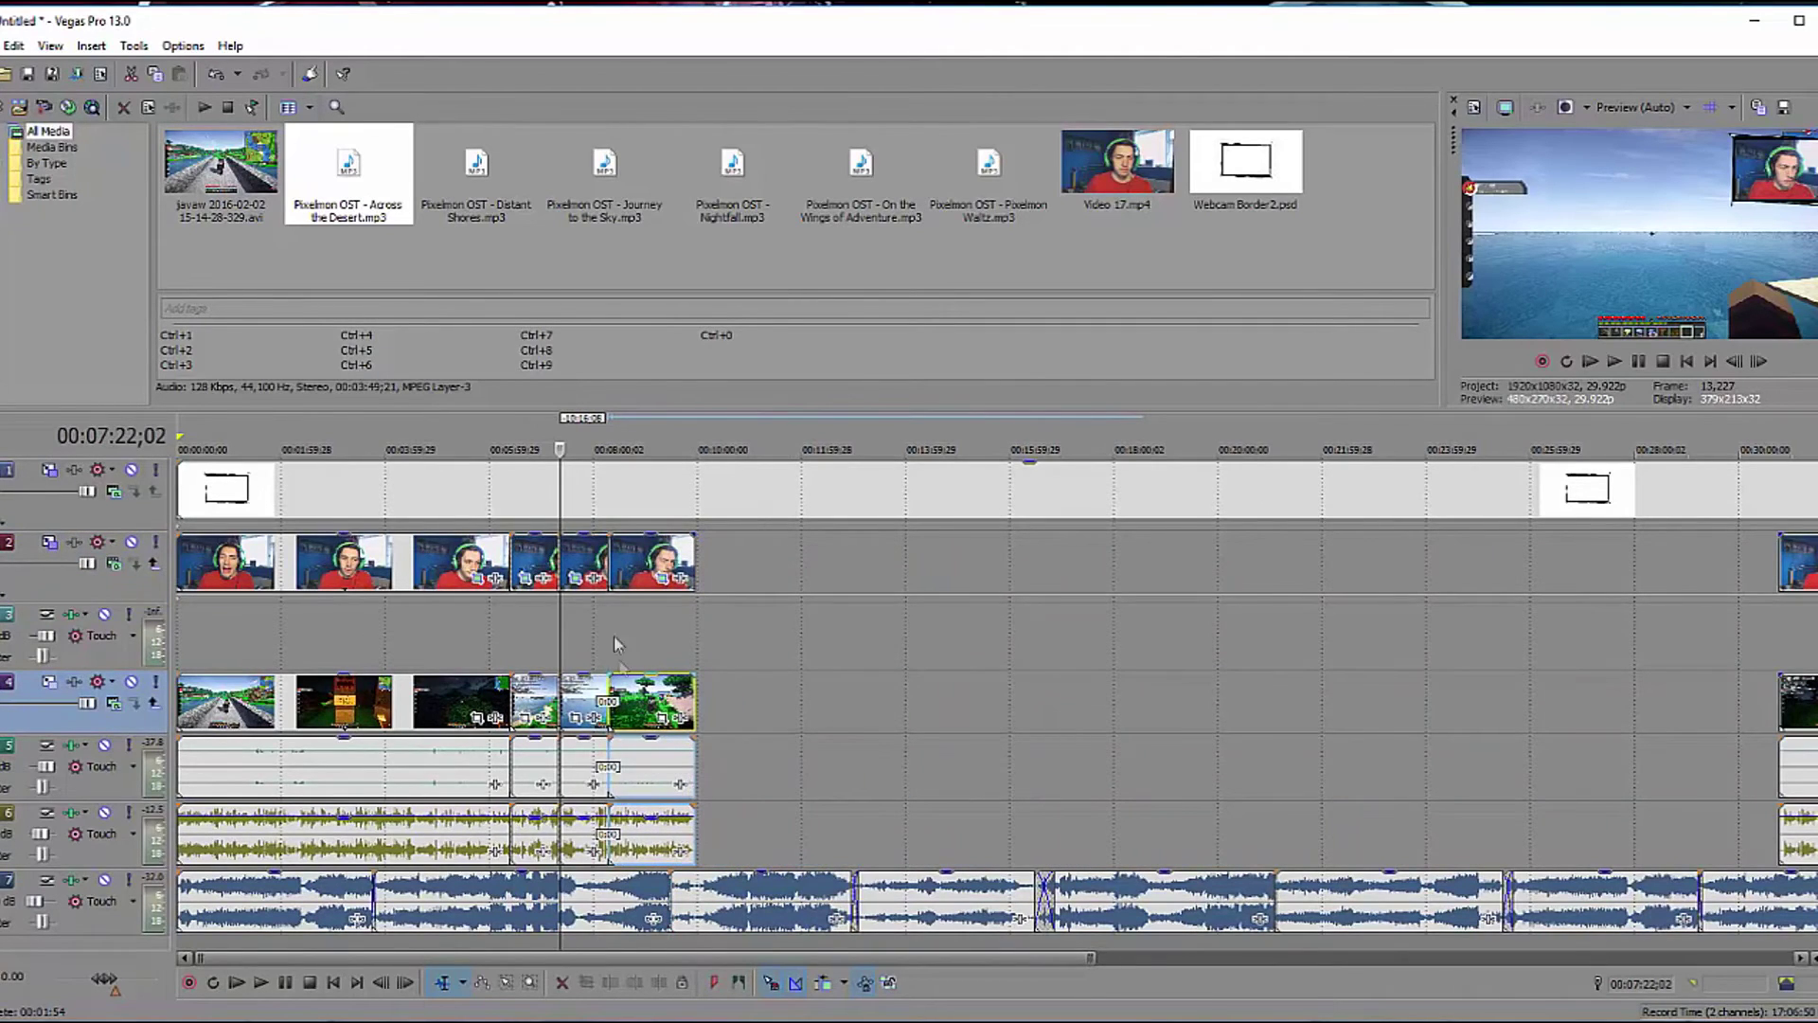
pyautogui.click(614, 644)
pyautogui.scroll(8, 614, 644)
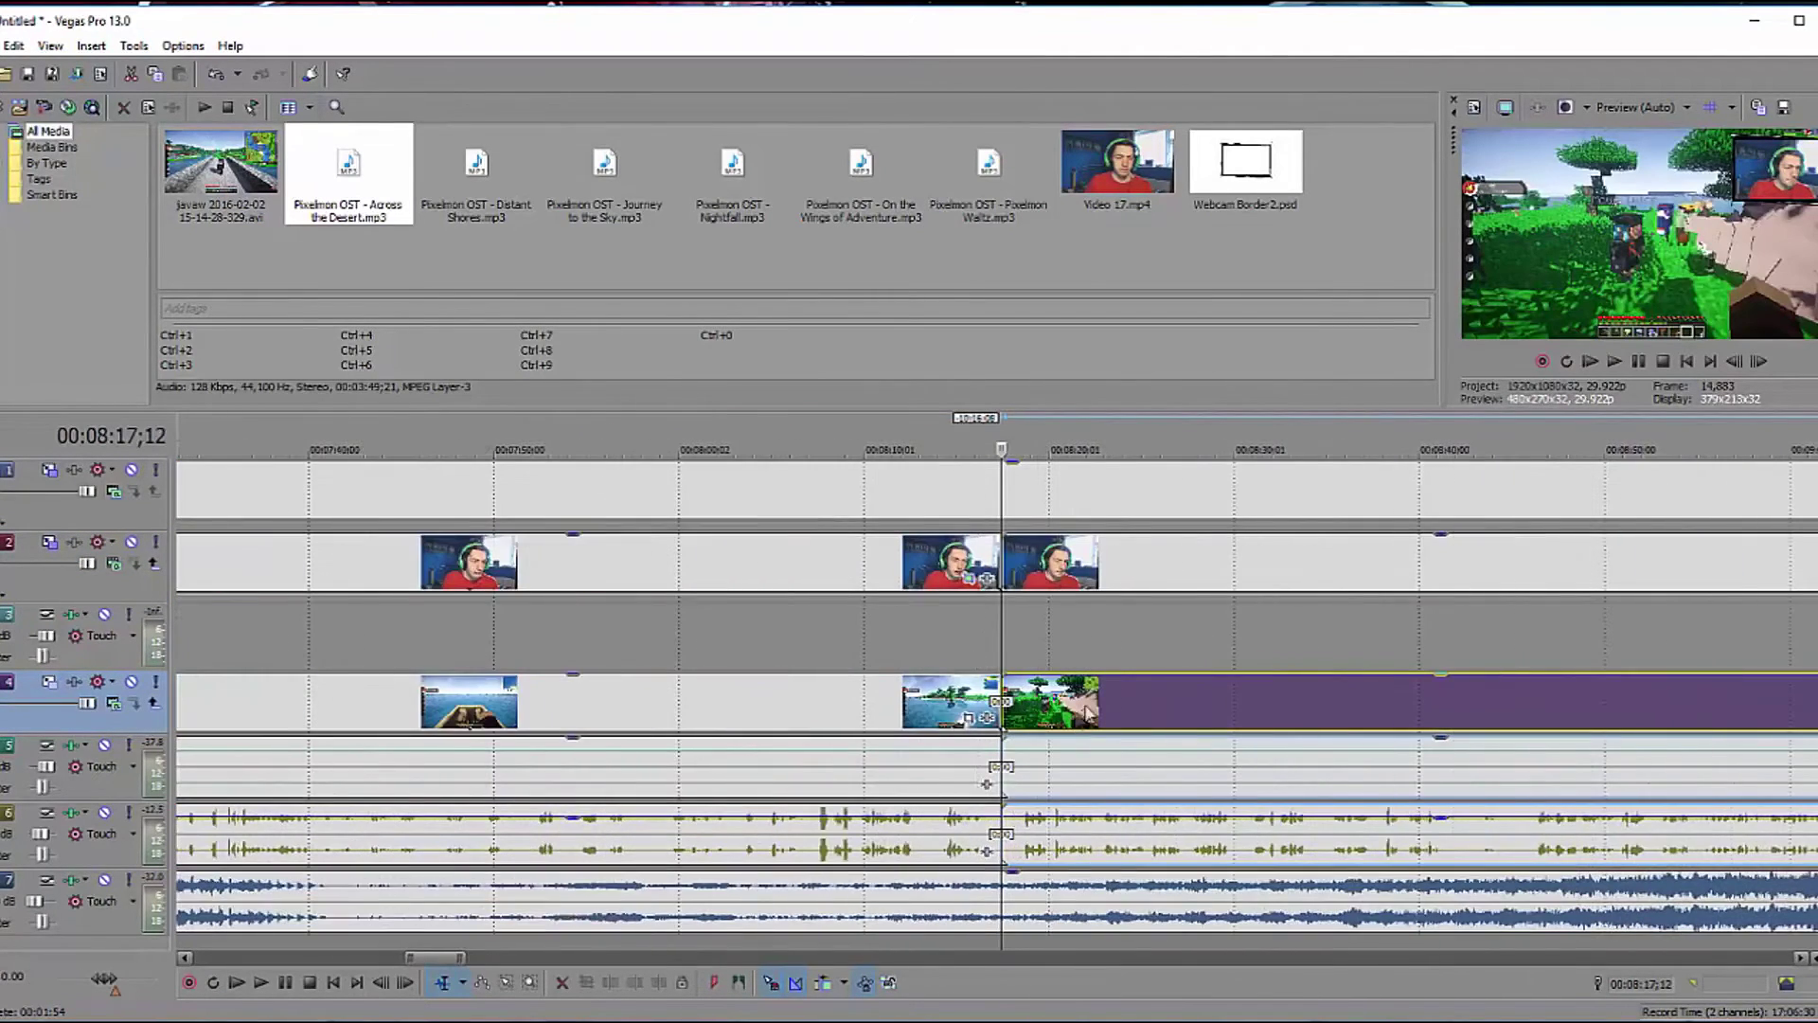
pyautogui.moveTo(1089, 713); pyautogui.dragTo(1070, 690)
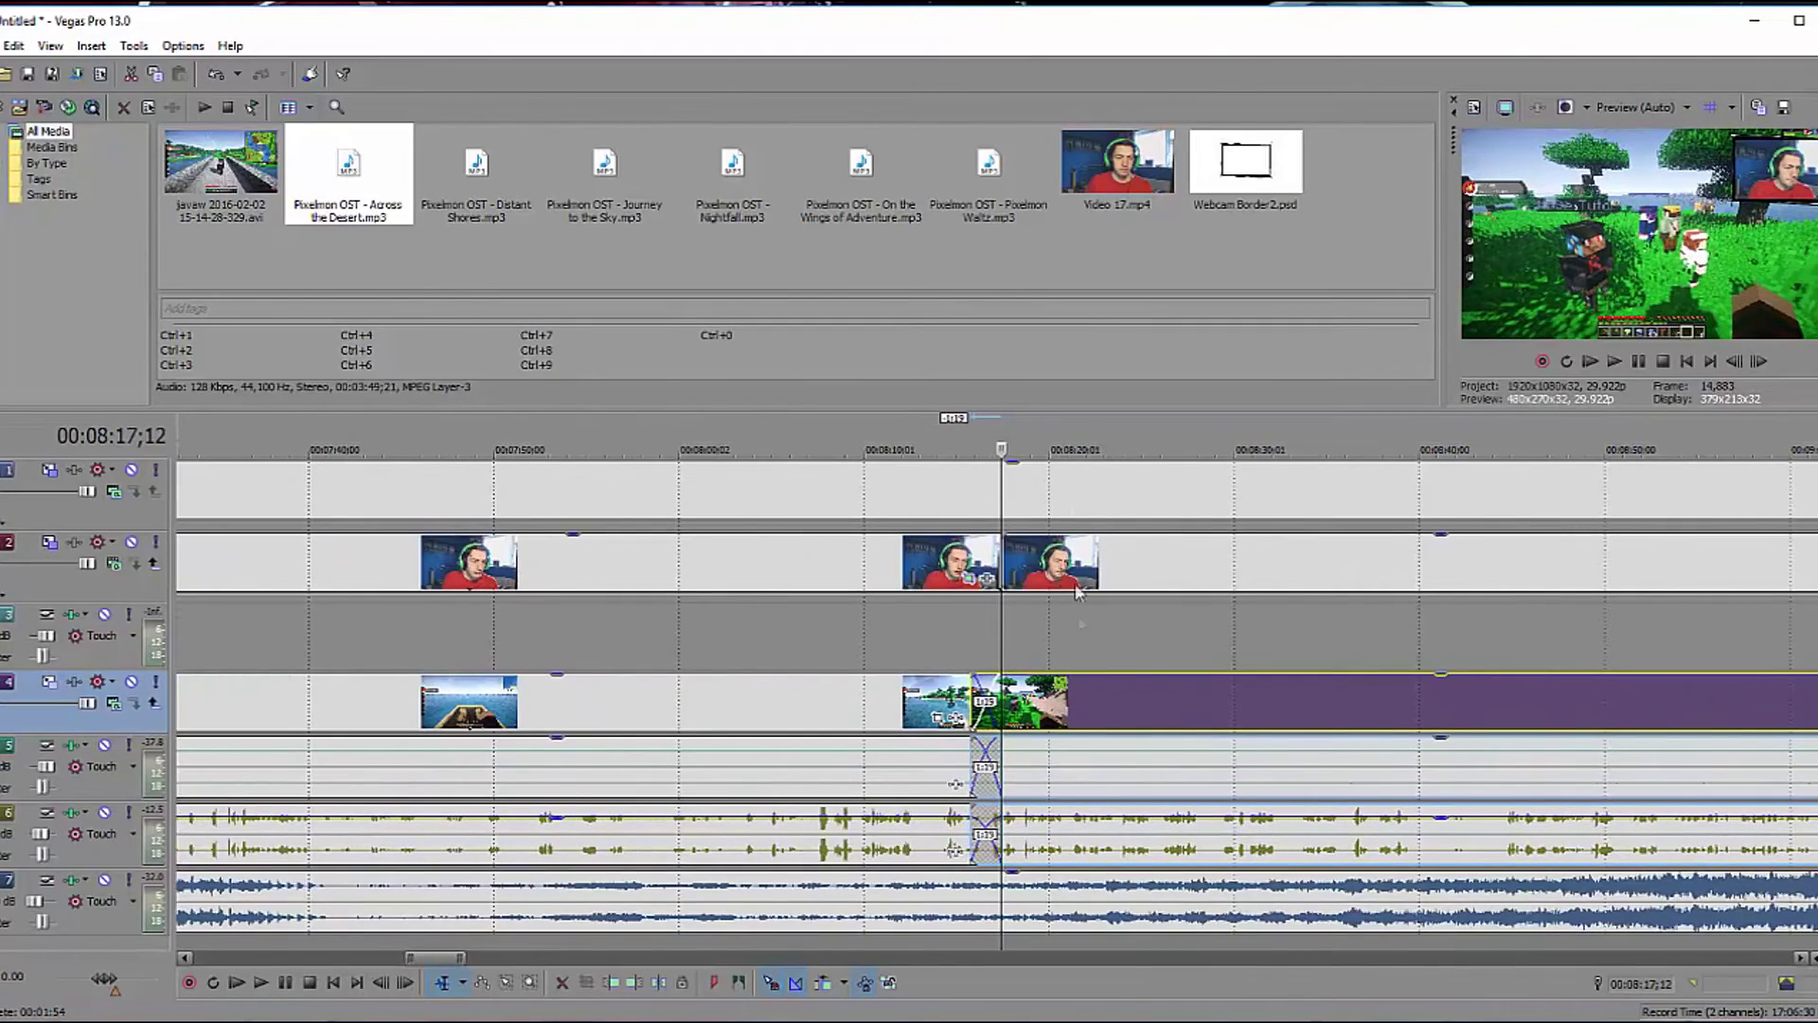
pyautogui.moveTo(1070, 568); pyautogui.dragTo(1035, 567)
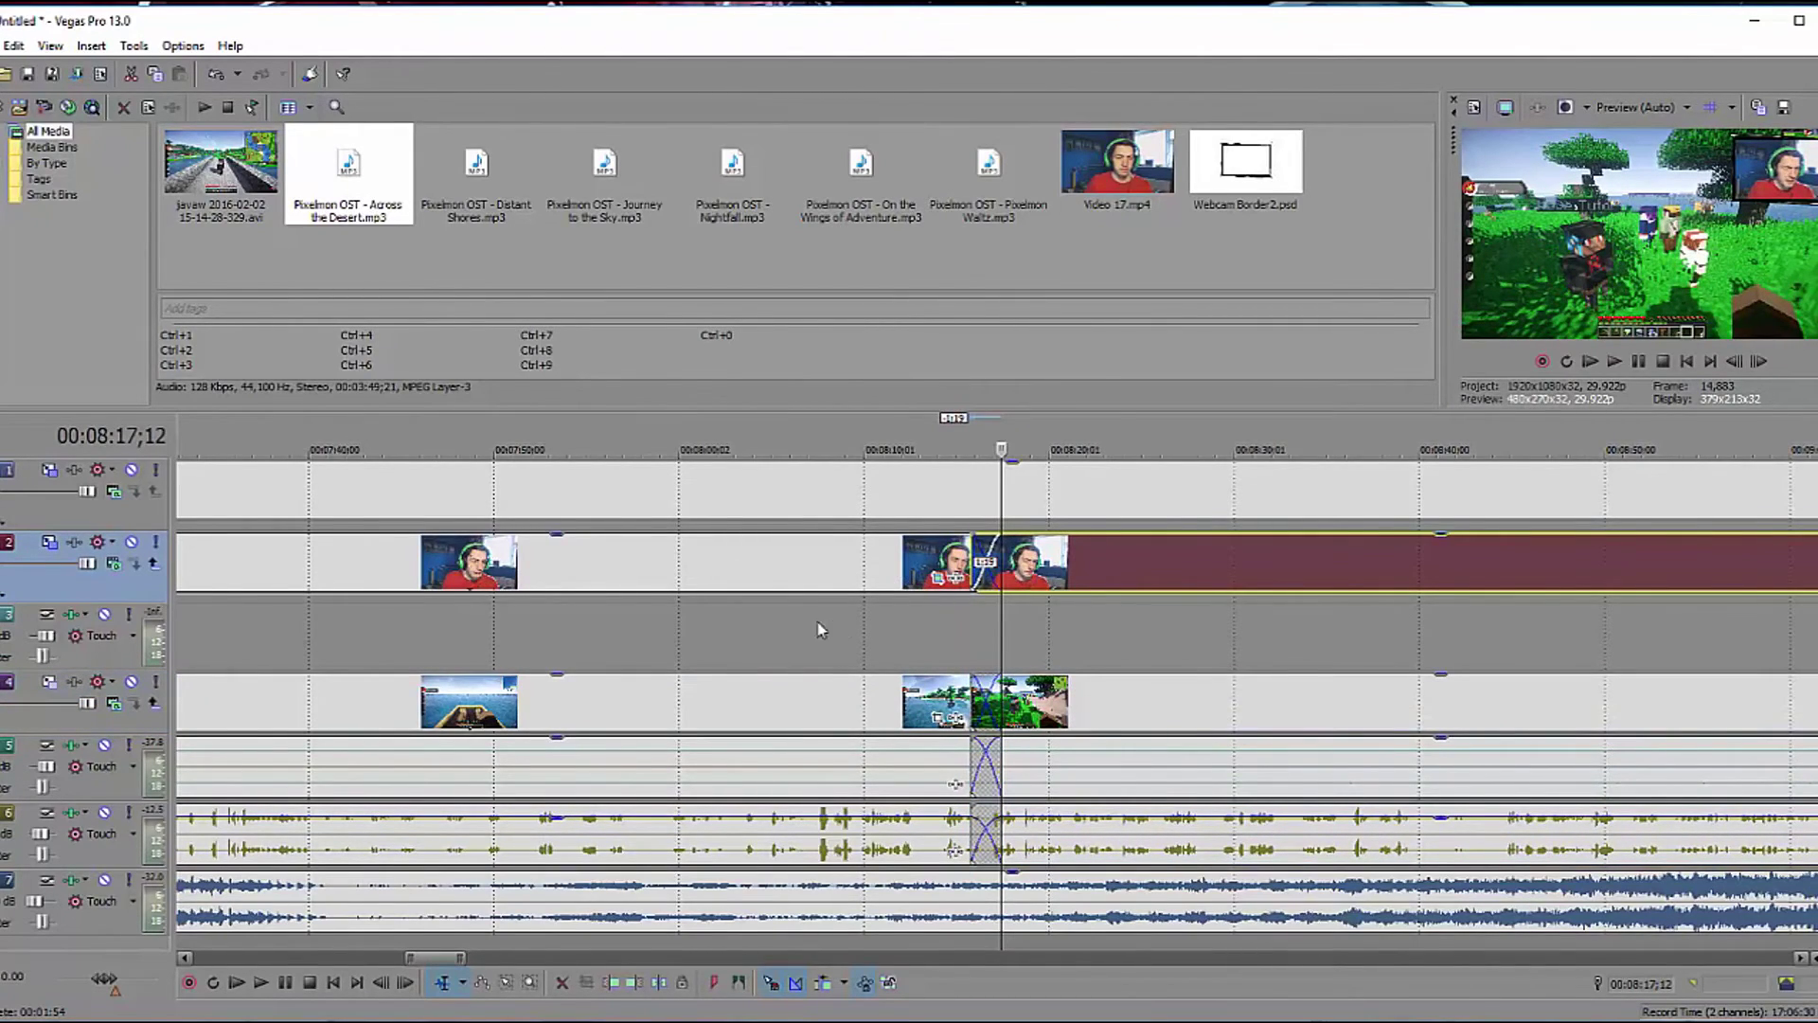
# Move the fifth webcam and gameplay segments, with the gameplay's audio, against the end of the fourth ones at 9:55.
pyautogui.scroll(-10, 821, 630)
pyautogui.moveTo(1252, 584); pyautogui.dragTo(530, 581)
pyautogui.moveTo(1315, 740); pyautogui.dragTo(599, 713)
# Overlap the fifth segments with the fourth to crossfade them, the gameplay and its audio by about 7 seconds.
pyautogui.scroll(5, 602, 711)
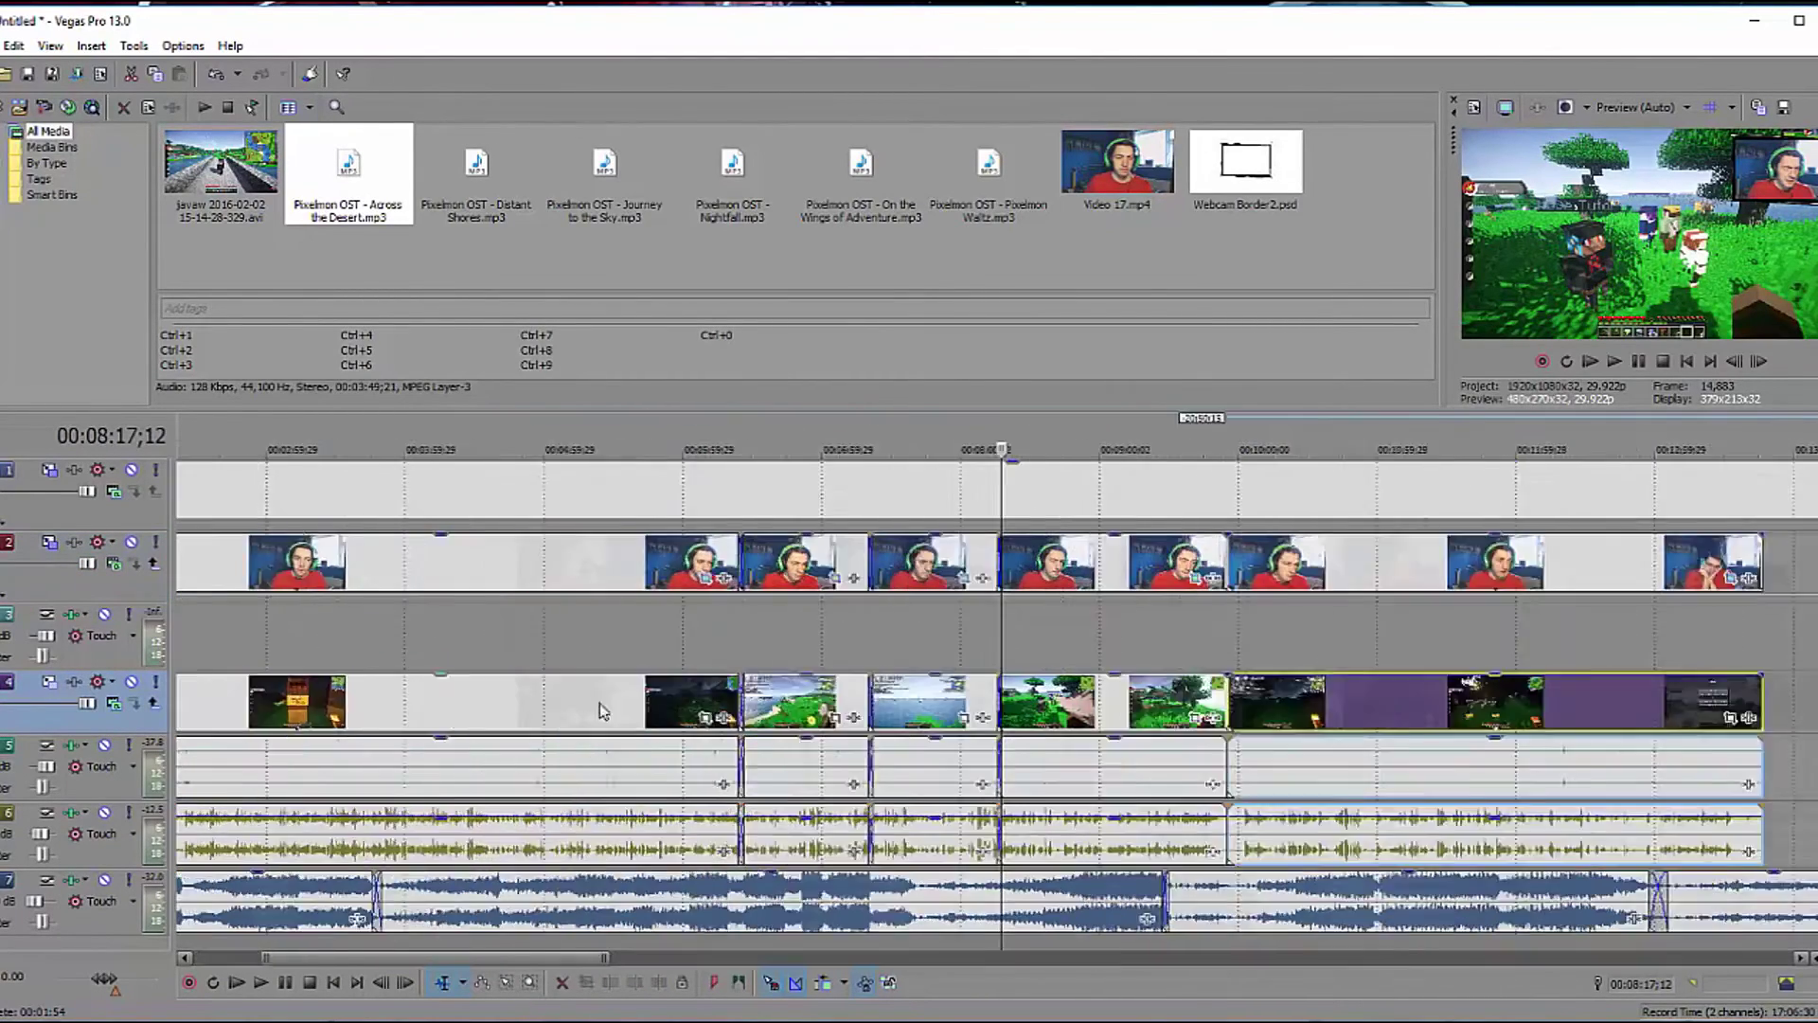
pyautogui.click(1237, 629)
pyautogui.scroll(3, 1238, 631)
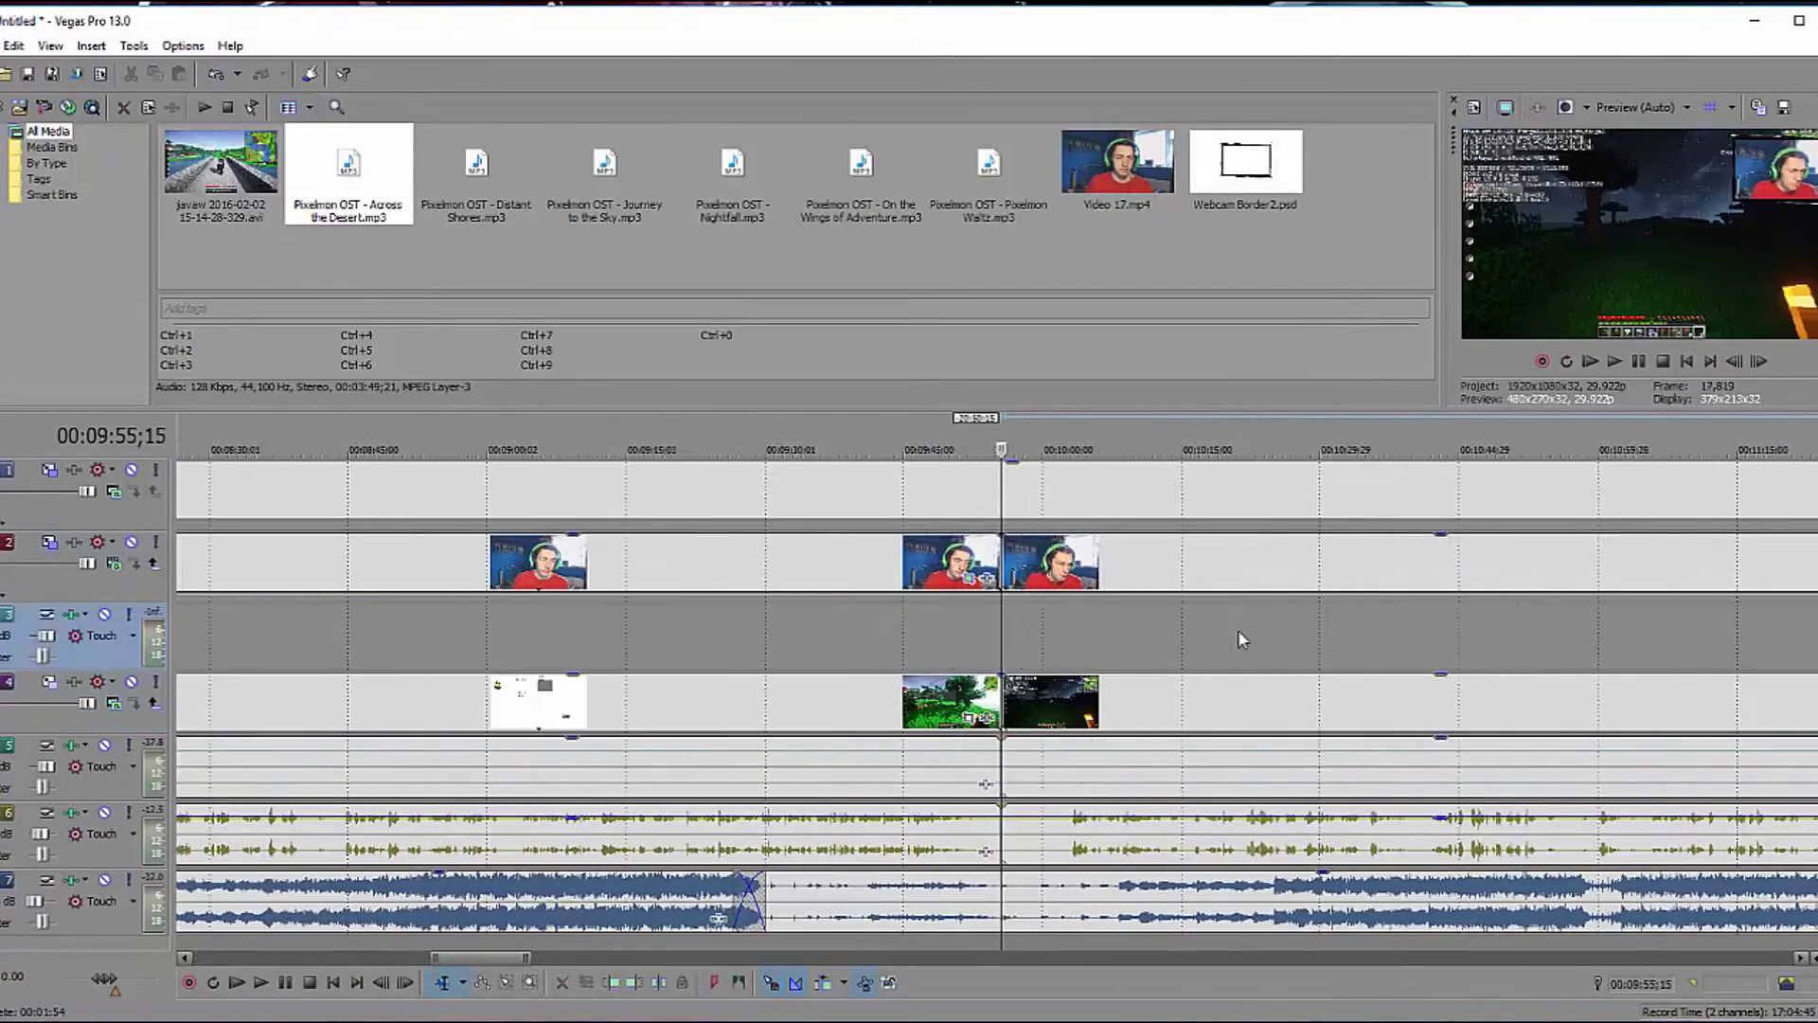
pyautogui.click(1180, 580)
pyautogui.moveTo(1118, 706); pyautogui.dragTo(1043, 709)
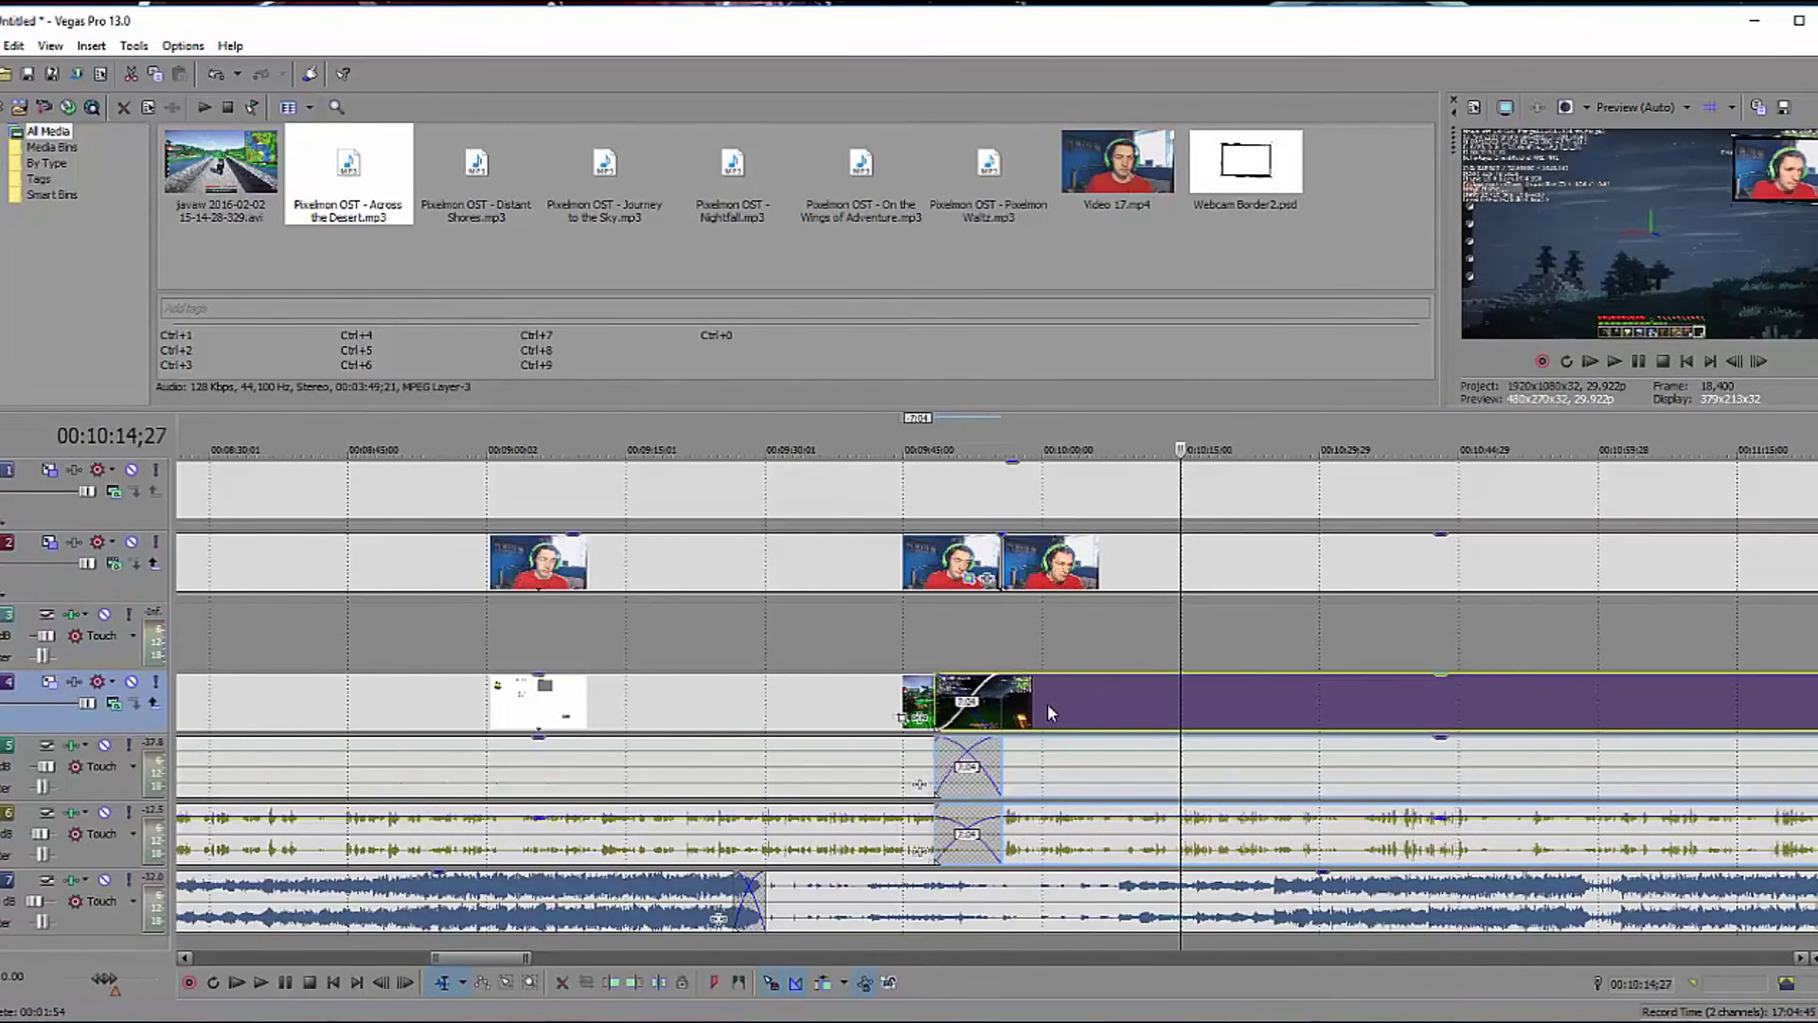
pyautogui.moveTo(1089, 571)
pyautogui.mouseDown()
pyautogui.moveTo(1033, 580)
pyautogui.moveTo(1068, 578)
pyautogui.mouseUp()
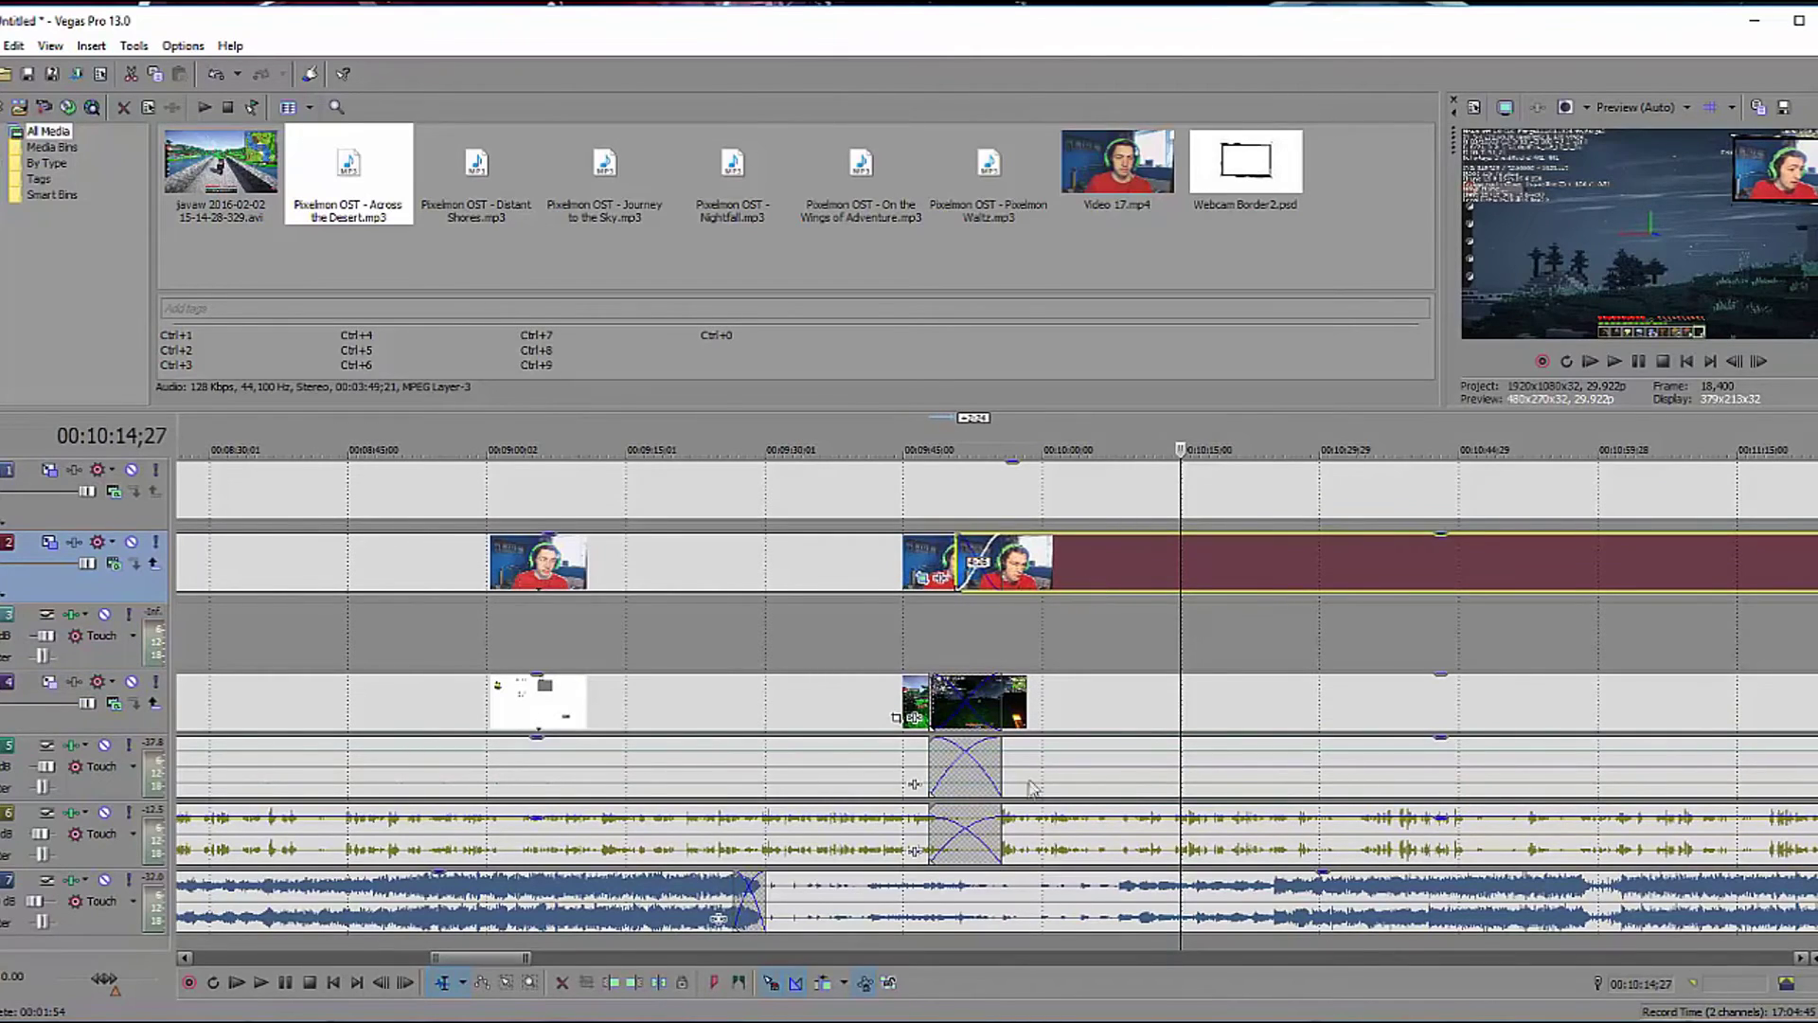
pyautogui.click(1048, 715)
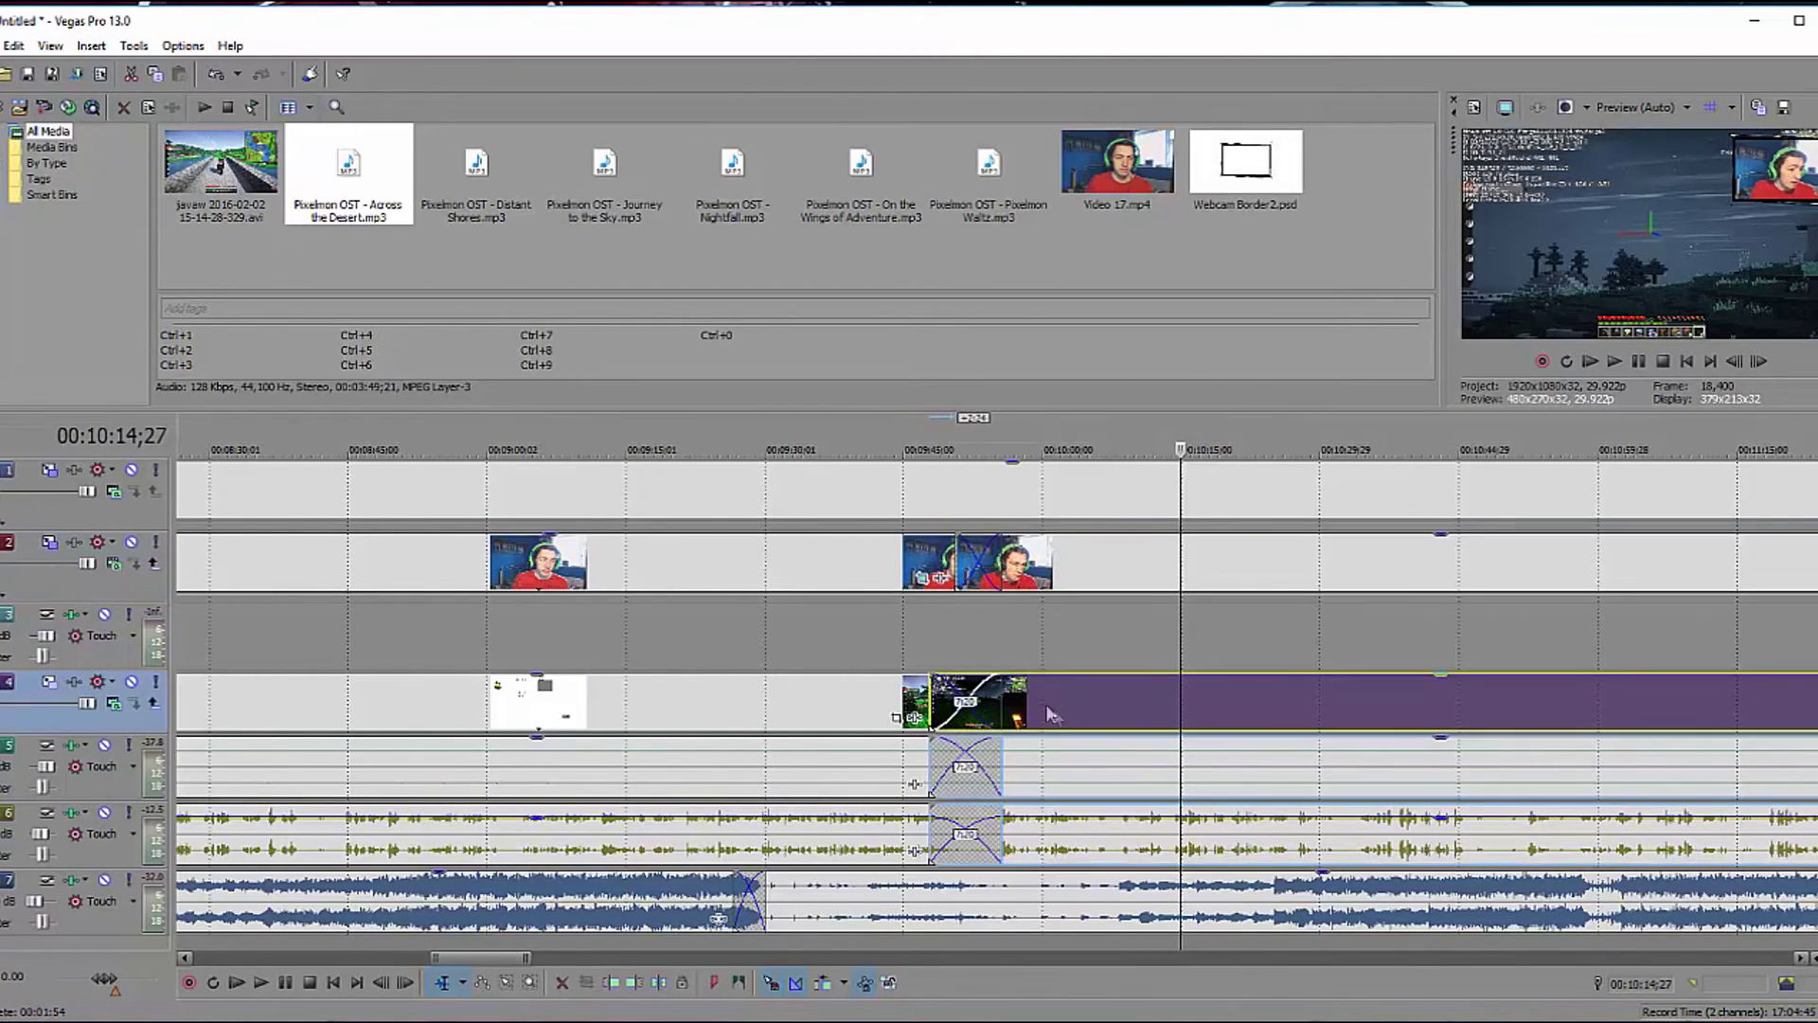
# Move the final webcam and gameplay segments behind the fifth, crossfade the gameplay by about 12 seconds and align the webcam with it.
pyautogui.scroll(-10, 1061, 708)
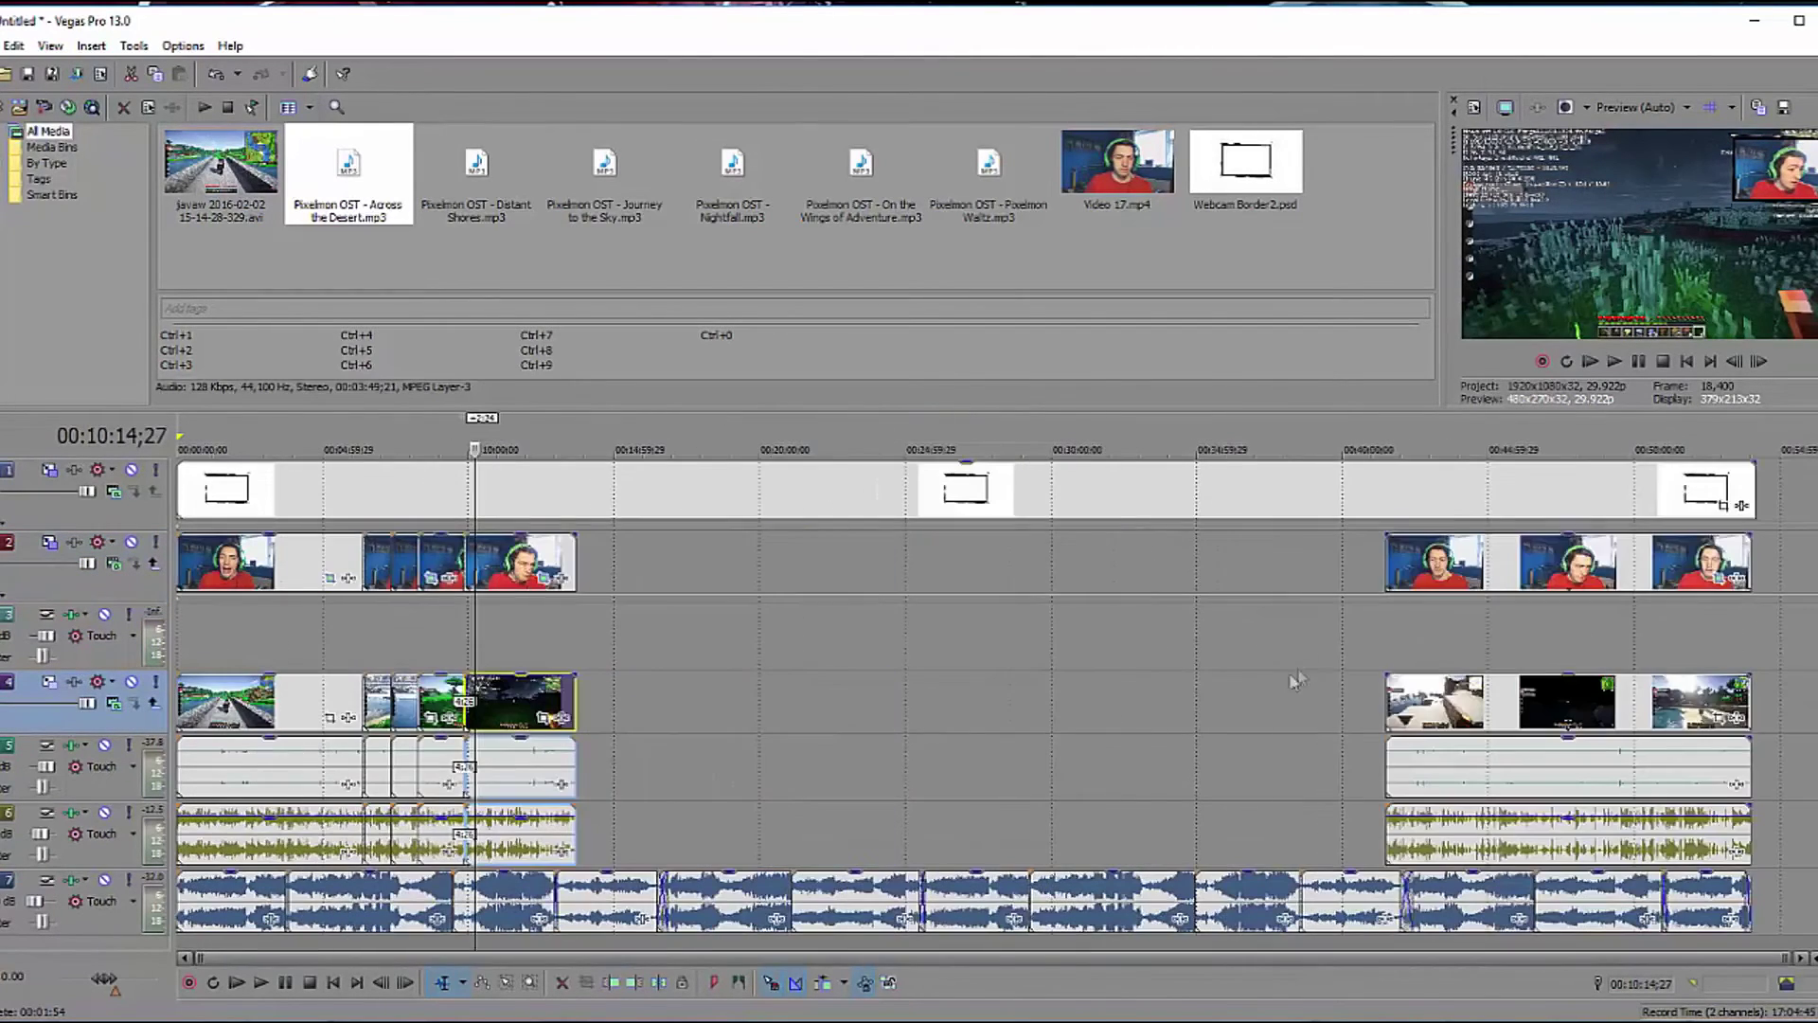
pyautogui.moveTo(1498, 581); pyautogui.dragTo(682, 580)
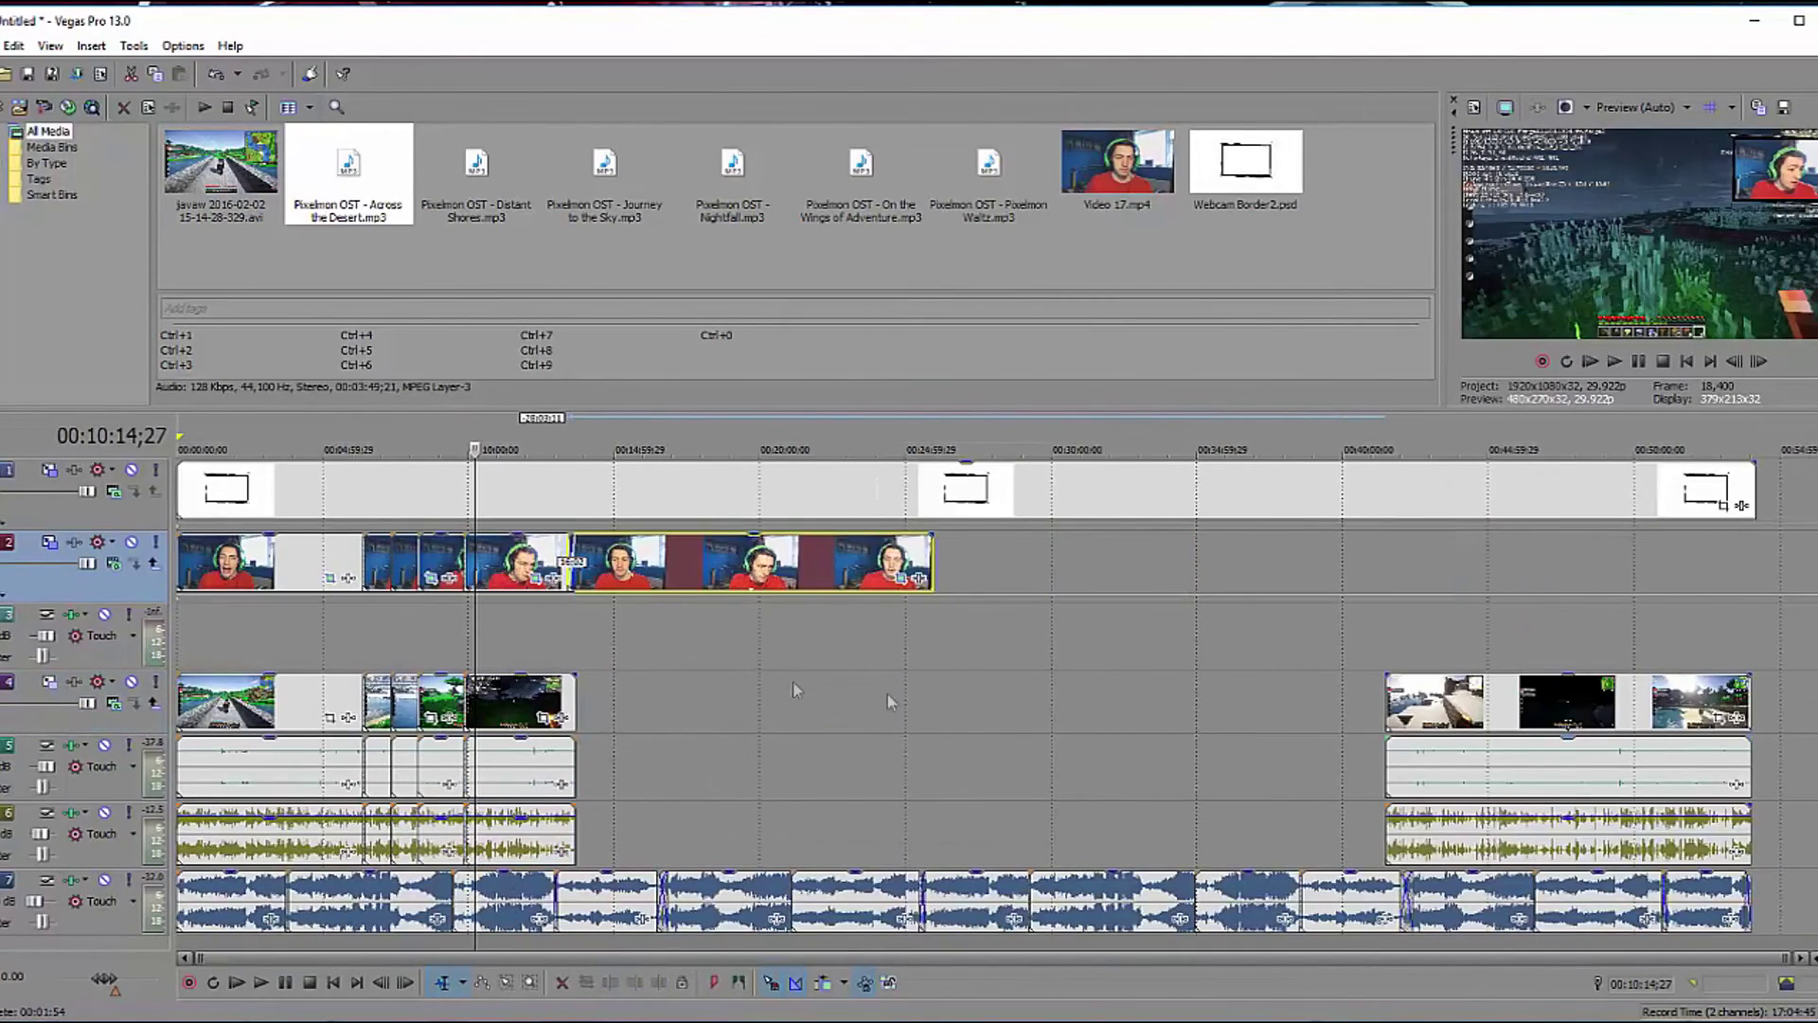
pyautogui.moveTo(1494, 714); pyautogui.dragTo(685, 716)
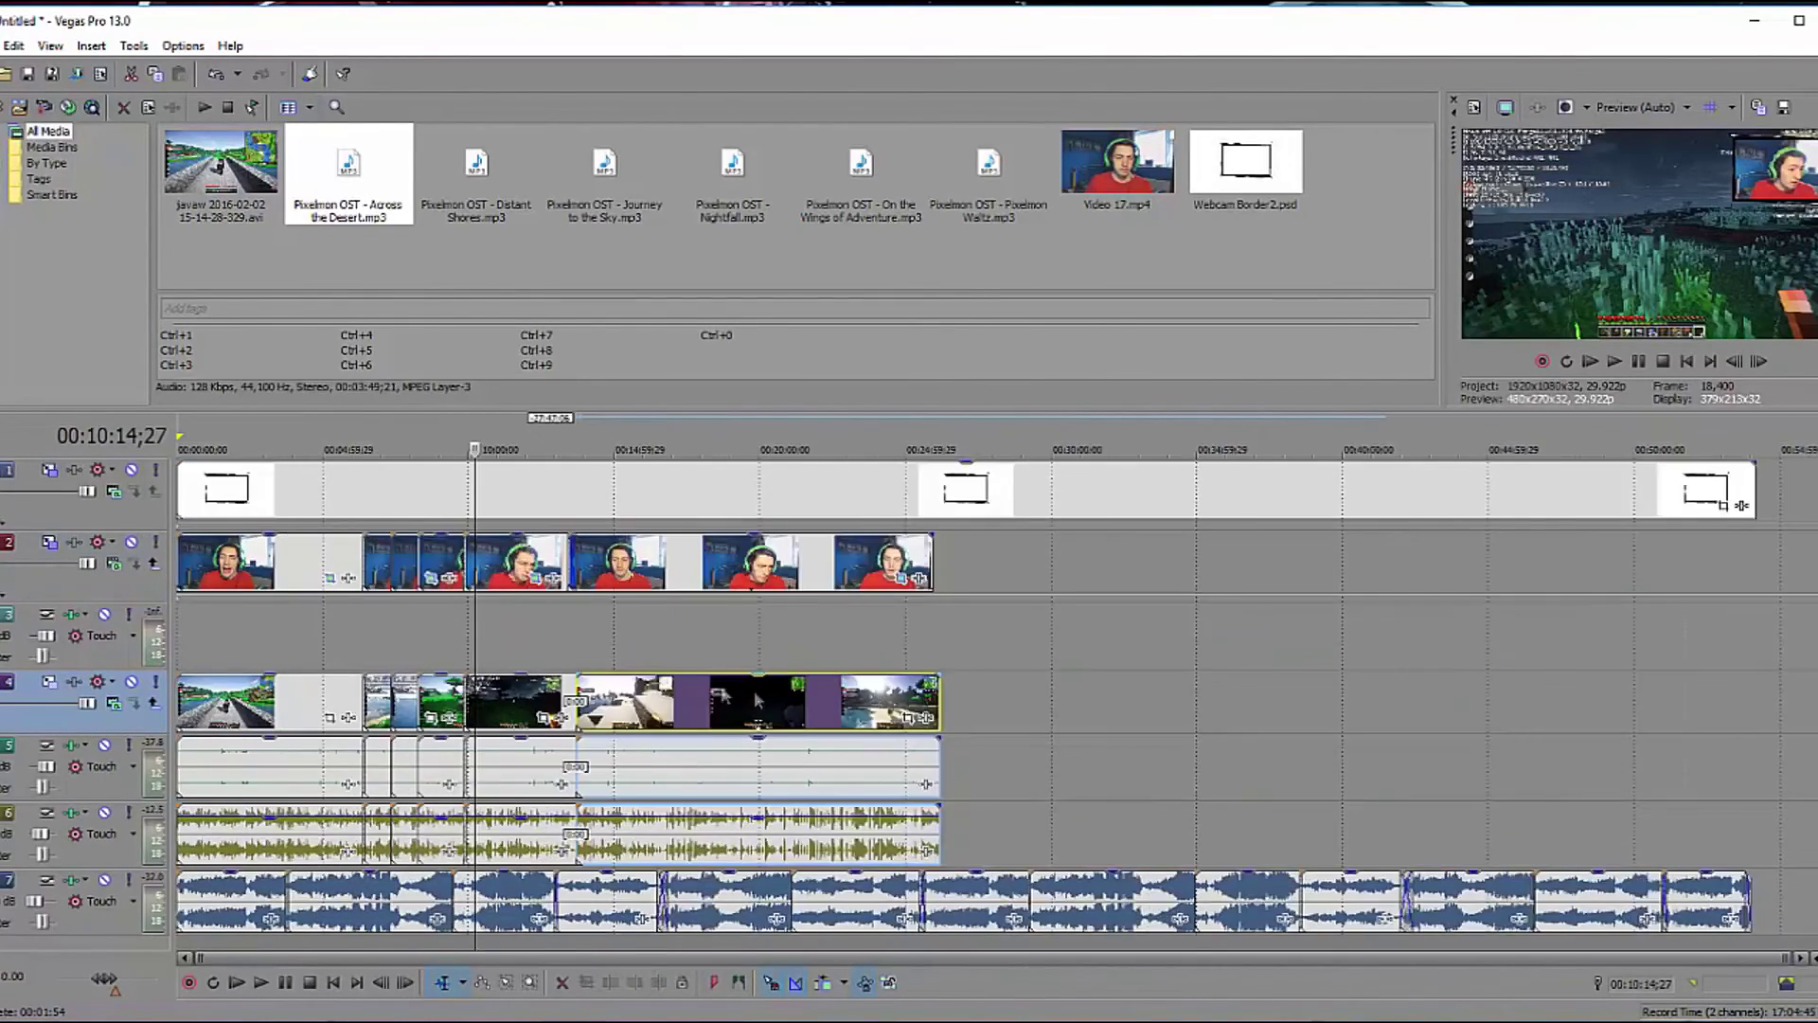
pyautogui.click(576, 644)
pyautogui.scroll(5, 836, 580)
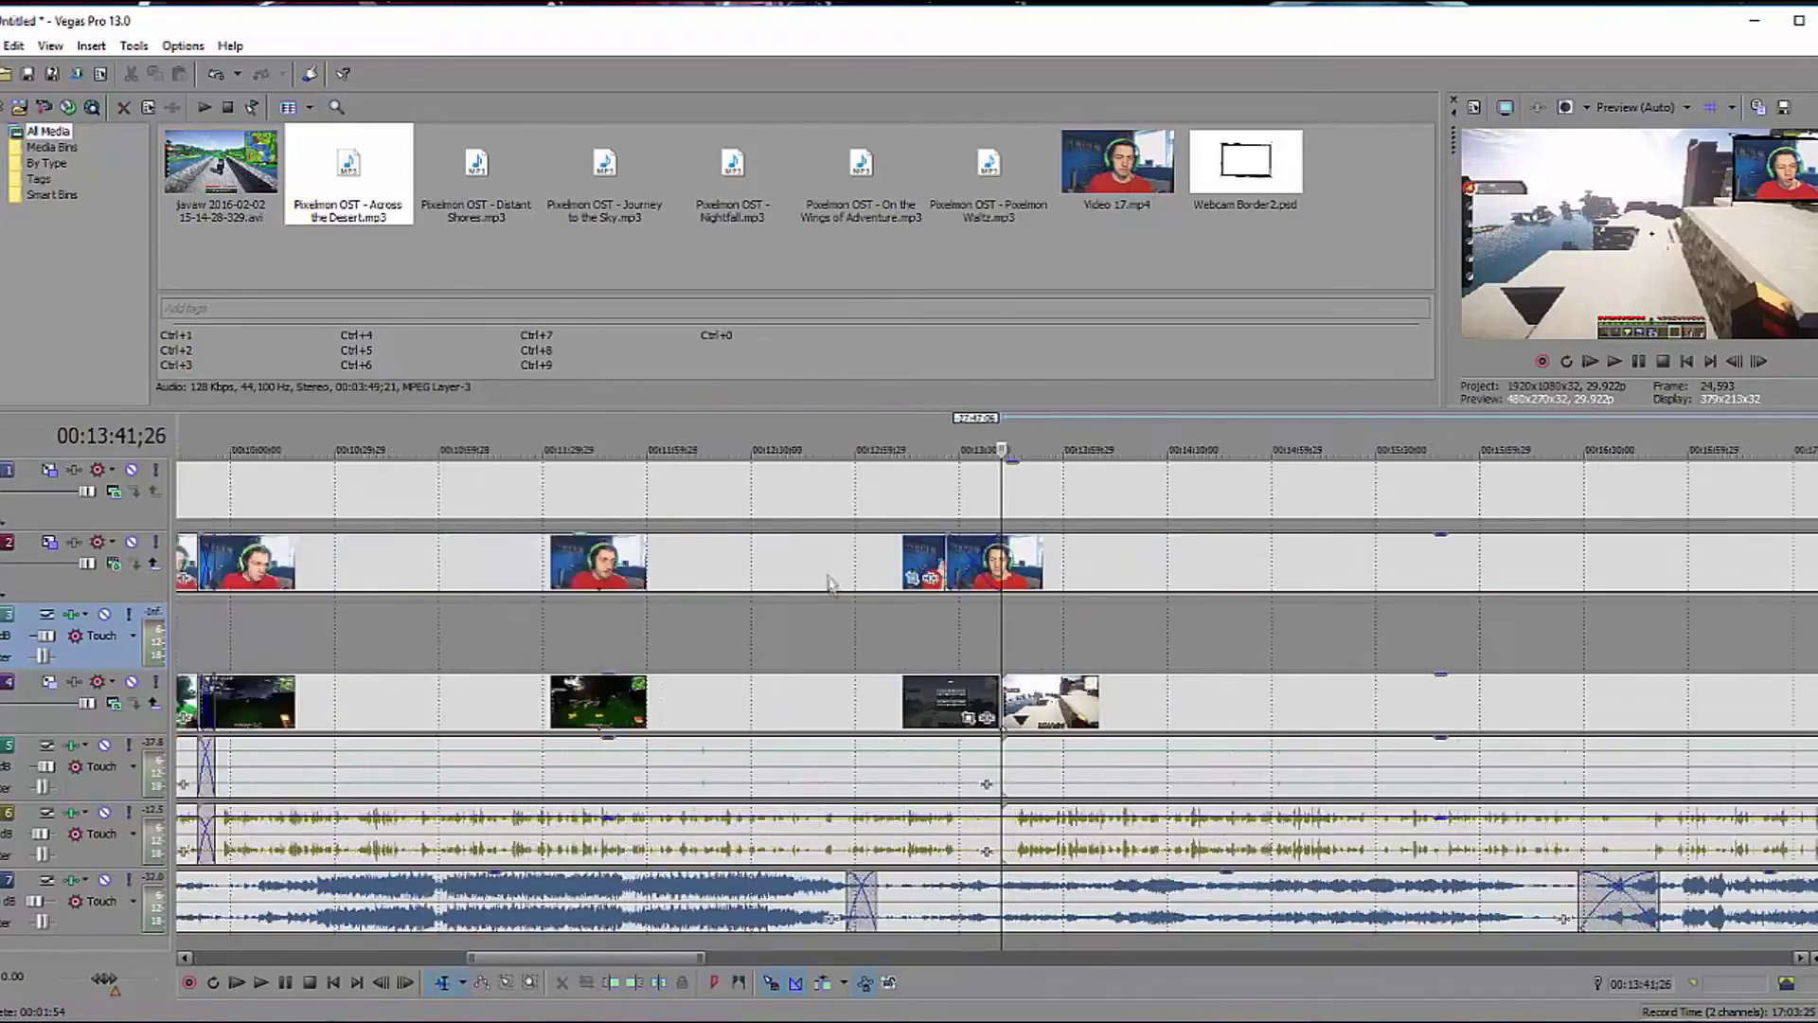
pyautogui.moveTo(1094, 718); pyautogui.dragTo(1035, 720)
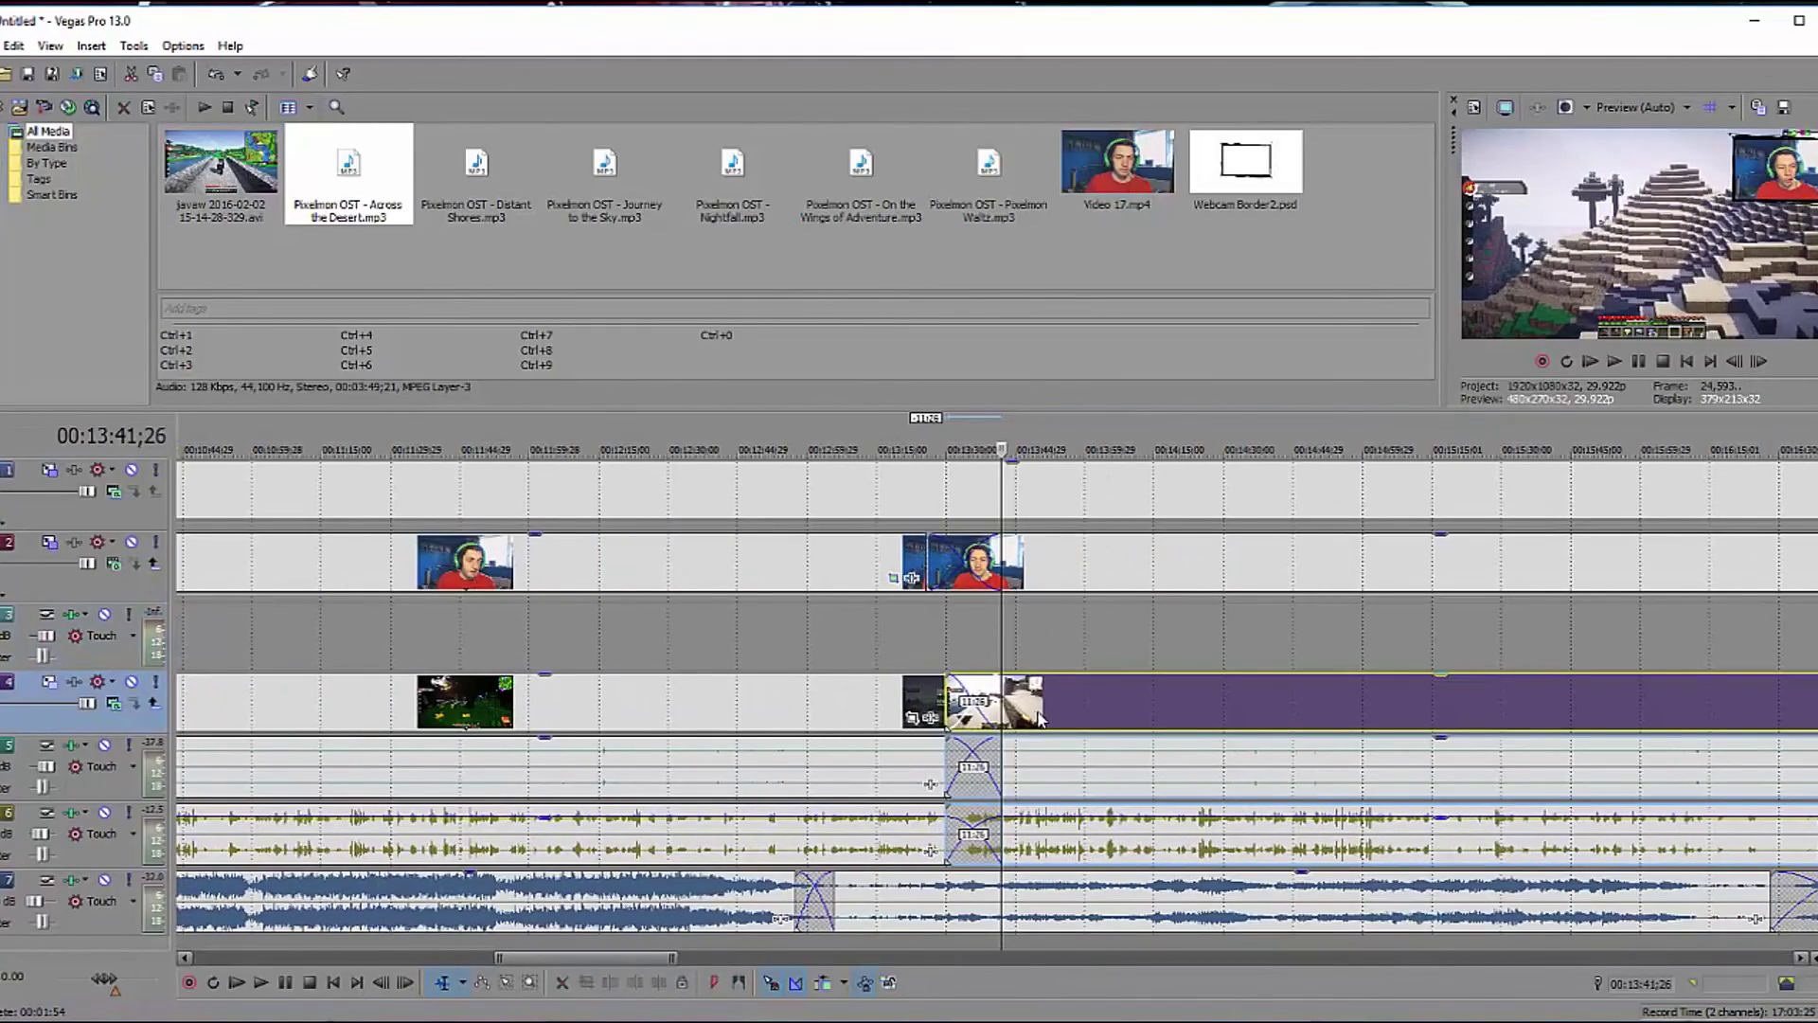
pyautogui.moveTo(1052, 577); pyautogui.dragTo(1067, 575)
# Trim the webcam border and the last webcam segment to the end of the gameplay at 25:59;29.
pyautogui.scroll(-5, 1136, 630)
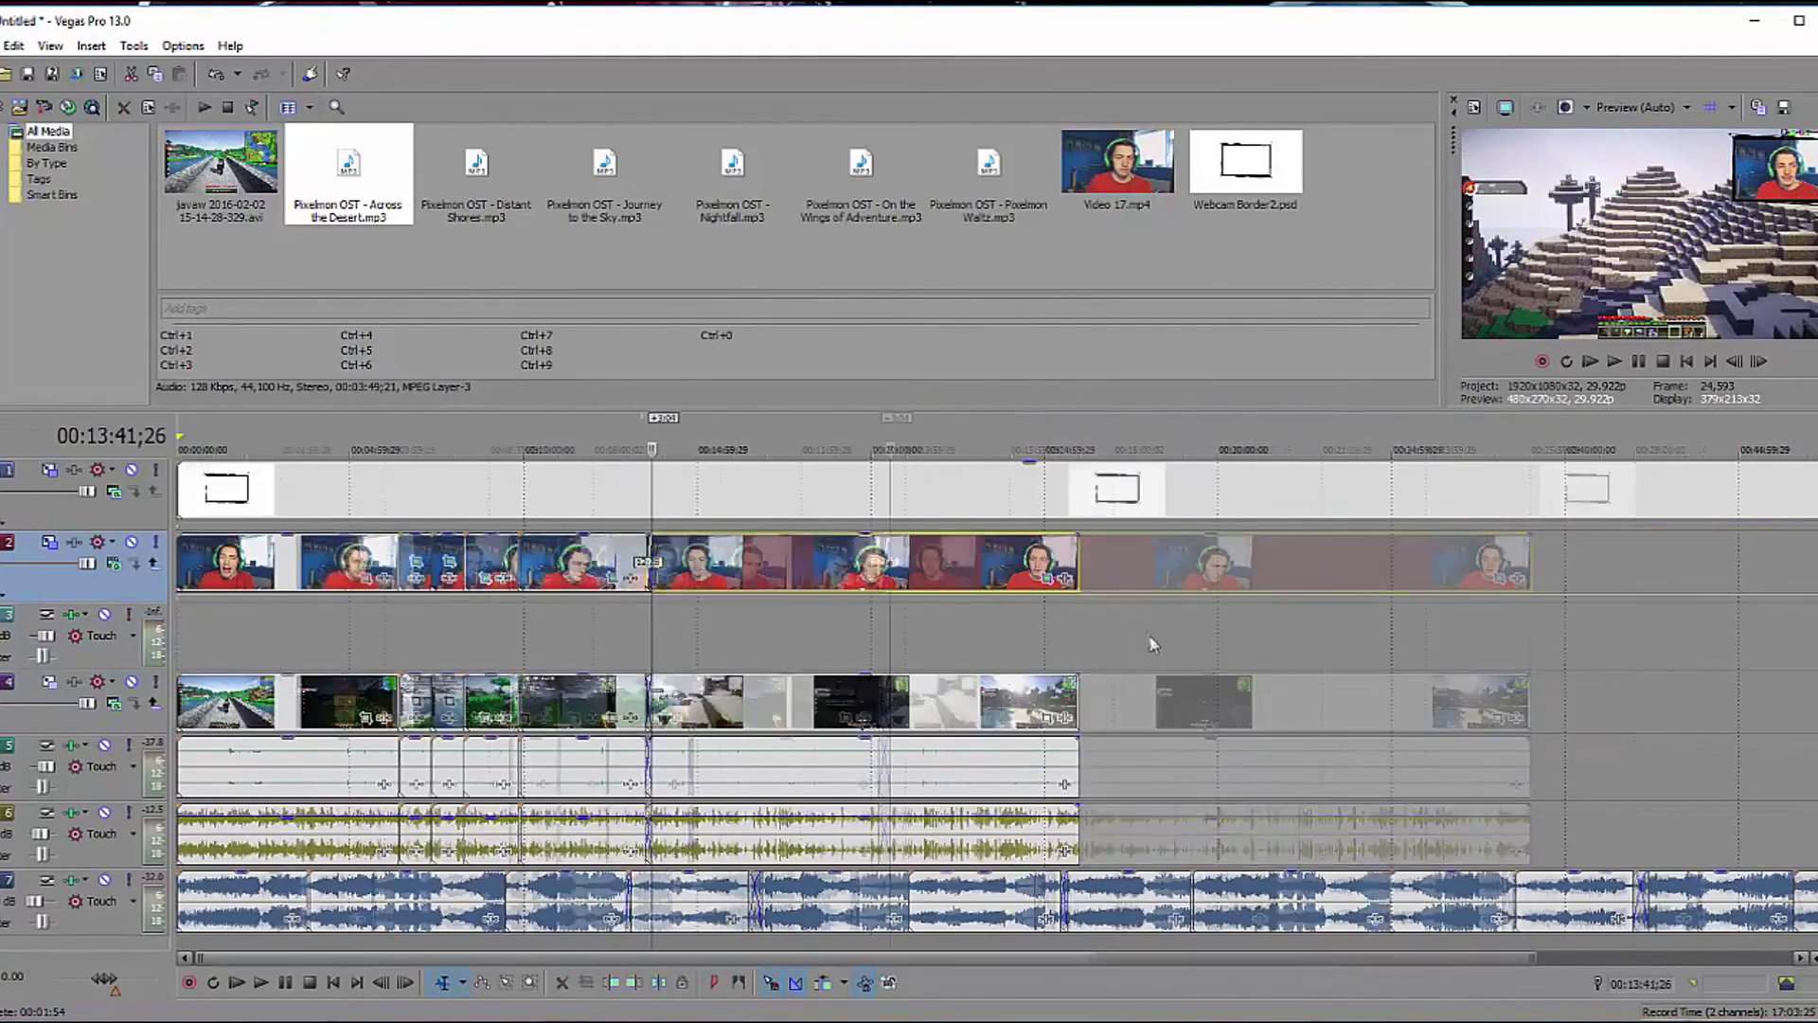
pyautogui.click(1076, 571)
pyautogui.scroll(-3, 1151, 492)
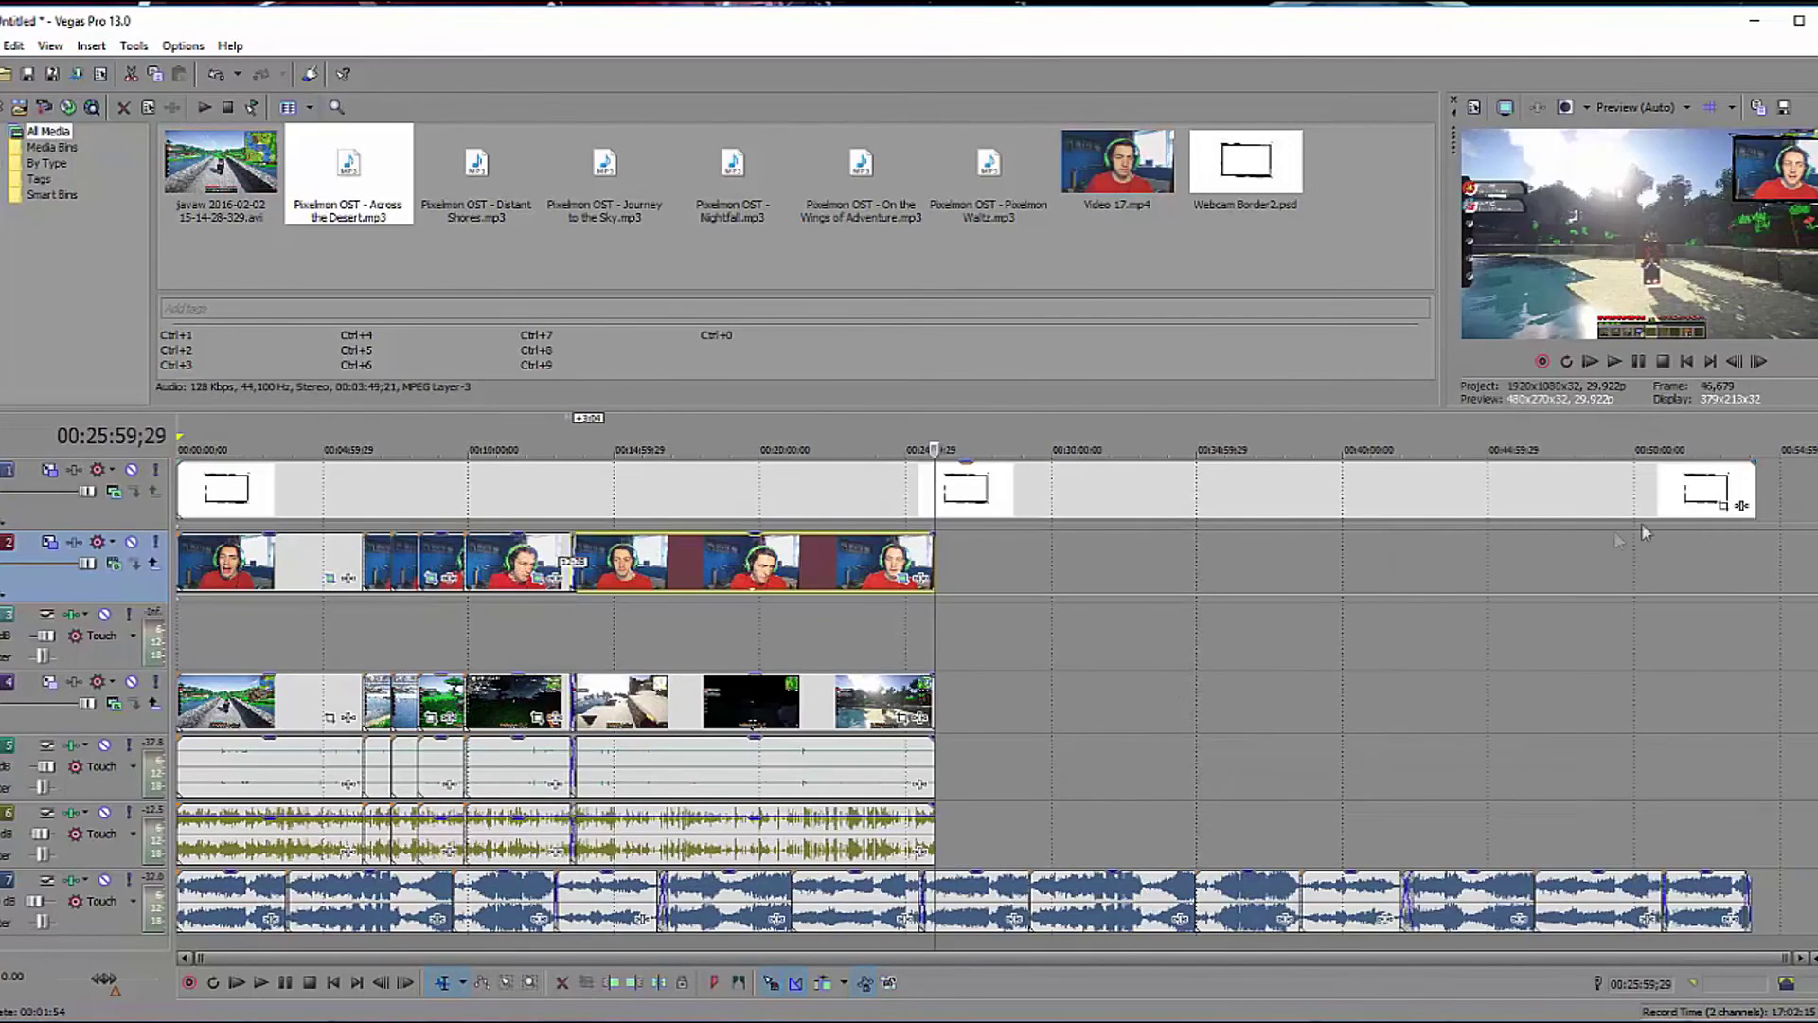
pyautogui.moveTo(1752, 487); pyautogui.dragTo(934, 491)
pyautogui.scroll(5, 935, 491)
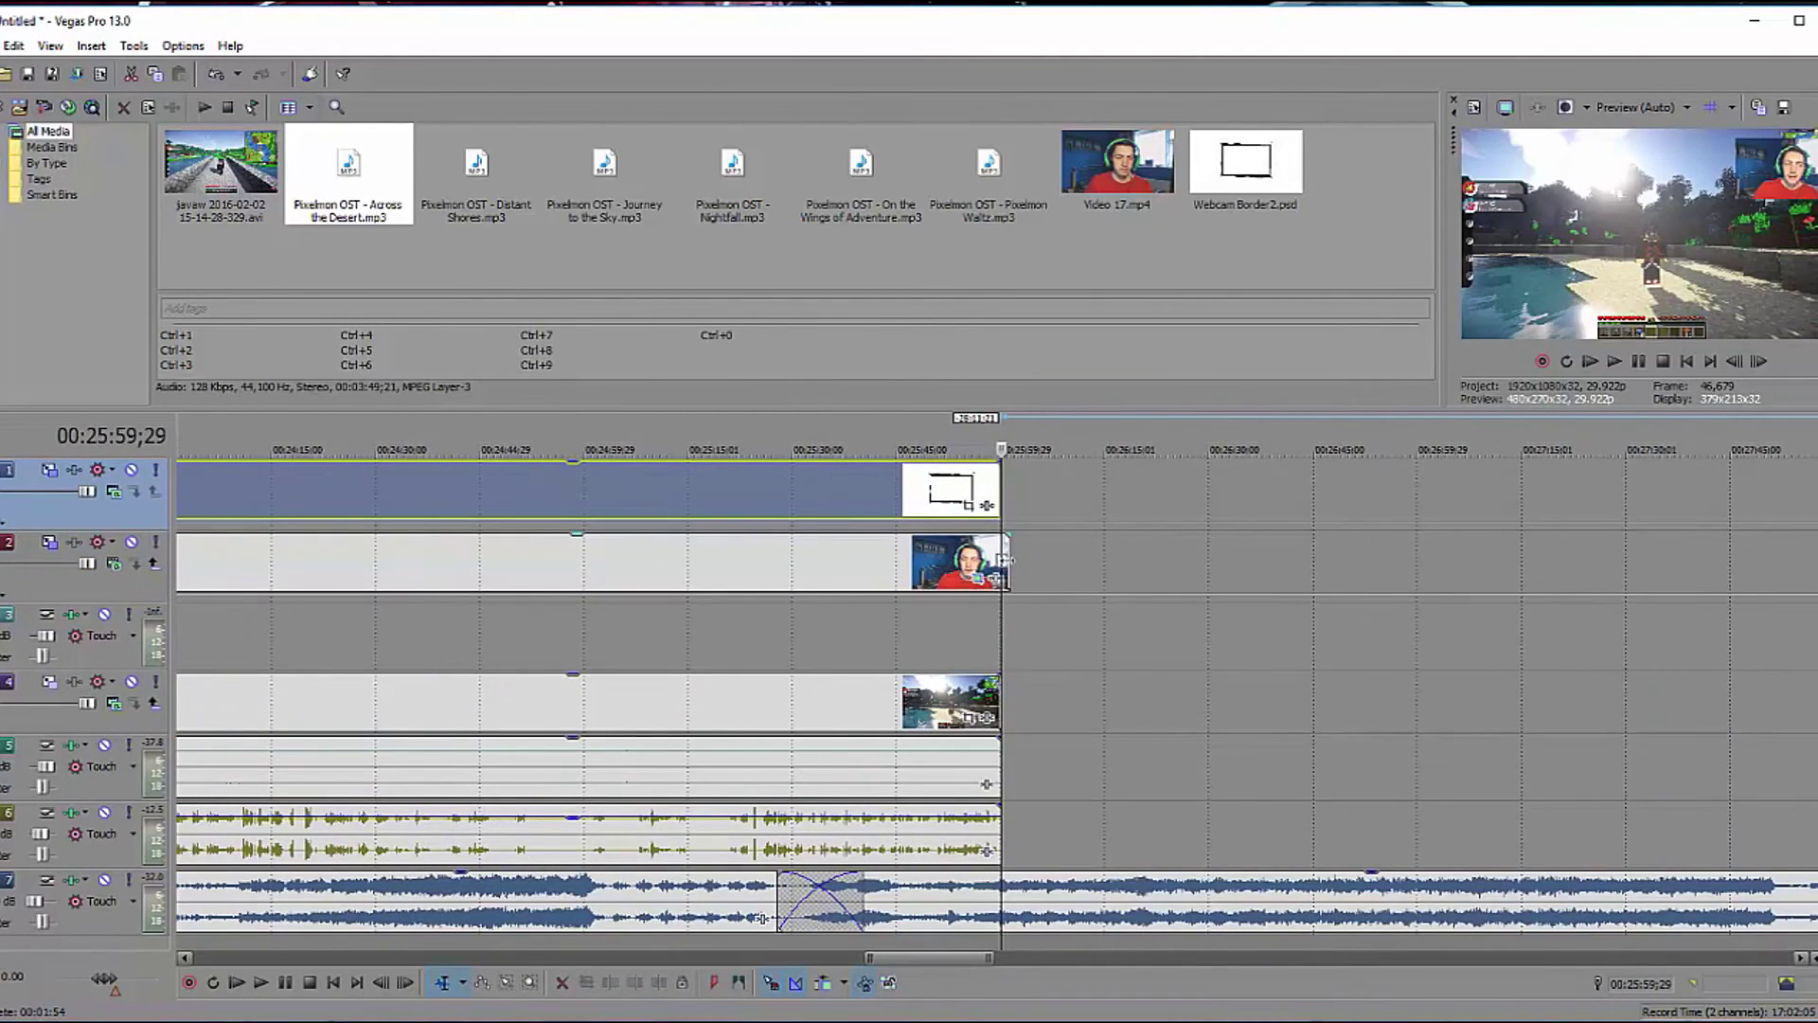
pyautogui.moveTo(1006, 560); pyautogui.dragTo(1000, 549)
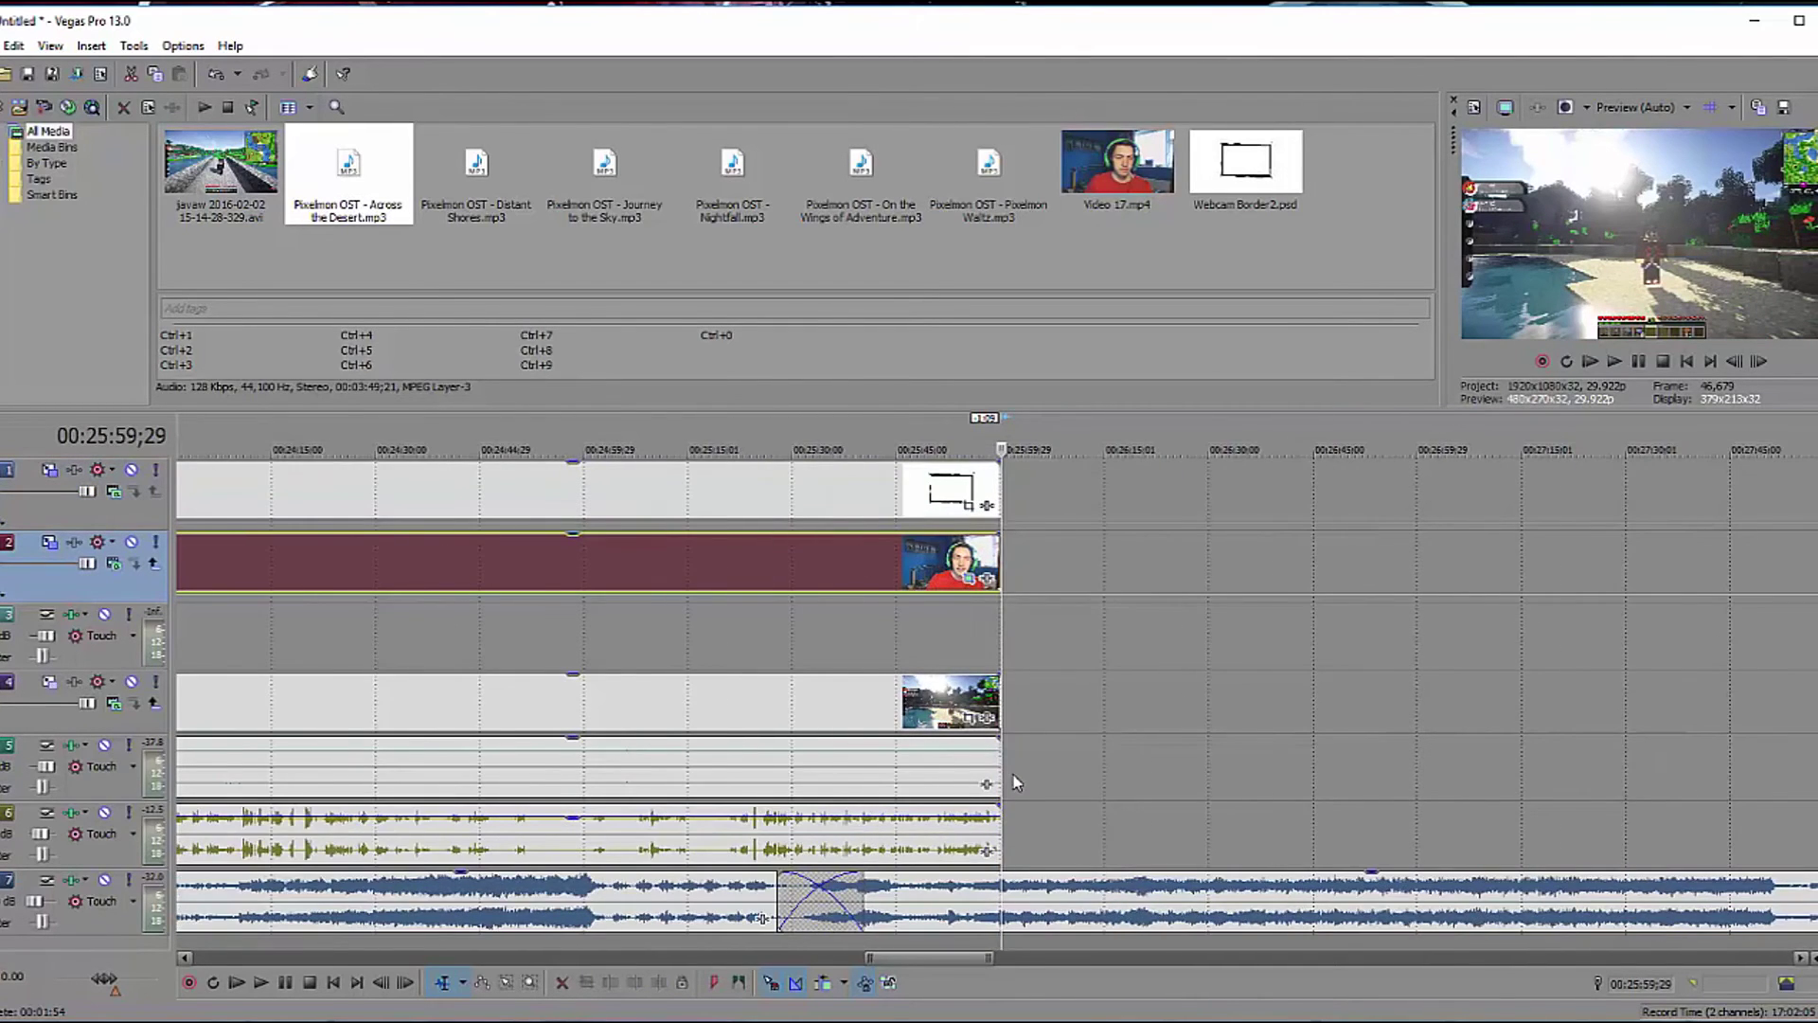
# Delete the surplus background music clips beyond the end of the footage, keeping the one that spans its end.
pyautogui.scroll(-10, 1020, 821)
pyautogui.click(1682, 893)
pyautogui.press('Delete')
pyautogui.click(1531, 895)
pyautogui.press('Delete')
pyautogui.click(1586, 896)
pyautogui.press('Delete')
pyautogui.click(1334, 897)
pyautogui.press('Delete')
pyautogui.press('Delete')
pyautogui.click(1111, 900)
pyautogui.press('Delete')
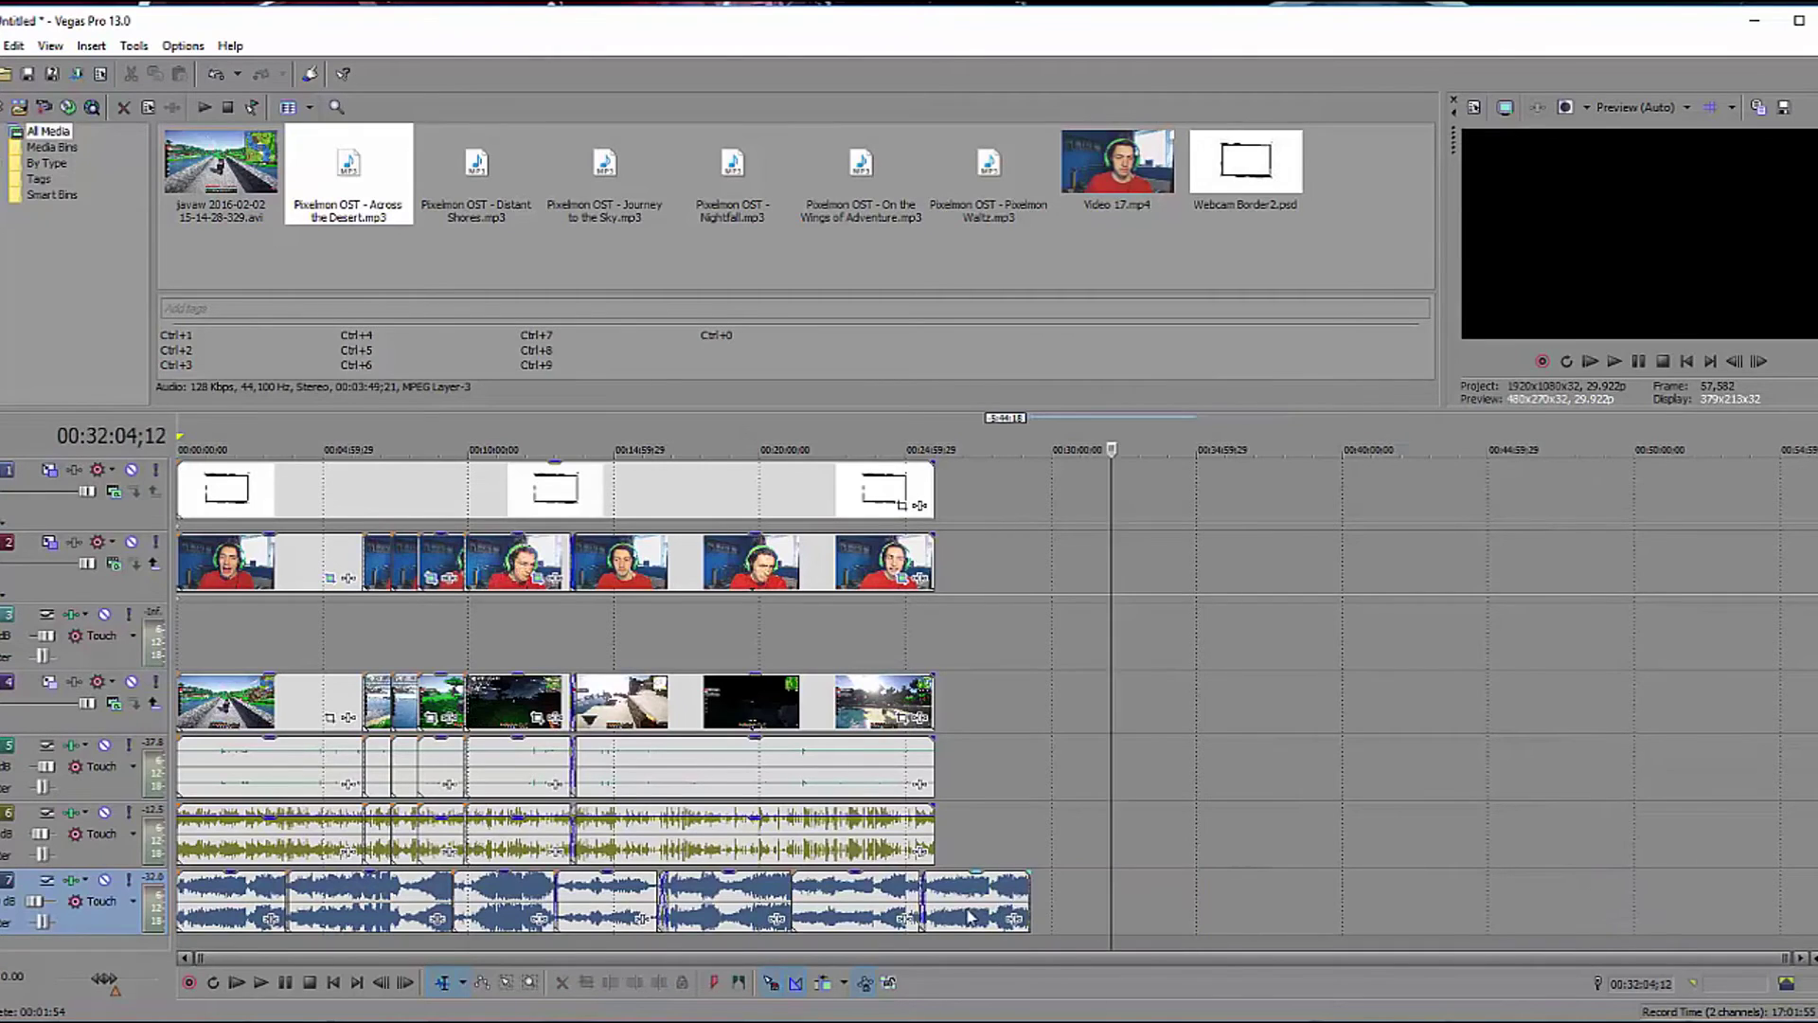
# Trim the last music clip to the footage's end at 25:59;29 with a fade-out of about 7 seconds, and play back the ending.
pyautogui.moveTo(1030, 884); pyautogui.dragTo(982, 887)
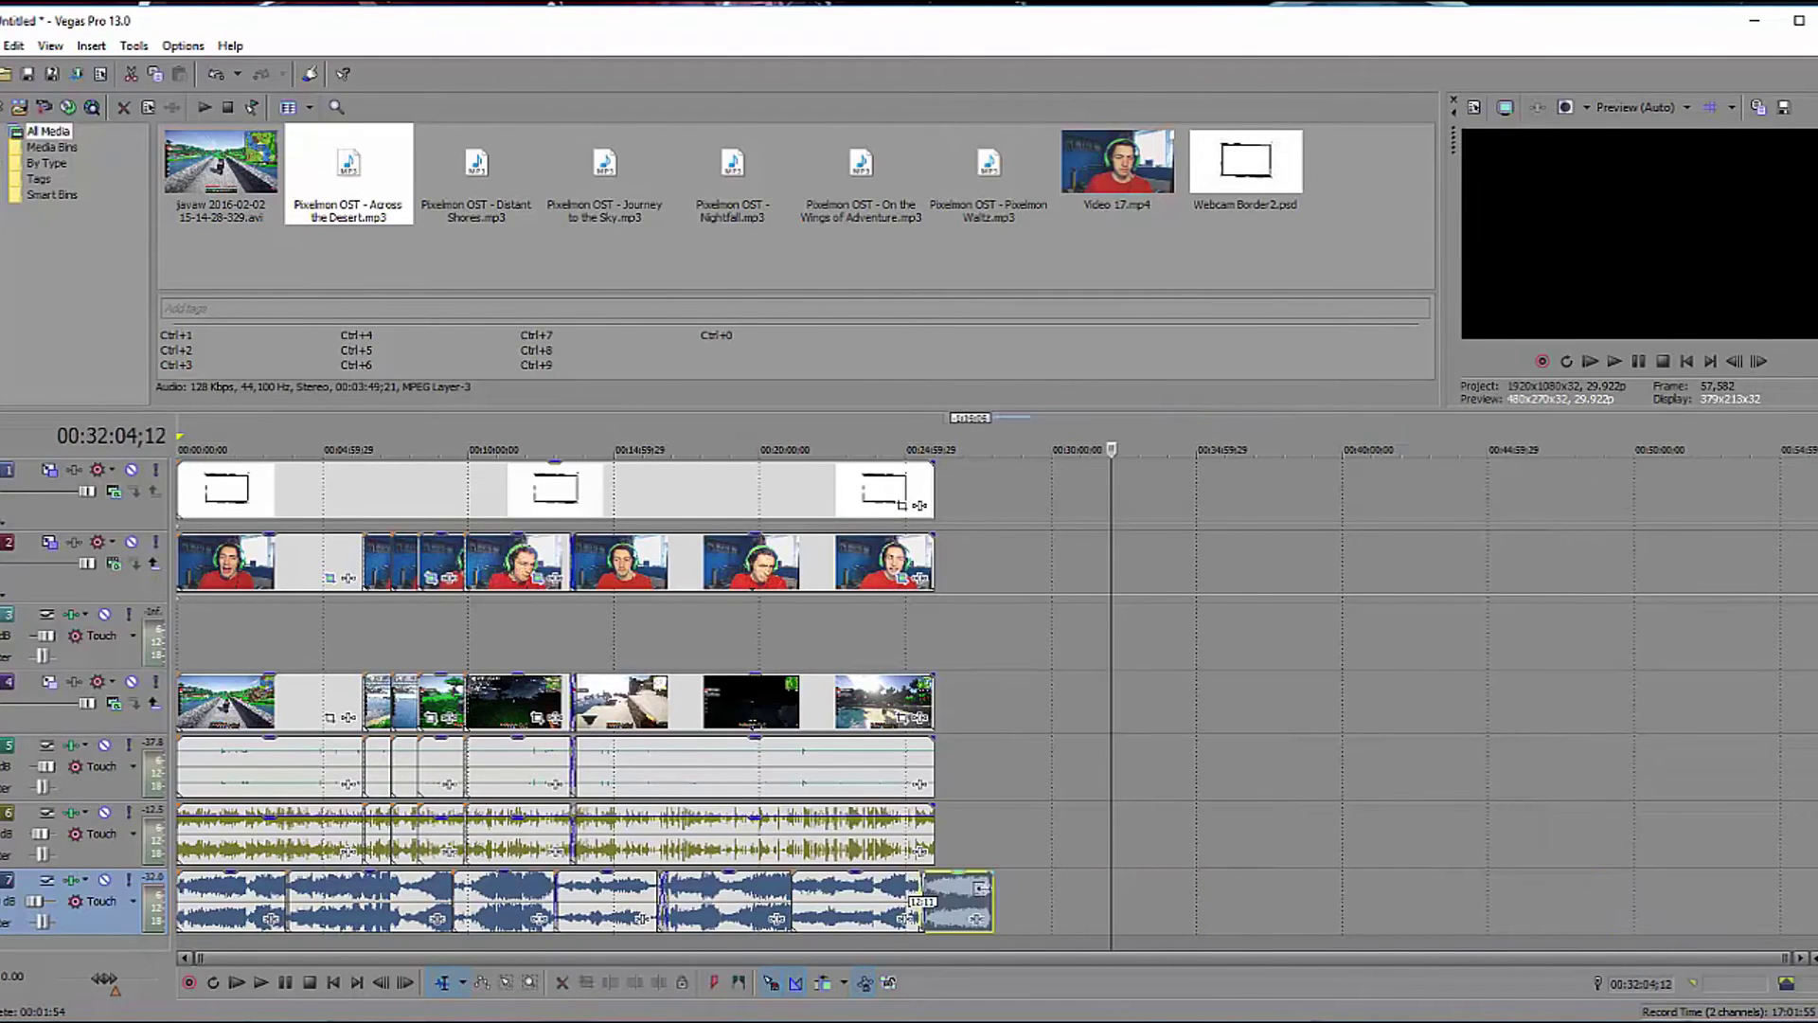
pyautogui.click(934, 892)
pyautogui.scroll(5, 939, 899)
pyautogui.moveTo(999, 883); pyautogui.dragTo(952, 896)
pyautogui.moveTo(999, 812); pyautogui.dragTo(996, 812)
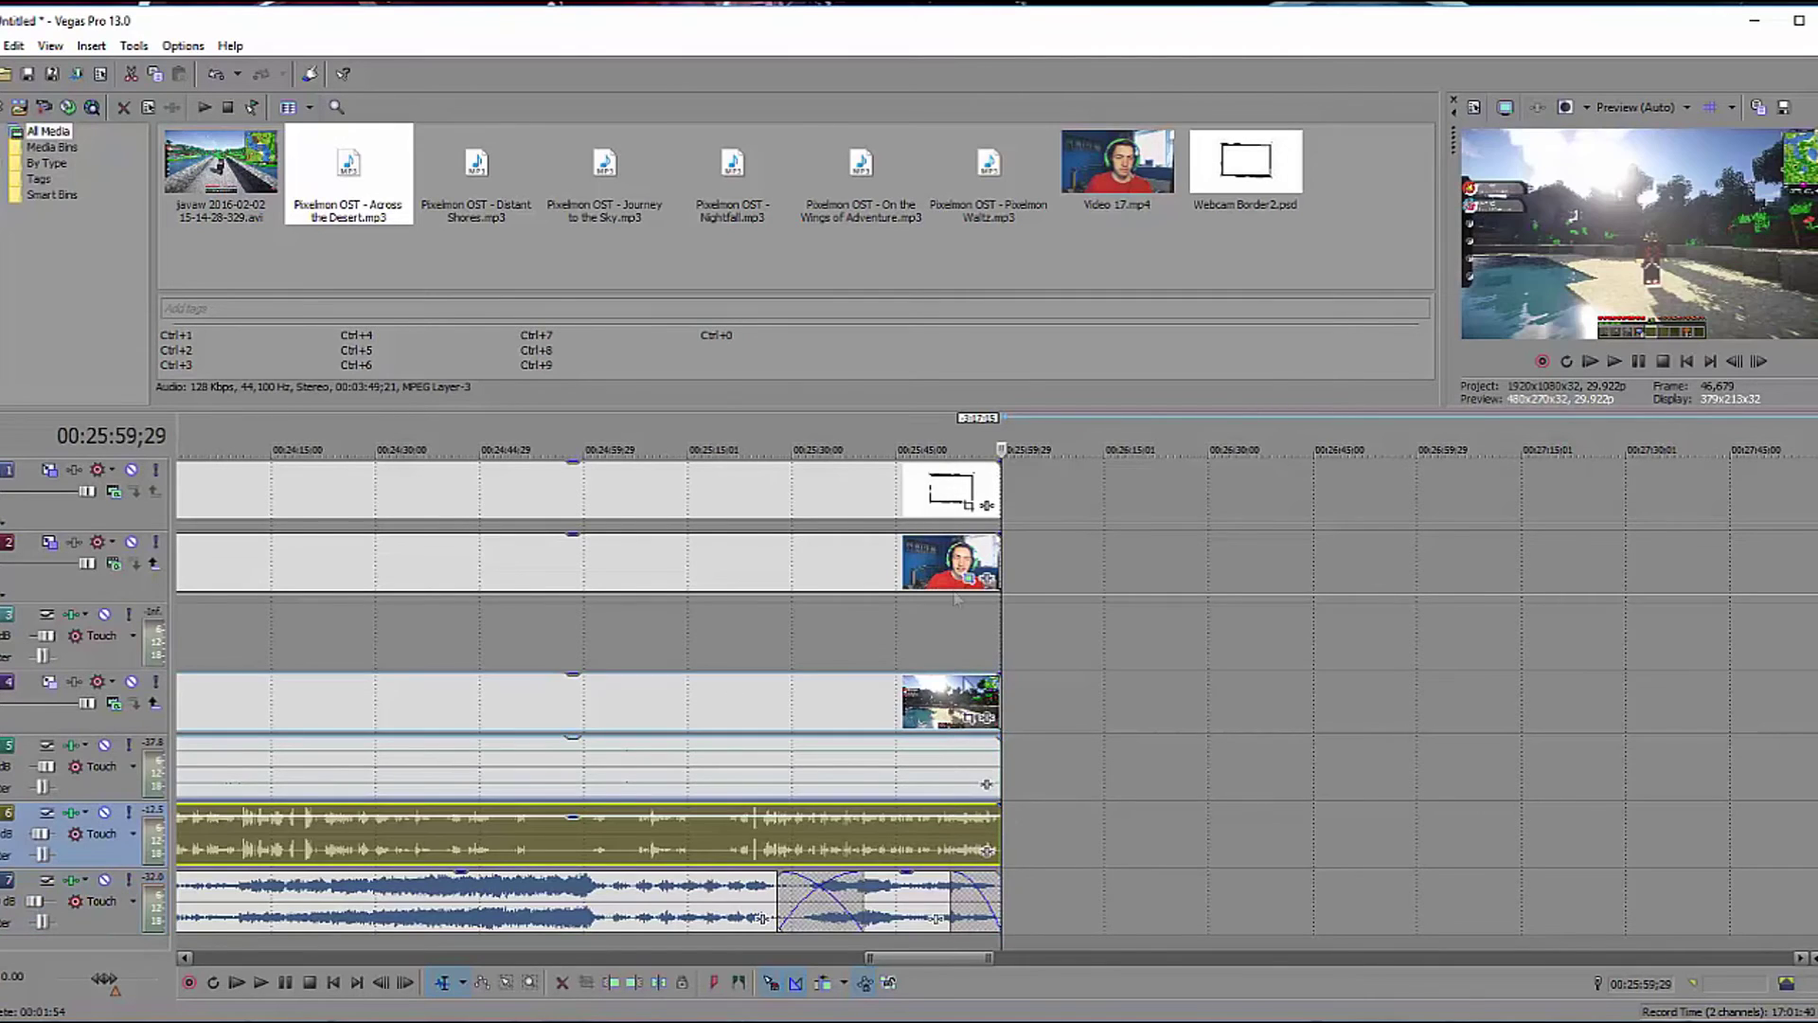
pyautogui.click(913, 640)
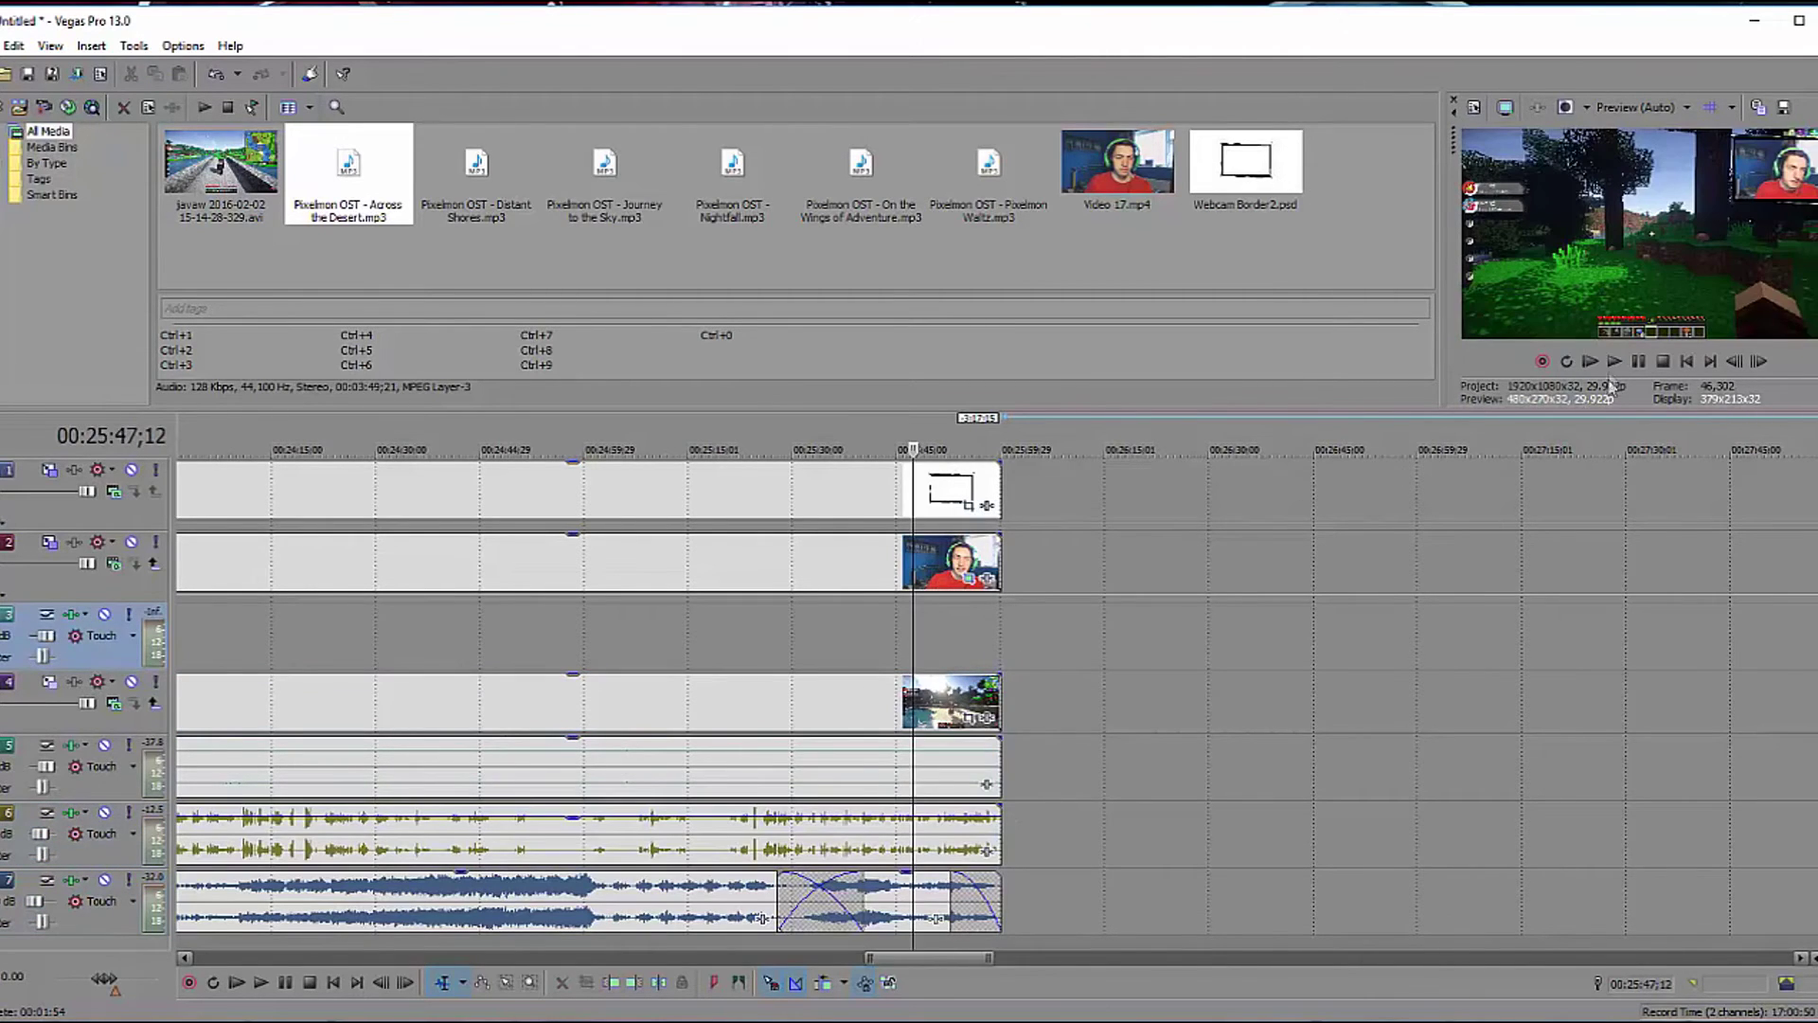
pyautogui.press('space')
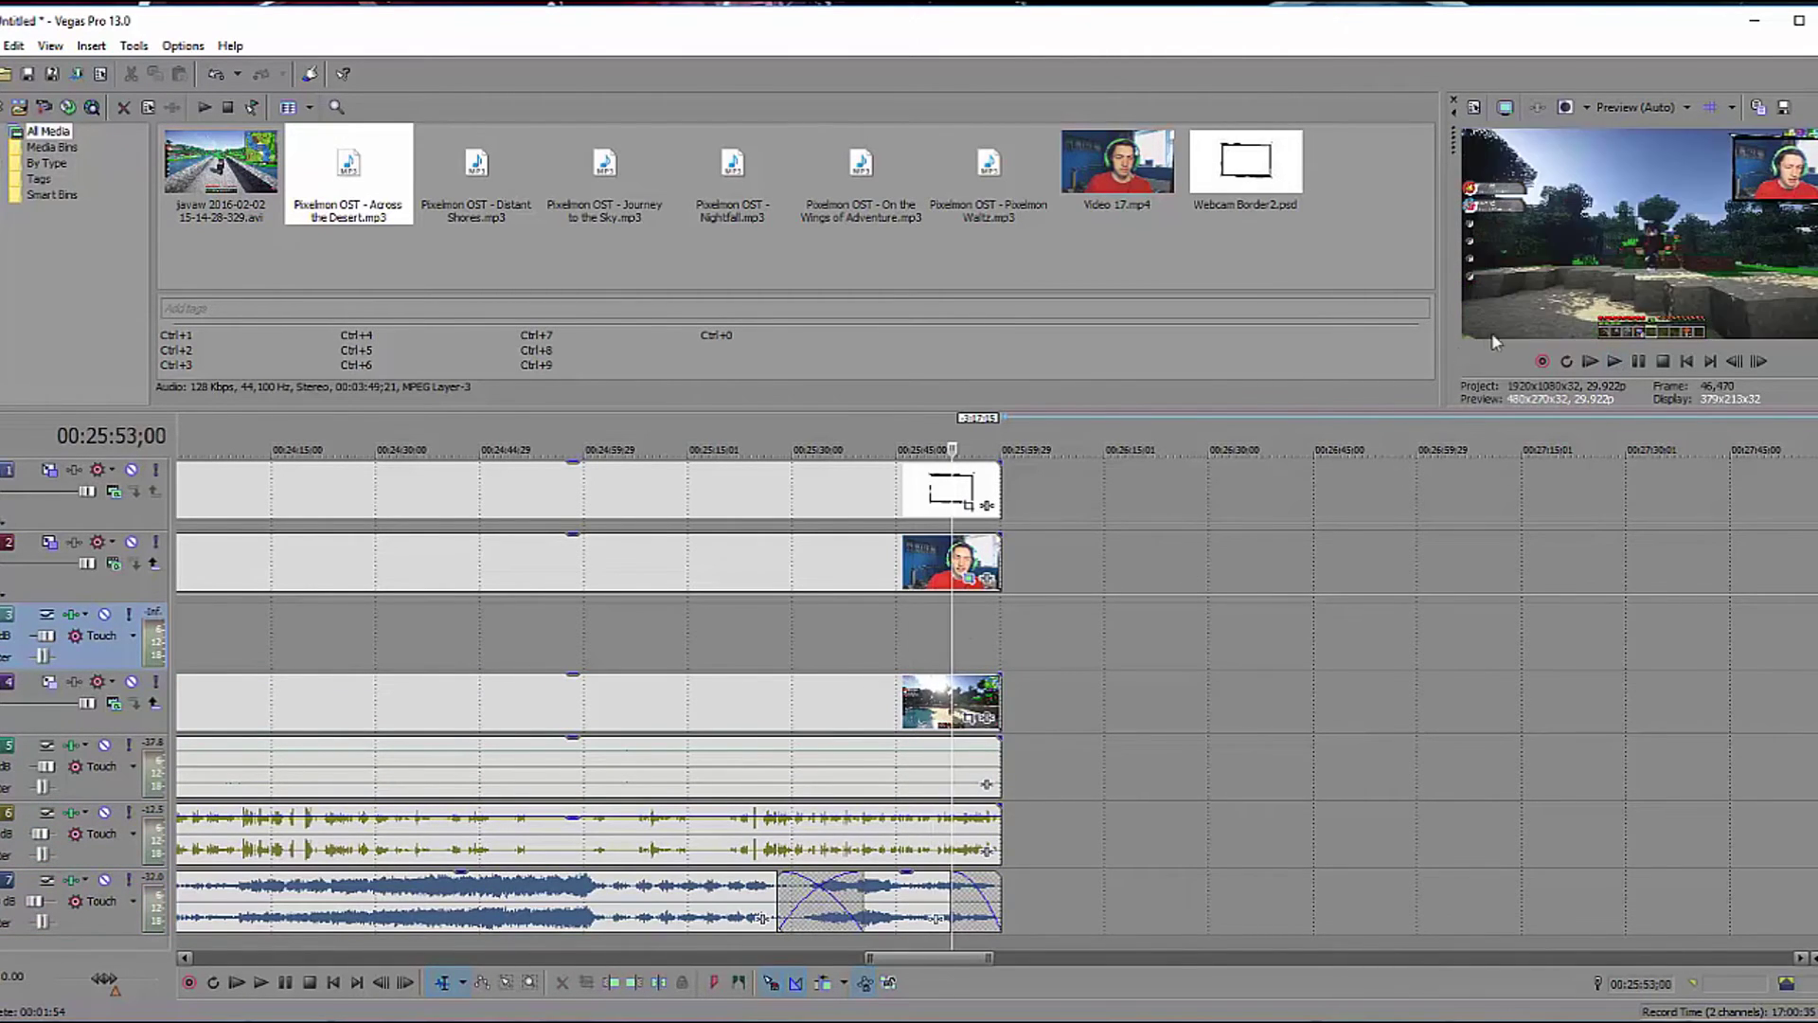
# Play the ending and add fade-outs of about 2 seconds to the ends of the webcam border, webcam and gameplay clips.
pyautogui.click(1613, 361)
pyautogui.scroll(3, 1467, 591)
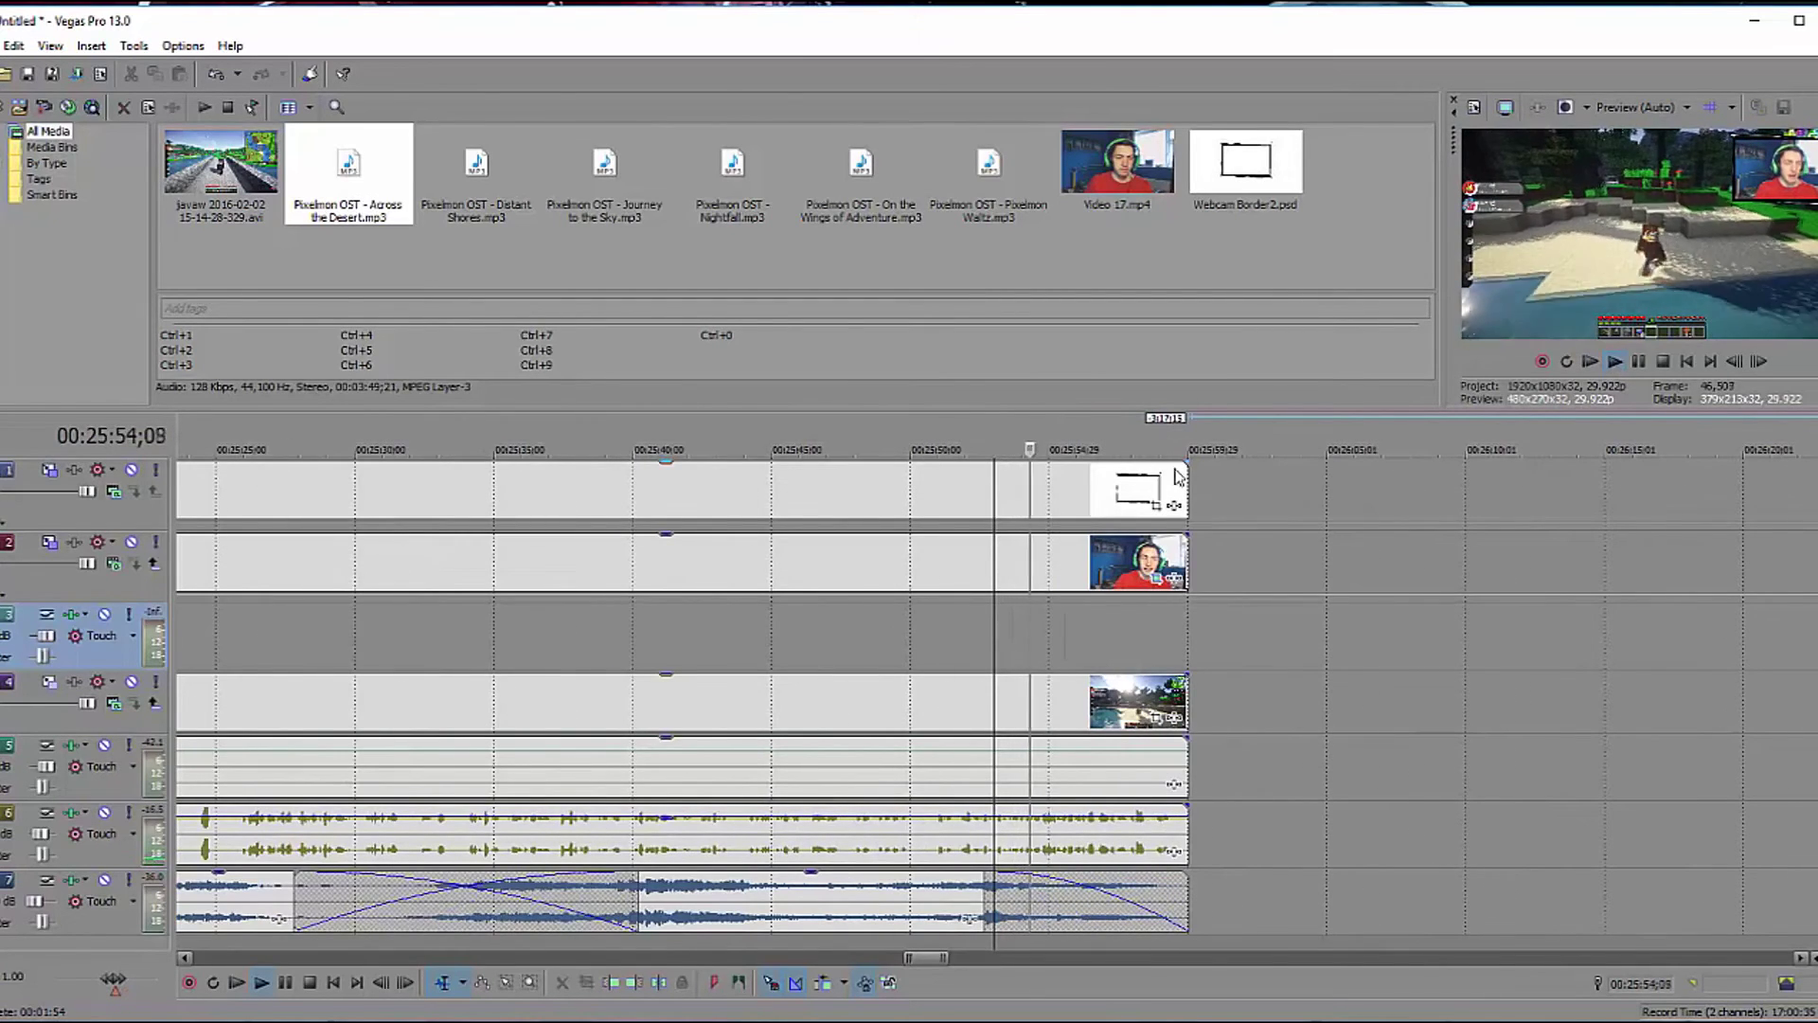
pyautogui.moveTo(1164, 464); pyautogui.dragTo(1123, 467)
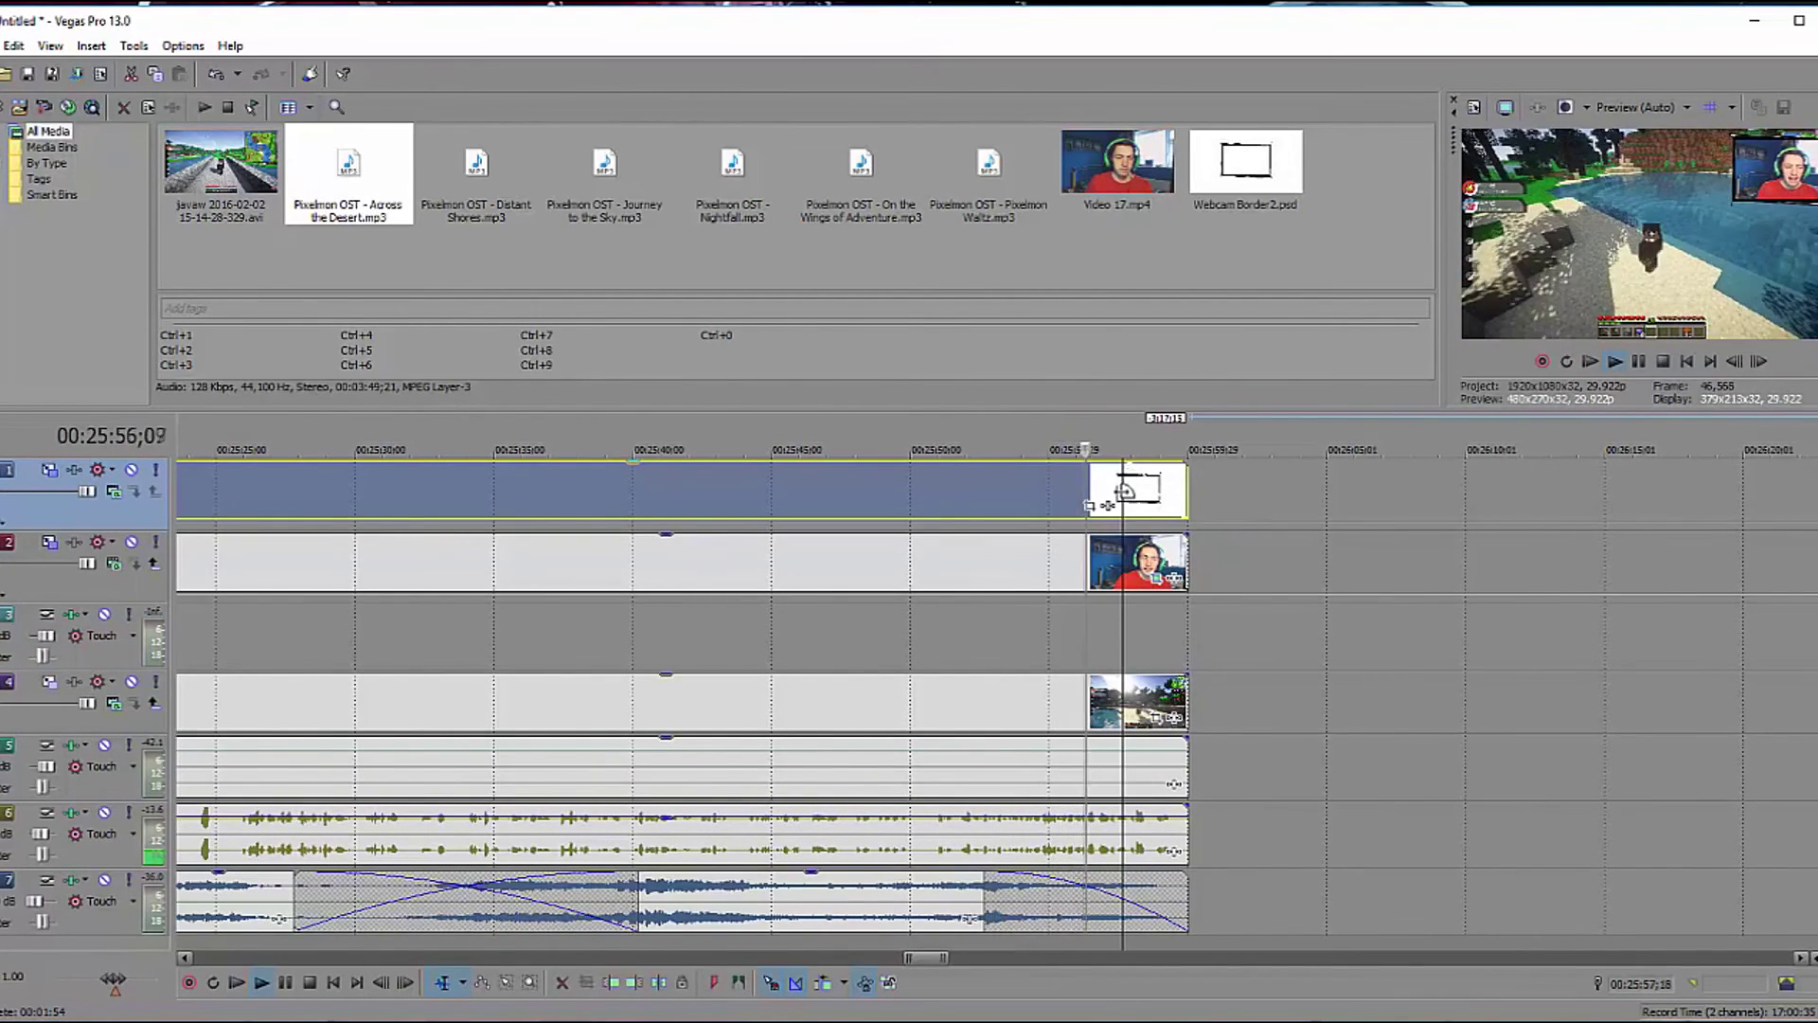
pyautogui.moveTo(1186, 539); pyautogui.dragTo(1124, 541)
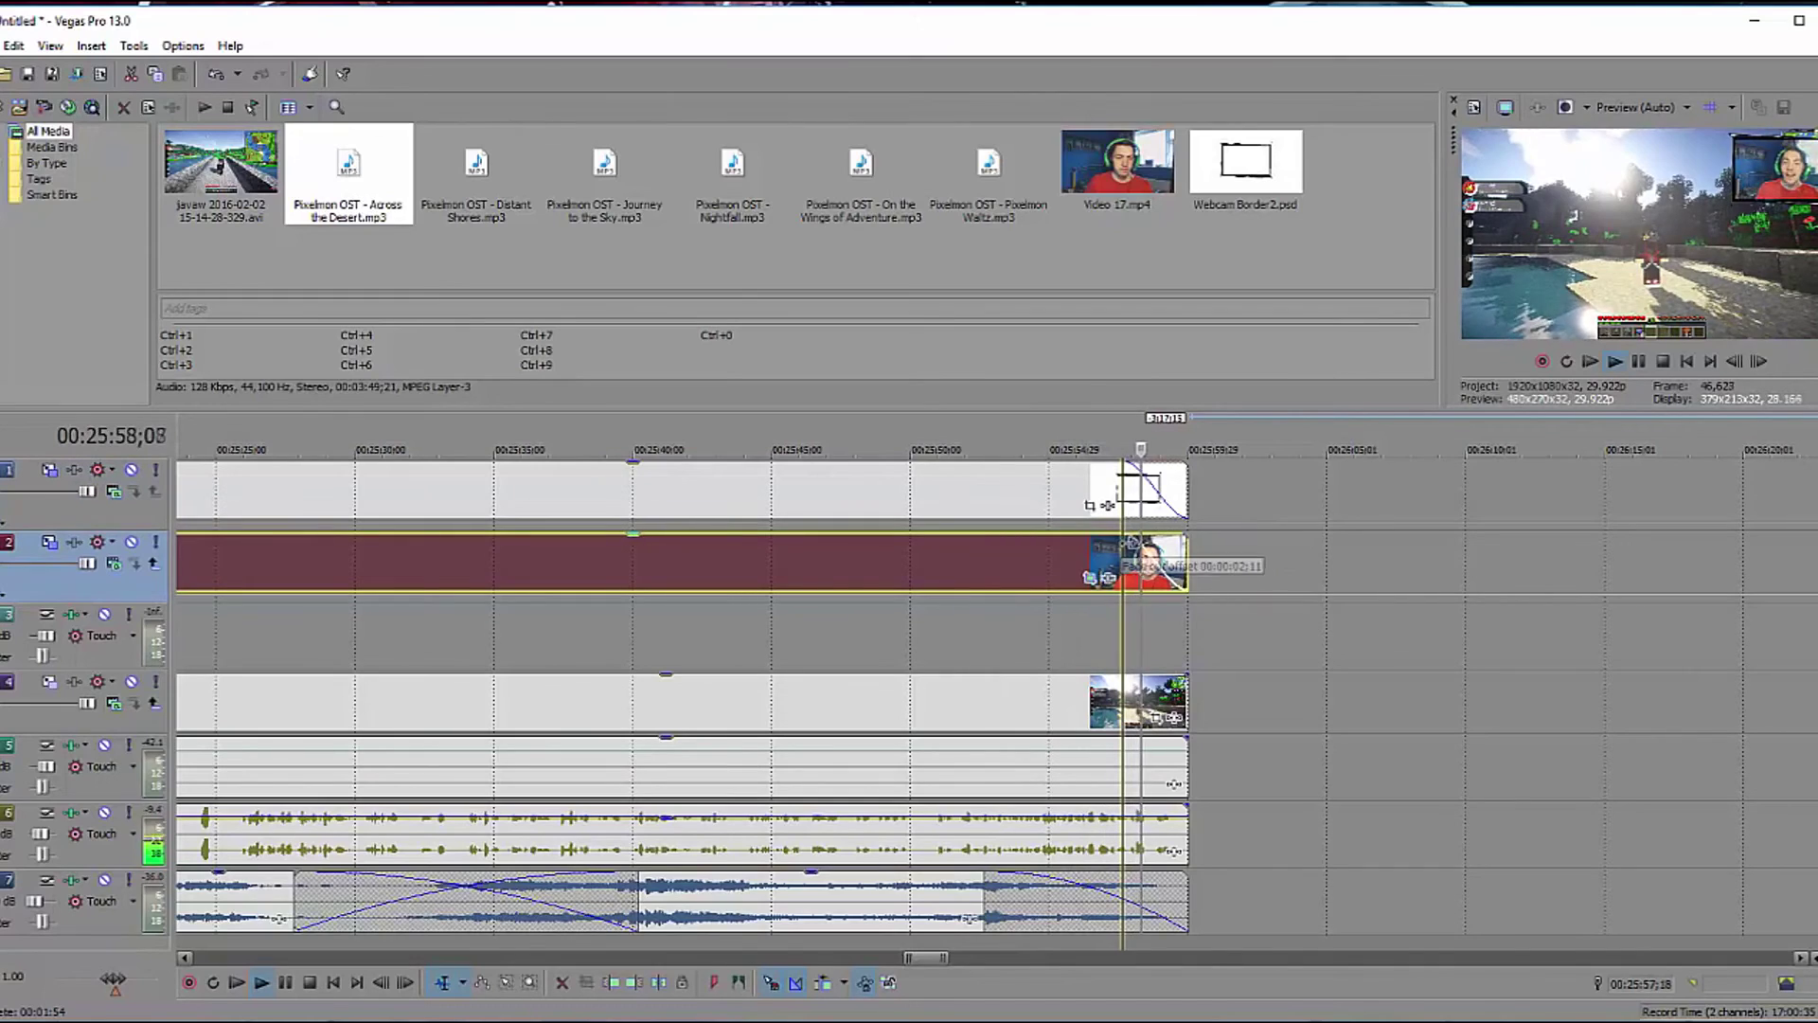
pyautogui.moveTo(1182, 681); pyautogui.dragTo(1124, 684)
# Trim the border, webcam and gameplay ends by about 9 frames and fade out the gameplay and commentary audio from 25:57;09.
pyautogui.moveTo(1186, 738)
pyautogui.mouseDown()
pyautogui.moveTo(1103, 738)
pyautogui.moveTo(1175, 758)
pyautogui.mouseUp()
pyautogui.press('space')
pyautogui.moveTo(1185, 574); pyautogui.dragTo(1177, 570)
pyautogui.moveTo(1187, 502); pyautogui.dragTo(1179, 502)
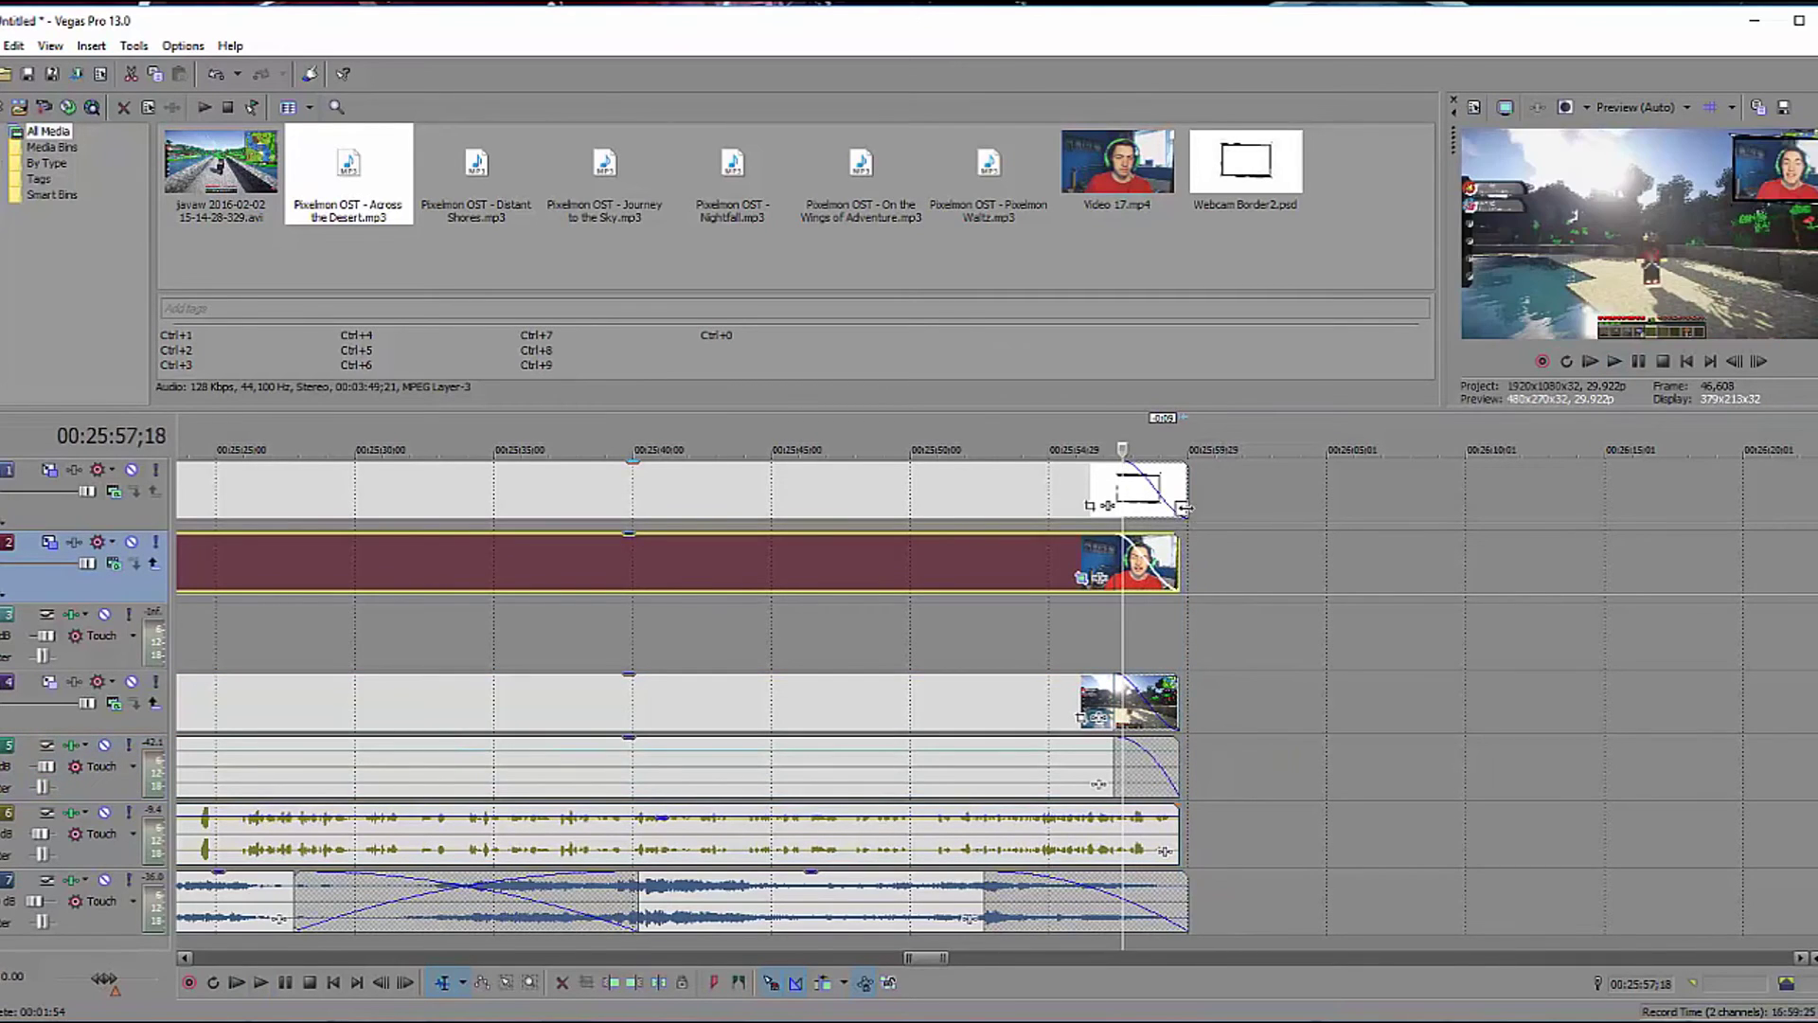
pyautogui.click(1113, 783)
pyautogui.moveTo(1177, 808); pyautogui.dragTo(1116, 813)
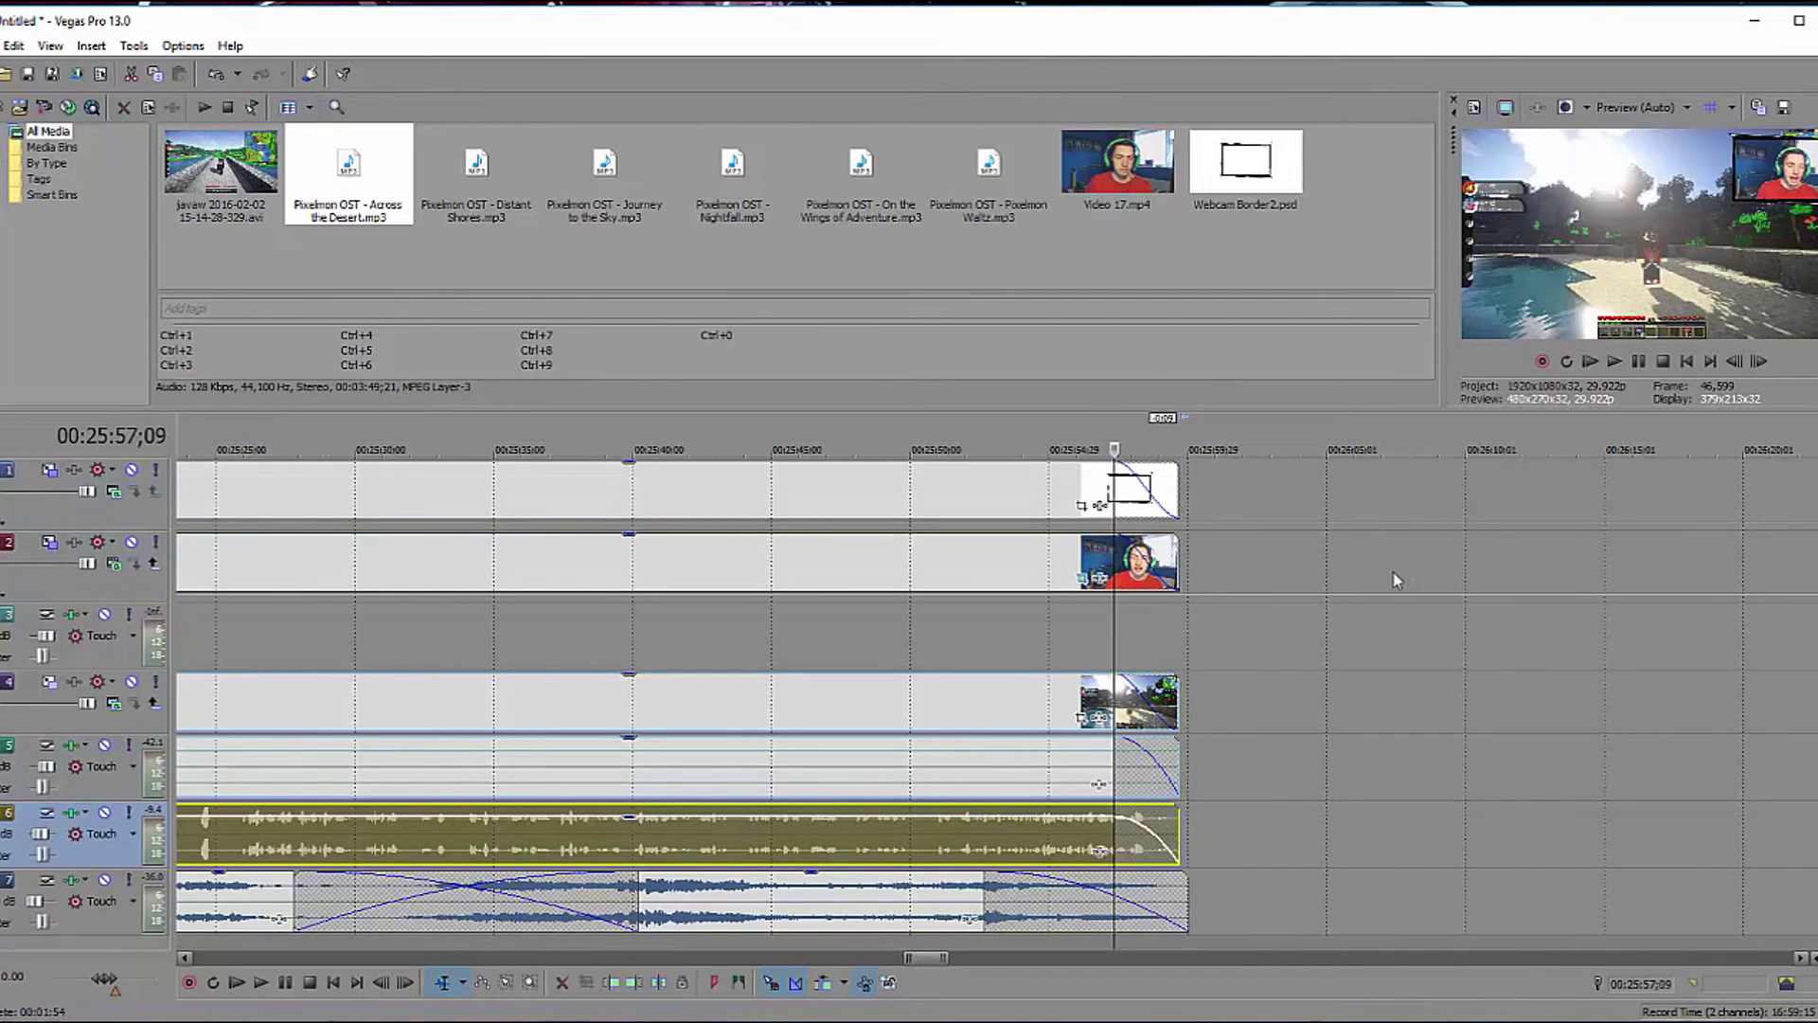
# Return to the project start and set the loop region over the whole edit, from 00:00:00;00 to 00:25:59;29.
pyautogui.click(1682, 363)
pyautogui.scroll(-8, 1176, 653)
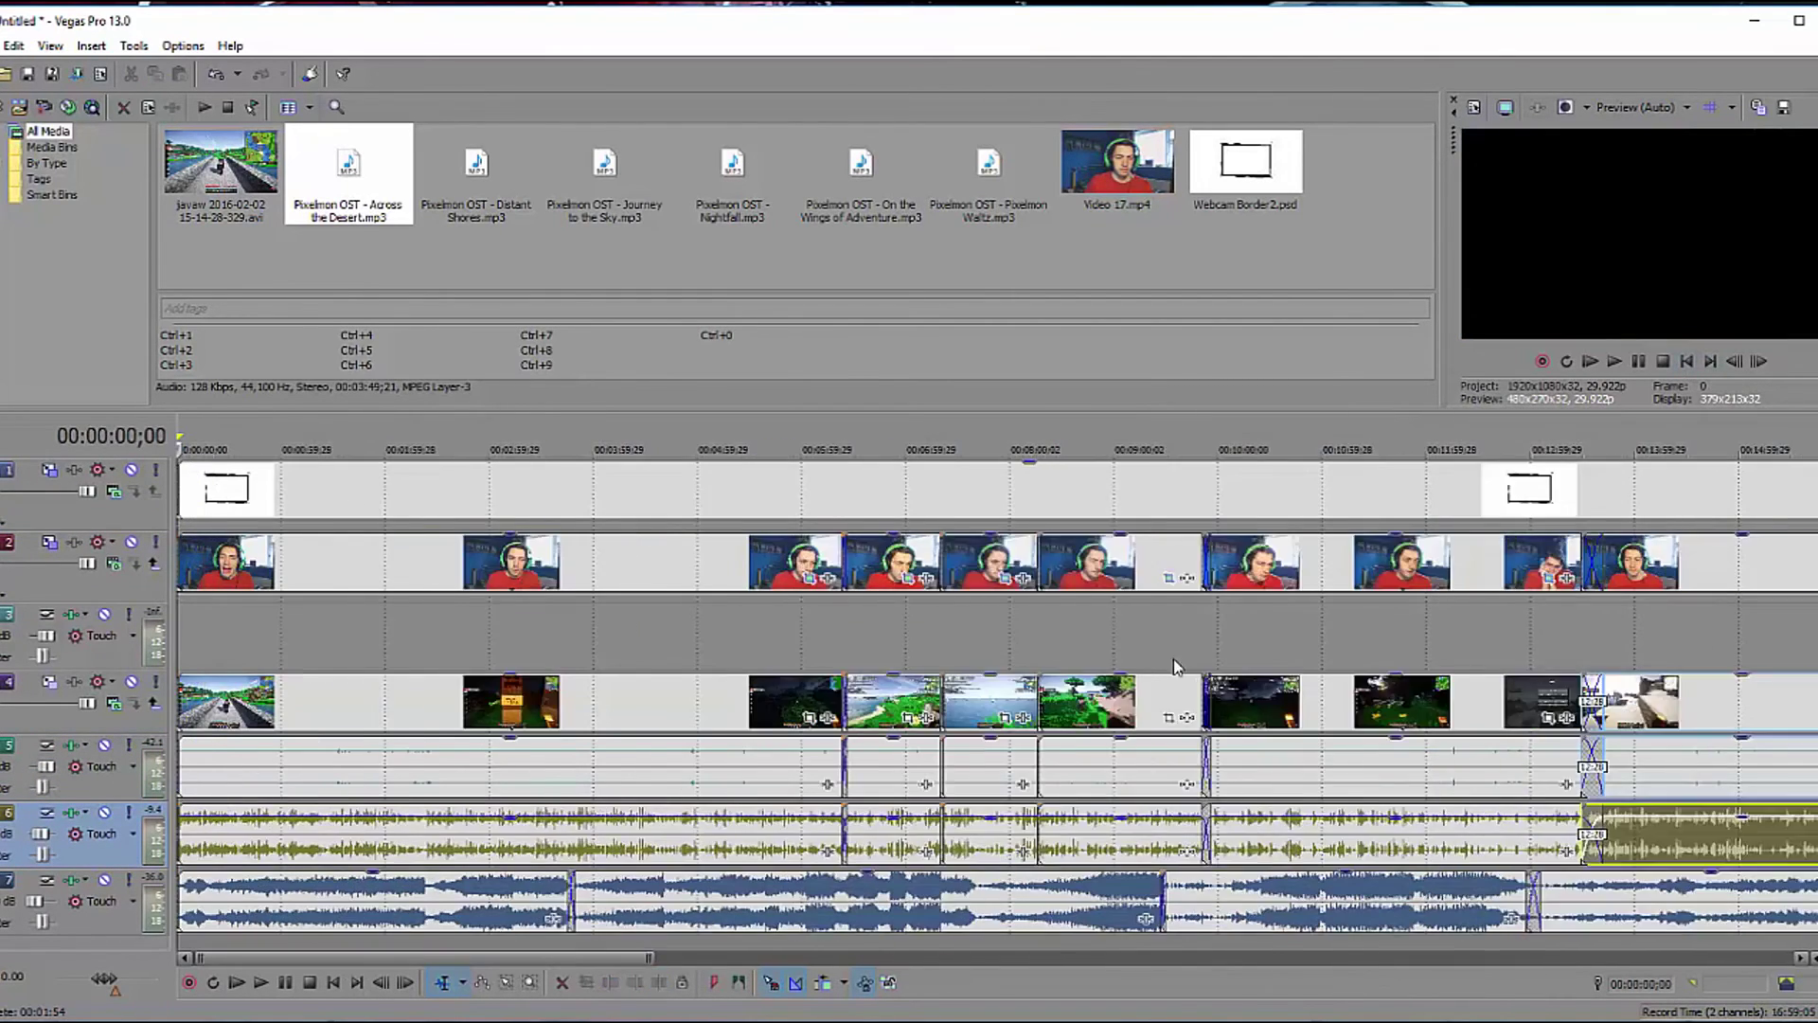
pyautogui.doubleClick(509, 440)
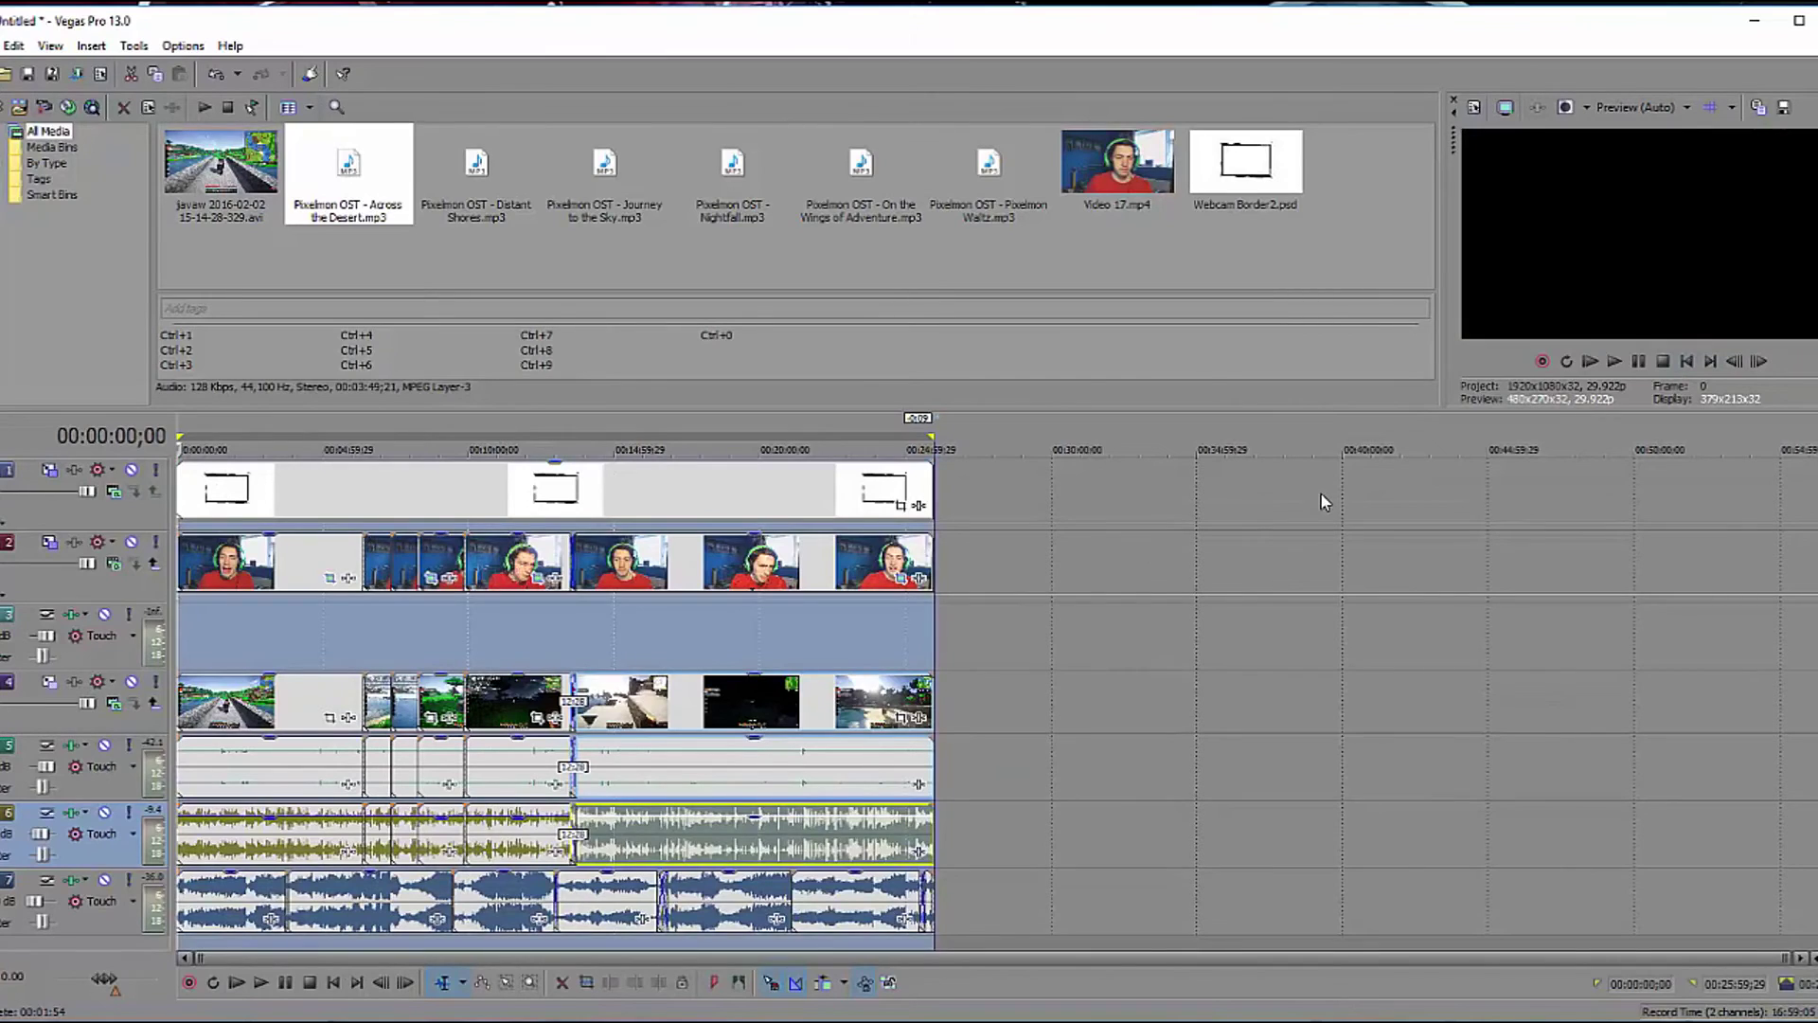
pyautogui.moveTo(957, 456); pyautogui.dragTo(1269, 226)
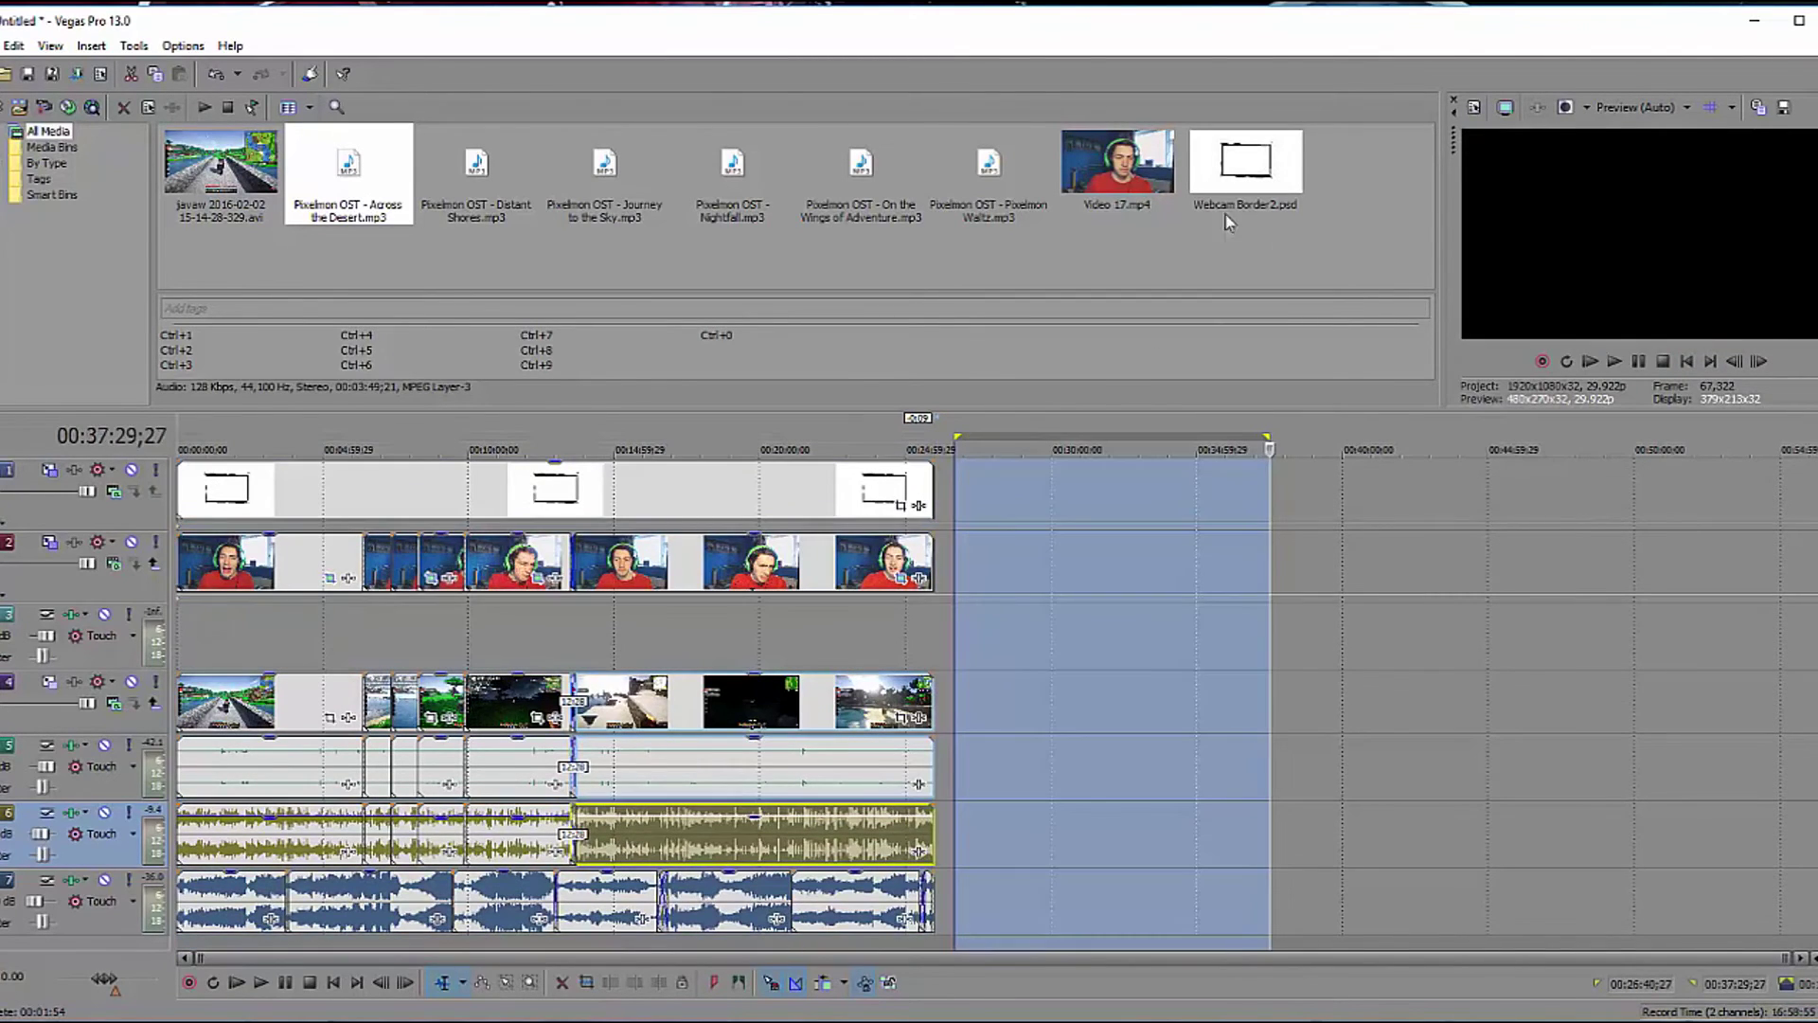
pyautogui.click(680, 447)
pyautogui.doubleClick(706, 442)
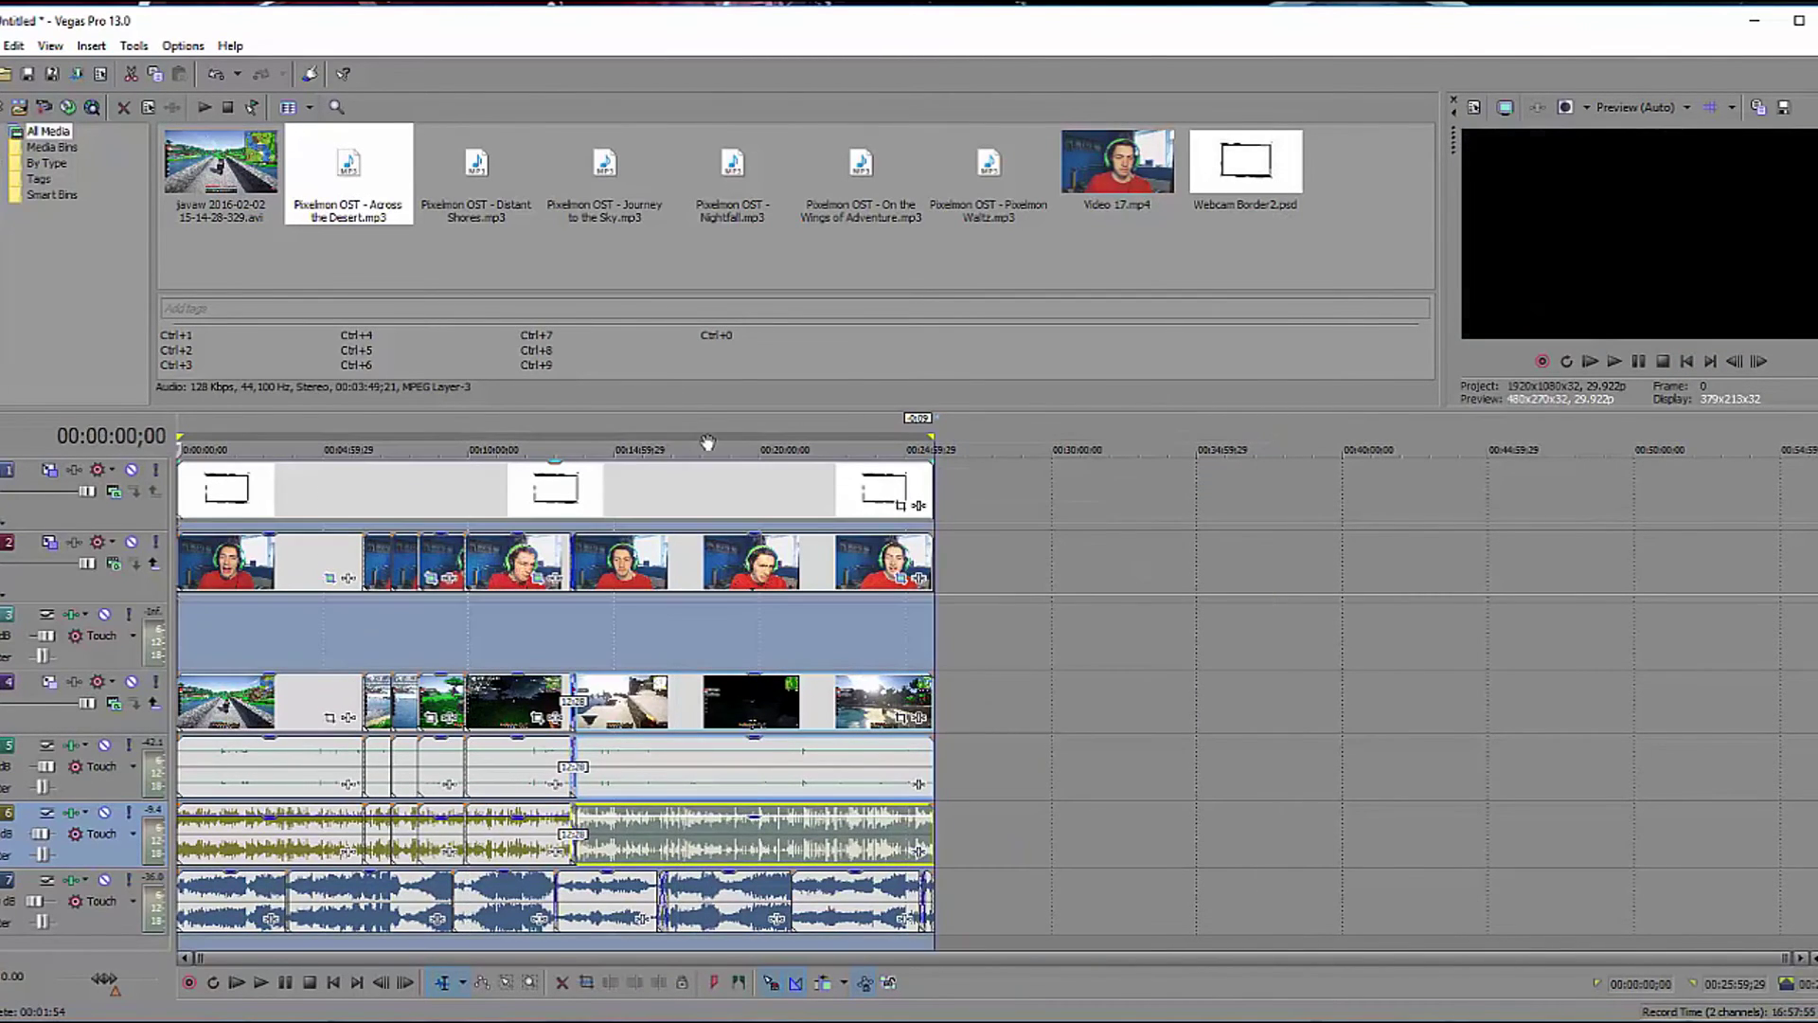
# Apply the custom 1080p 60fps template dated 05/01/2016 to the project's video properties.
pyautogui.click(1474, 107)
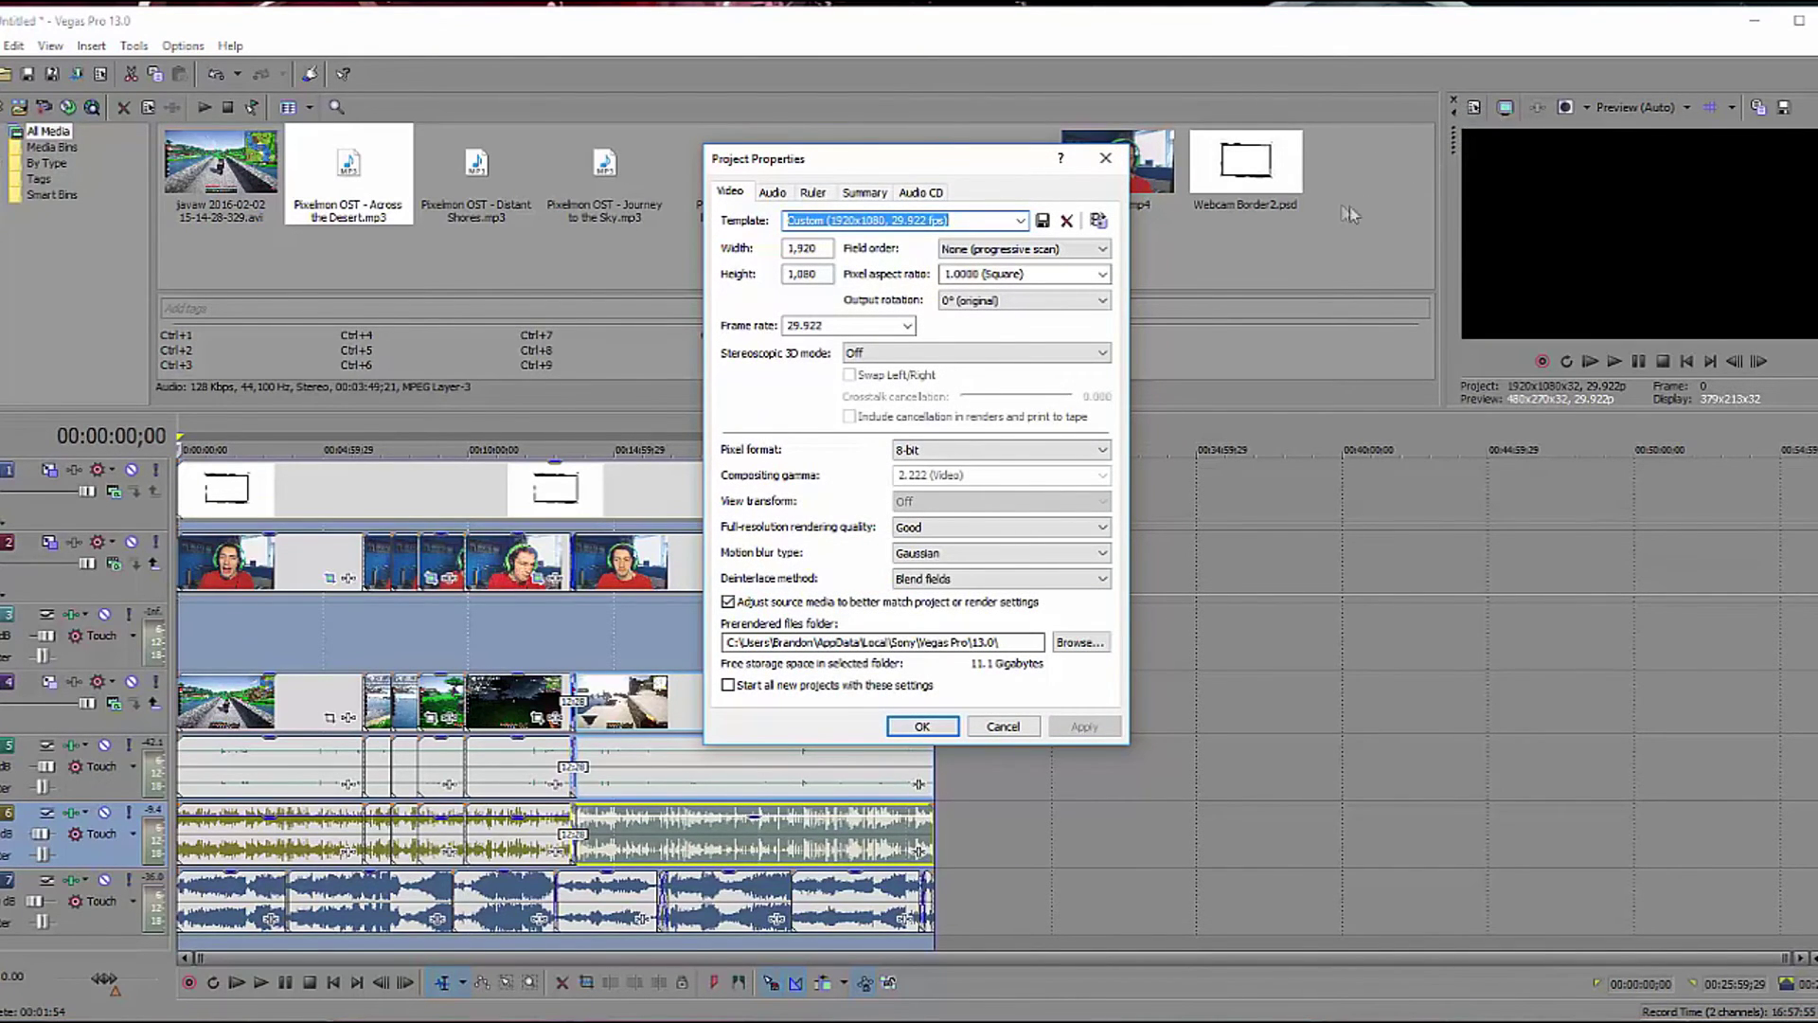
pyautogui.click(1019, 219)
pyautogui.scroll(-5, 909, 473)
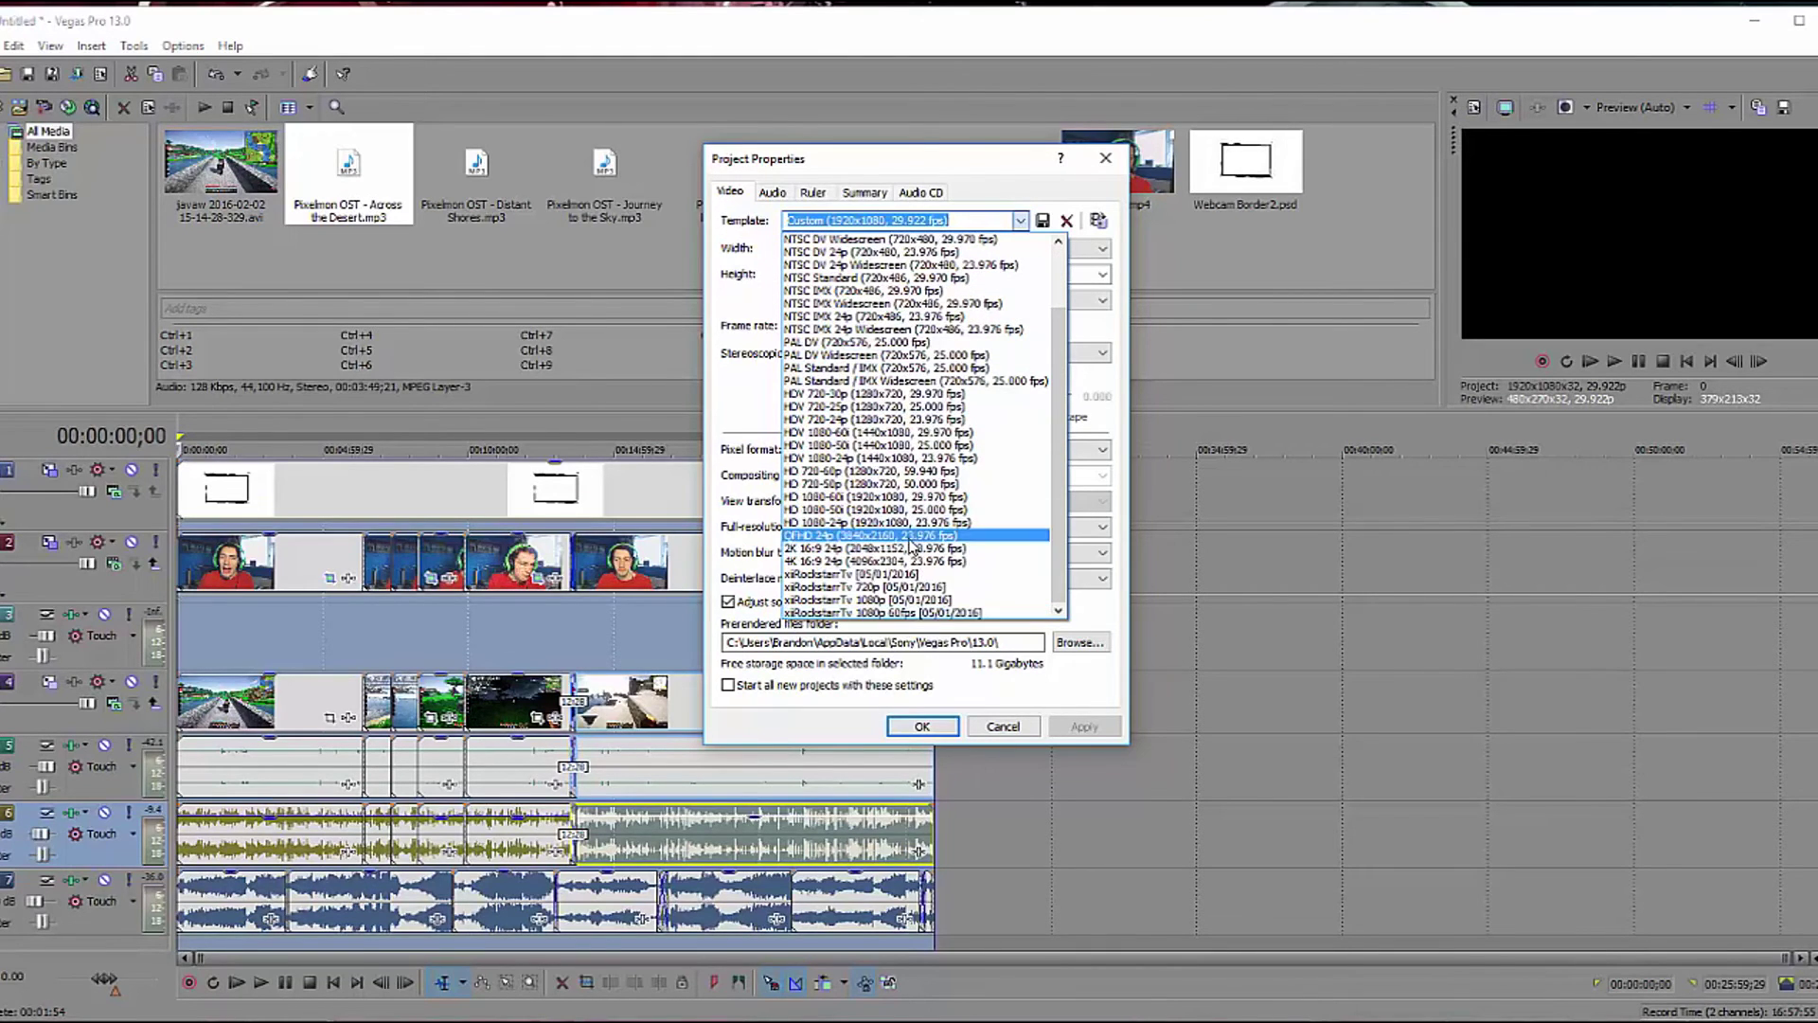
pyautogui.click(911, 614)
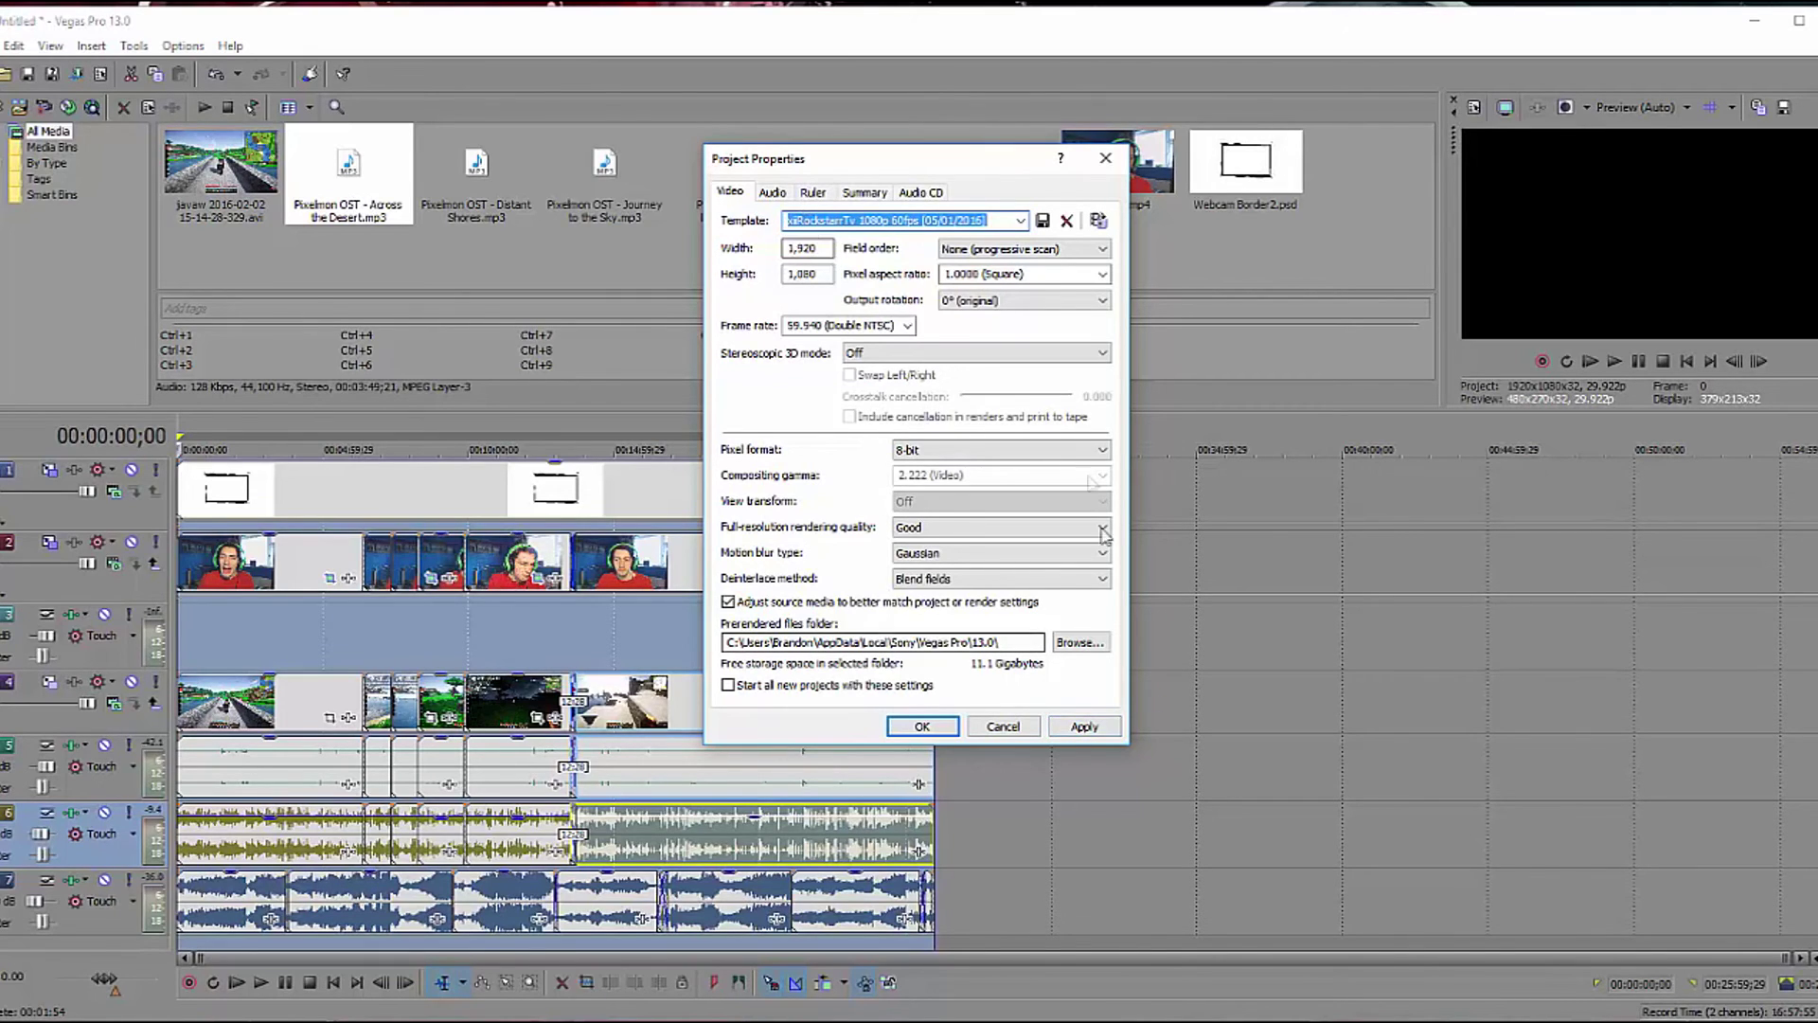
pyautogui.click(1088, 728)
pyautogui.click(915, 729)
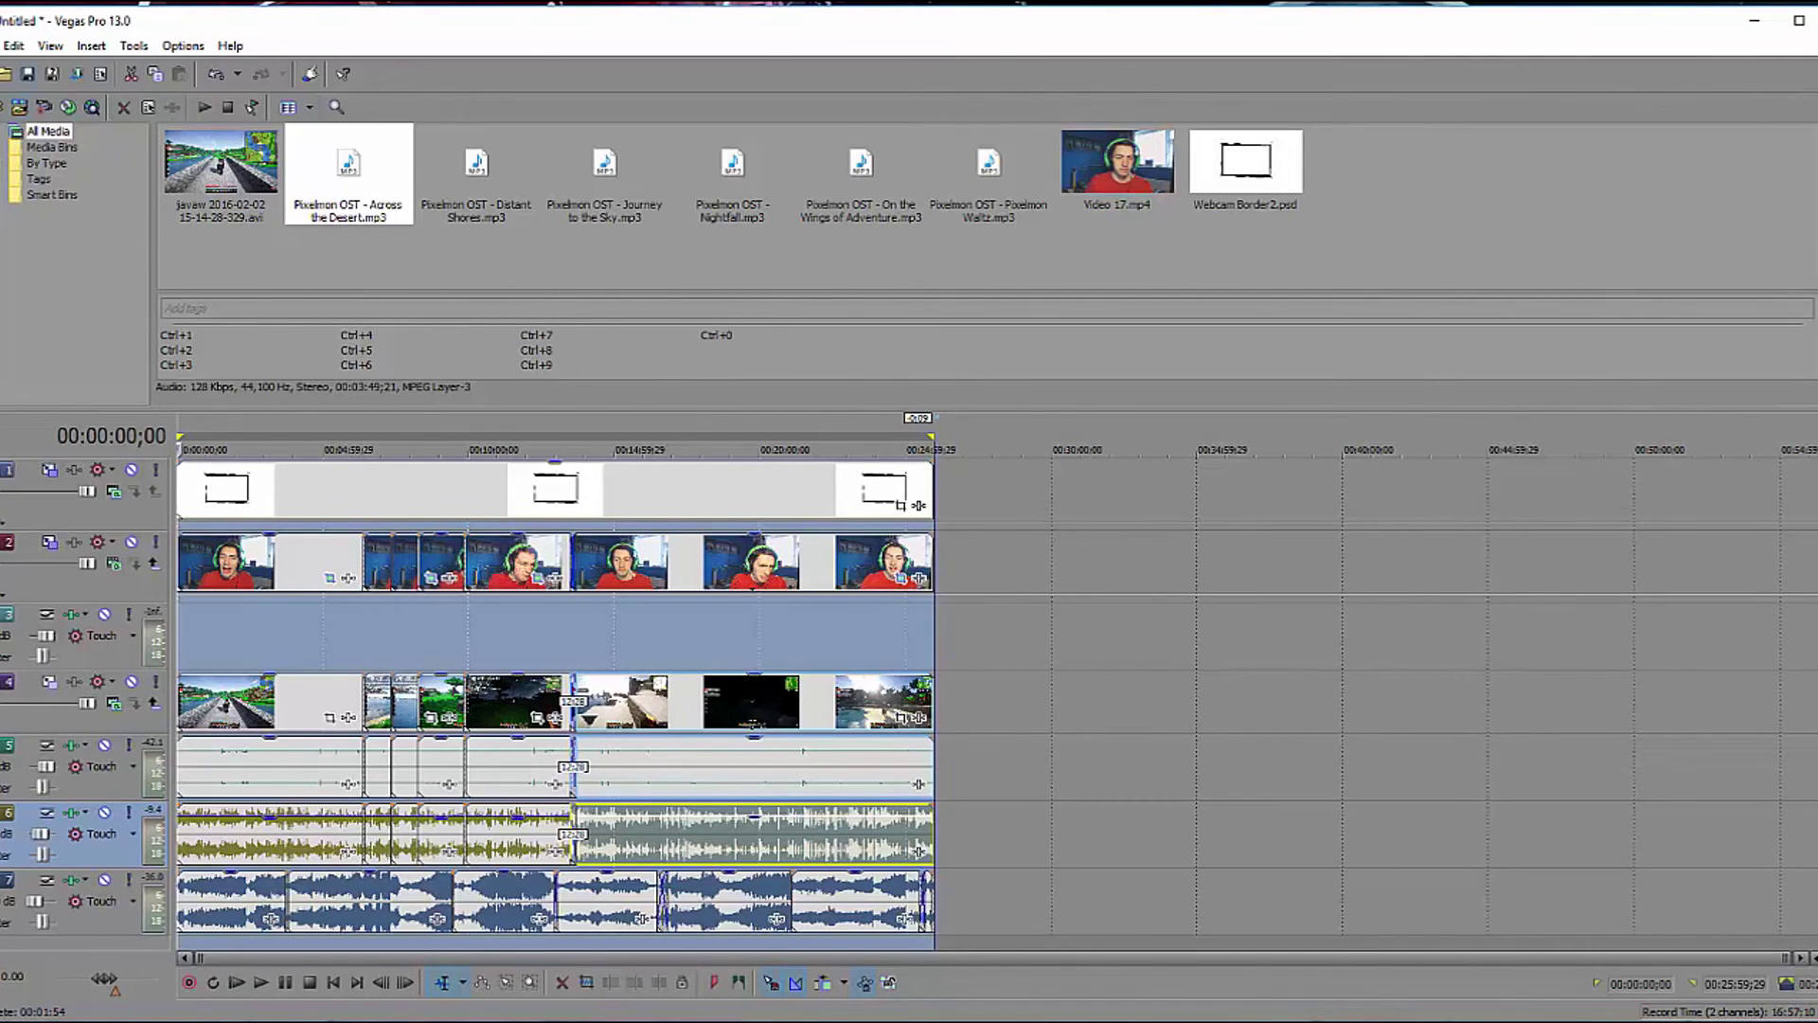
# Save the project as "Pixelmon Survival Episode 2" on the Seagate Expansion Drive (F:).
pyautogui.hotkey('ctrl', 's')
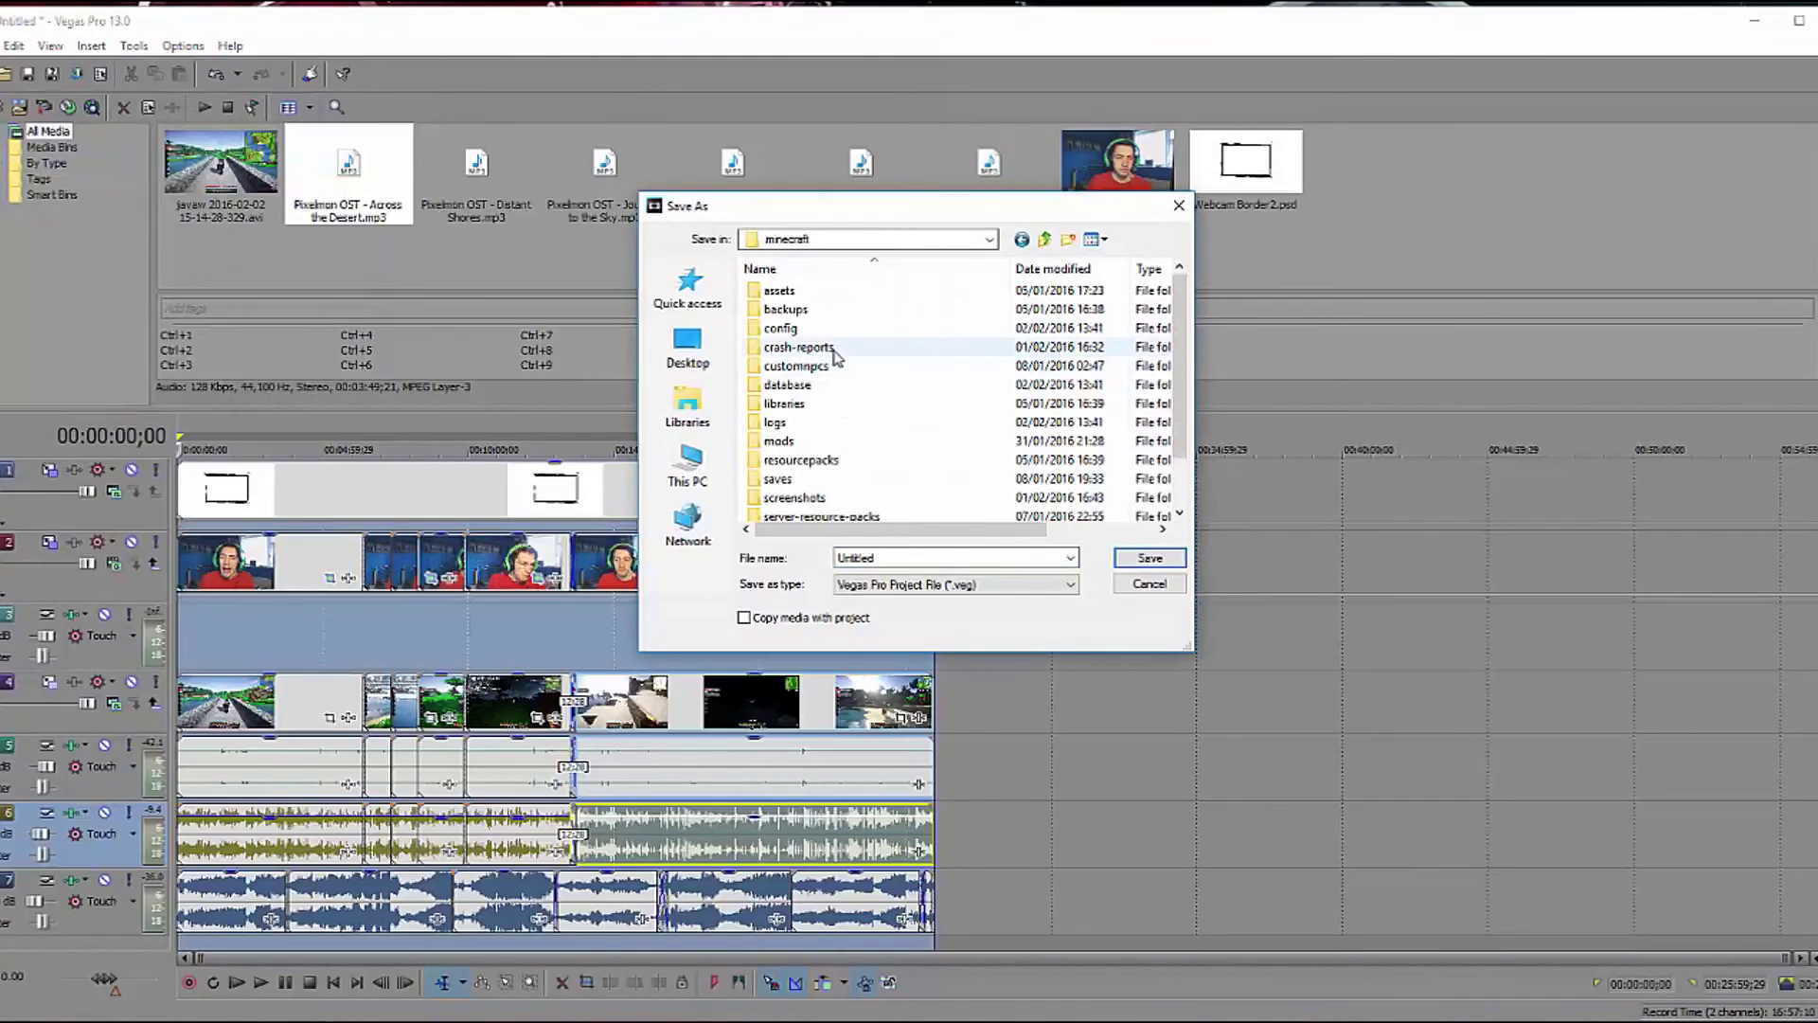
pyautogui.press('BackSpace')
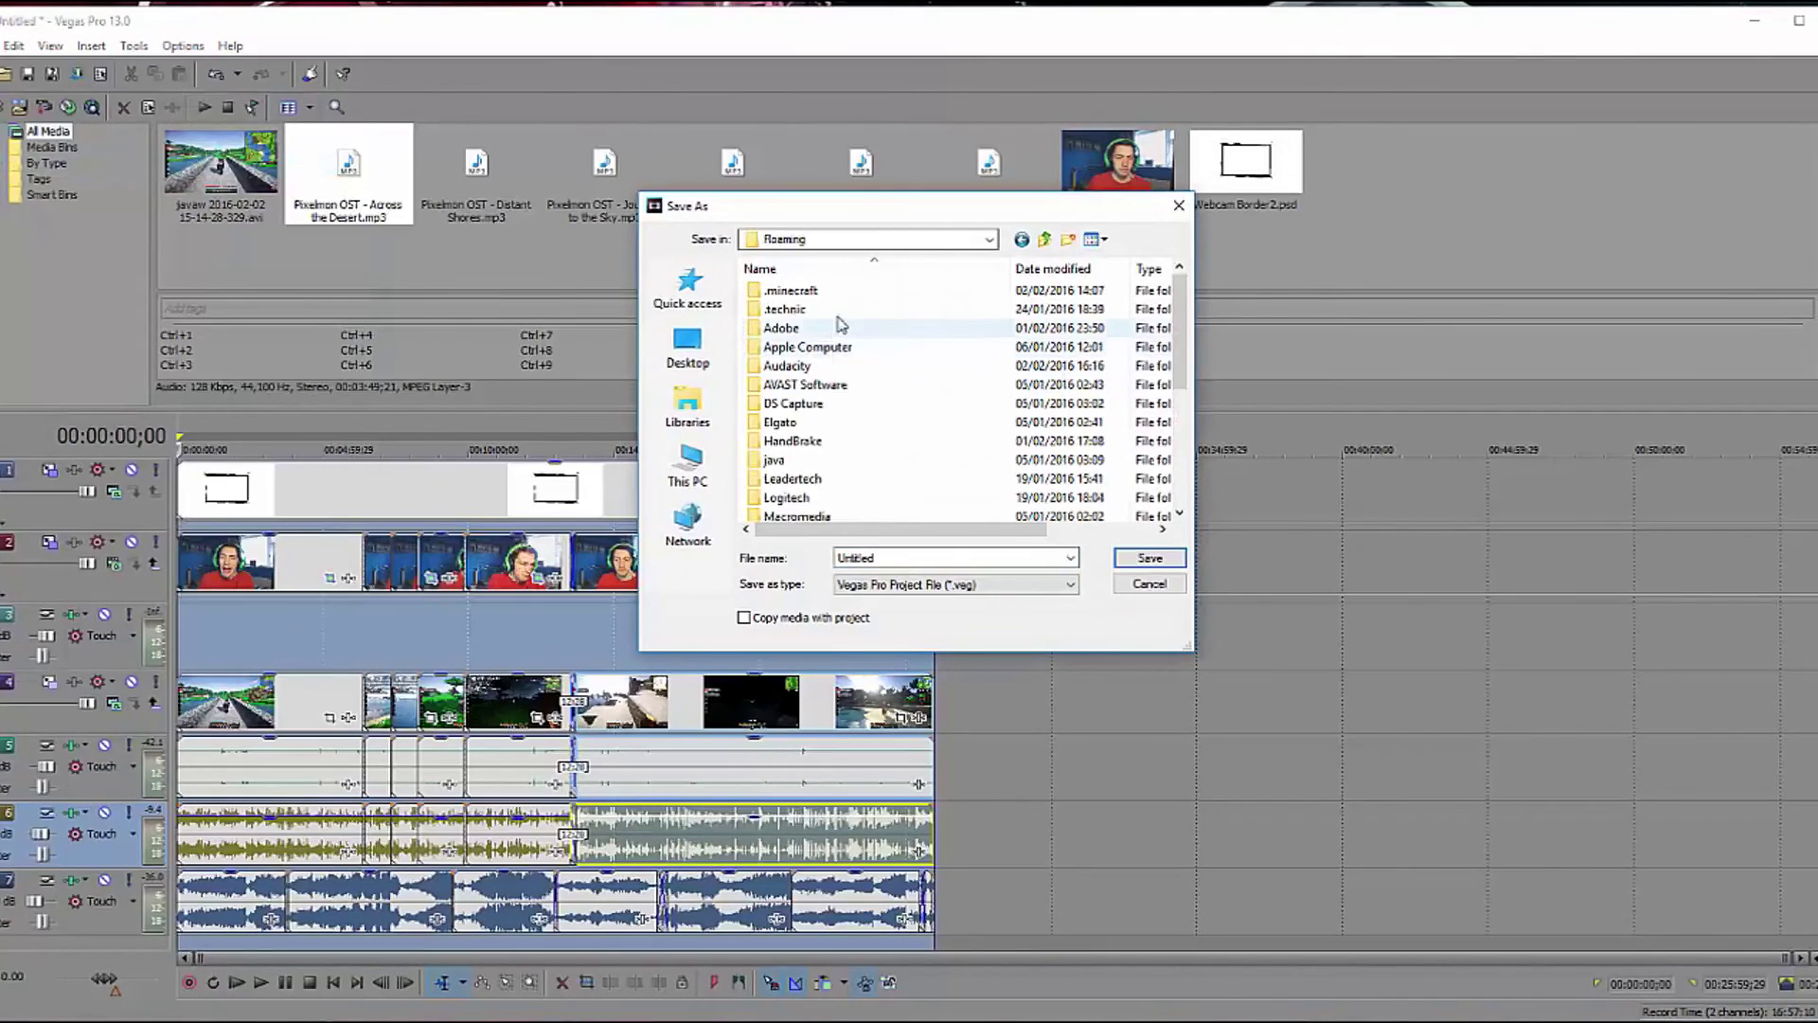
pyautogui.click(688, 464)
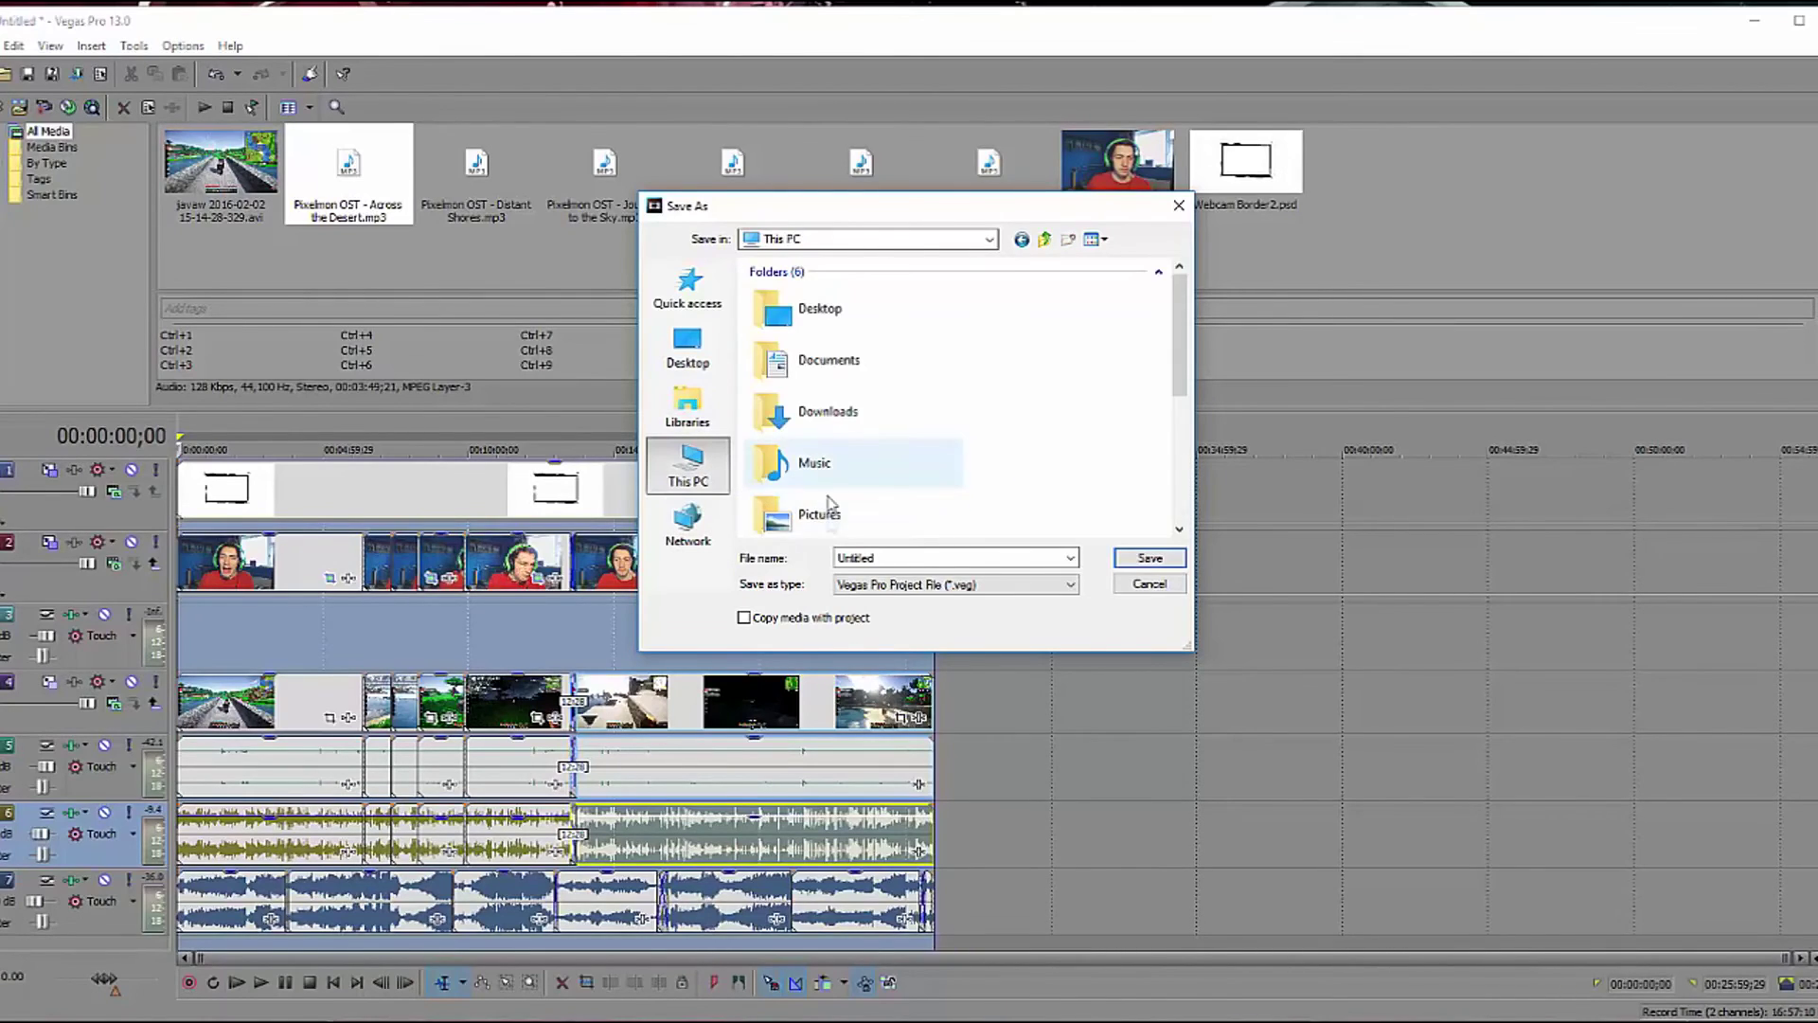
pyautogui.scroll(-5, 872, 432)
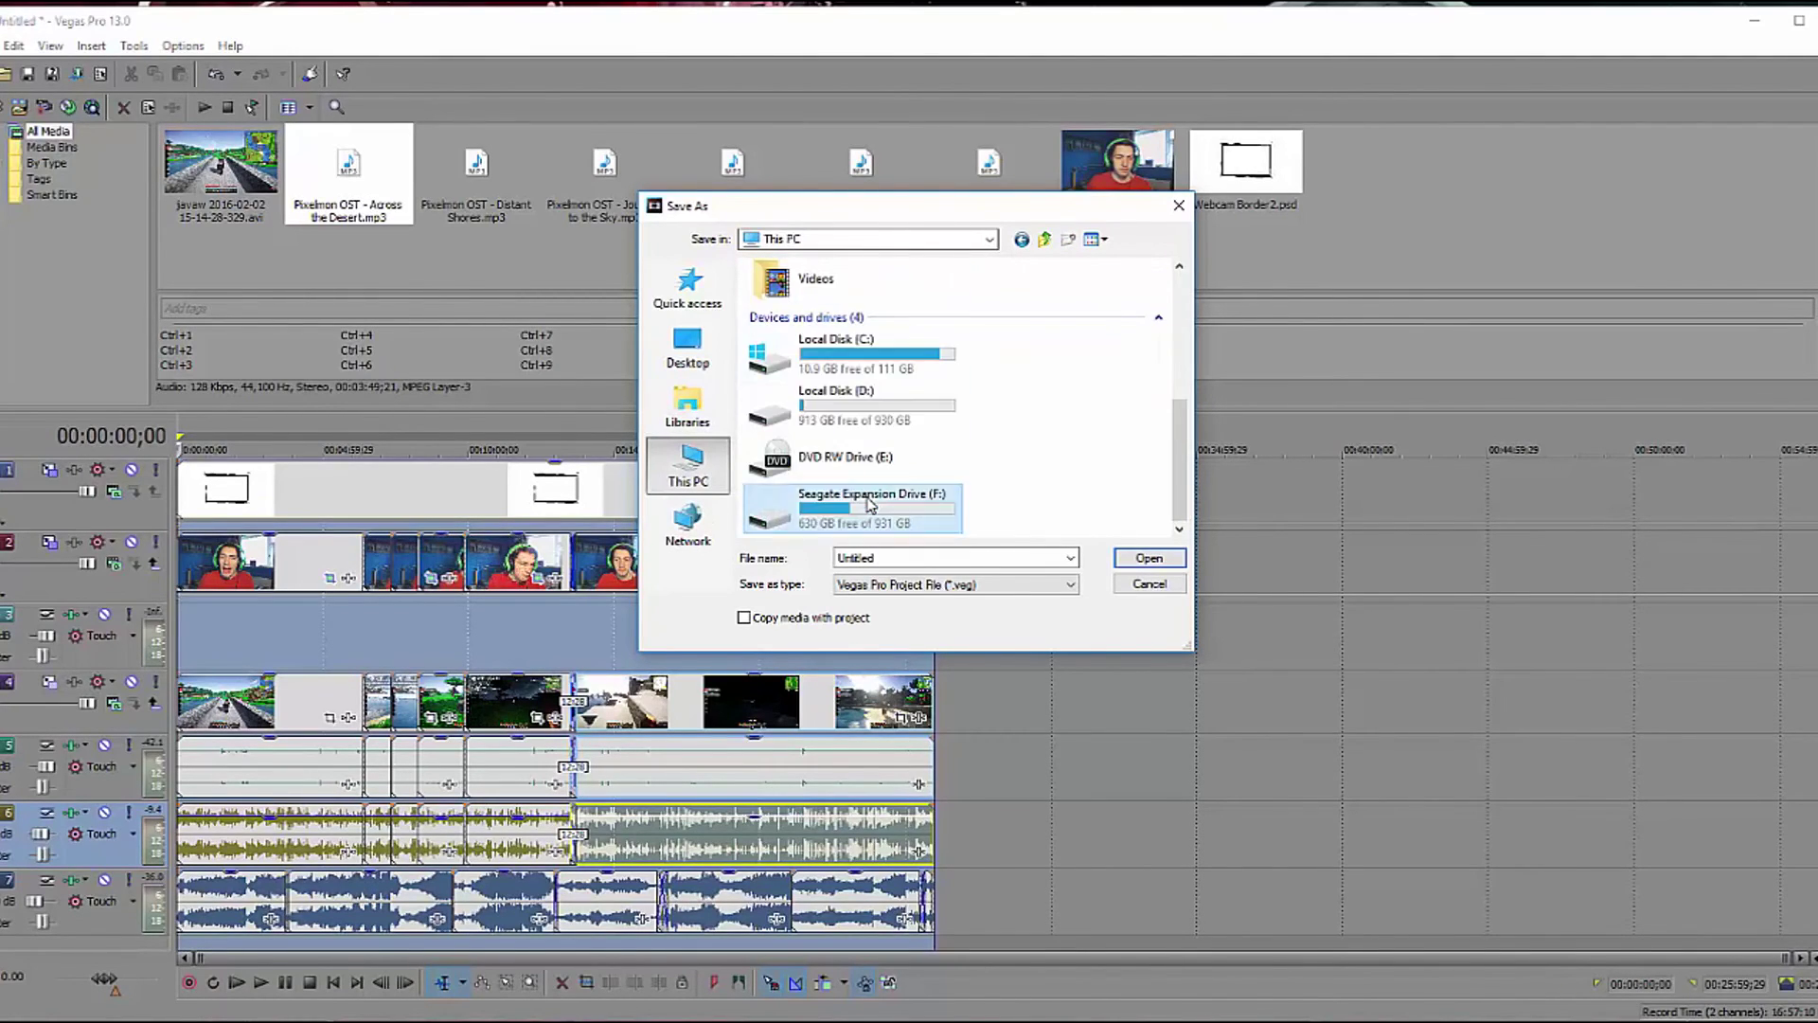
pyautogui.doubleClick(871, 507)
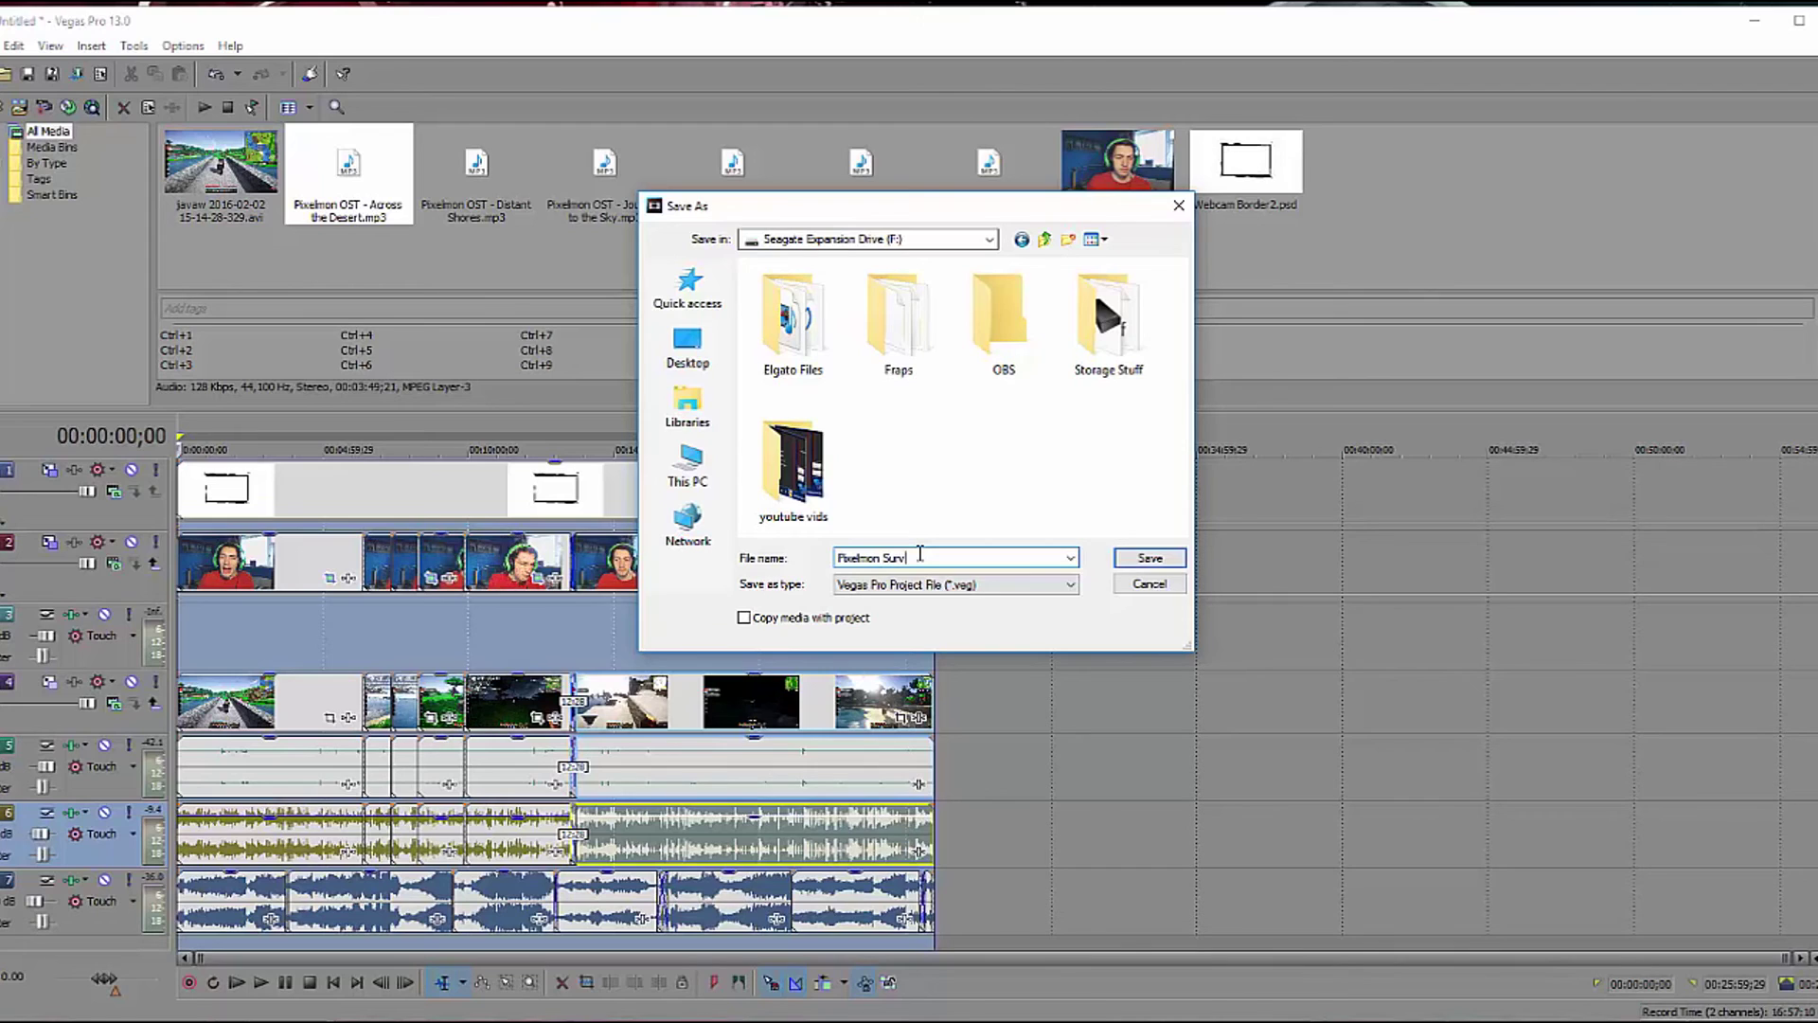
pyautogui.write('2')
pyautogui.press('Return')
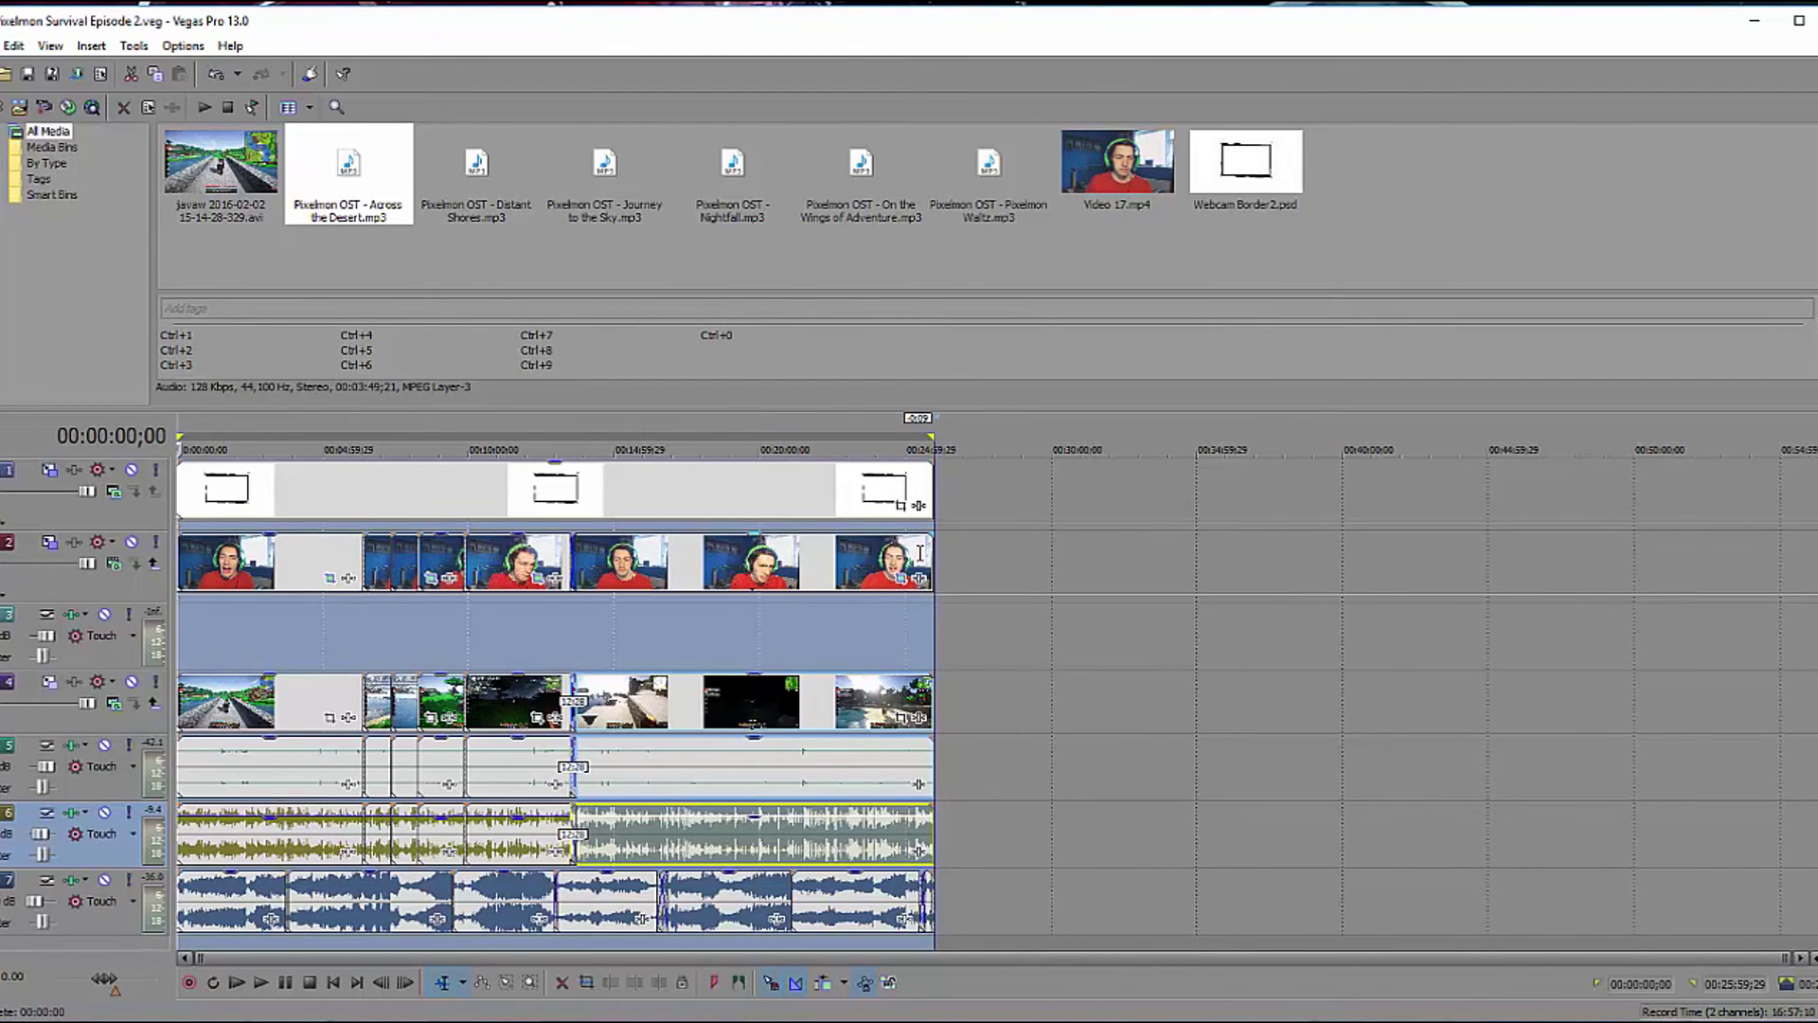
# Start a render and customize the Sony AVC/MVC 1920x1080-7bit template with a frame rate of 59.940 (Double NTSC).
pyautogui.click(2, 46)
pyautogui.click(35, 196)
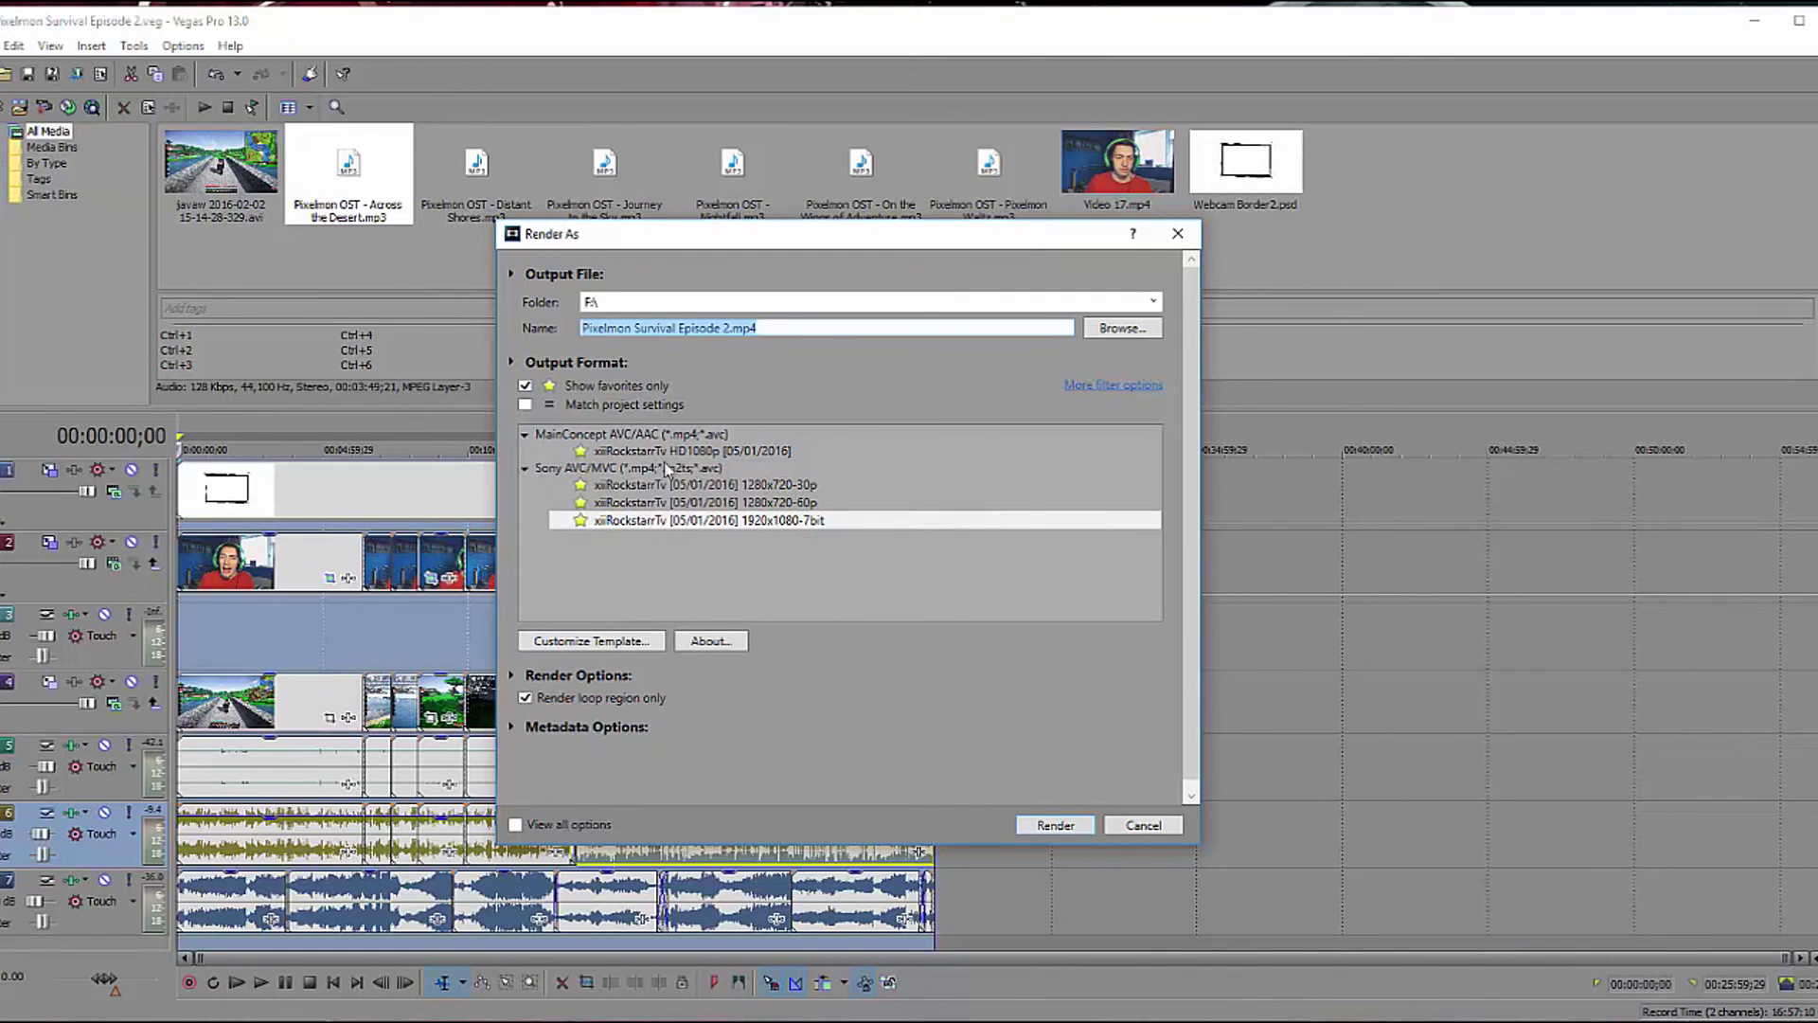
pyautogui.click(609, 640)
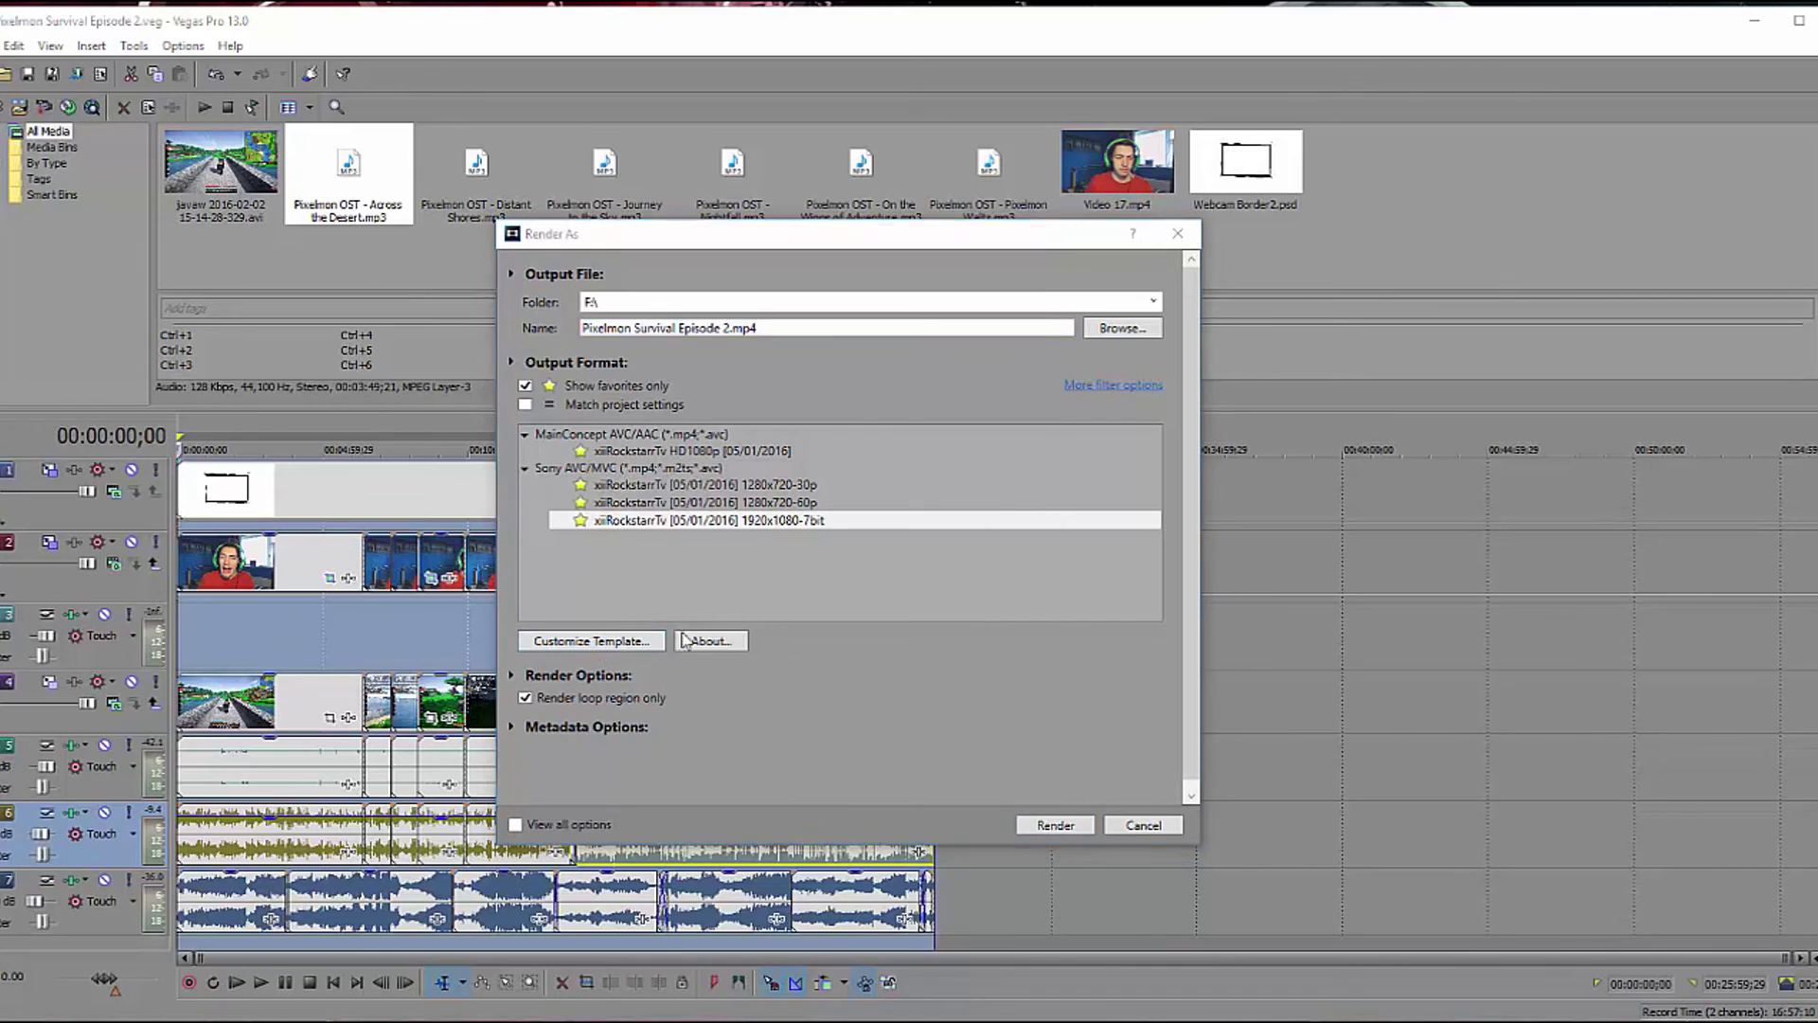
pyautogui.click(1044, 228)
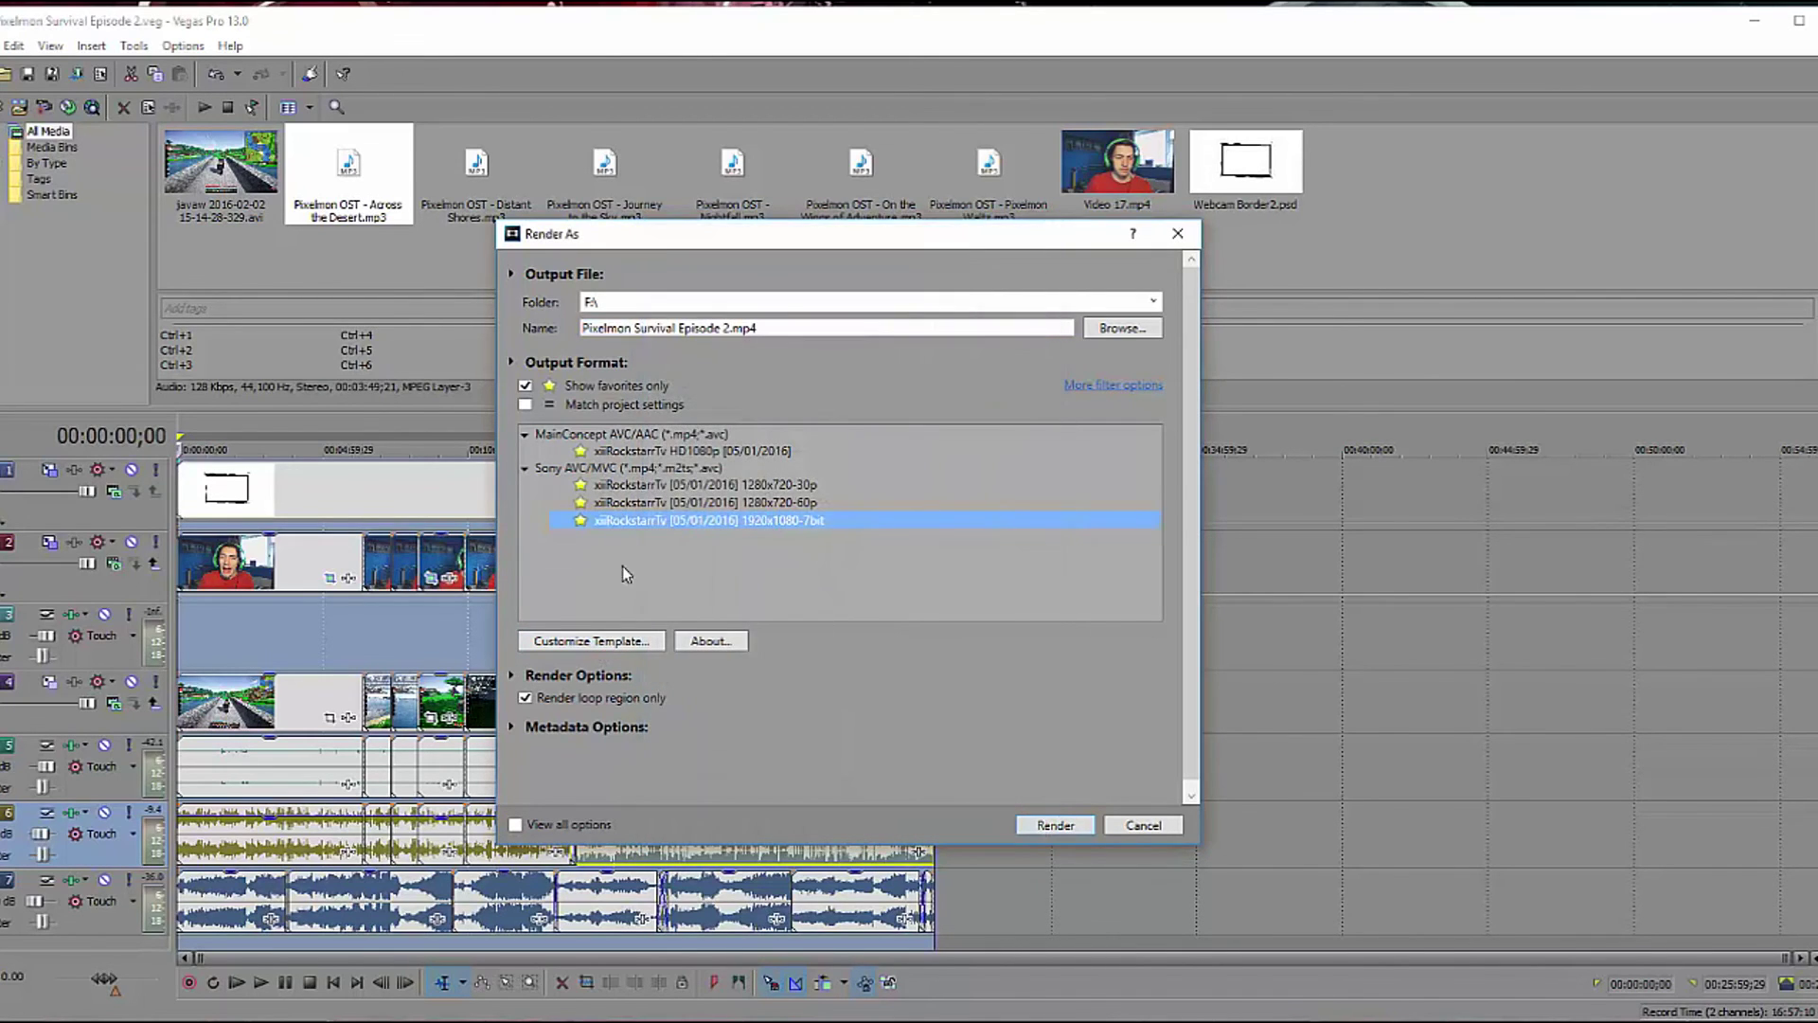
pyautogui.click(622, 642)
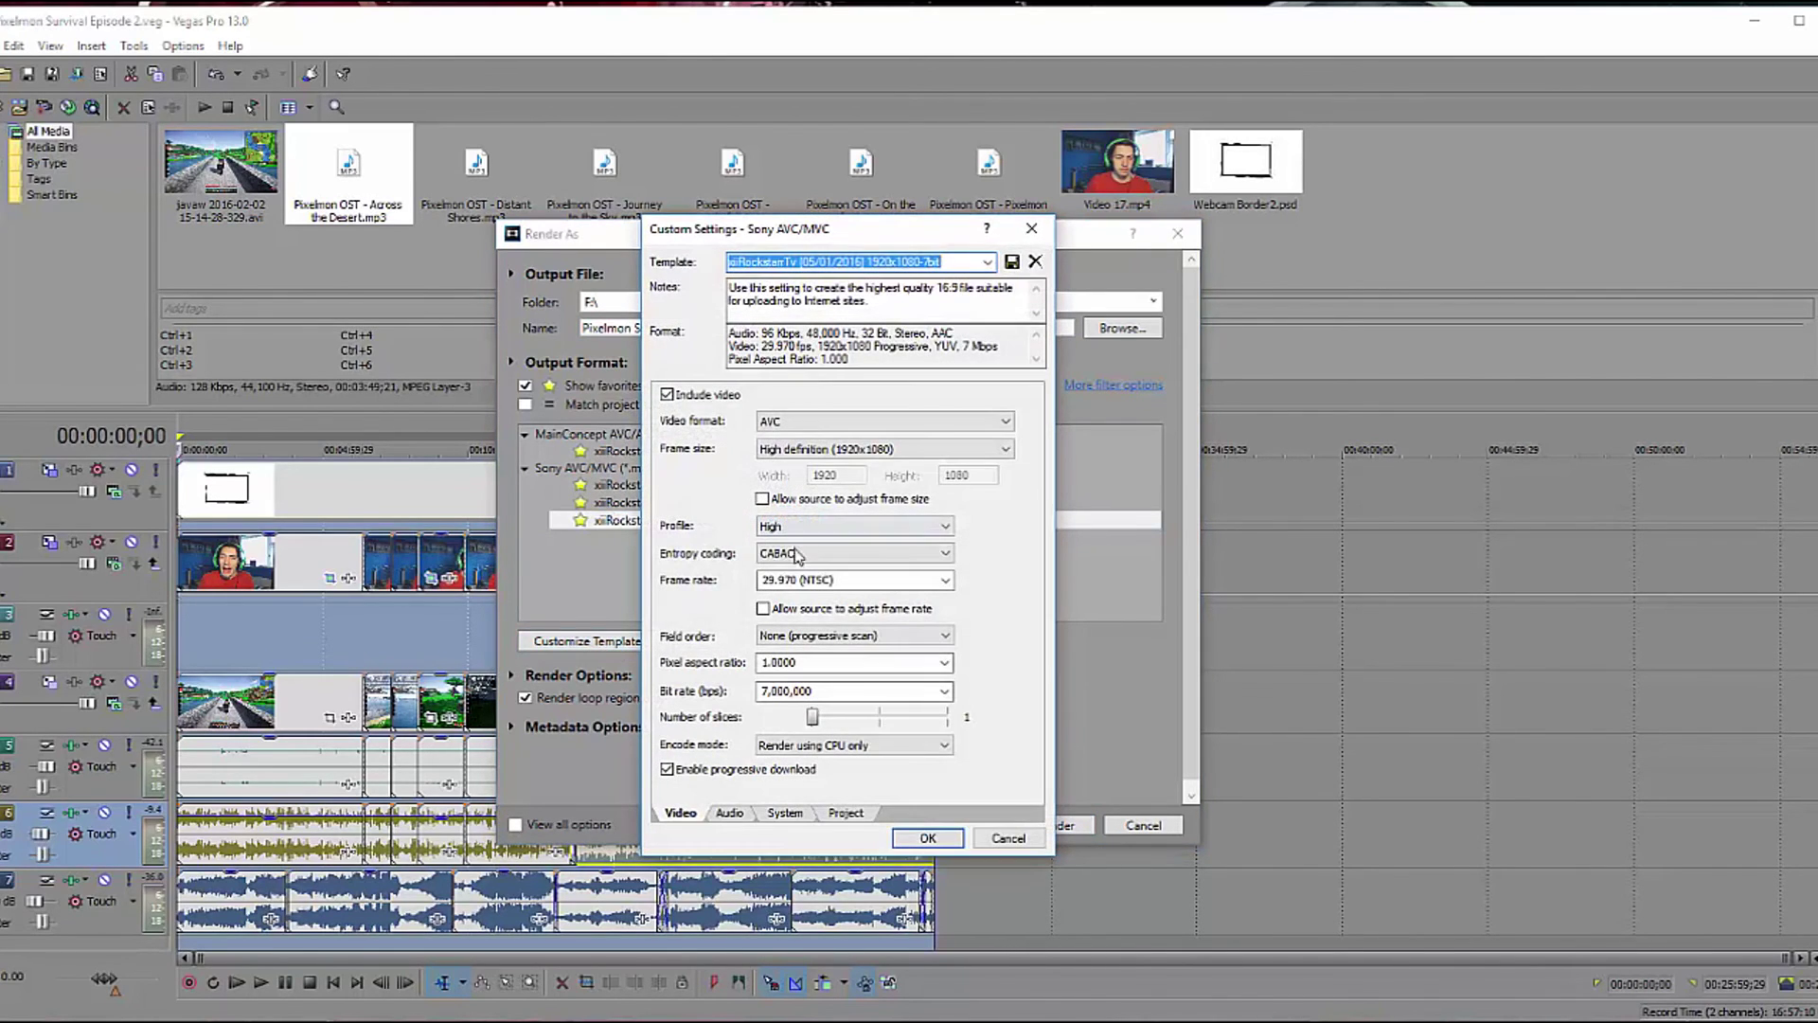
pyautogui.click(890, 574)
pyautogui.scroll(-2, 896, 579)
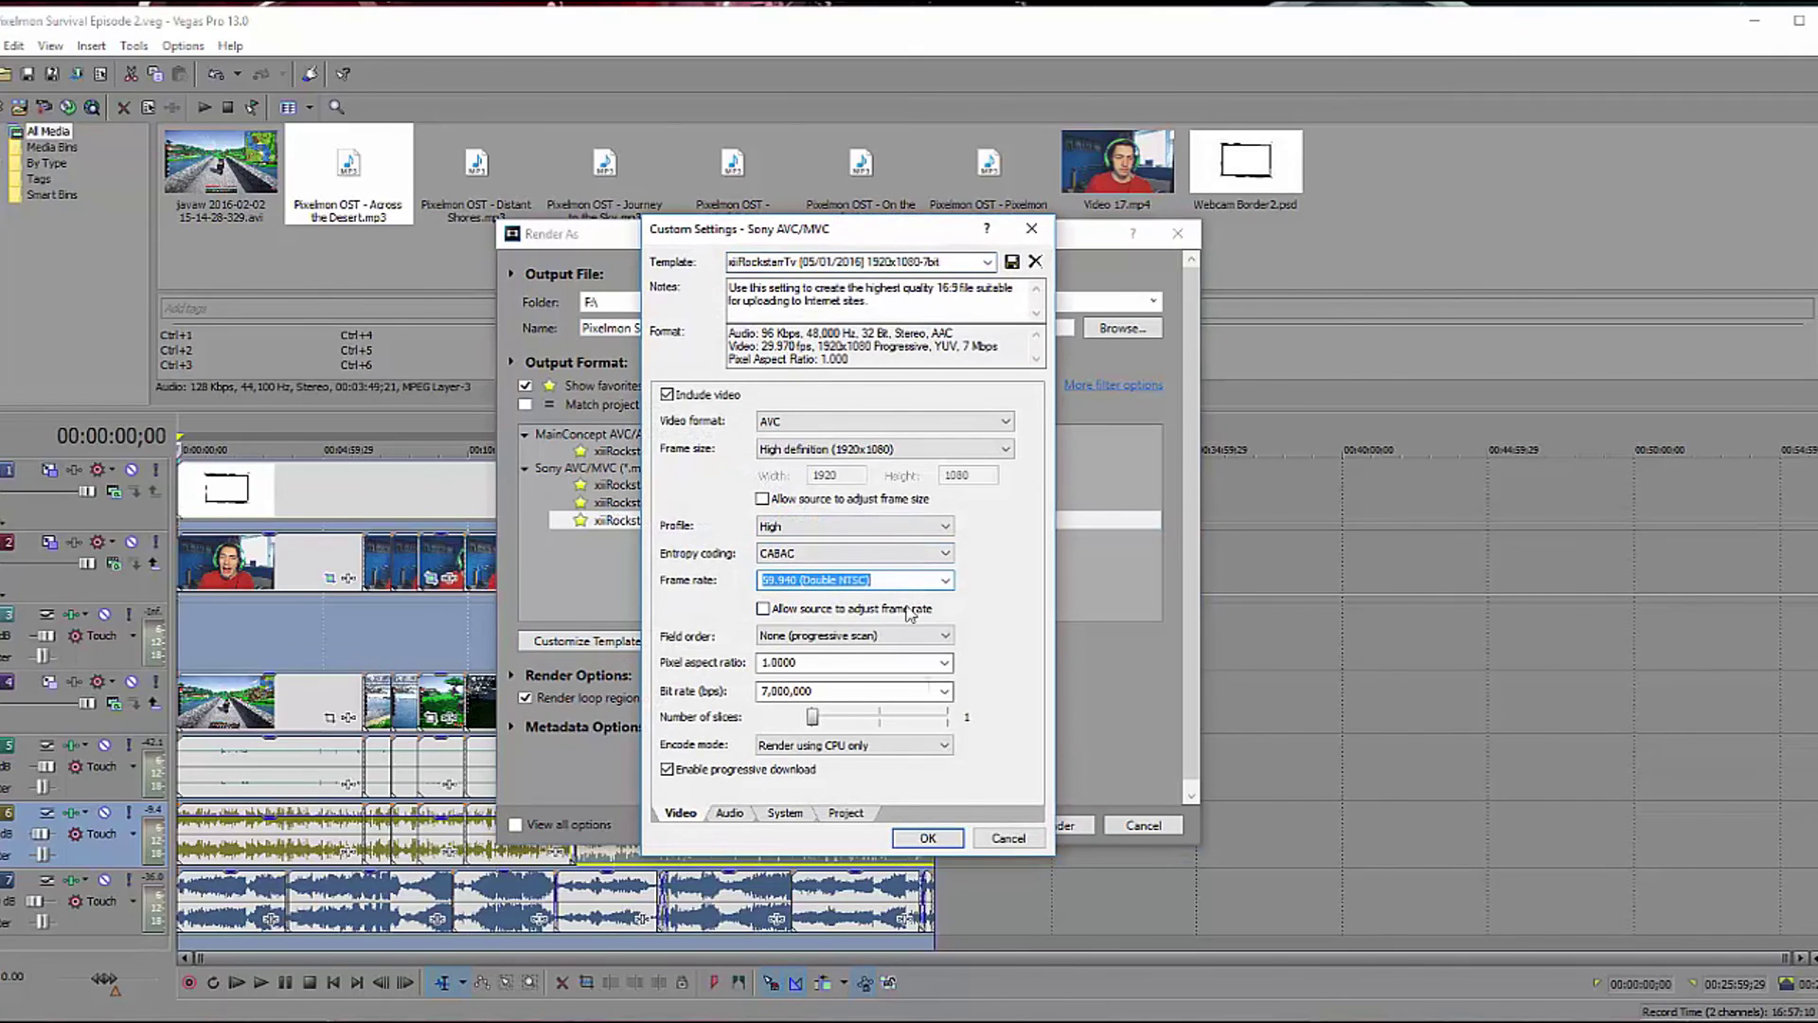
pyautogui.click(928, 838)
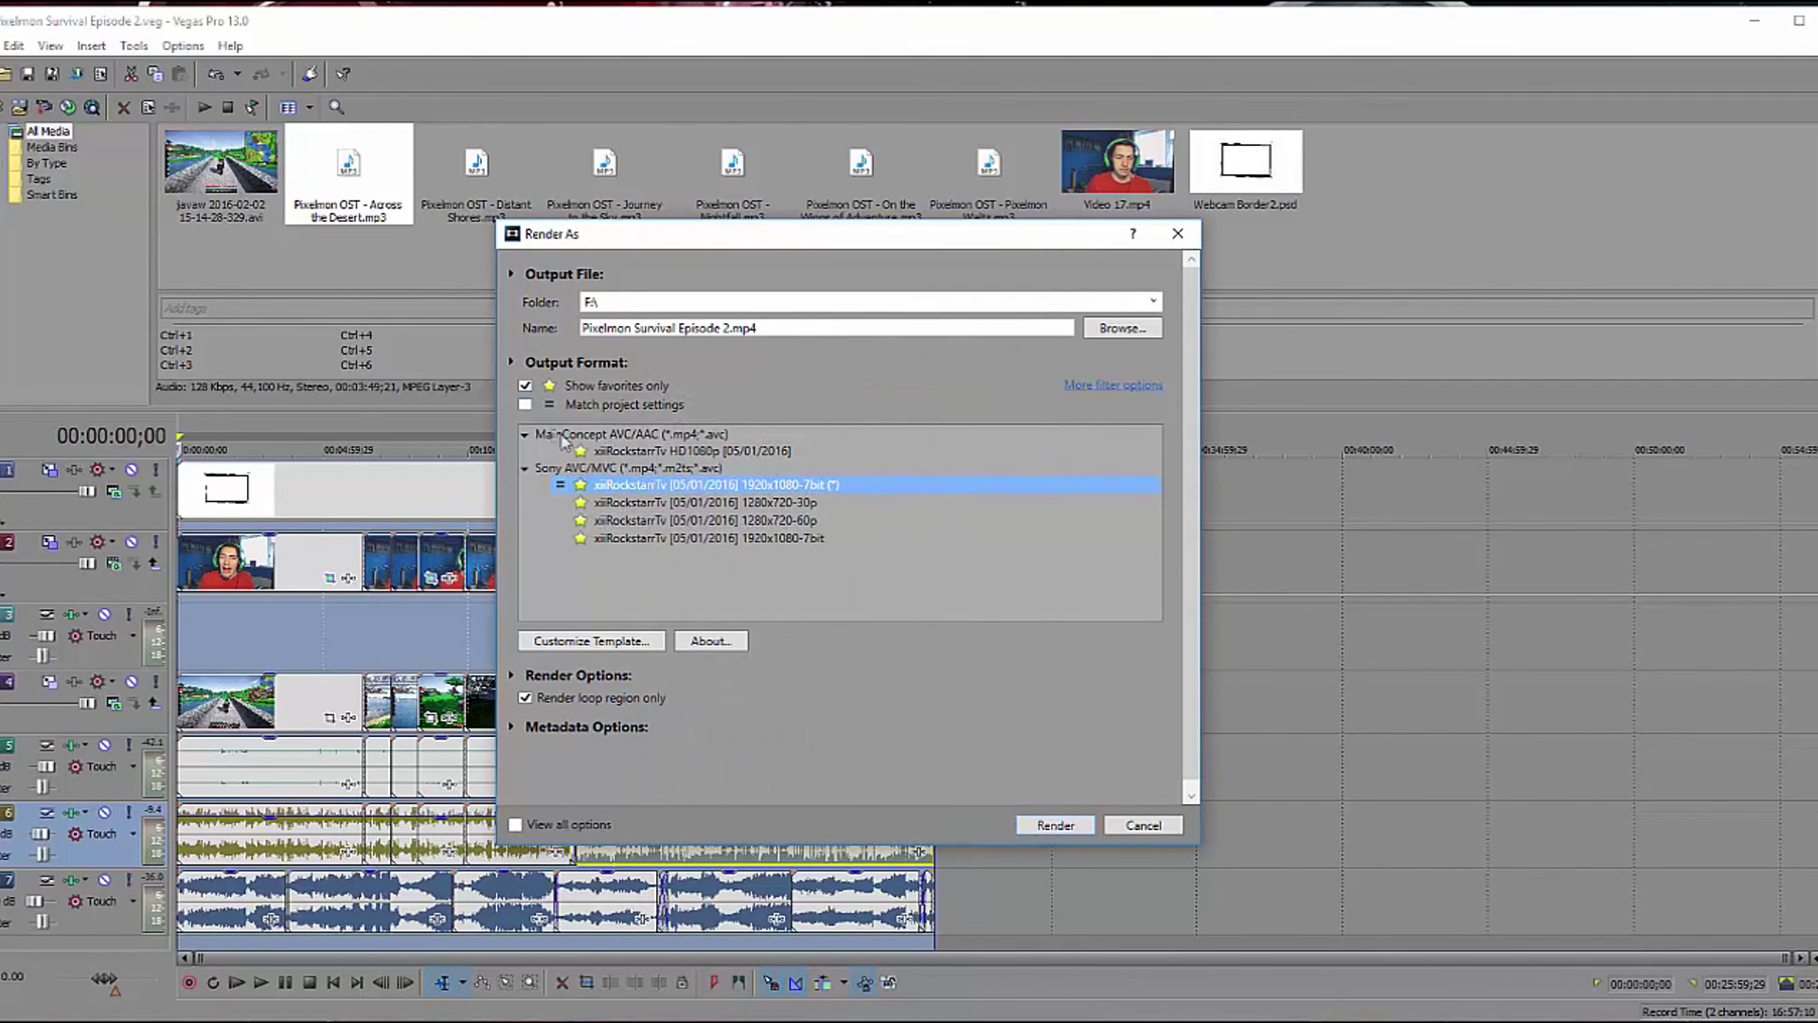
# Examine the Sony AVC/MVC templates in the unfiltered format list, restore the favorites filter and cancel the render dialog.
pyautogui.click(525, 386)
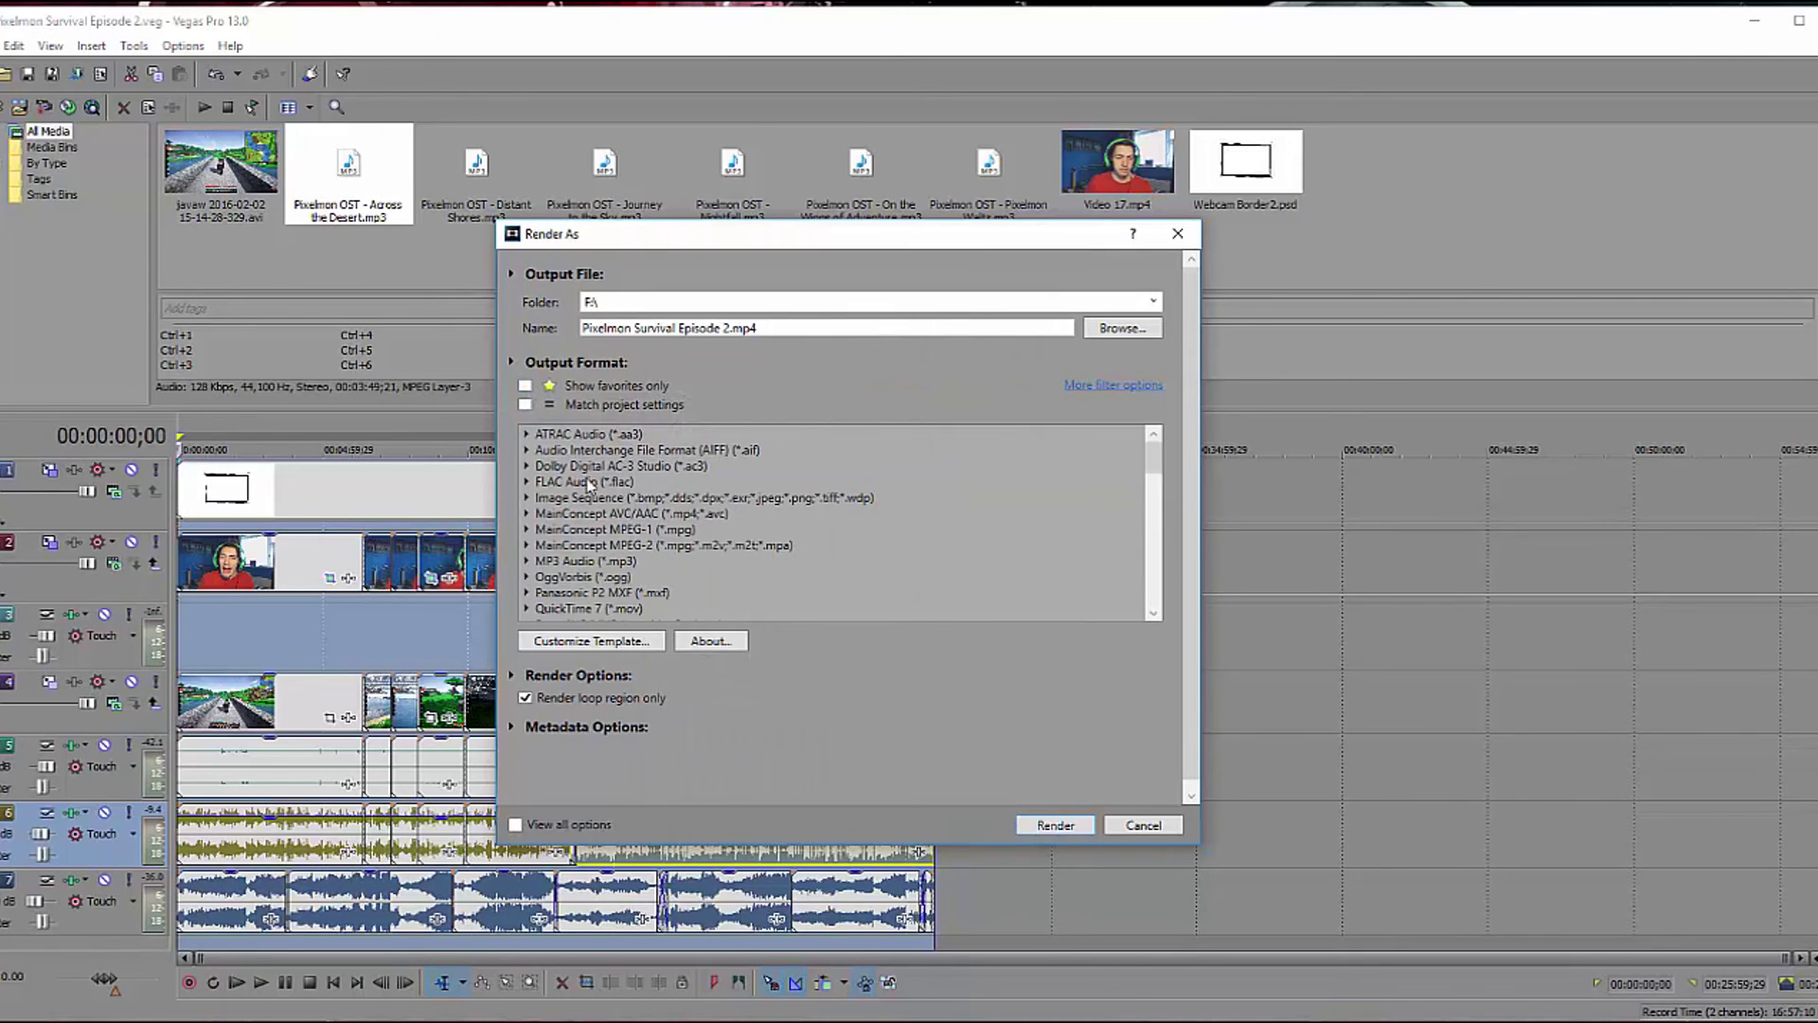
pyautogui.scroll(-3, 549, 535)
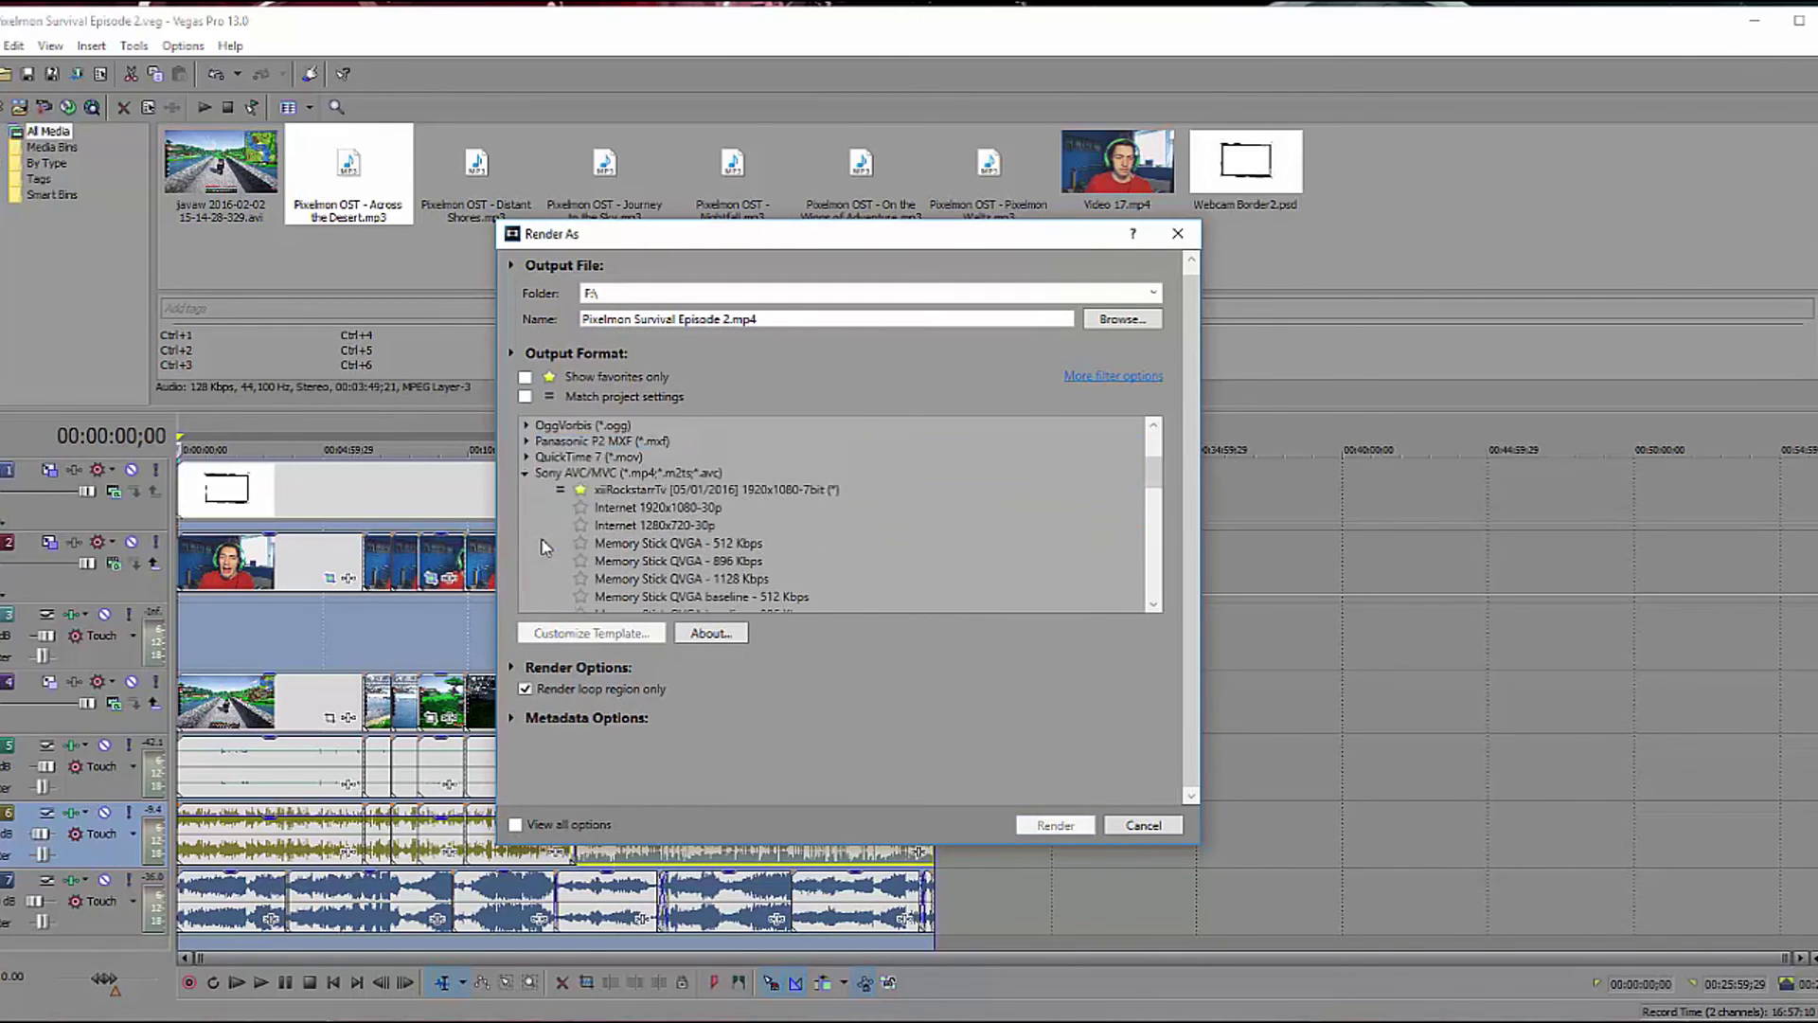
pyautogui.scroll(-1, 596, 492)
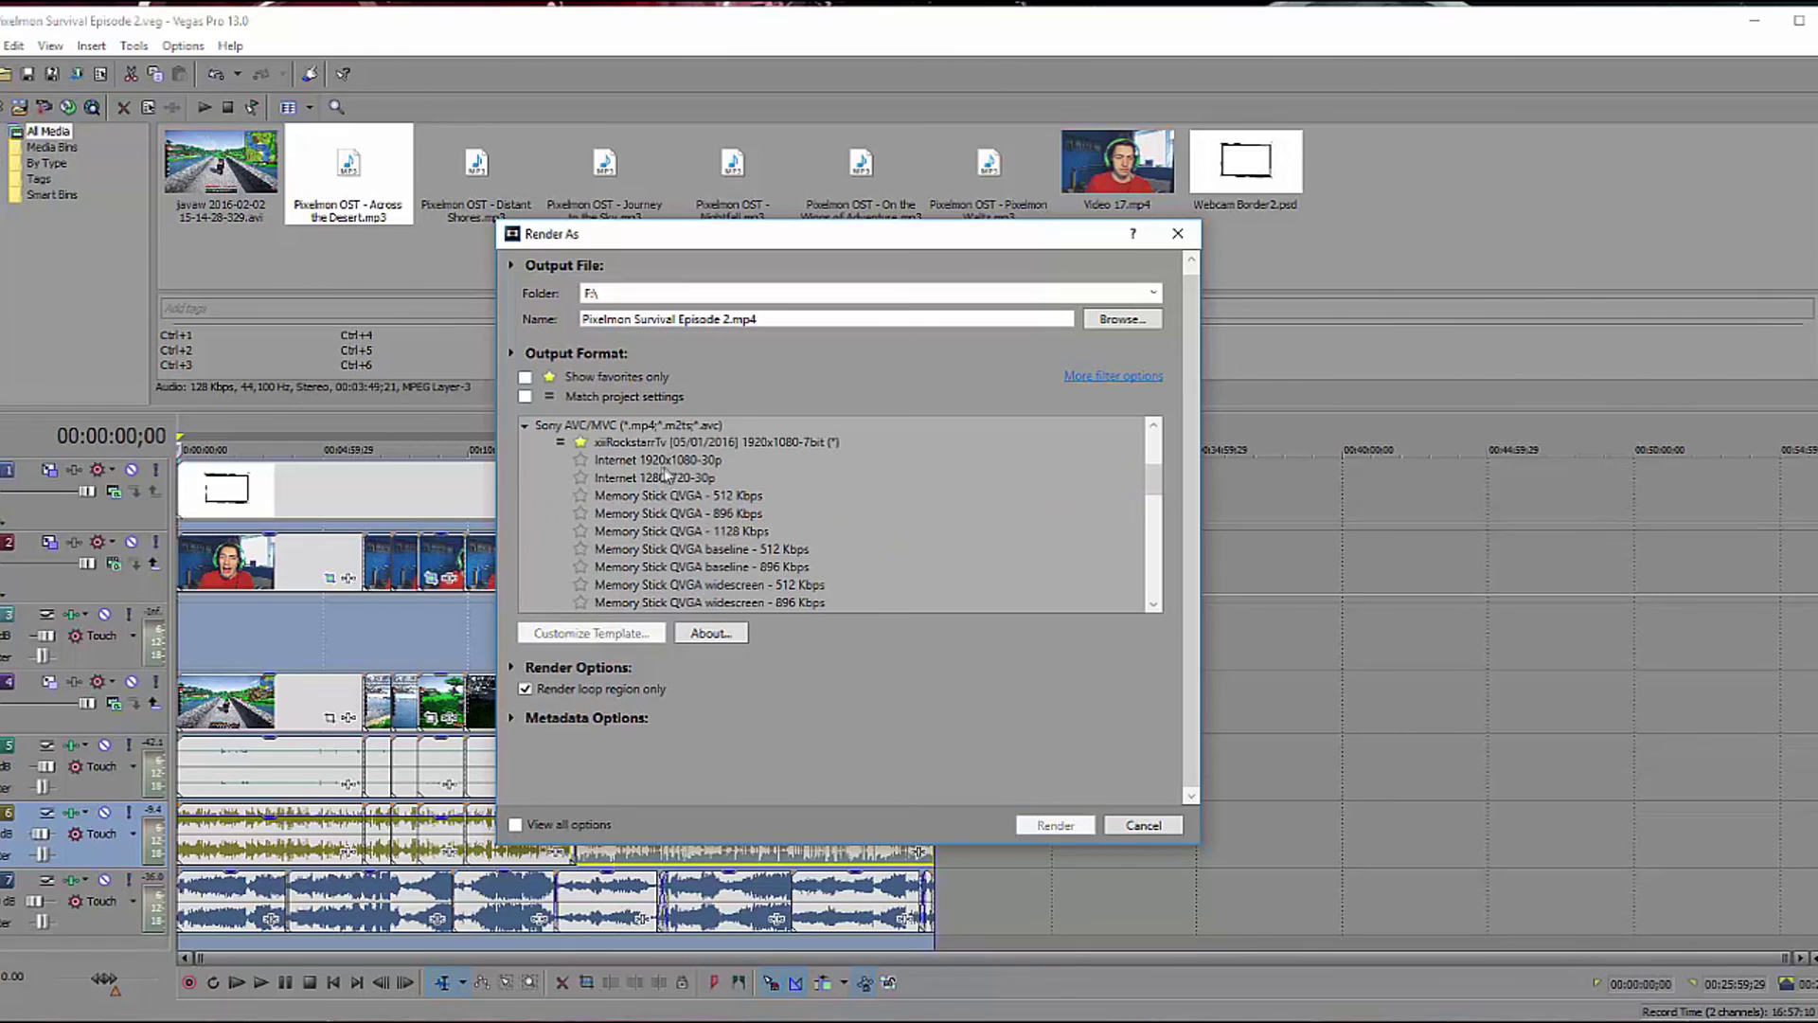
pyautogui.scroll(-3, 682, 488)
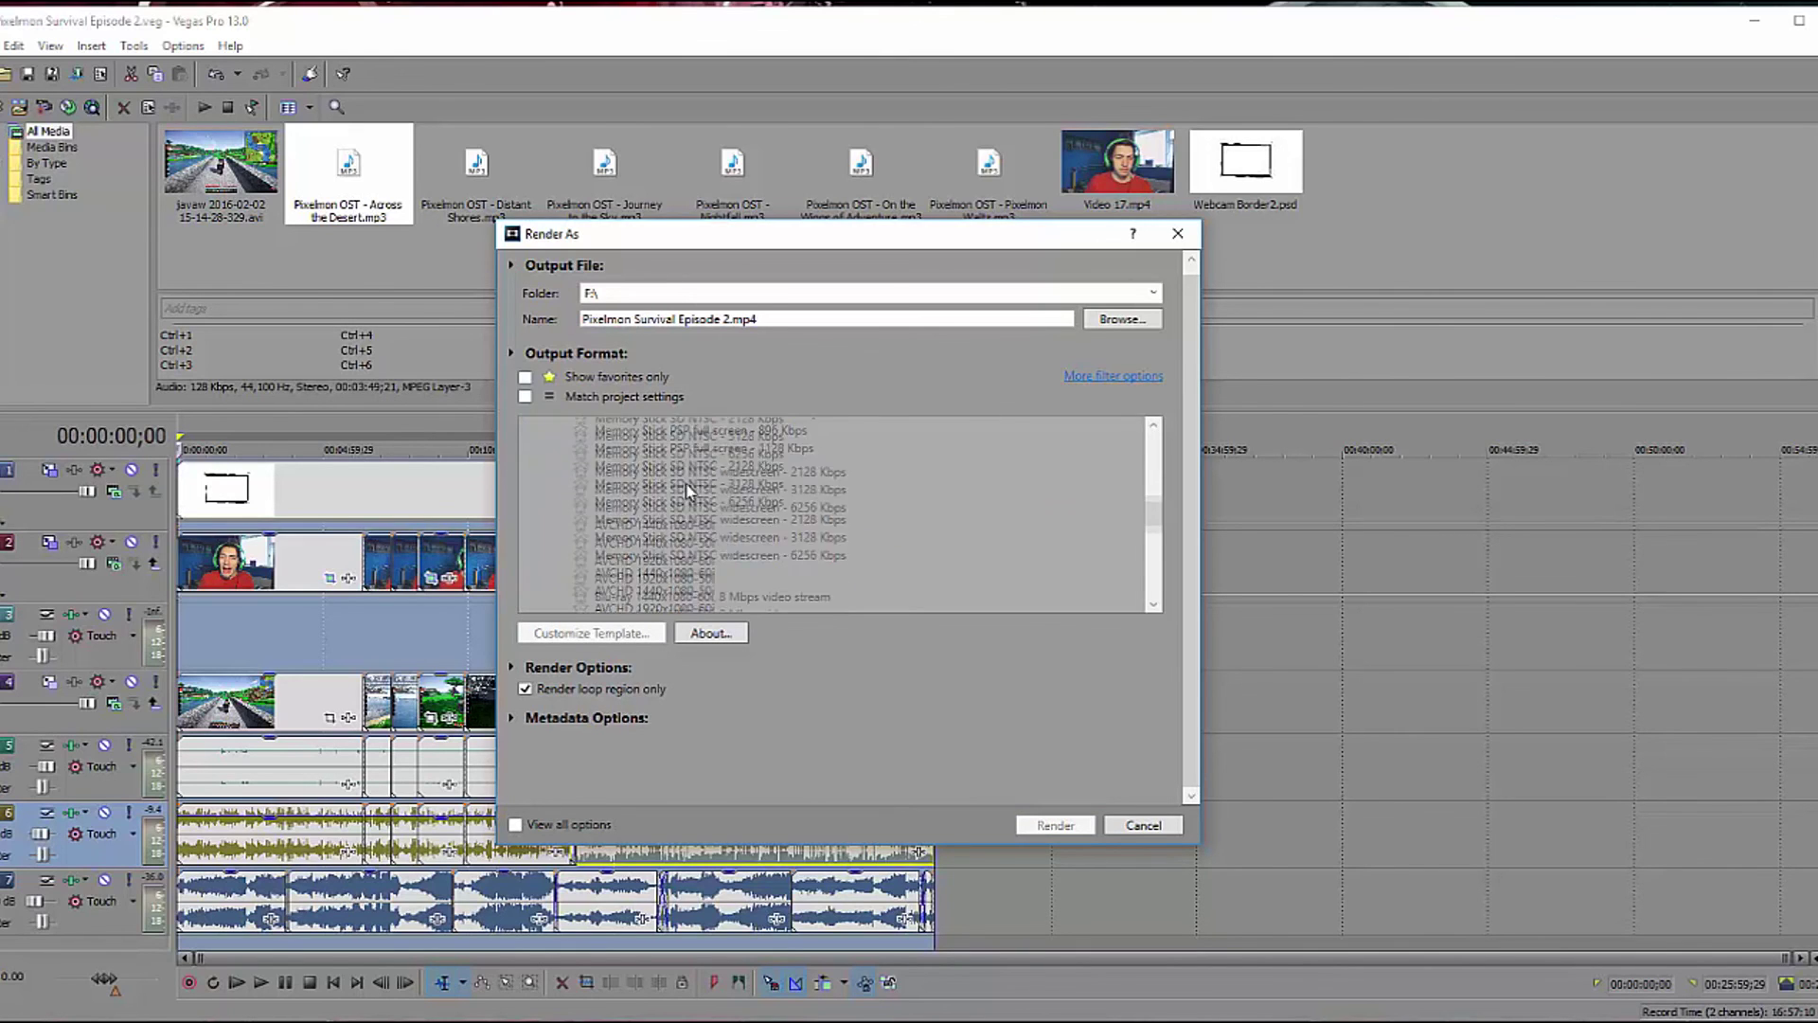
pyautogui.scroll(3, 682, 488)
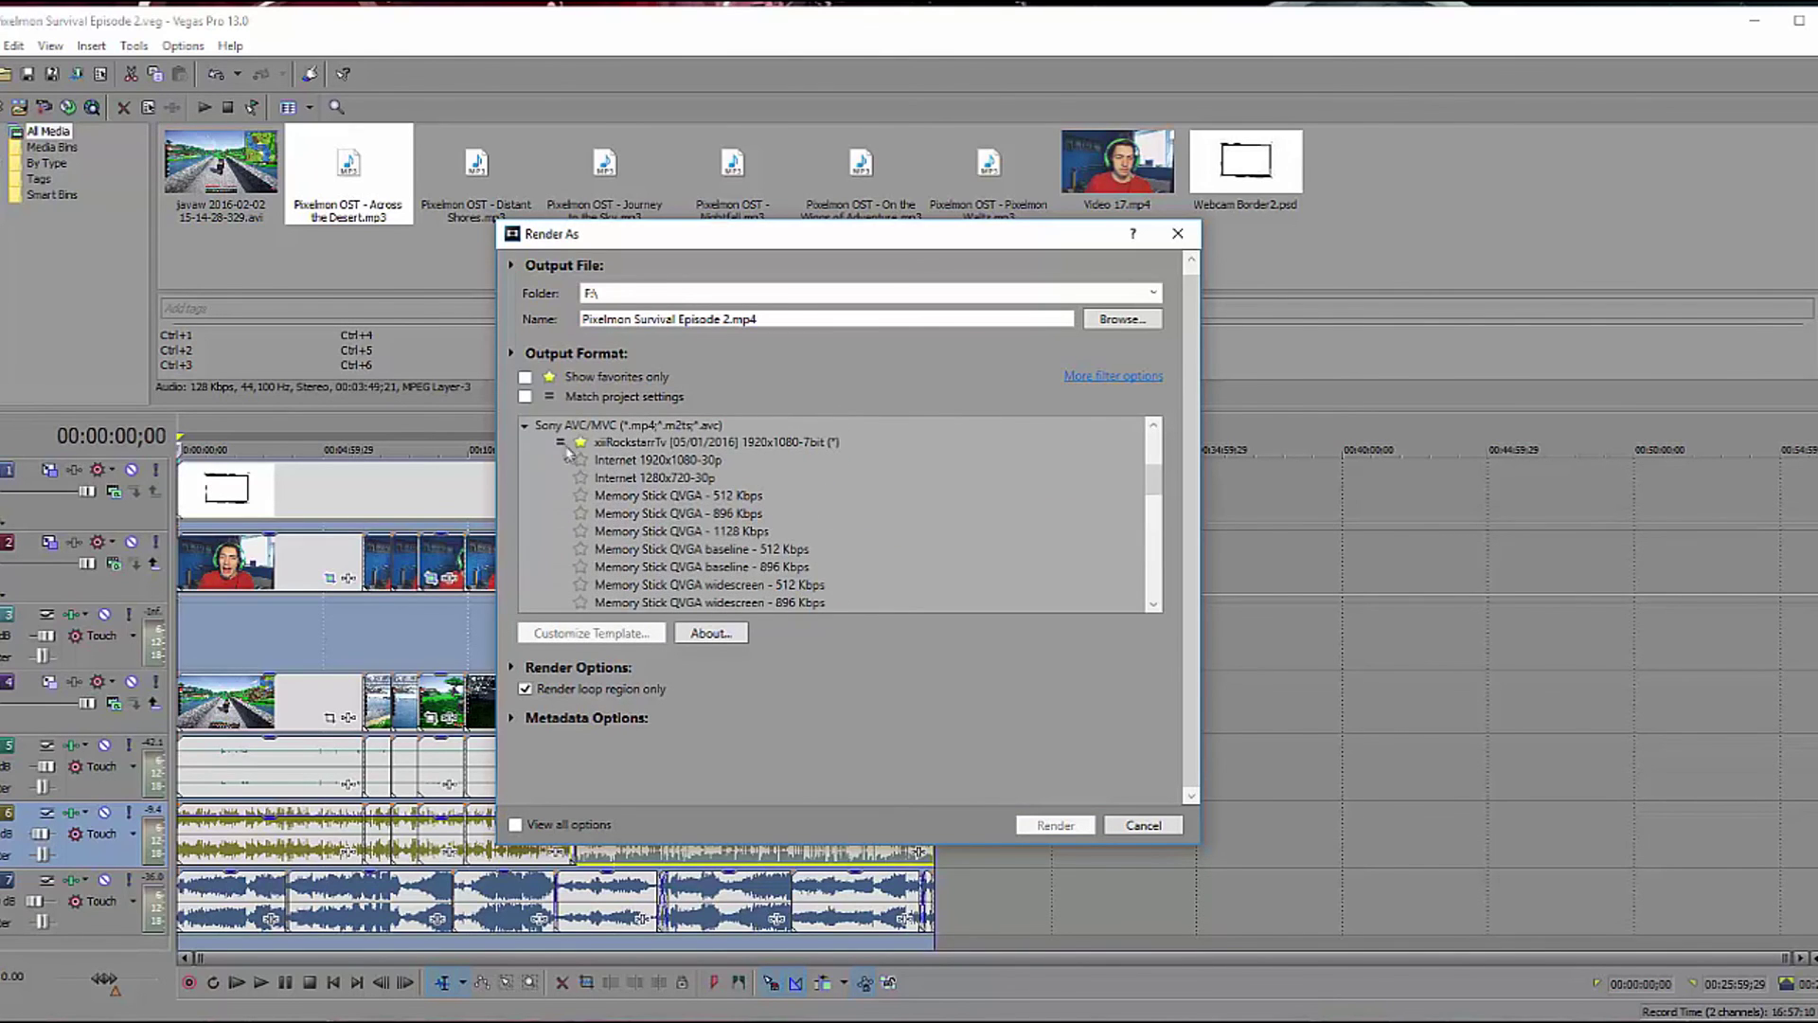
pyautogui.click(528, 379)
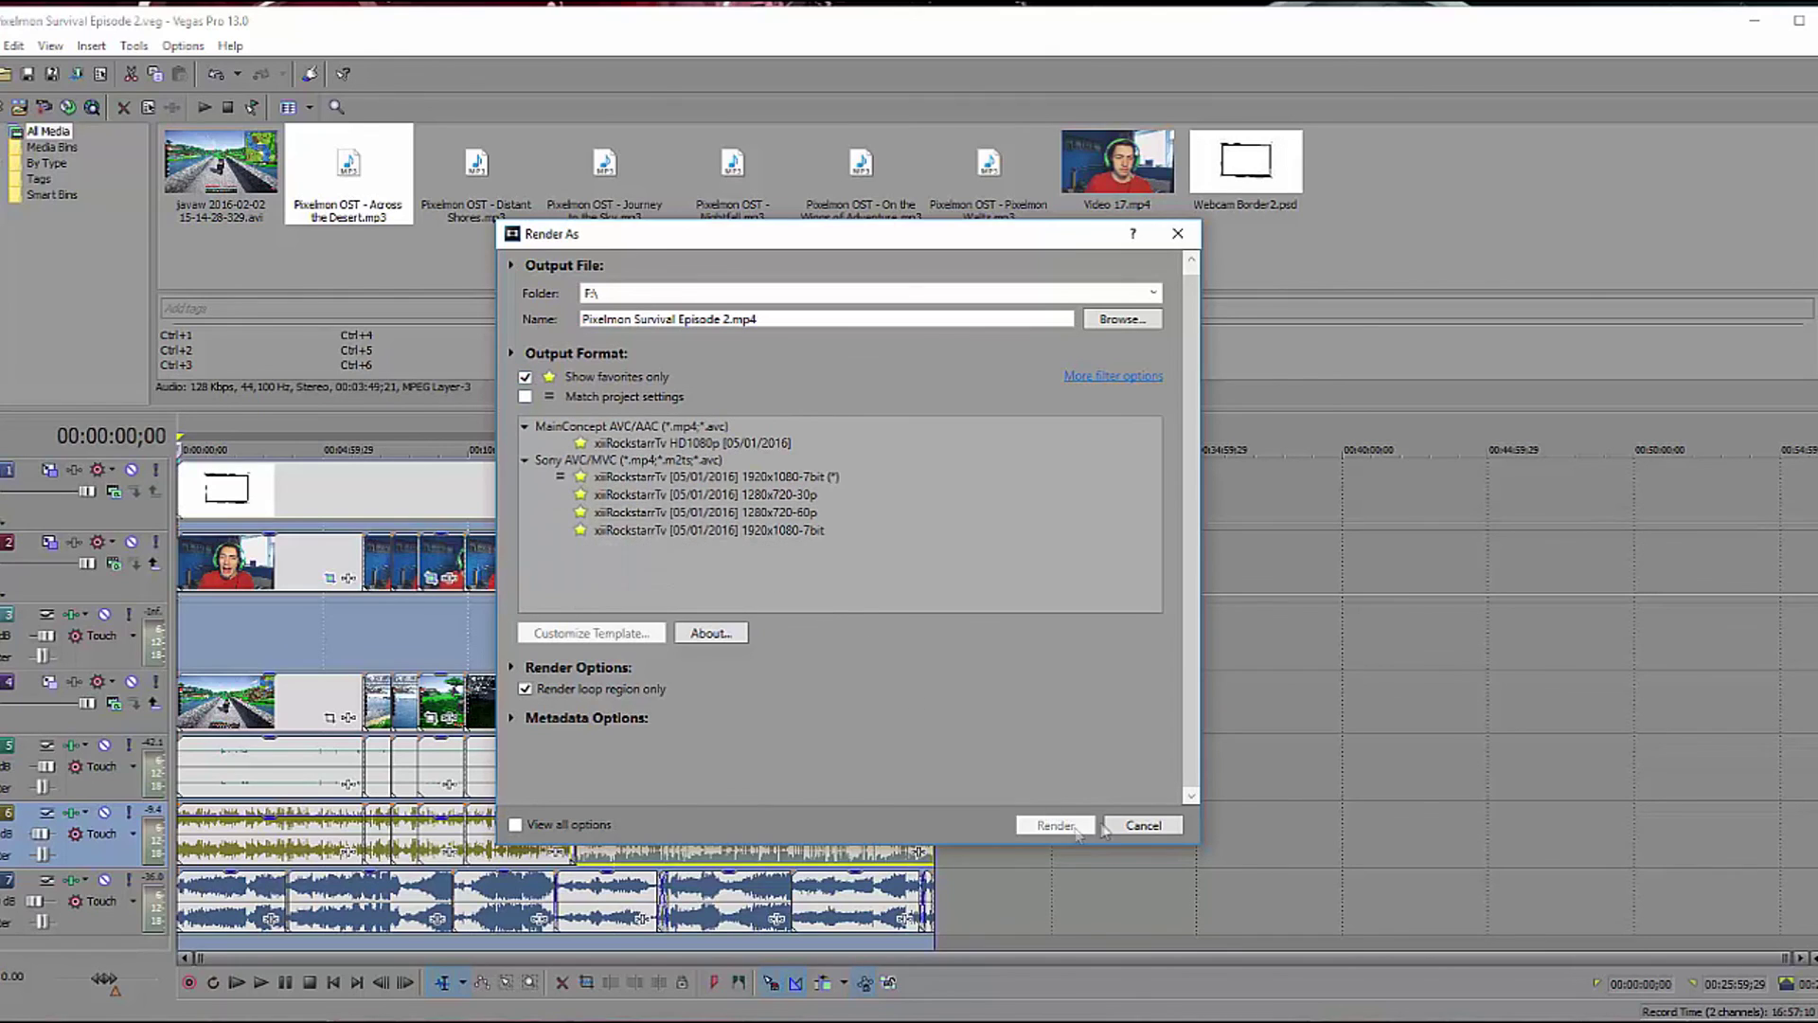
pyautogui.click(1158, 832)
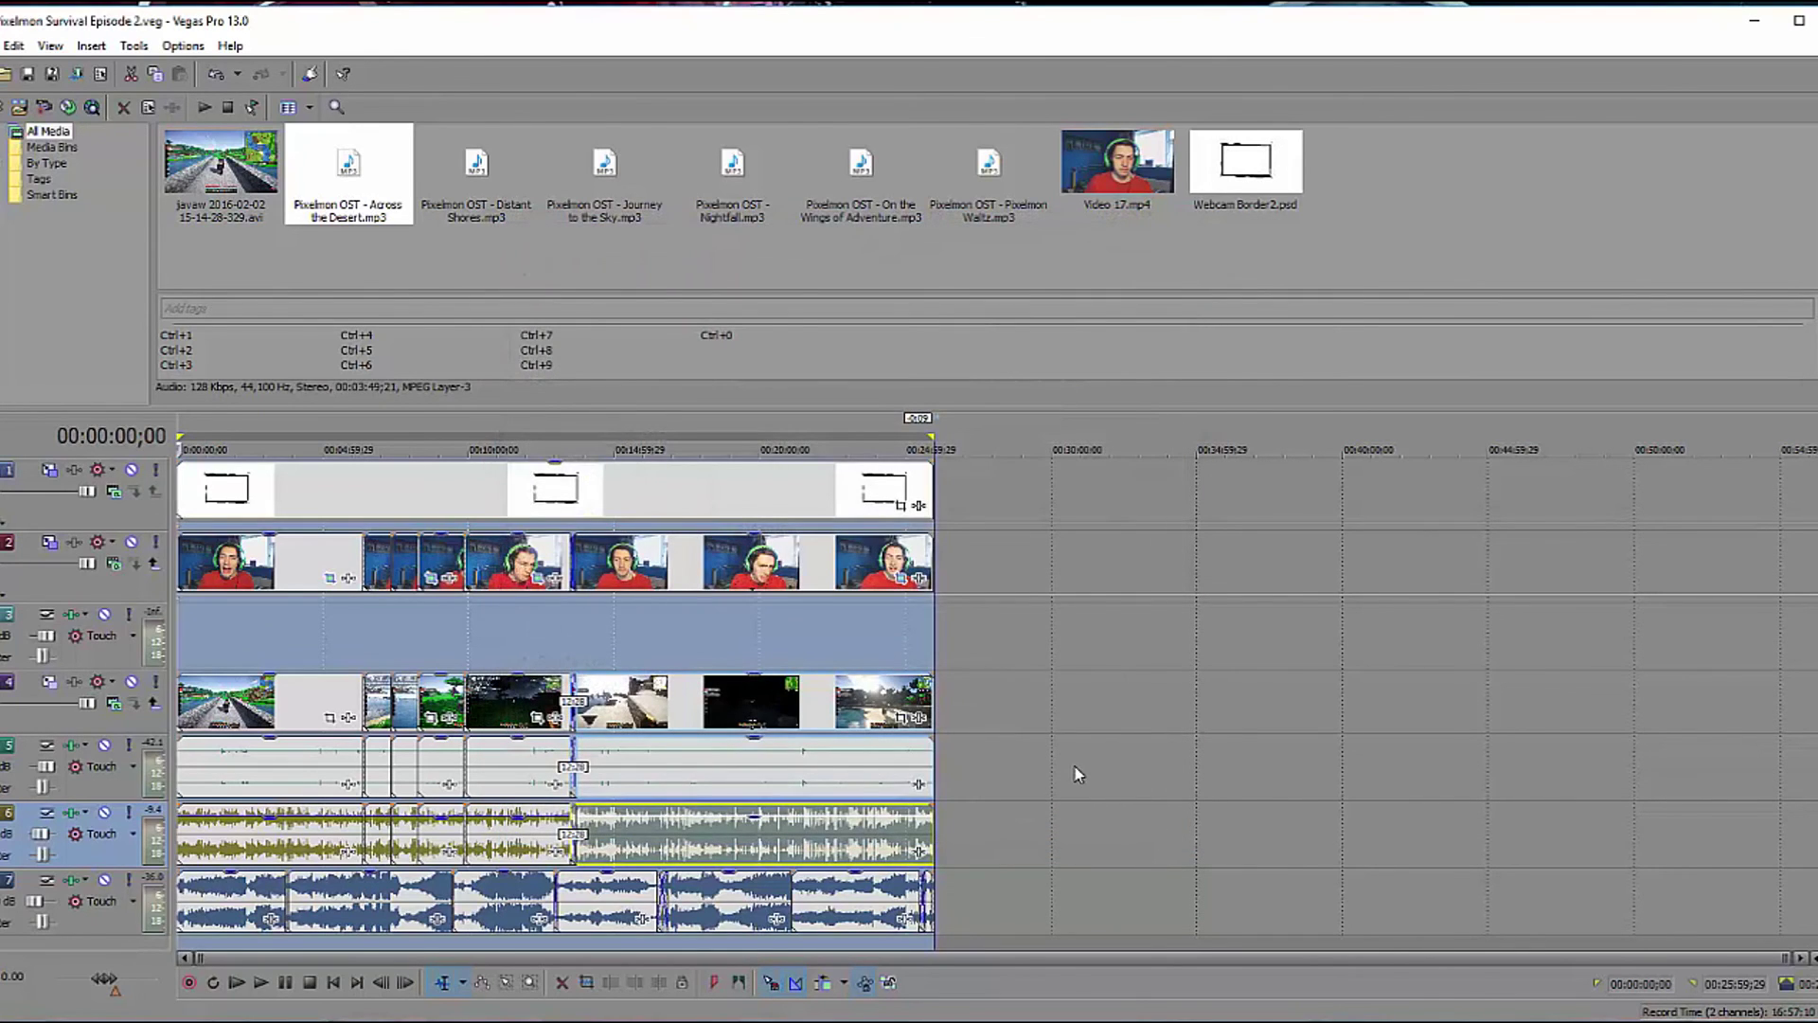